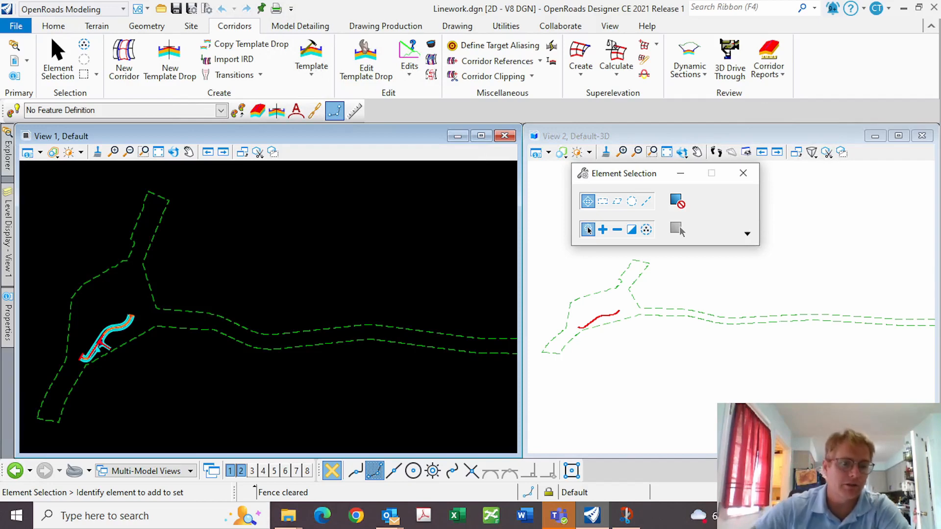
Zoom into the corridor intersection, inspect the left road edge line, and start a new template
scroll(69, 350, up, 5)
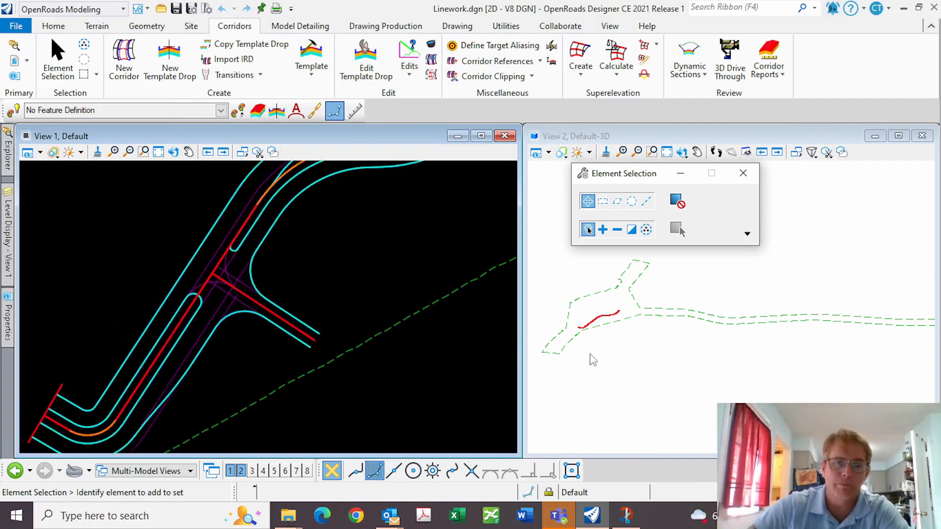
scroll(598, 326, up, 4)
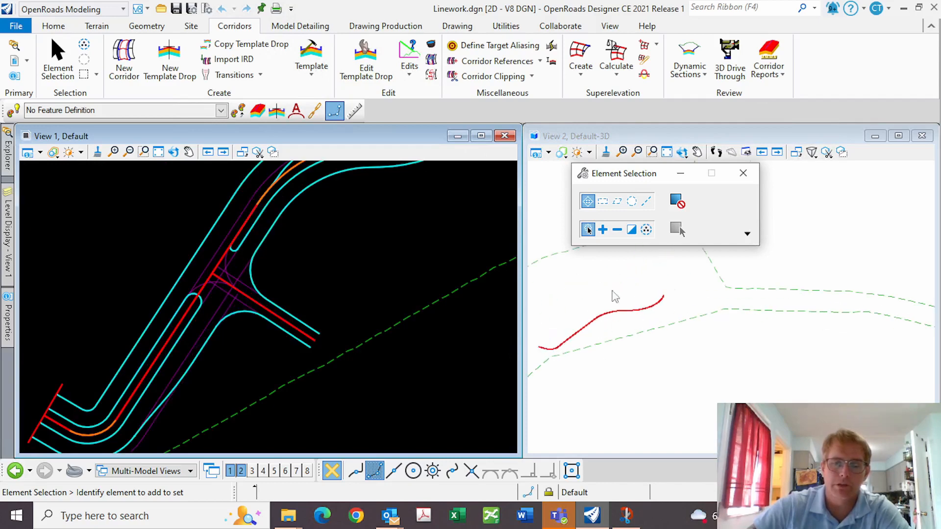
drag(578, 173, 774, 179)
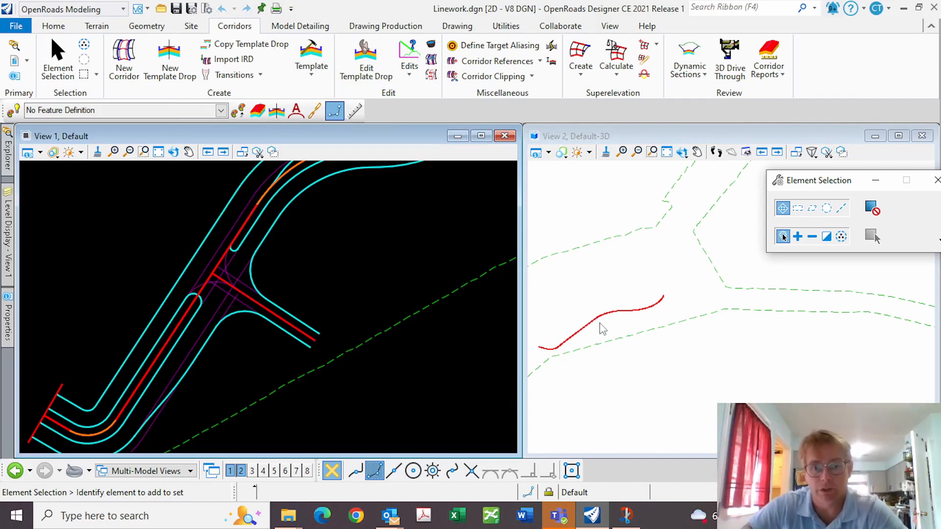
click(207, 234)
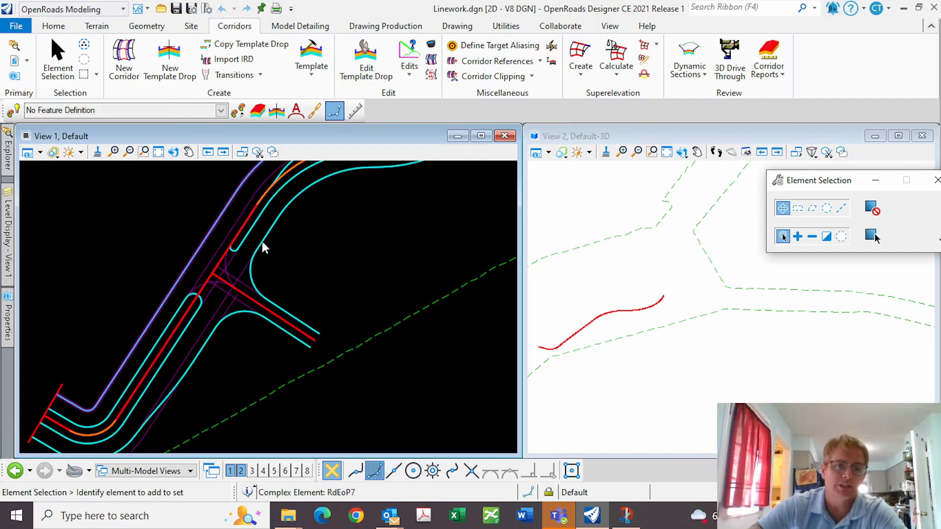
click(306, 232)
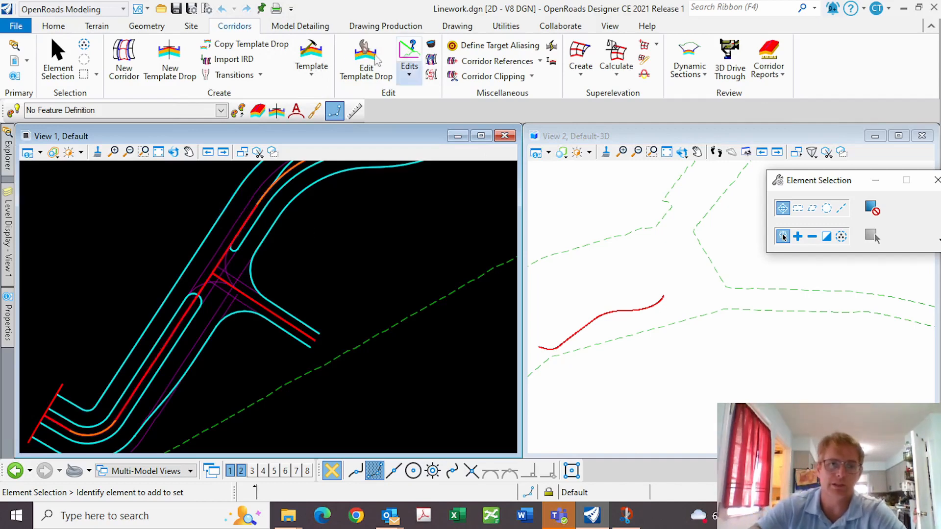
click(305, 55)
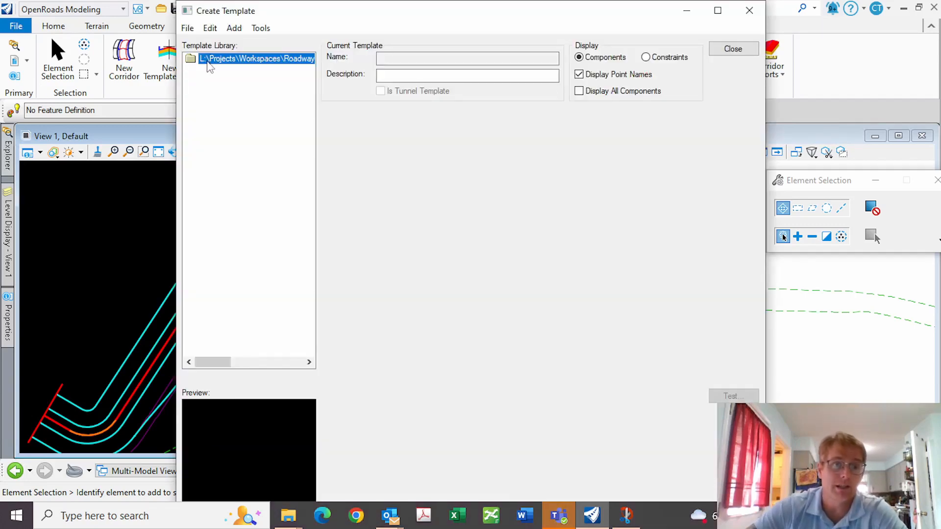
Expand the template library root and select its Templates folder
double_click(215, 63)
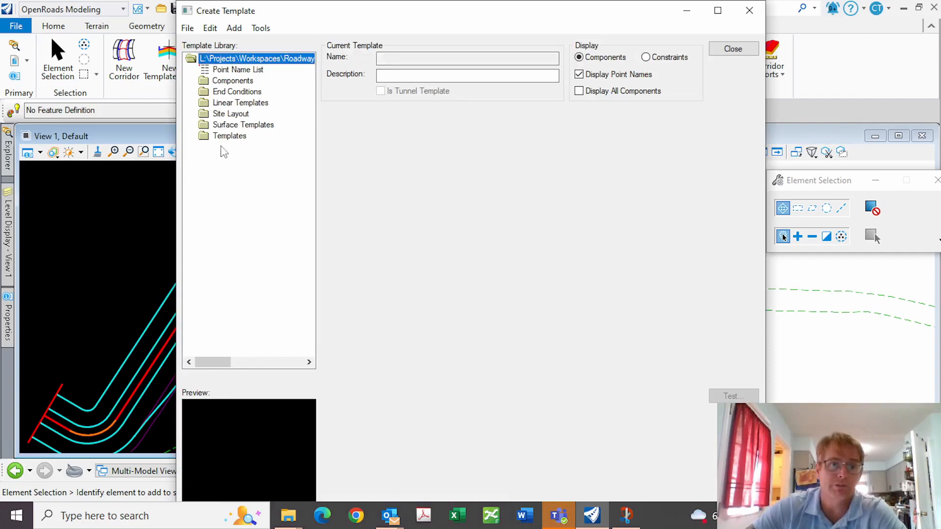
click(227, 136)
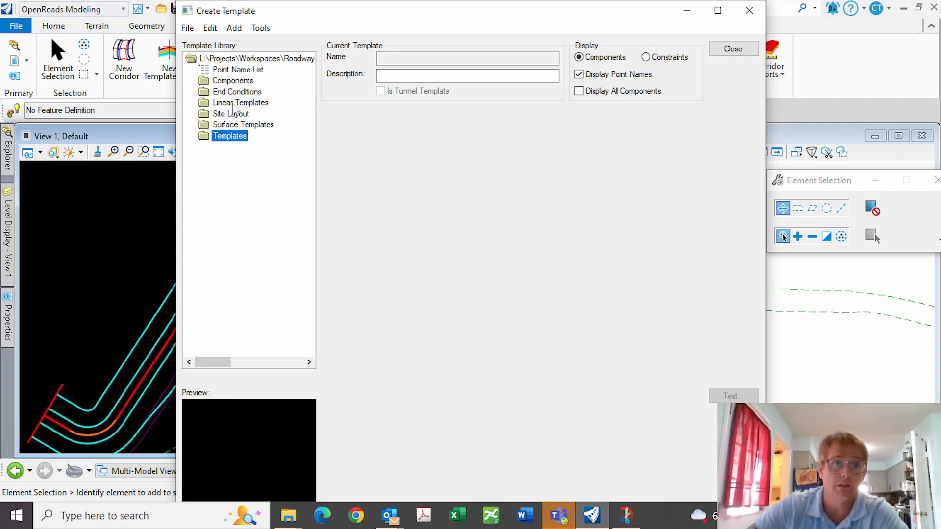
click(188, 28)
click(241, 244)
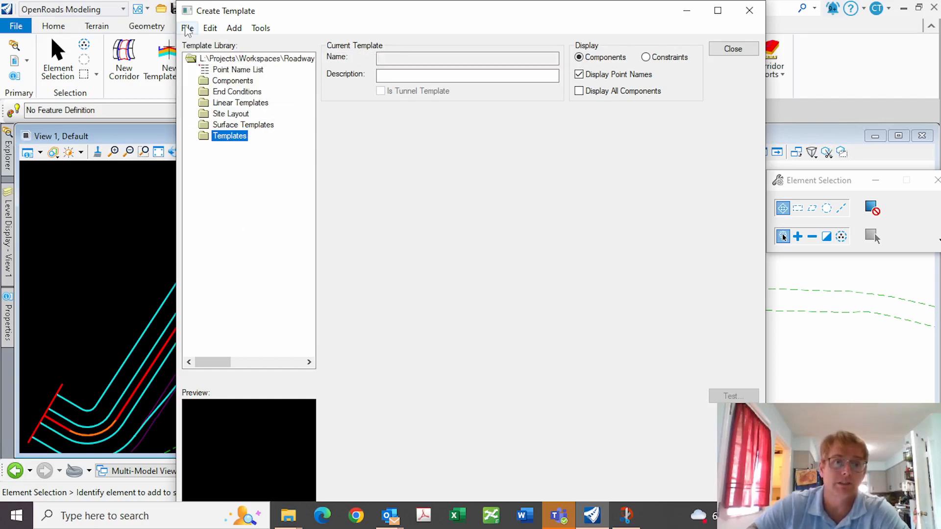
click(188, 28)
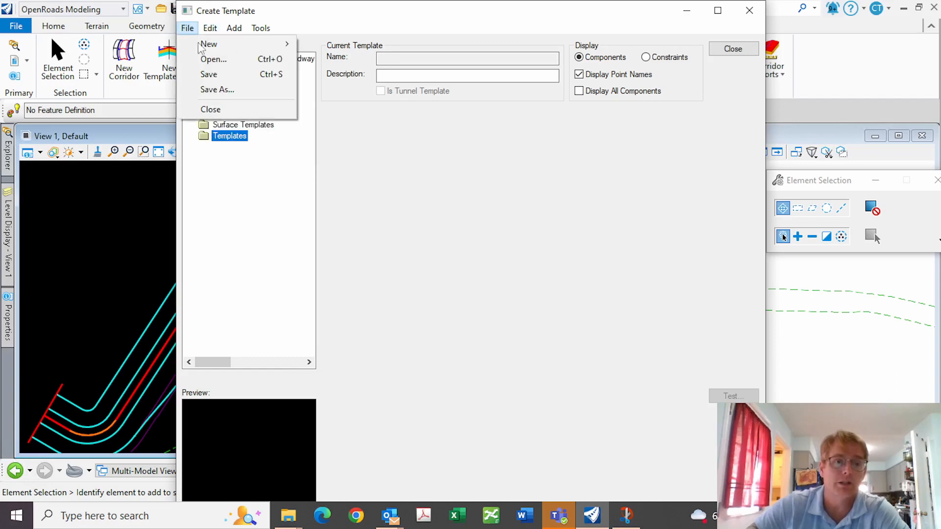
mouse_move(209, 46)
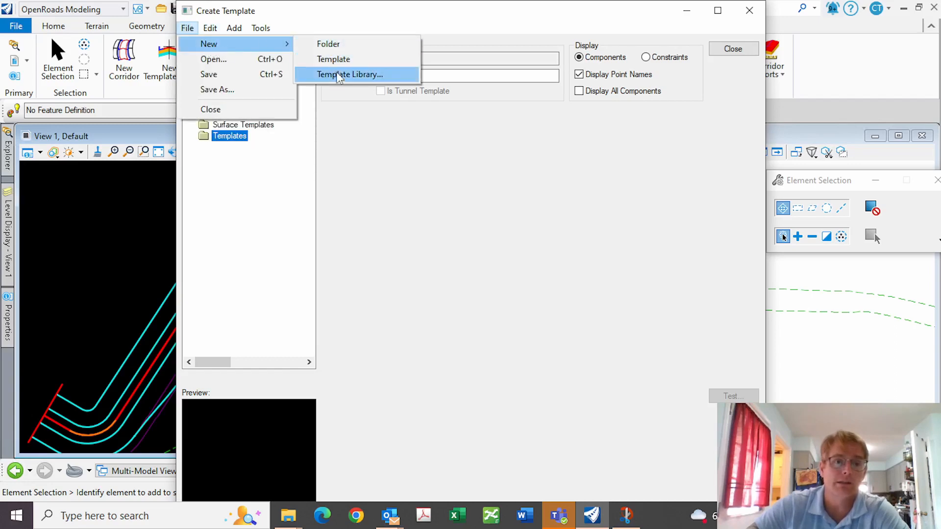
click(328, 43)
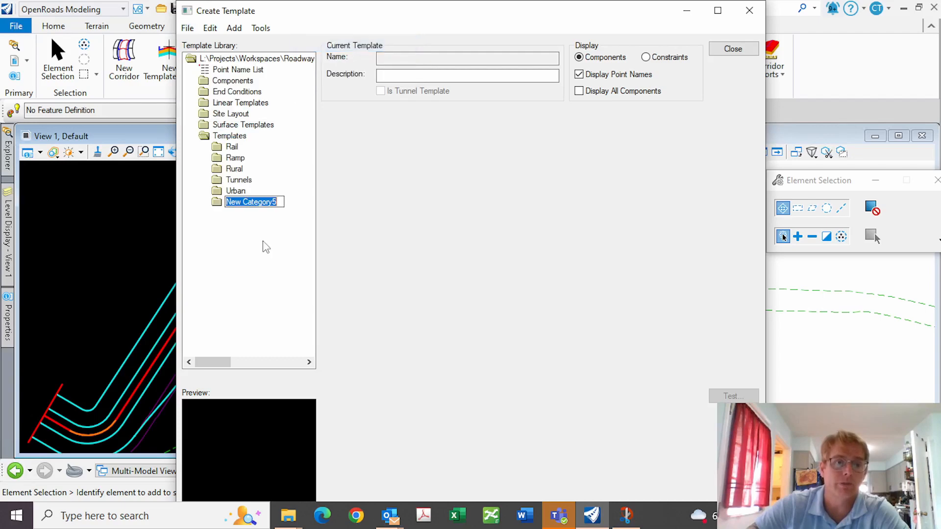
right_click(239, 202)
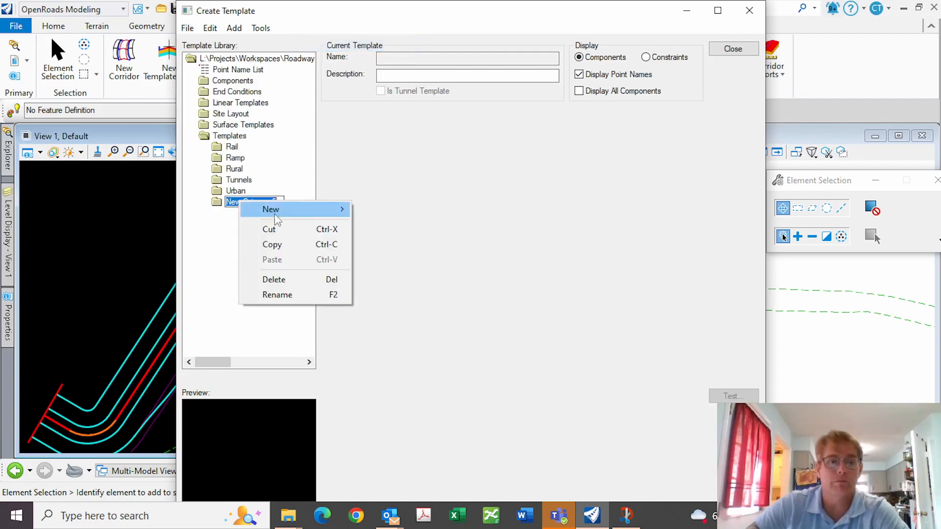
click(285, 280)
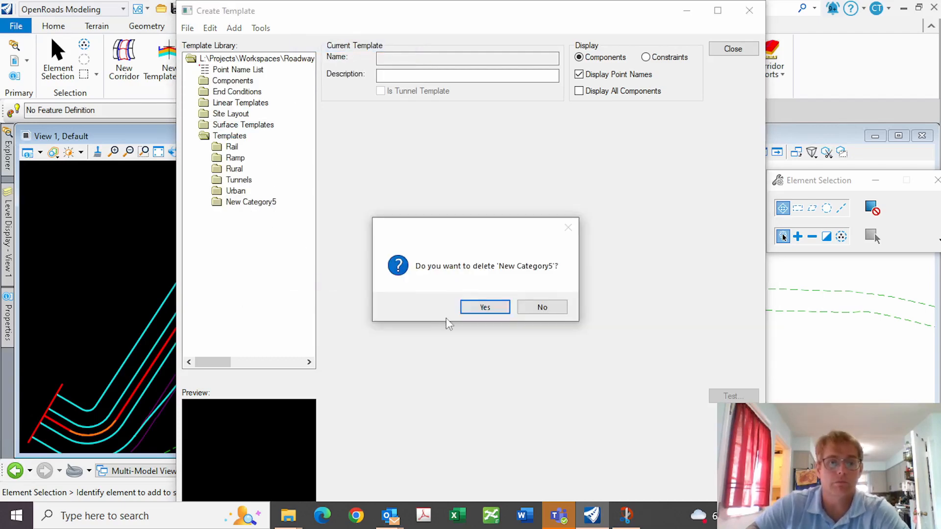
click(471, 307)
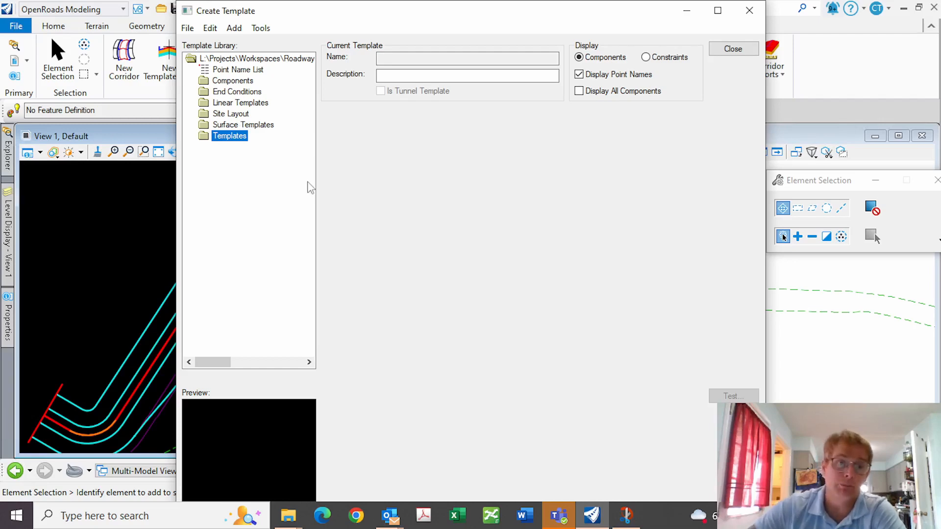
Add a new folder named 'Training Demo' at the root of the template library
click(234, 84)
double_click(234, 84)
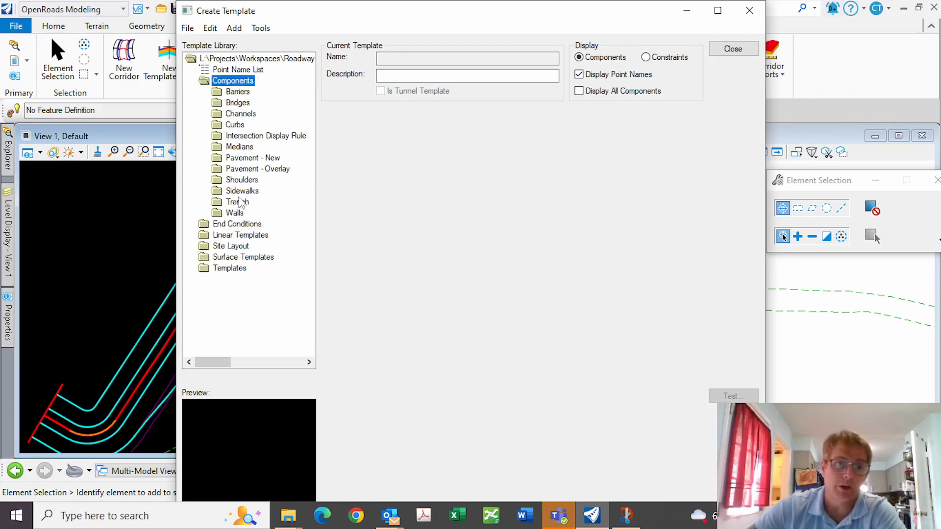
double_click(234, 81)
click(188, 28)
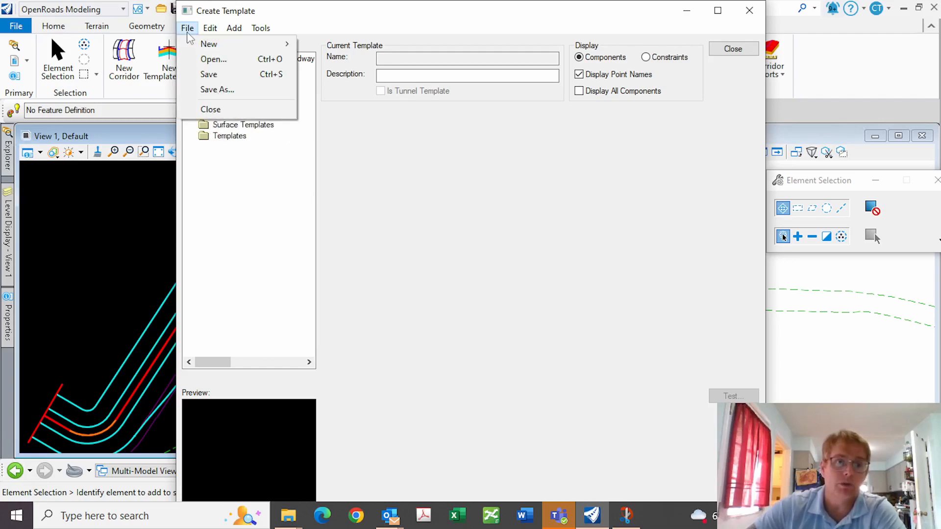
mouse_move(245, 43)
click(279, 201)
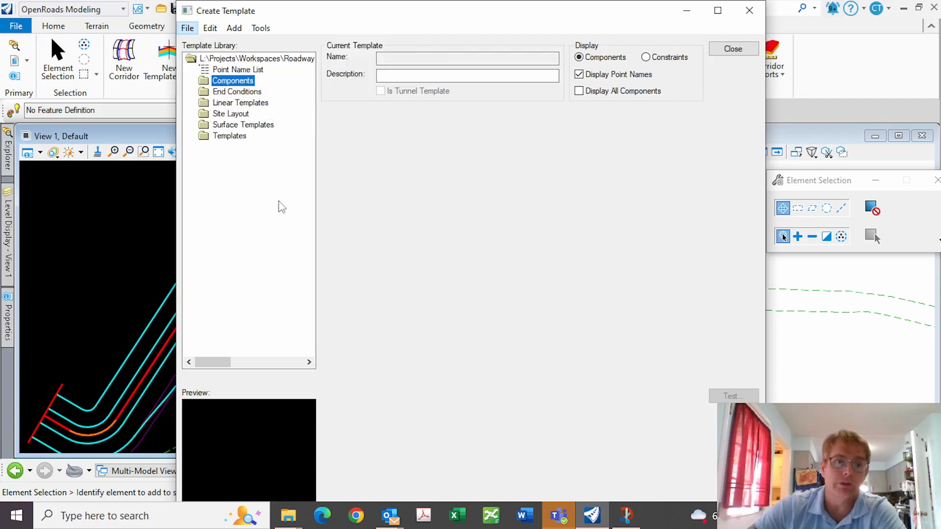
click(250, 60)
click(187, 29)
mouse_move(245, 44)
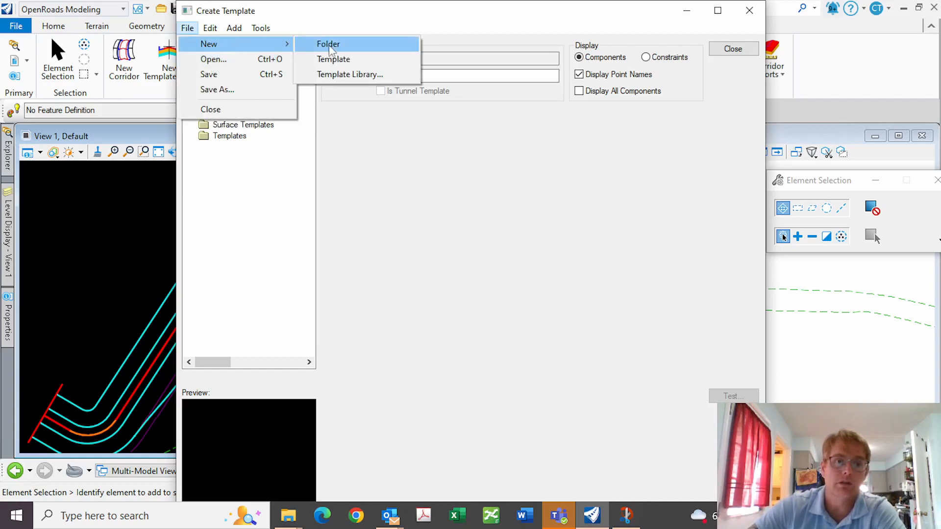
click(326, 43)
text(T)
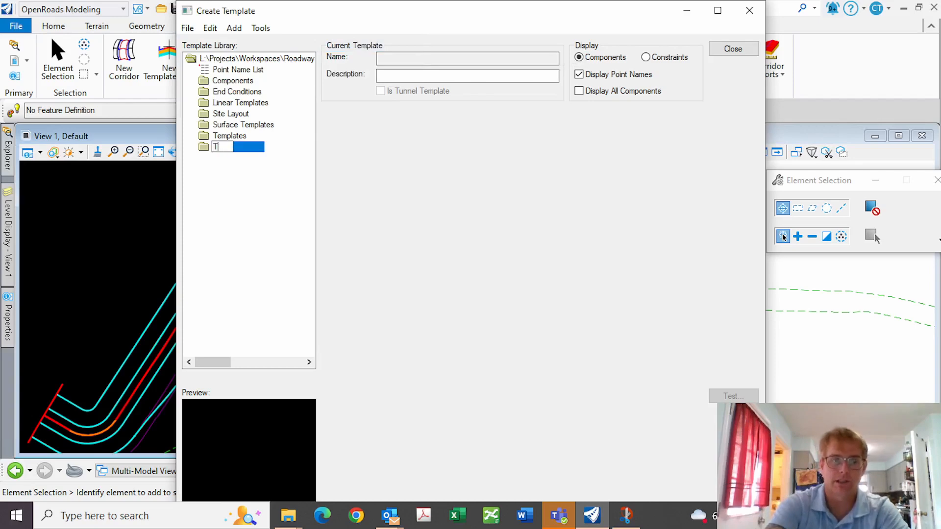
text(raining Demp)
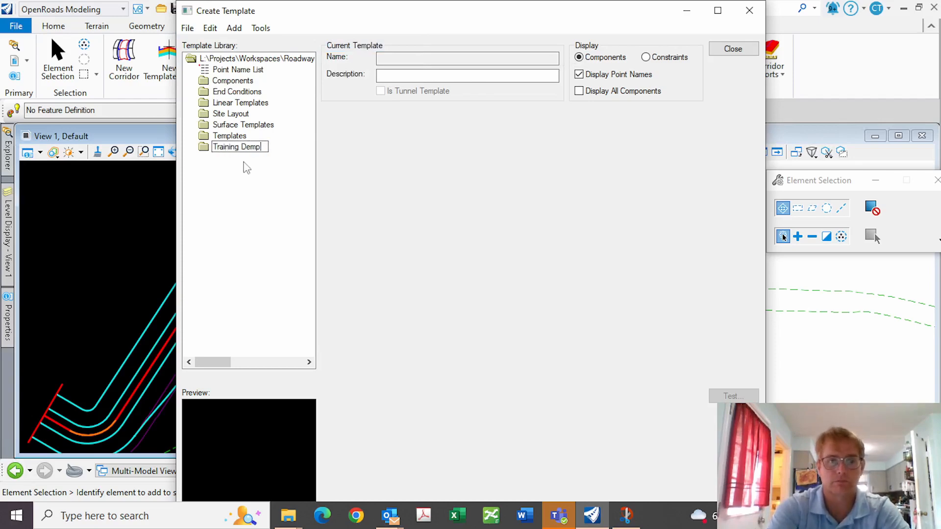
text(o)
key(Return)
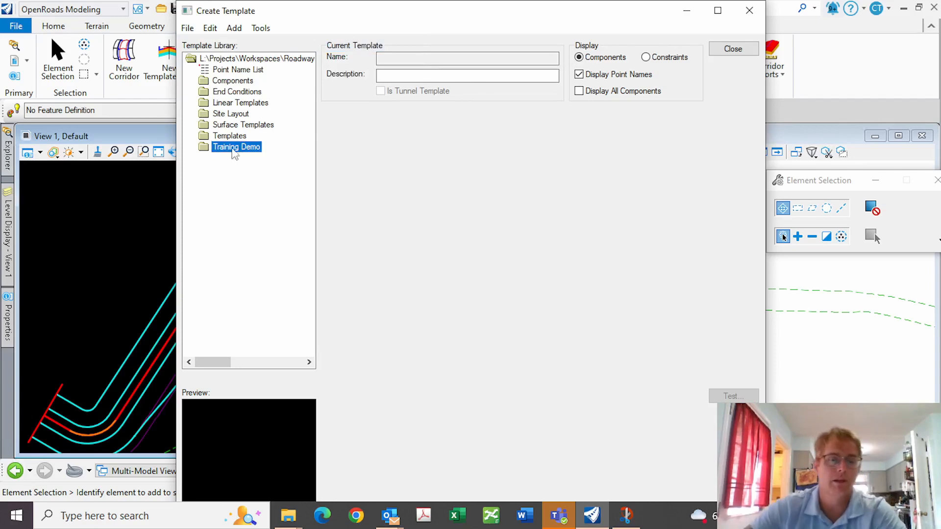
Create a new template named 'Pavement' inside the Training Demo folder
click(221, 168)
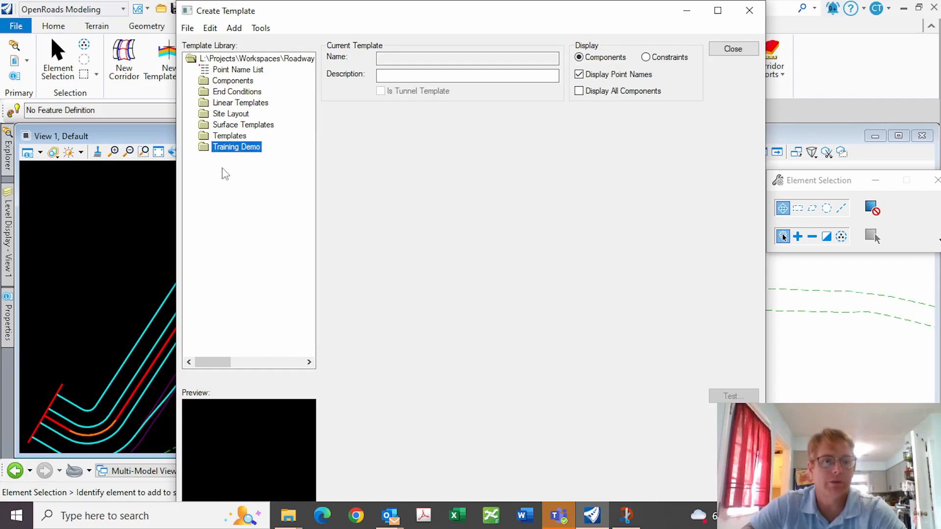
right_click(225, 153)
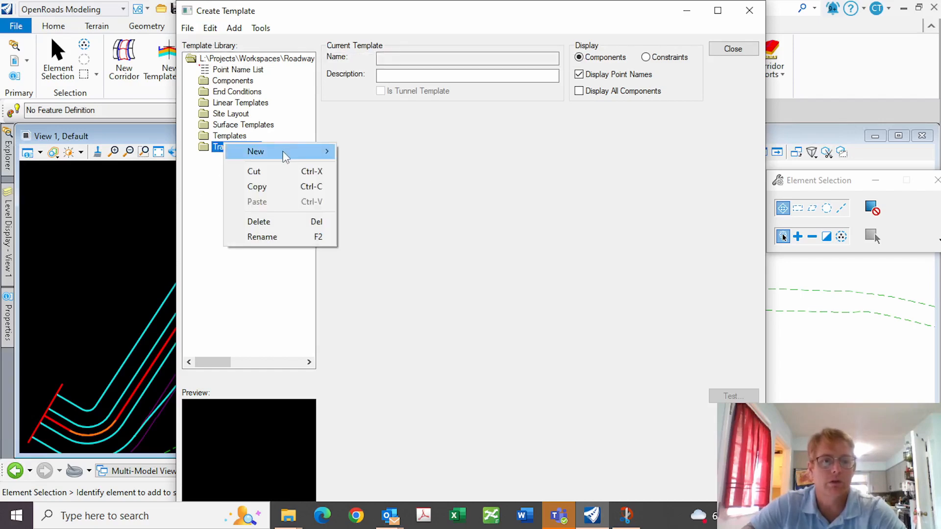
mouse_move(283, 154)
click(370, 166)
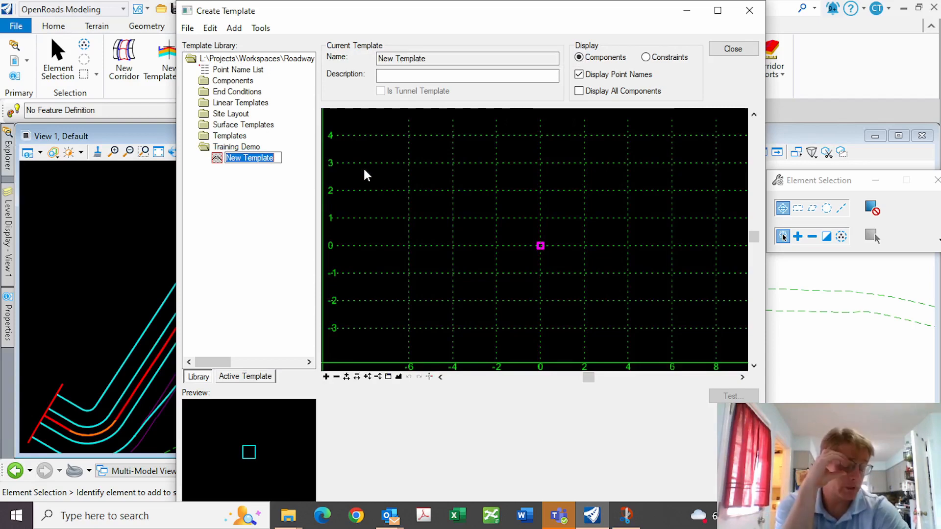
text(Pavement)
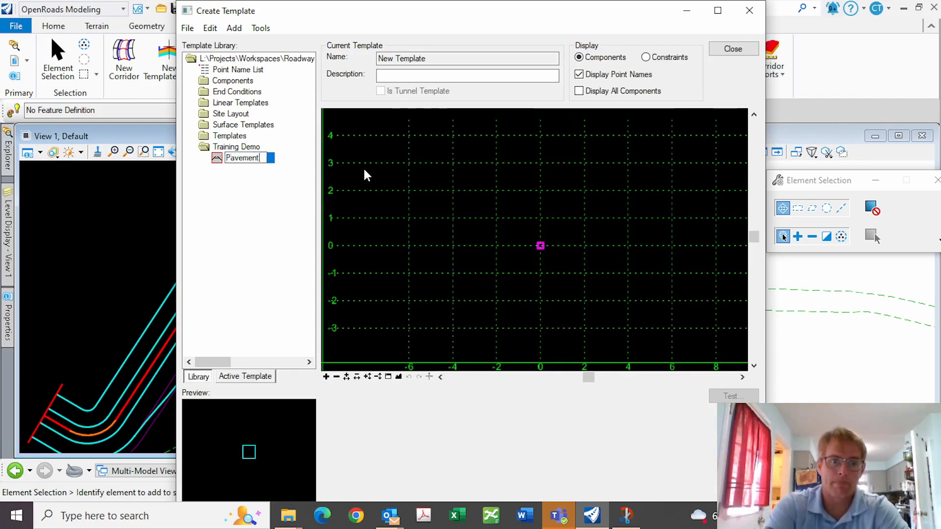
key(Return)
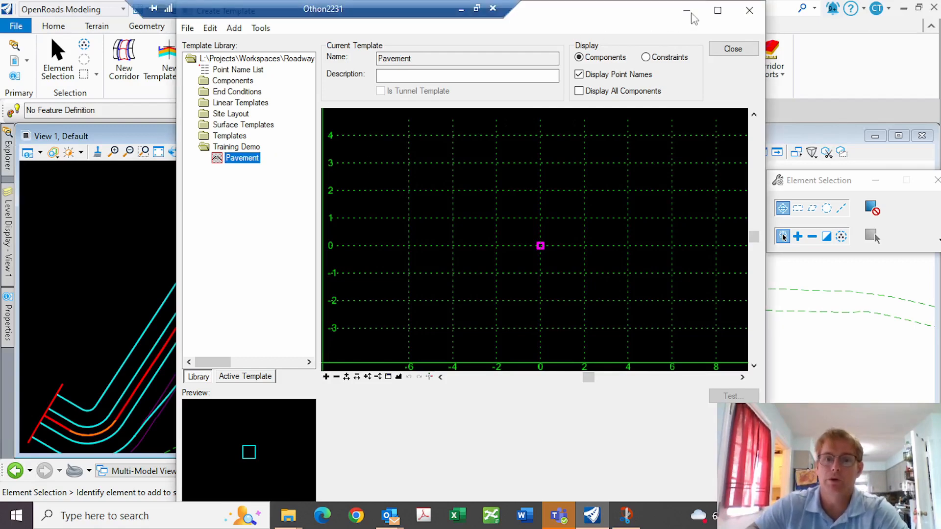
Minimize the template editor, then restore it from the OpenRoads taskbar icon
click(682, 13)
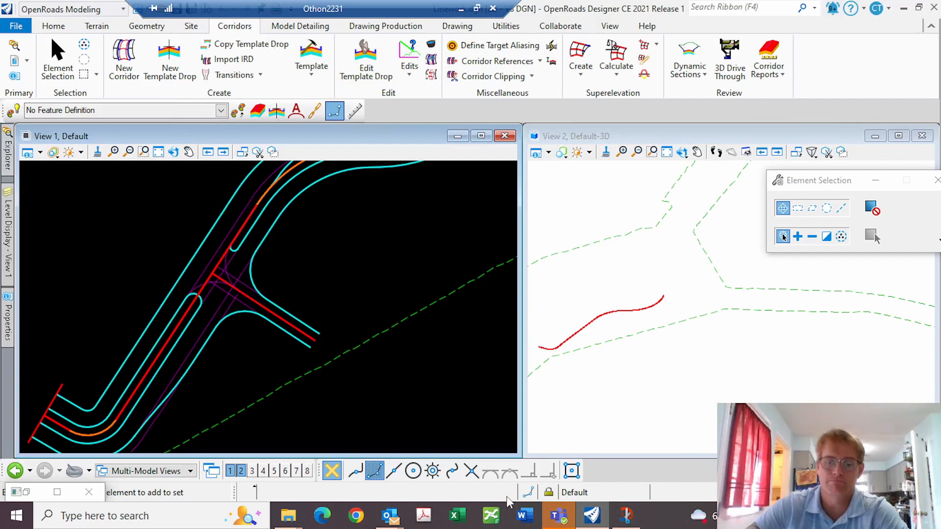
click(562, 516)
click(564, 516)
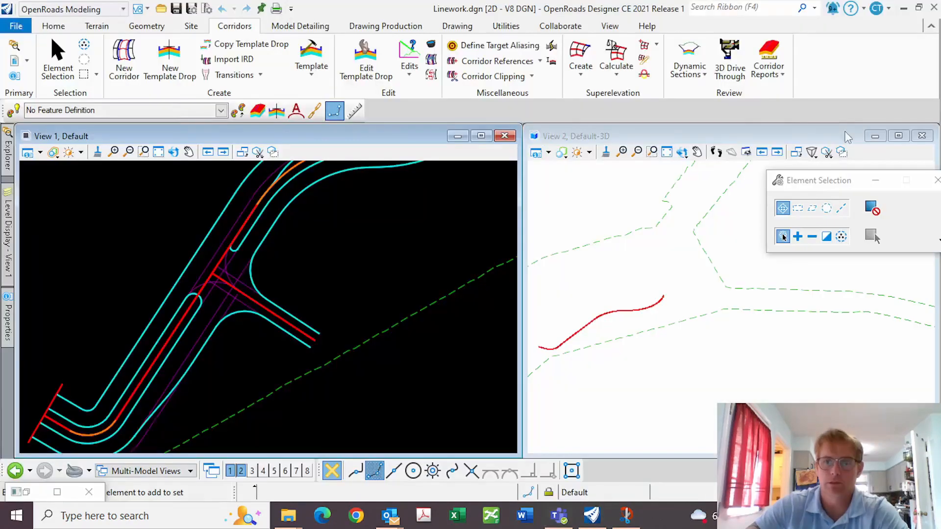
click(591, 516)
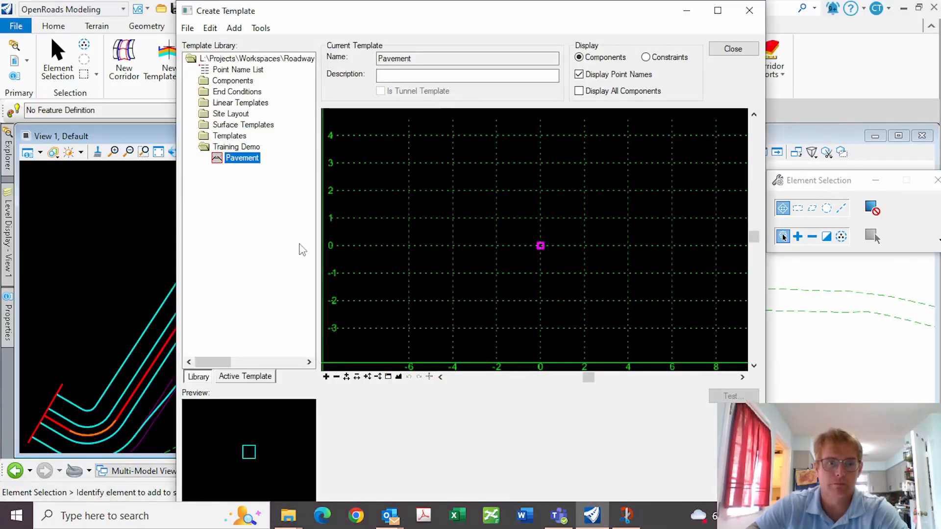
Browse to Components > Pavement - New > Concrete w/ Agg Base > Undivided and preview 1 Lane
right_click(443, 240)
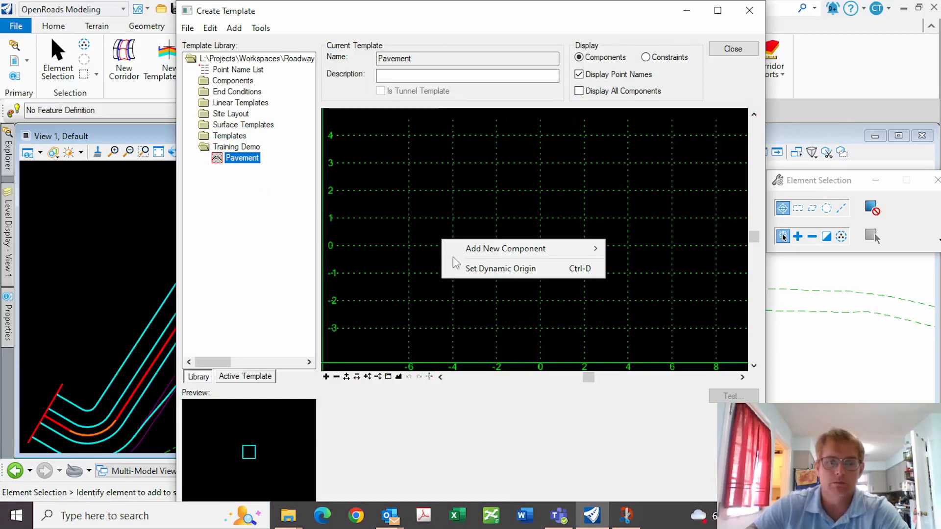
click(221, 81)
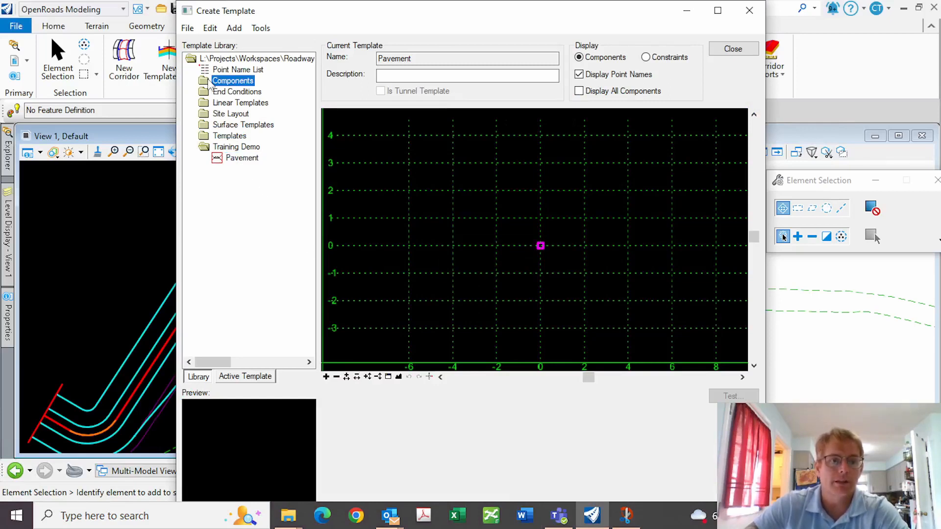
double_click(221, 81)
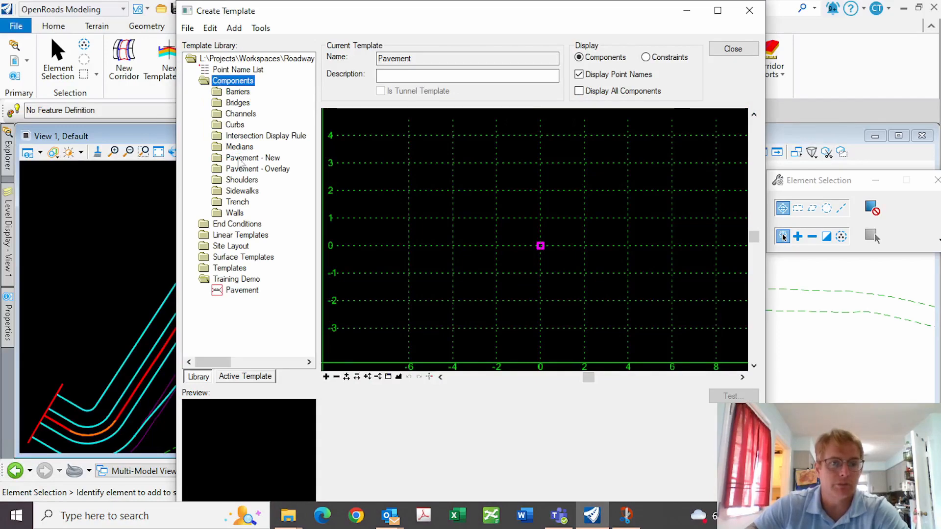
double_click(243, 159)
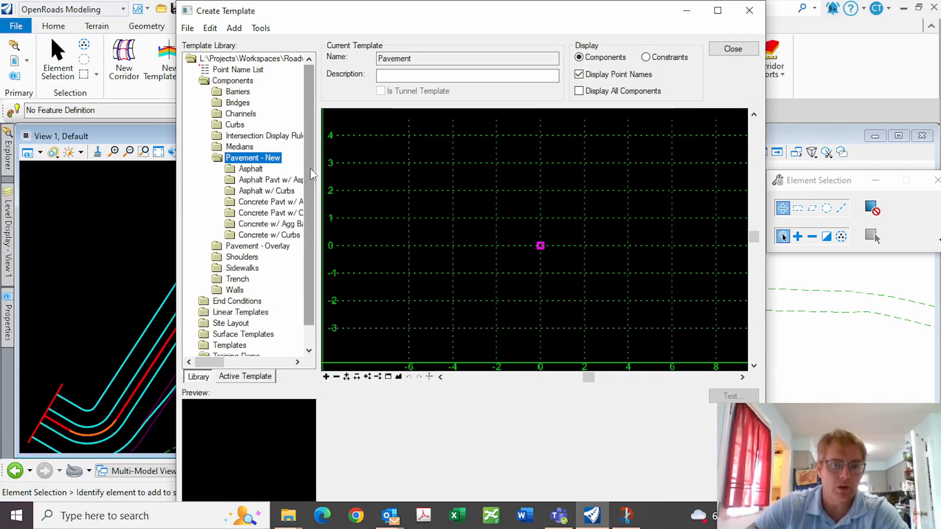
scroll(274, 206, down, 1)
click(259, 202)
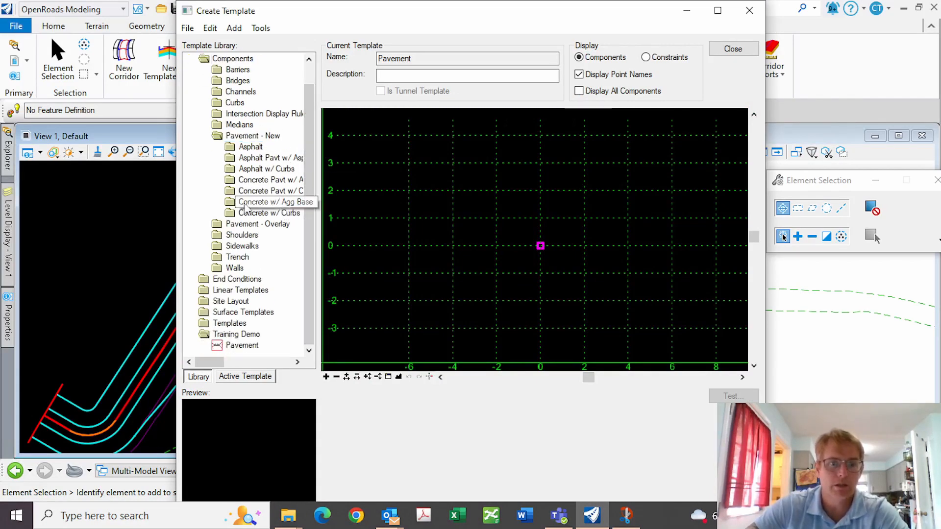
double_click(260, 202)
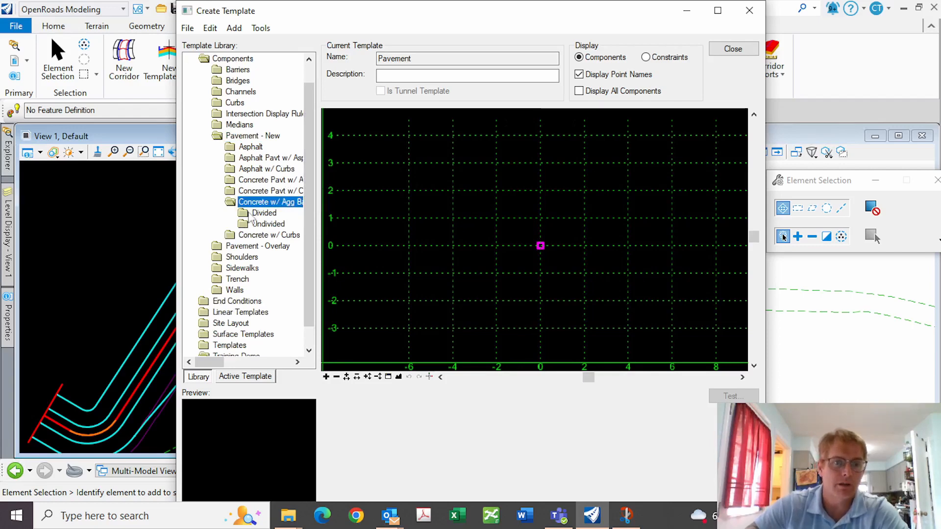
double_click(265, 224)
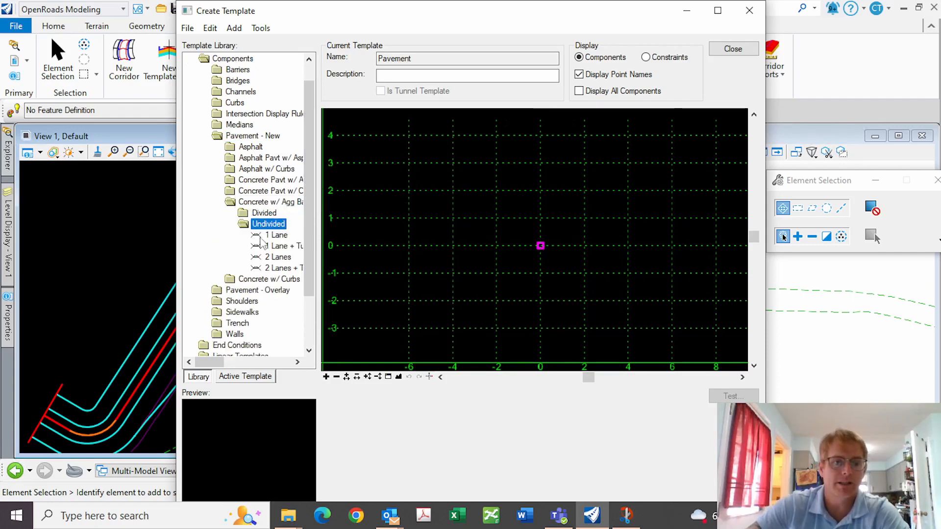
click(275, 235)
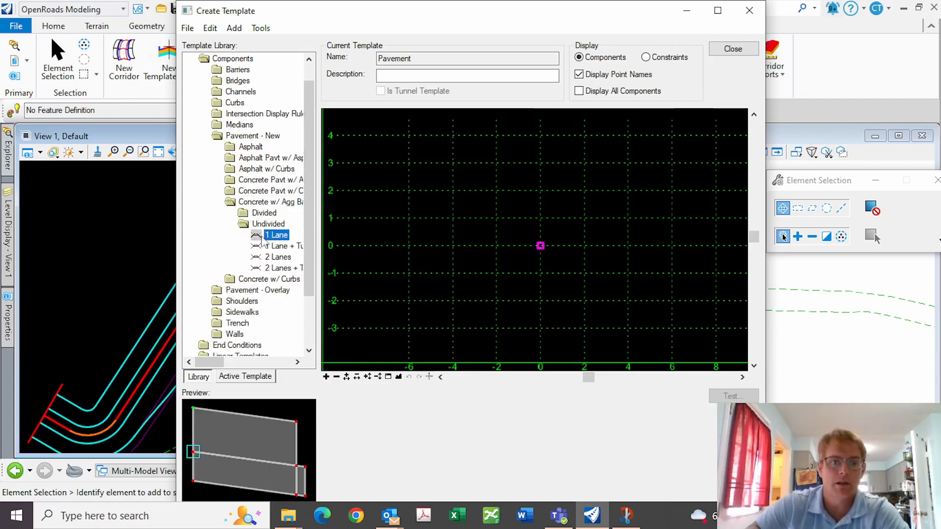
Bring up the Dynamic Settings dialog for placing the component
right_click(438, 221)
click(439, 418)
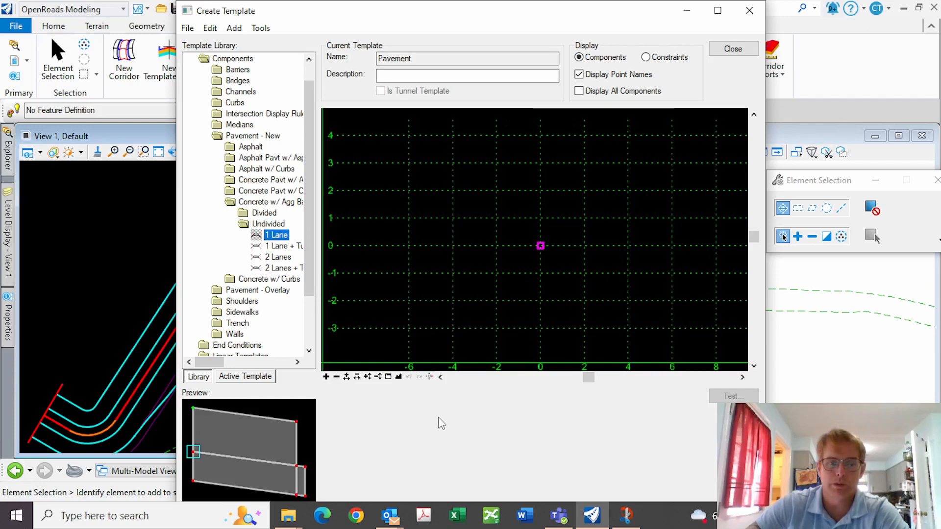
click(428, 377)
click(429, 376)
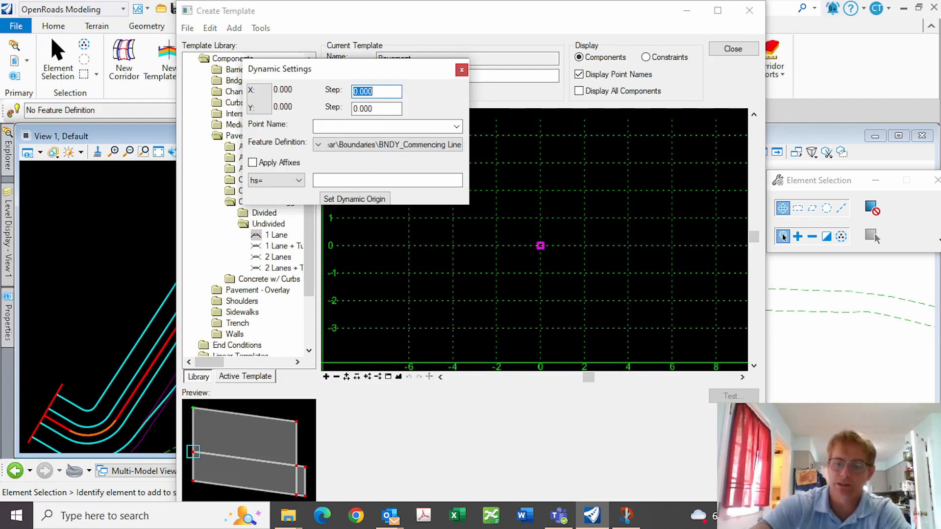
Set the X and Y placement steps to 1 and close Dynamic Settings
text(1)
key(Tab)
text(1)
key(Tab)
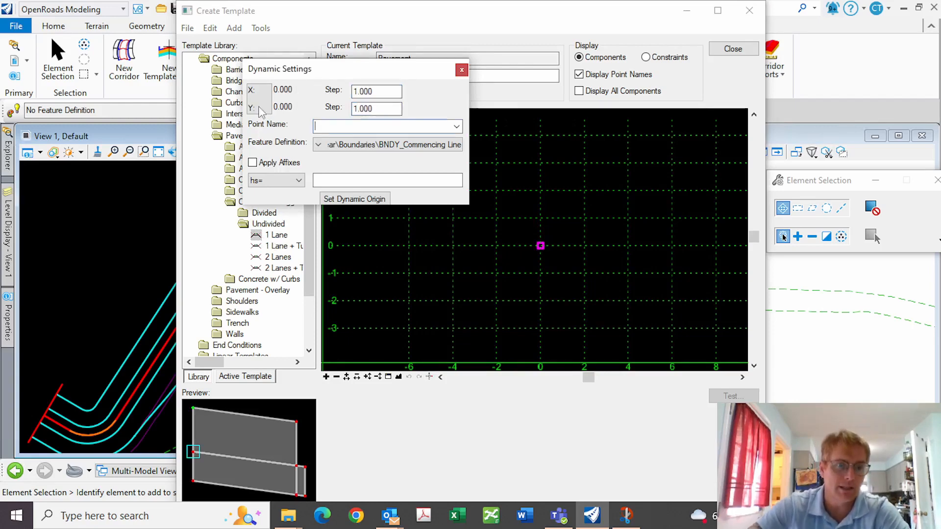
click(462, 70)
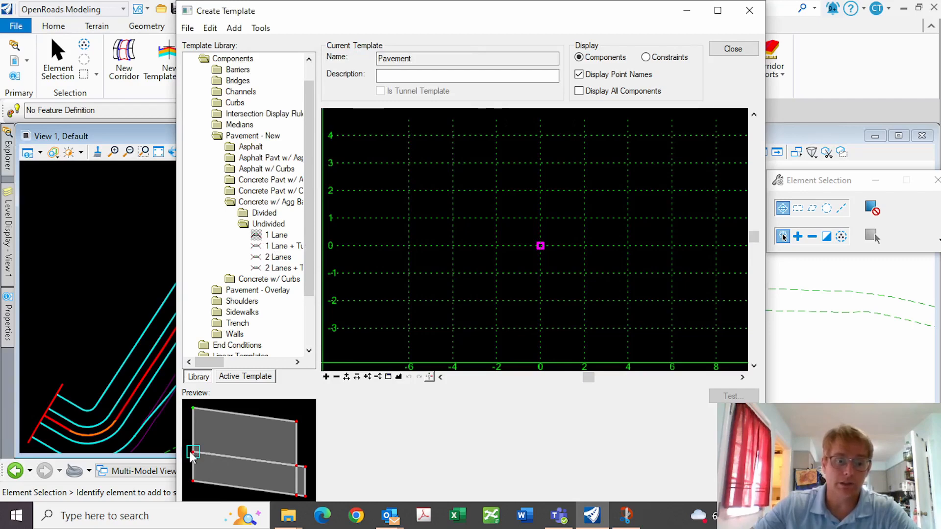
Place the 1 Lane pavement mirrored on both sides at offset 5, then fit the view
drag(192, 453, 597, 298)
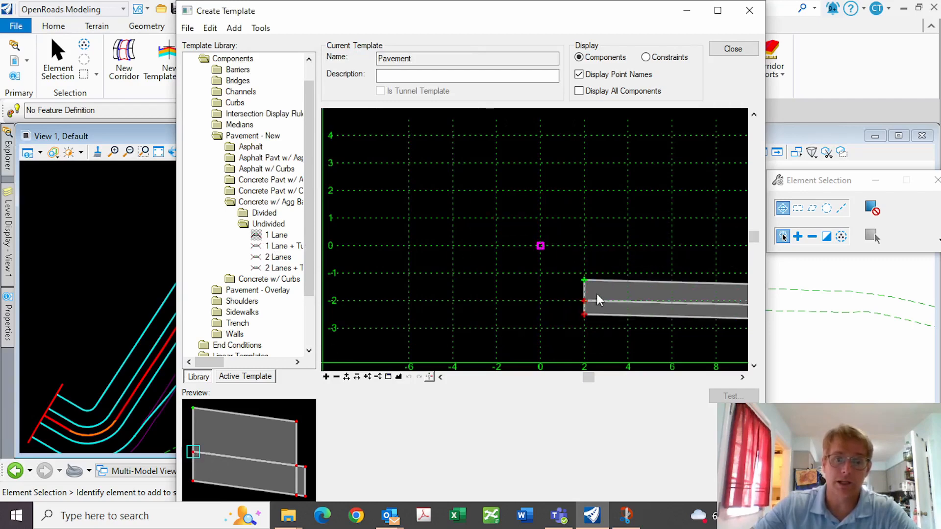
right_click(596, 293)
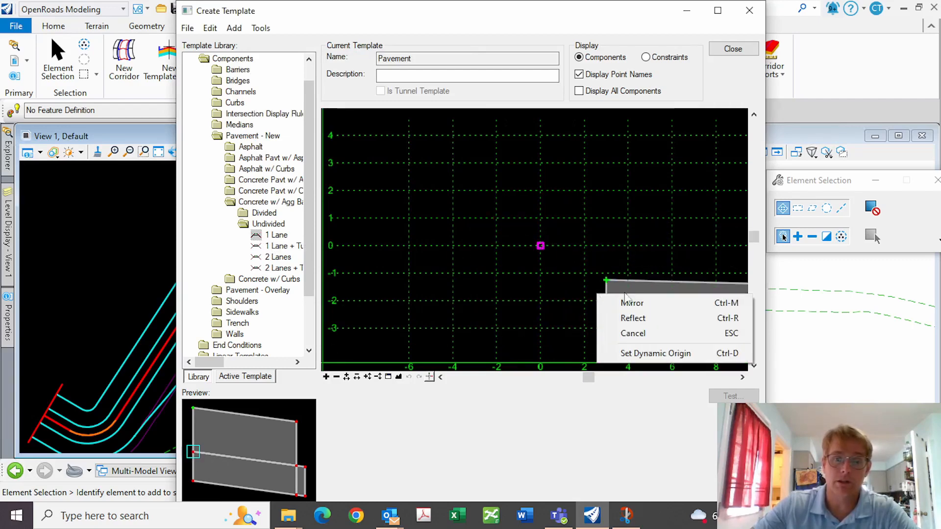
click(651, 303)
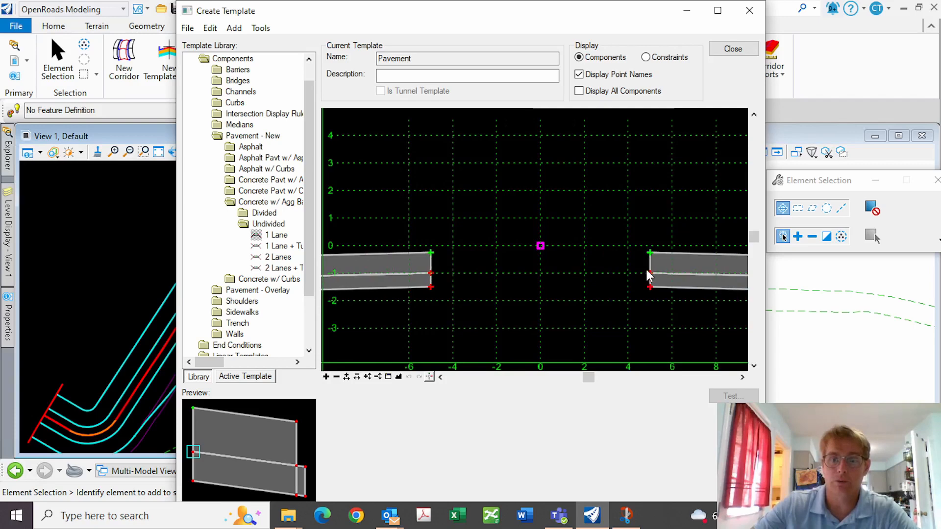
click(646, 270)
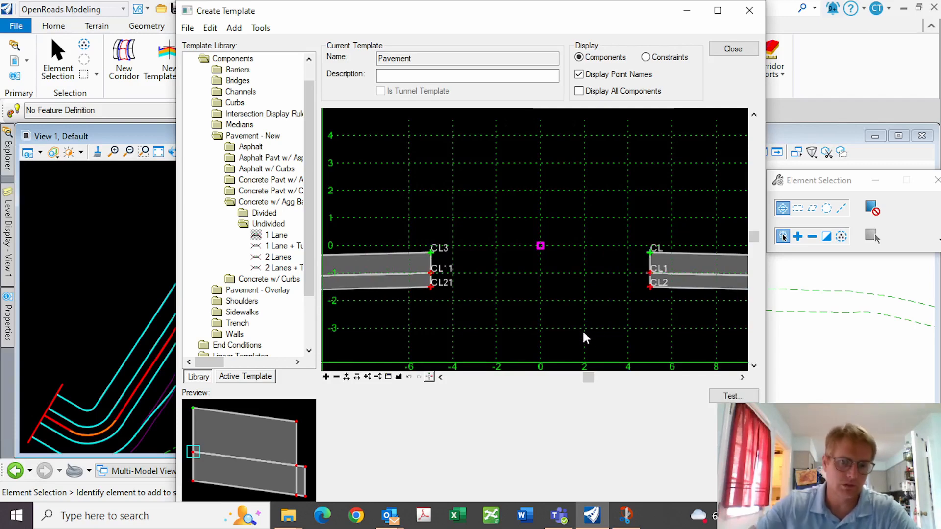
click(398, 377)
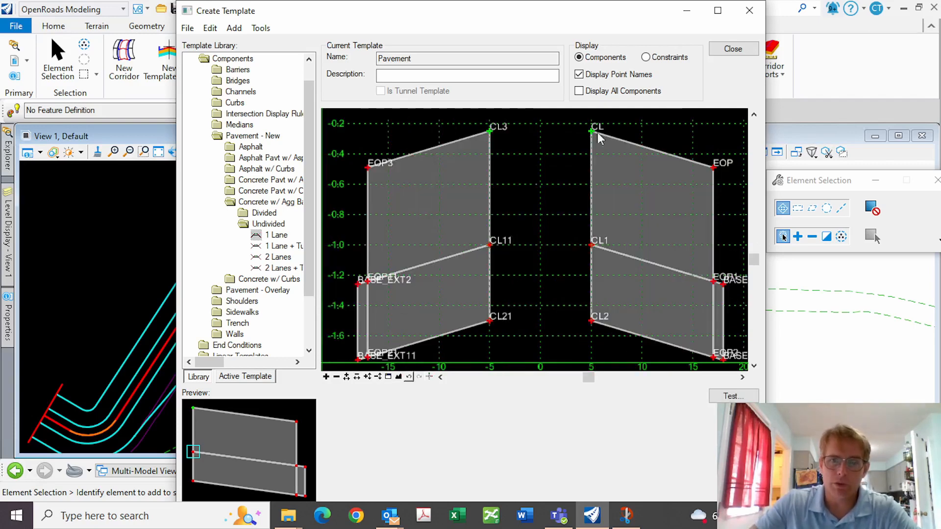
scroll(478, 299, down, 1)
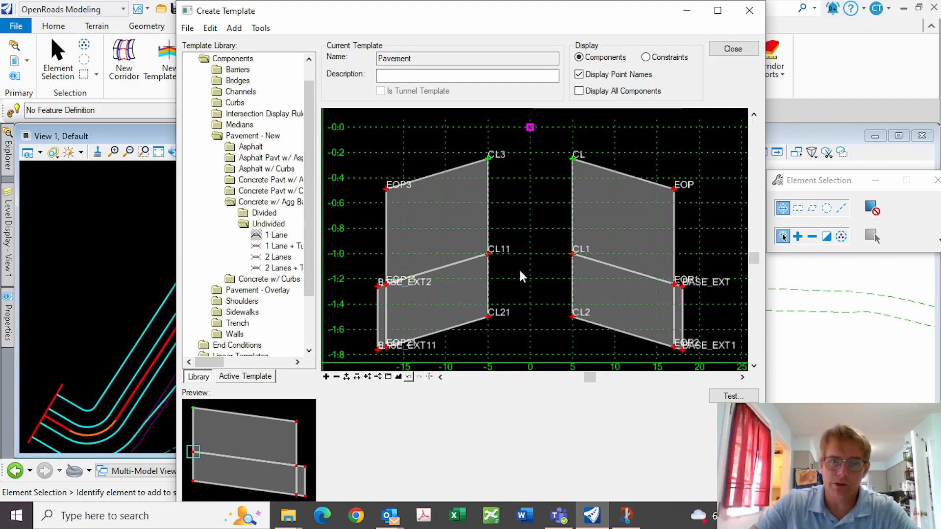
Add a null point at the template origin and name it PGL
right_click(531, 142)
mouse_move(576, 157)
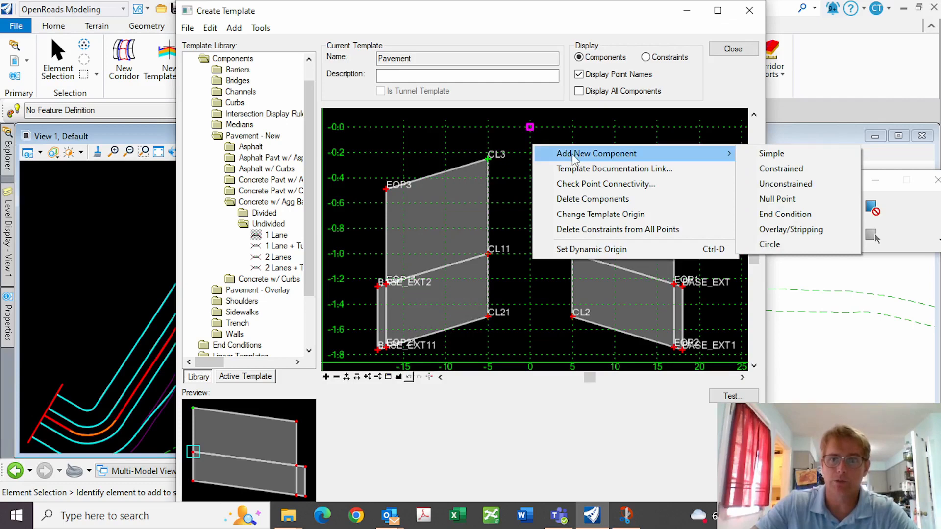
click(789, 203)
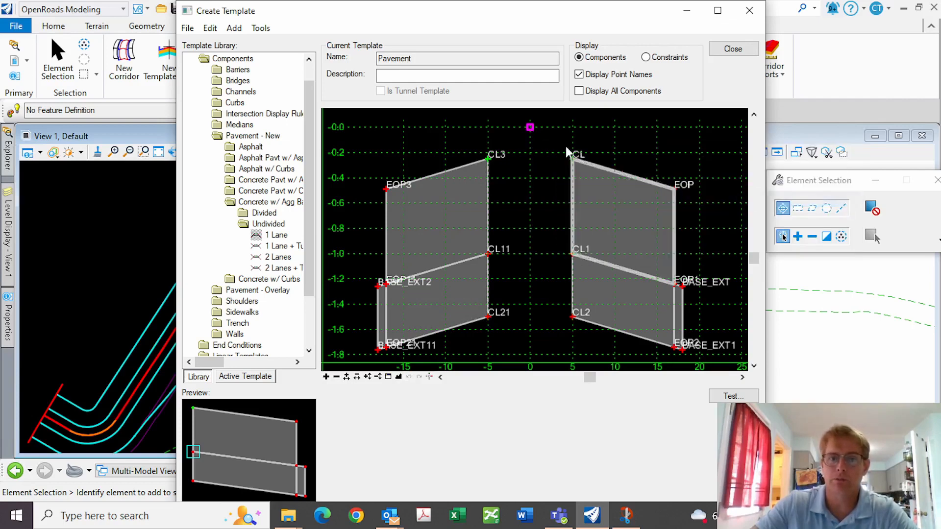
click(530, 128)
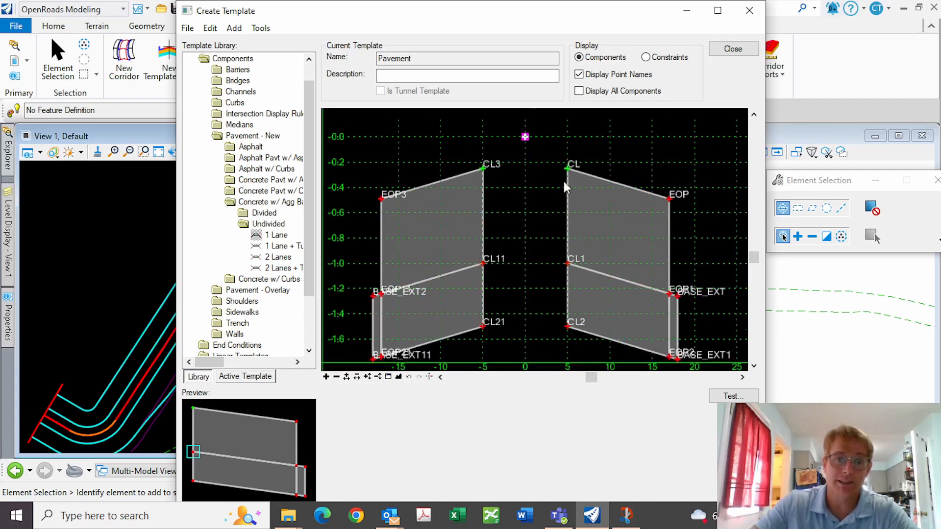
scroll(524, 127, up, 2)
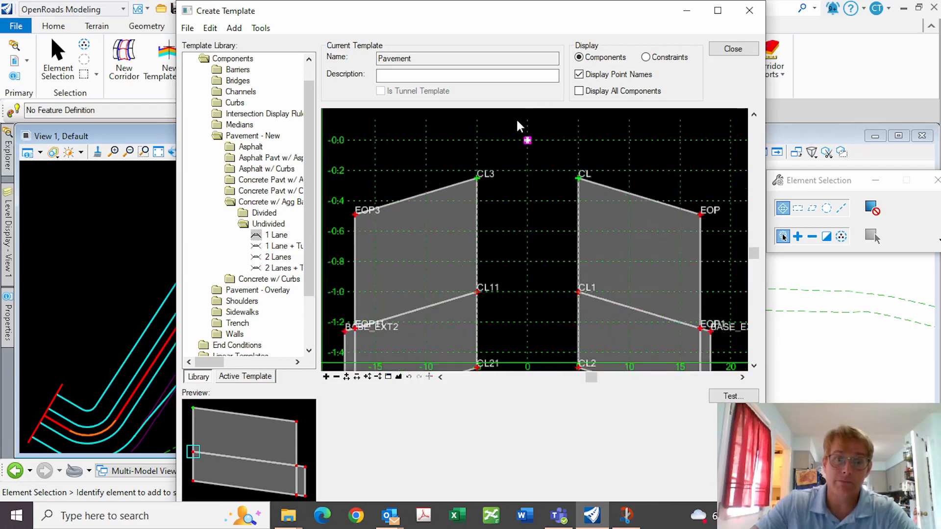
double_click(530, 145)
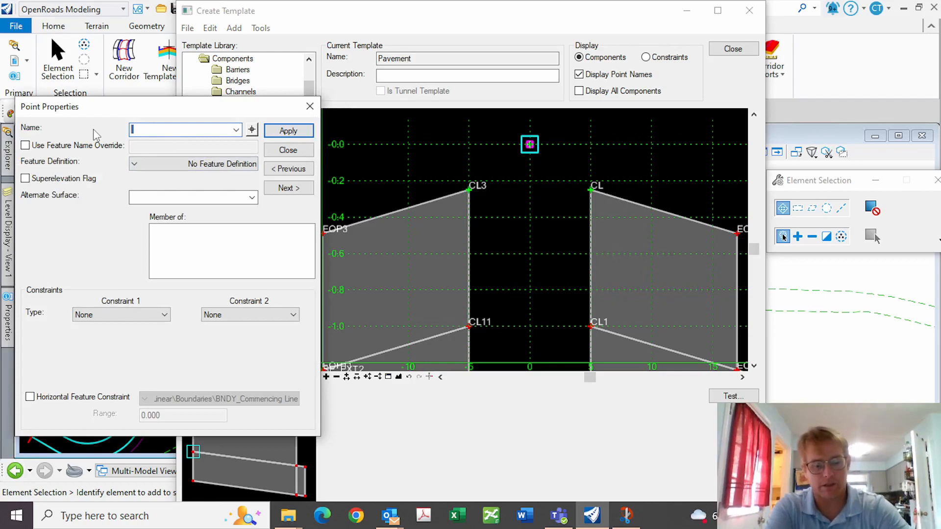
text(PGL)
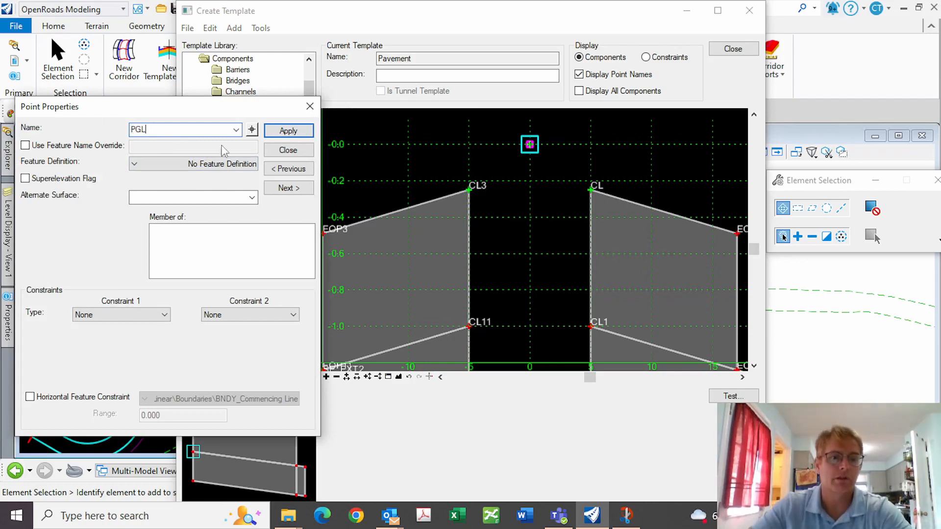
click(288, 131)
click(288, 150)
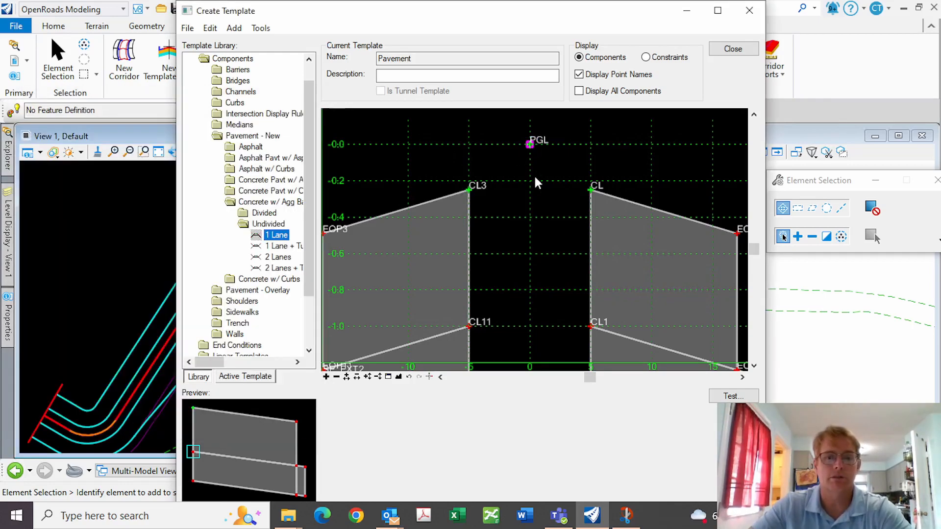
Give point IEOP_R a horizontal constraint placing it 12 right of PGL
double_click(588, 189)
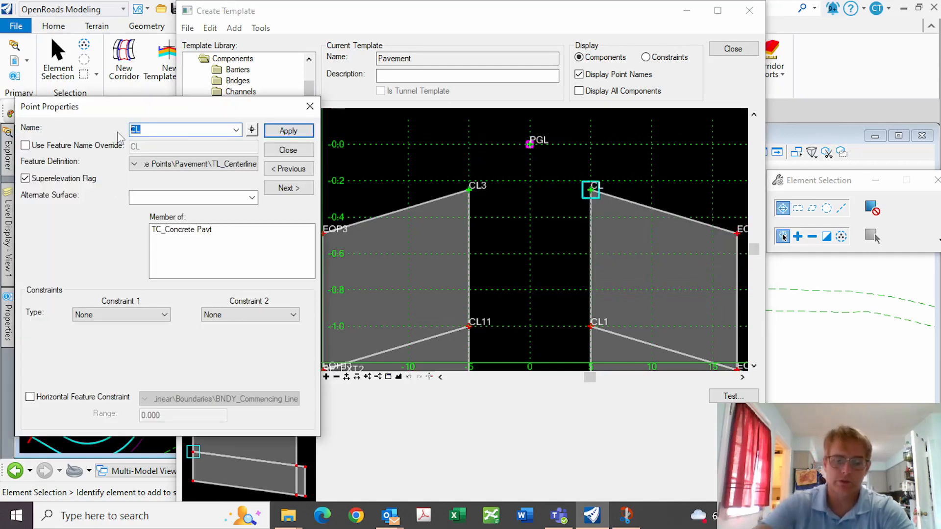
key(BackSpace)
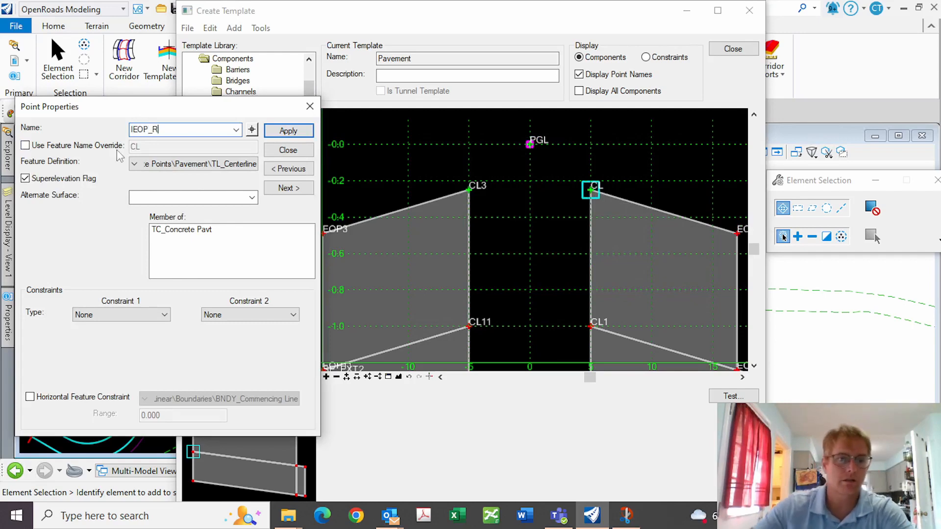
click(140, 316)
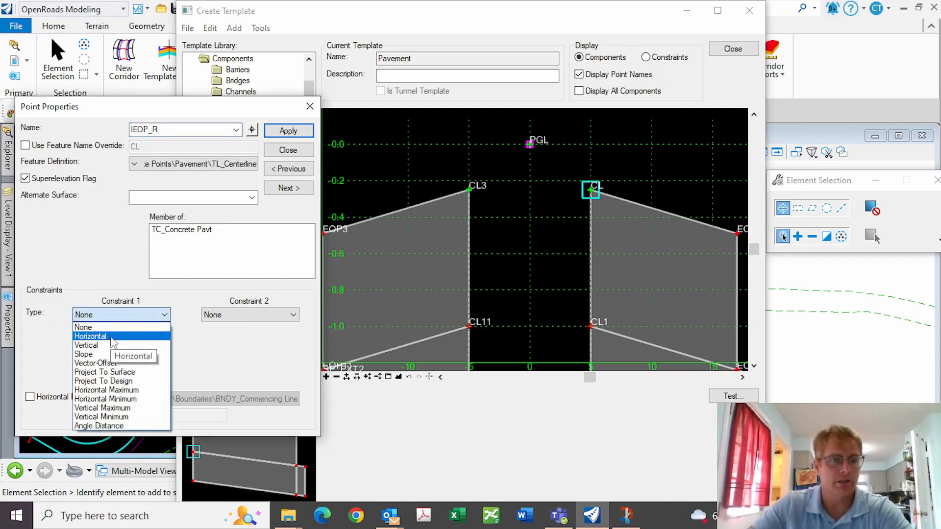
click(112, 336)
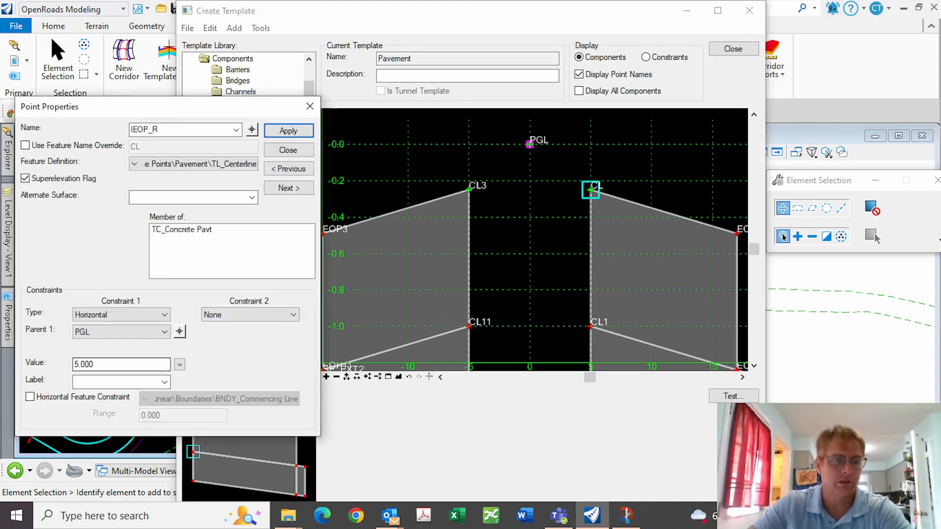
drag(114, 364, 4, 354)
text(-)
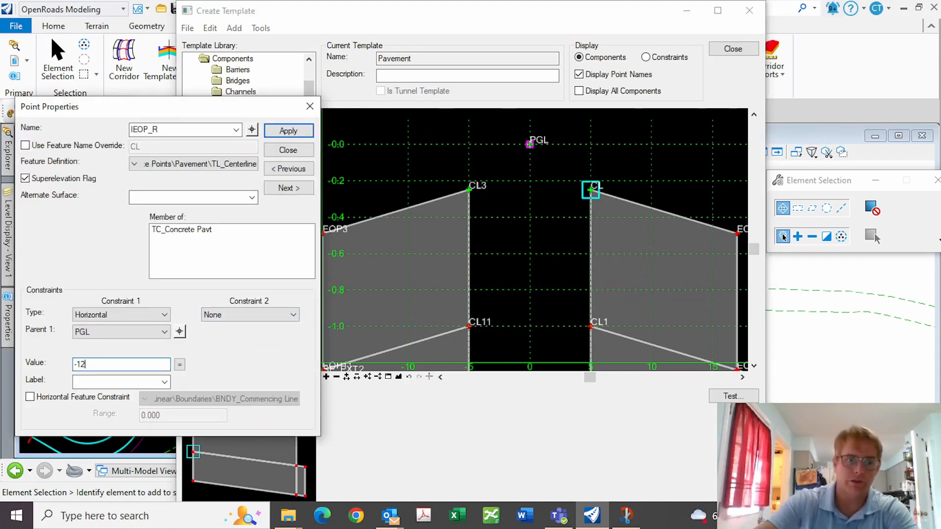
text(12)
key(Return)
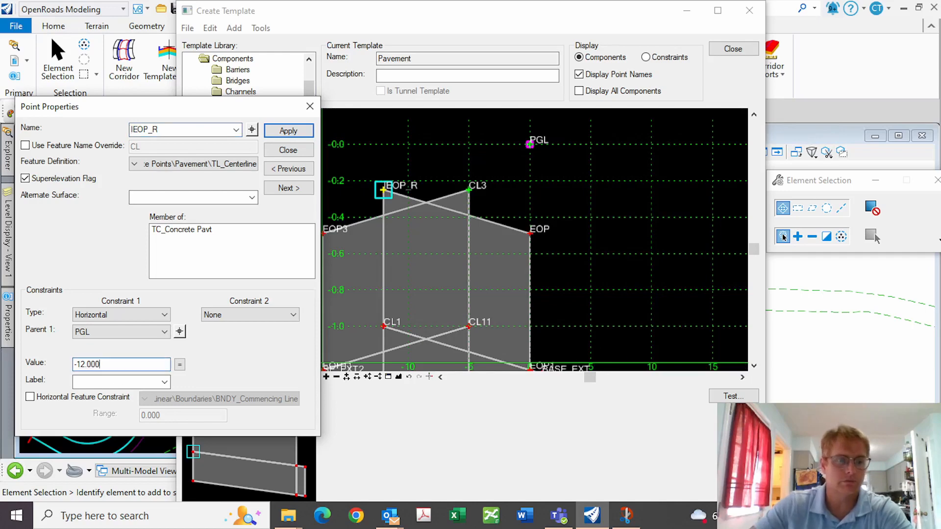
key(shift+Home)
text(-)
text(2)
key(Return)
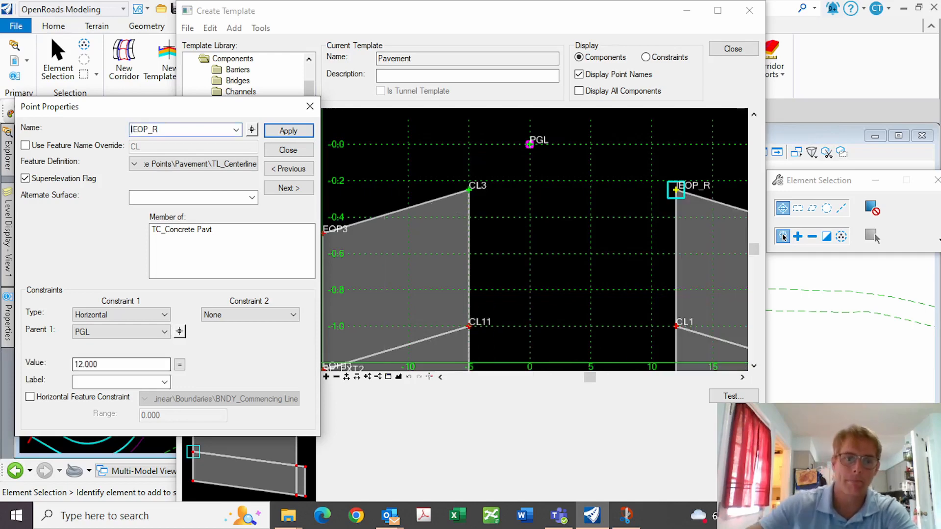
Make IEOP_R's second constraint a -2.00% slope from PGL
click(293, 315)
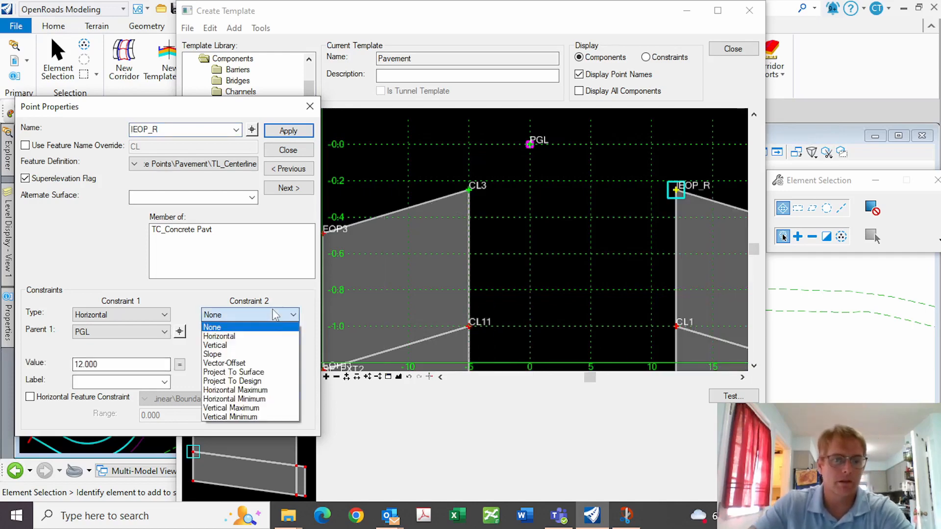
click(230, 356)
click(308, 332)
click(529, 144)
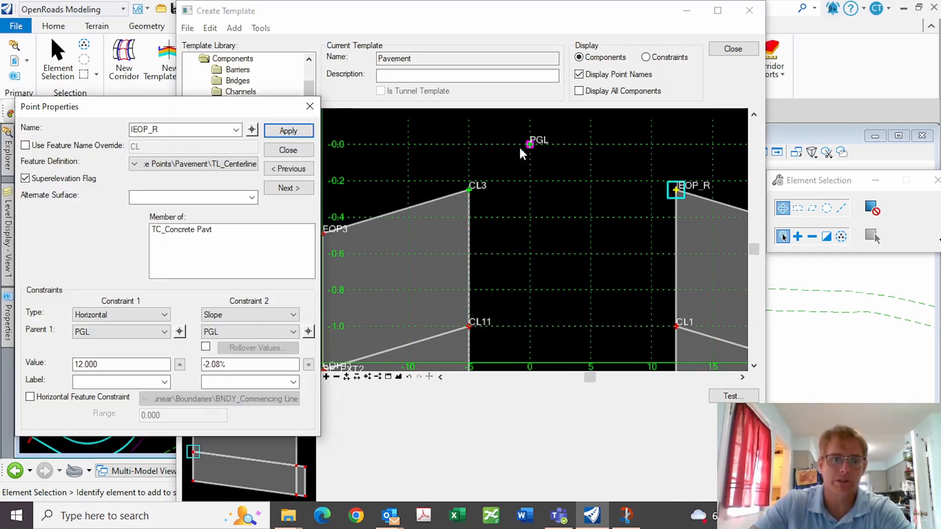
text(-2)
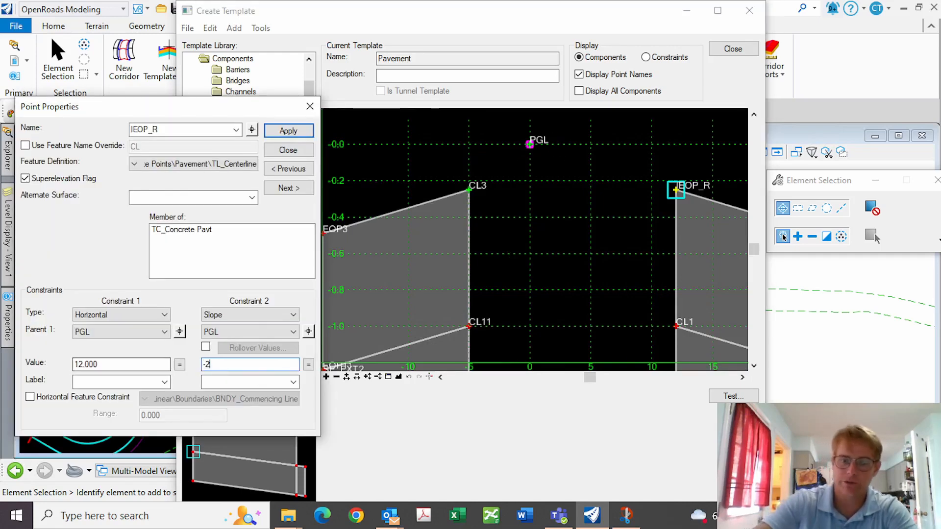
key(Return)
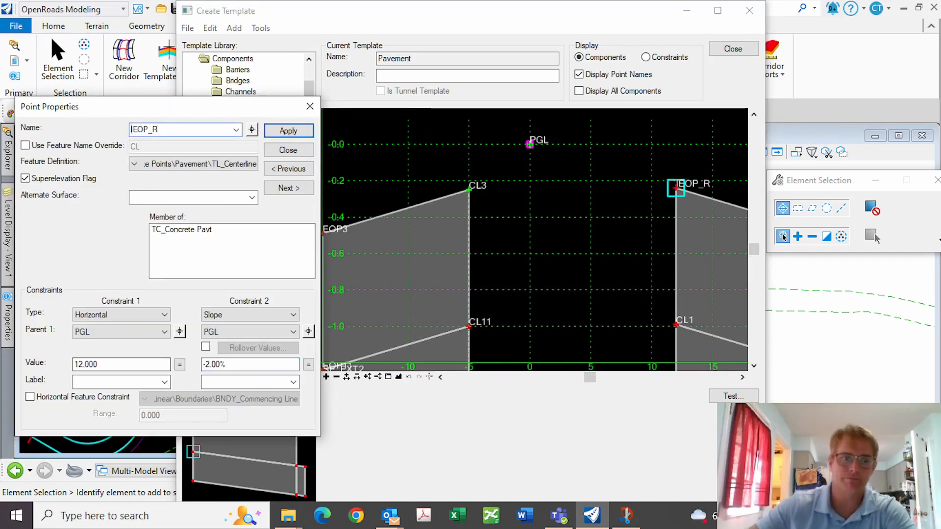
Constrain IEOP_R to the Road_EdgeOfPavement_Inside feature with a range of 15
click(30, 397)
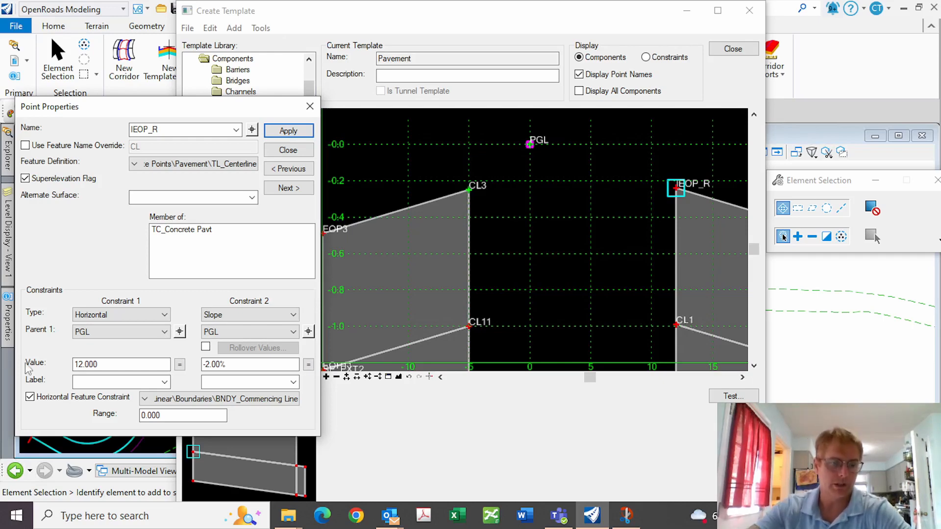
click(145, 399)
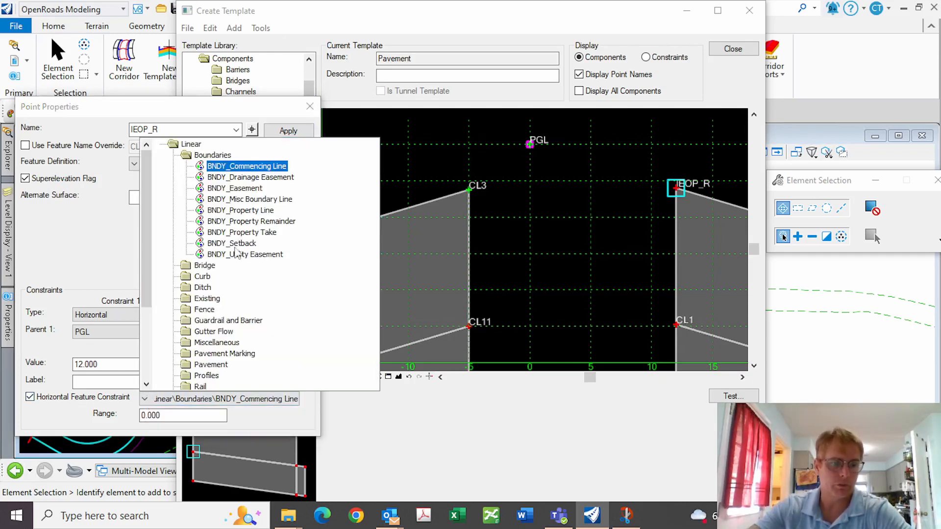
double_click(209, 365)
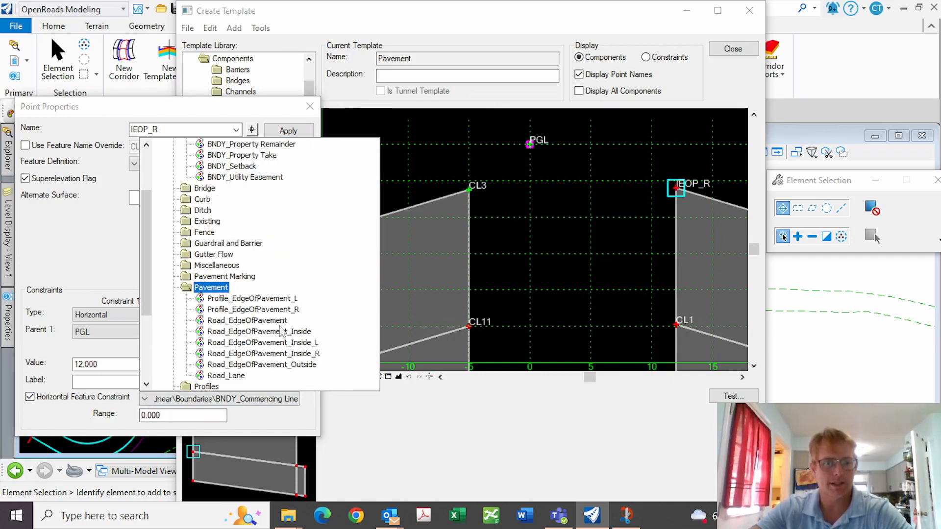
click(262, 336)
click(263, 336)
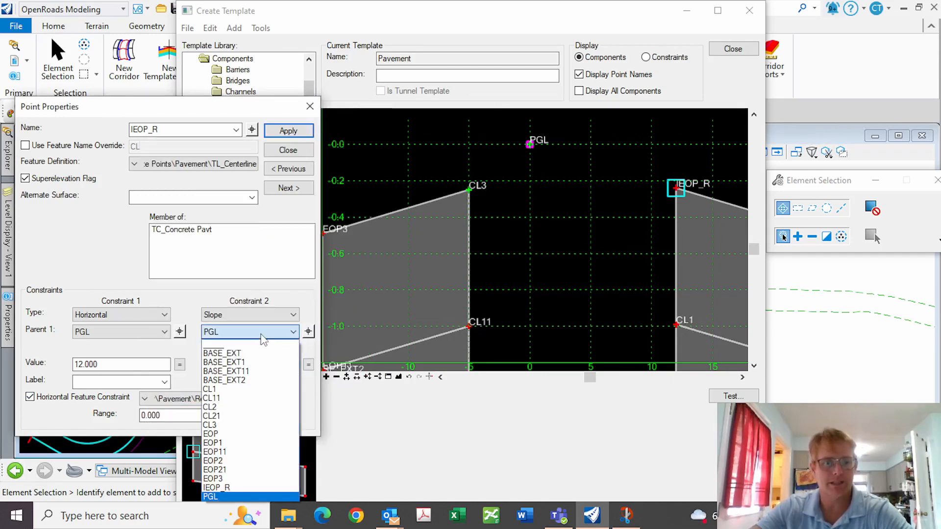
click(302, 300)
click(296, 134)
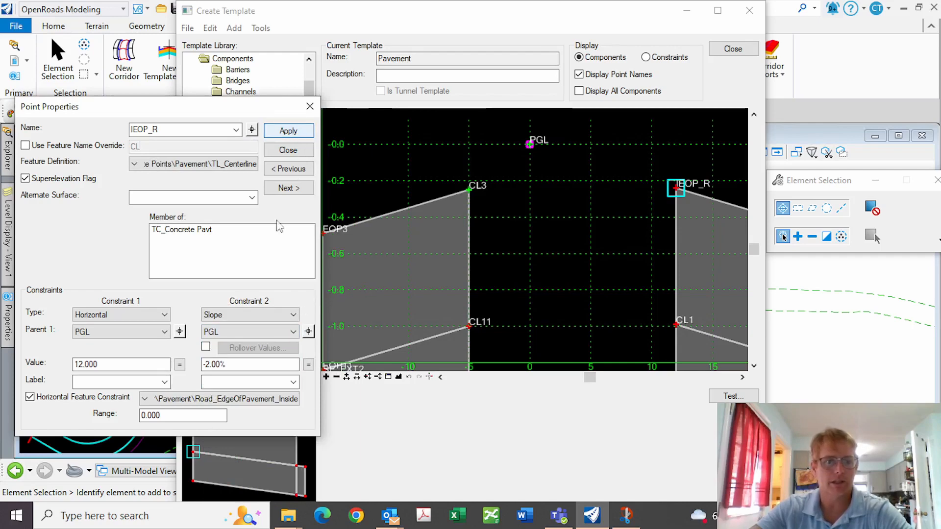
drag(168, 415, 140, 416)
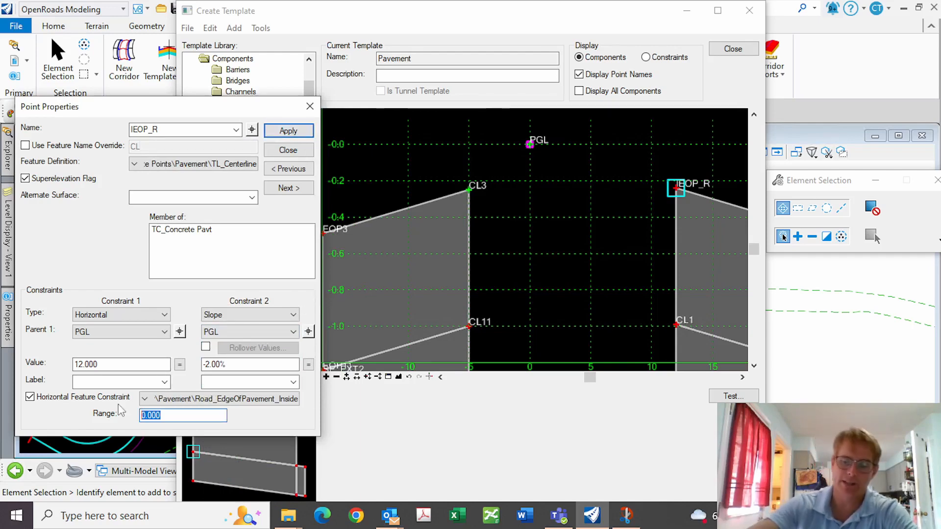
text(15)
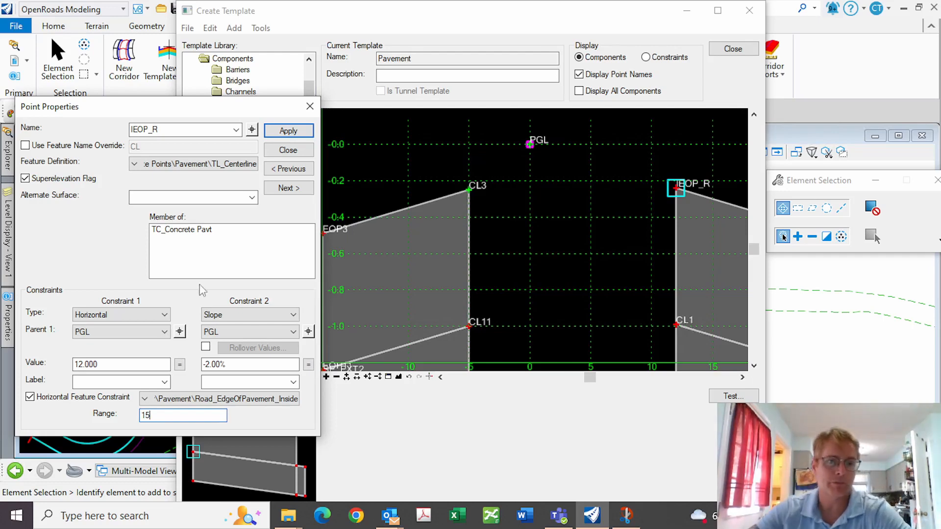
click(289, 132)
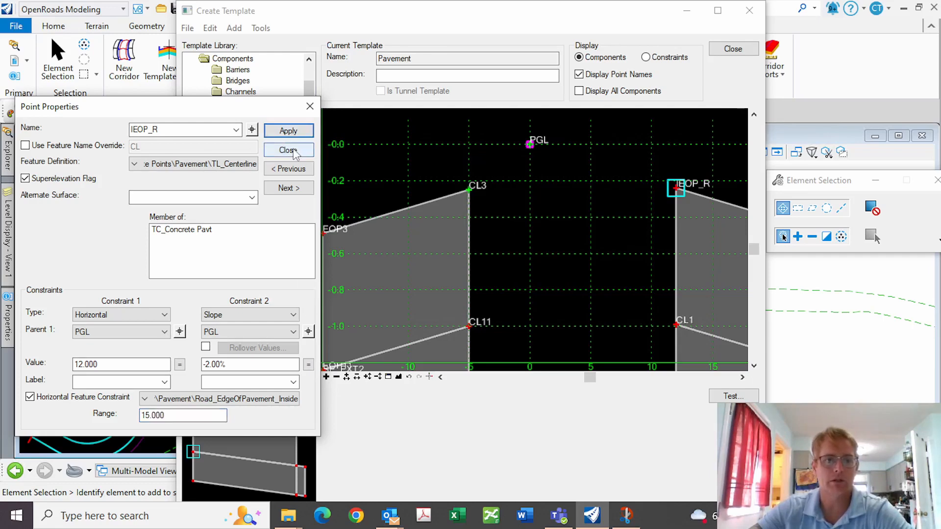
click(288, 150)
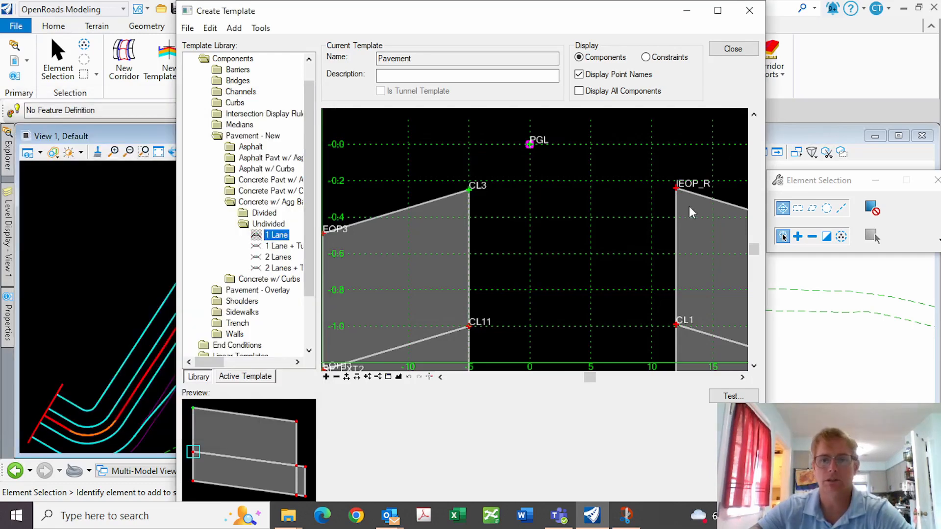
Rename point CL3 to IEOP_L and constrain it horizontally -12 from PGL
double_click(469, 190)
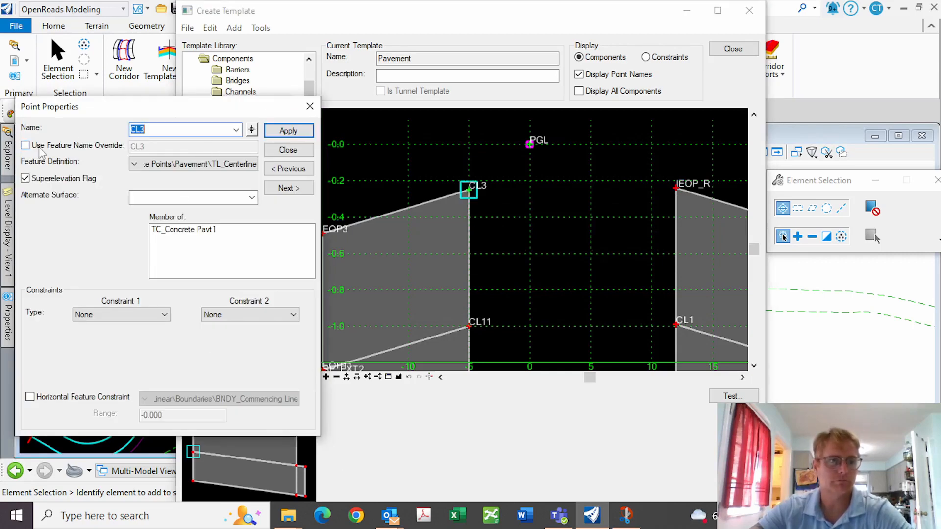
key(BackSpace)
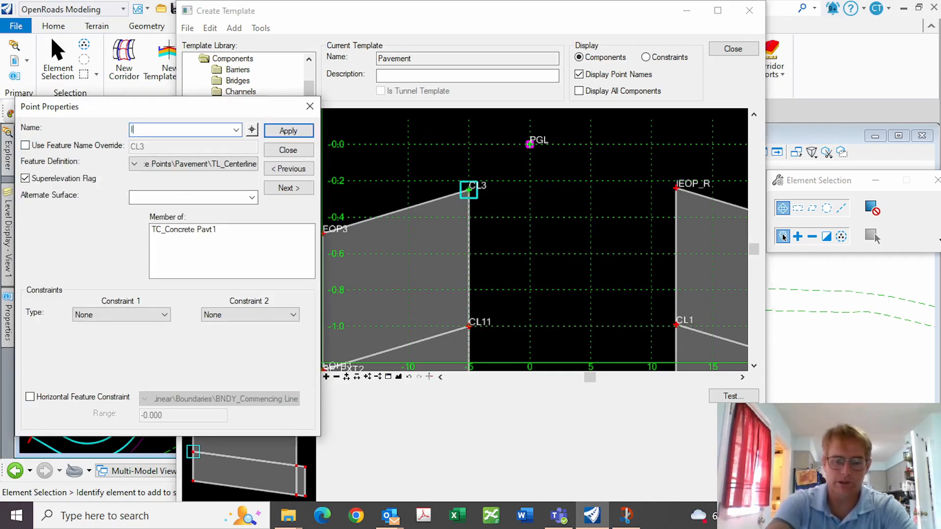
text(lEOP_L)
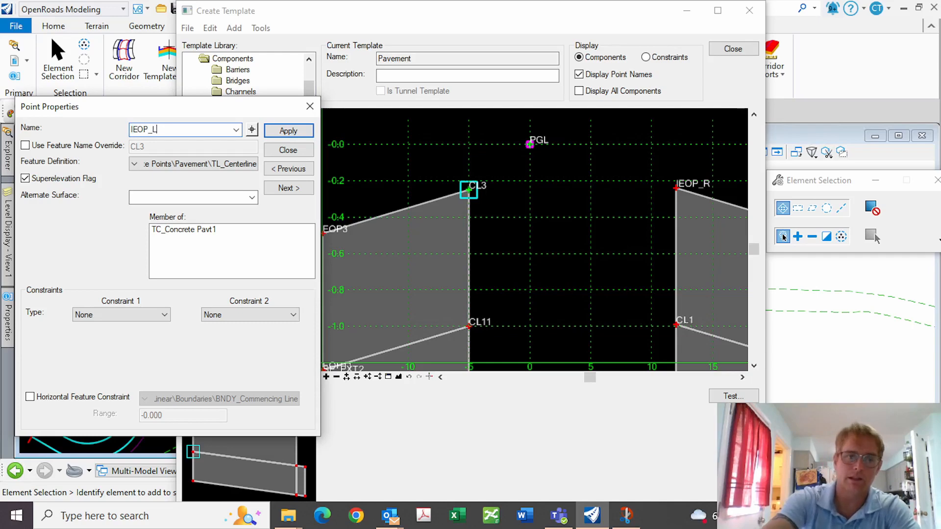
click(165, 316)
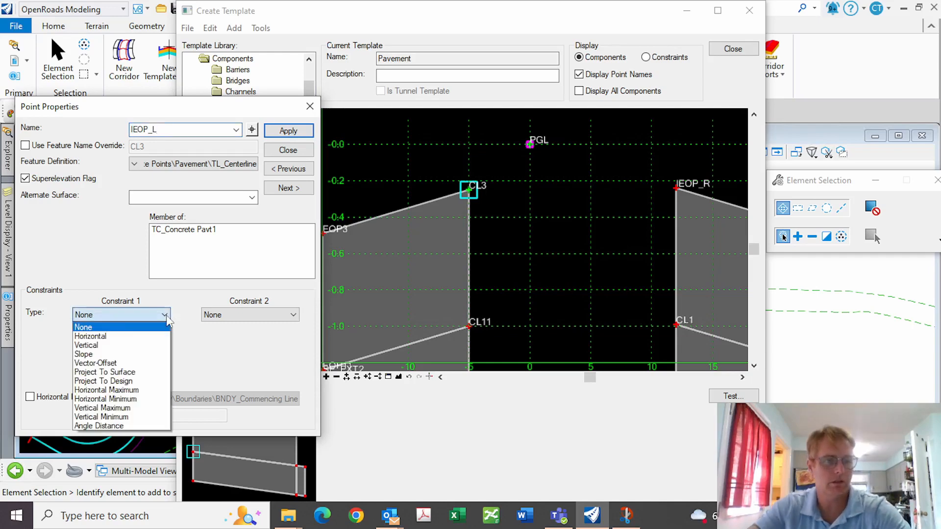
click(103, 336)
click(529, 147)
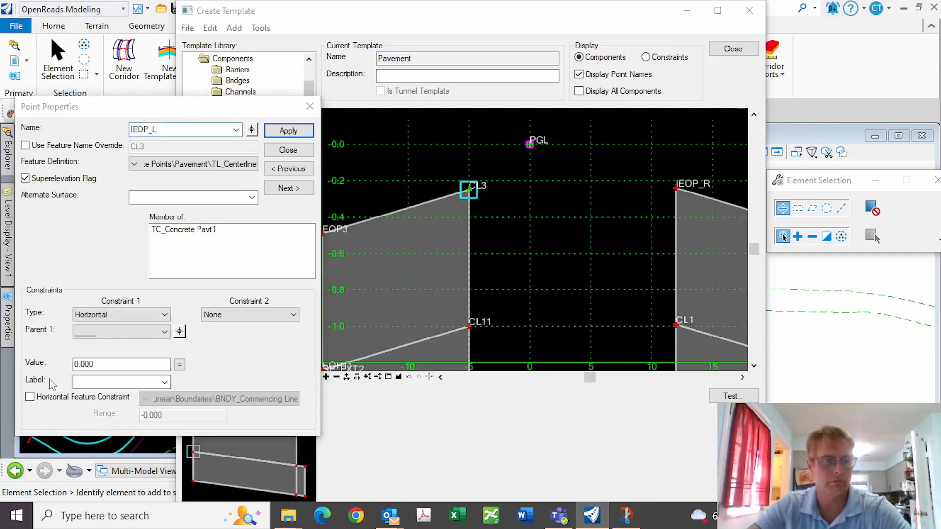
click(179, 332)
click(530, 143)
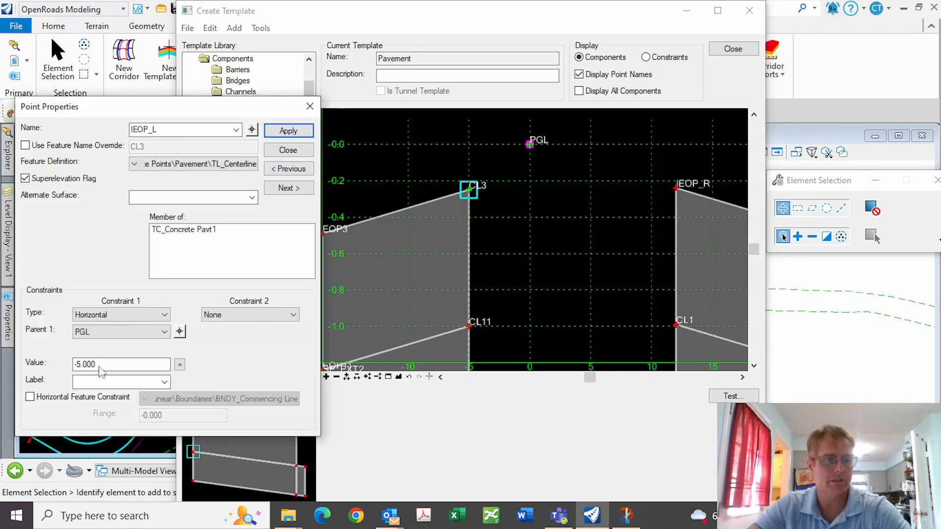
drag(123, 364, 15, 369)
text(-12)
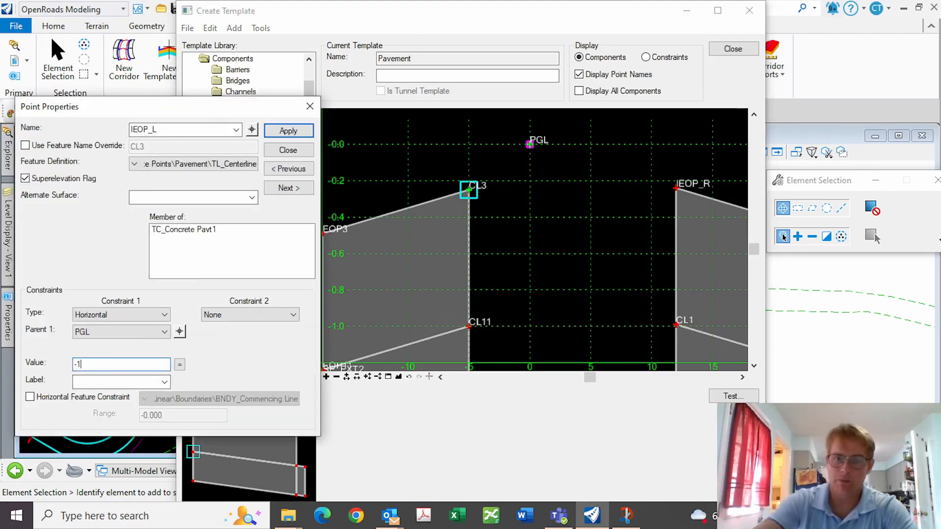
key(Return)
Make IEOP_L's second constraint a 2.00% slope from PGL
click(296, 314)
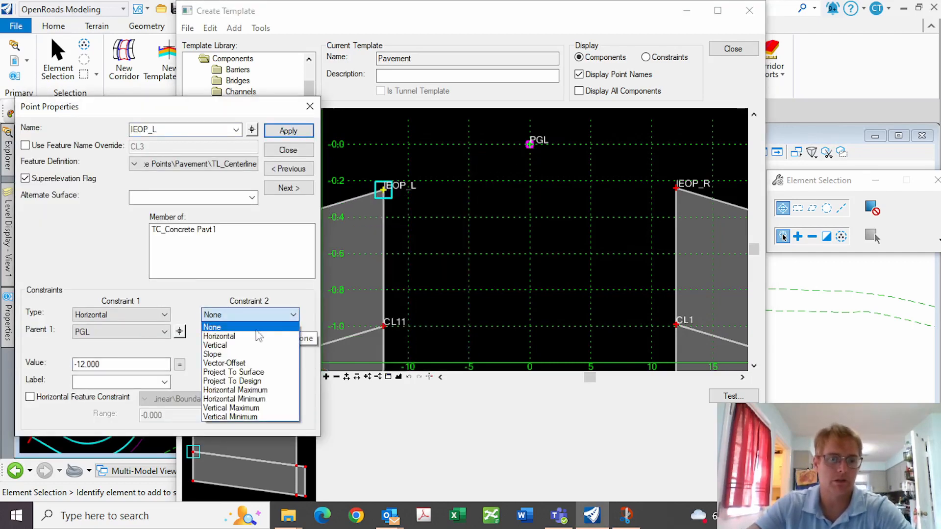
click(227, 356)
click(306, 334)
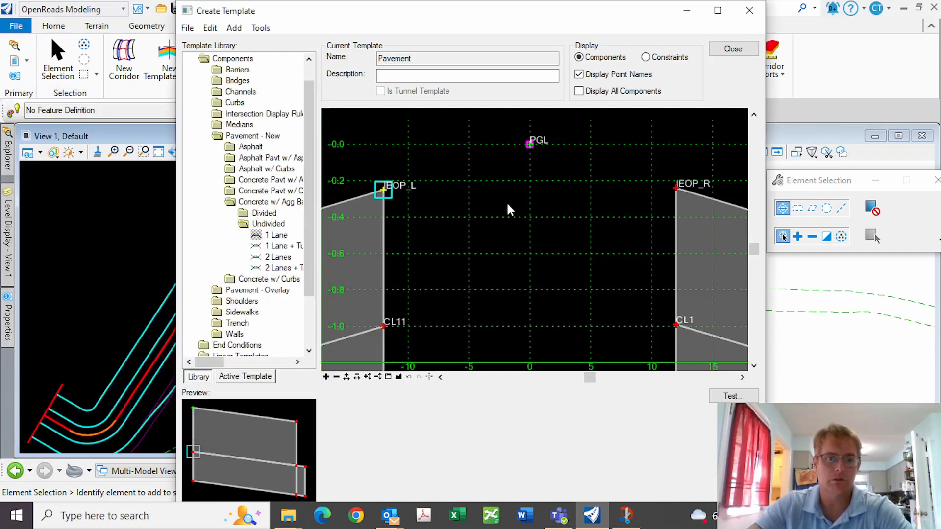
click(531, 143)
drag(229, 365, 127, 366)
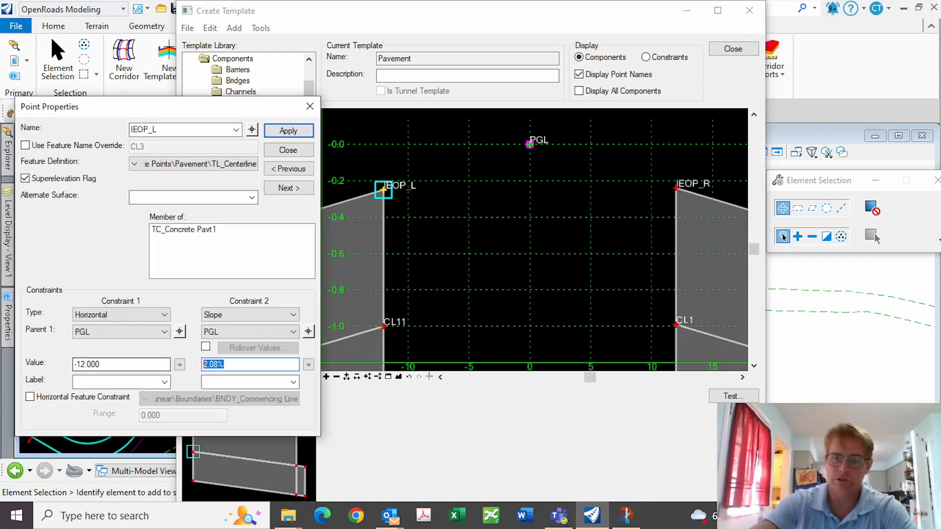
text(2)
key(Return)
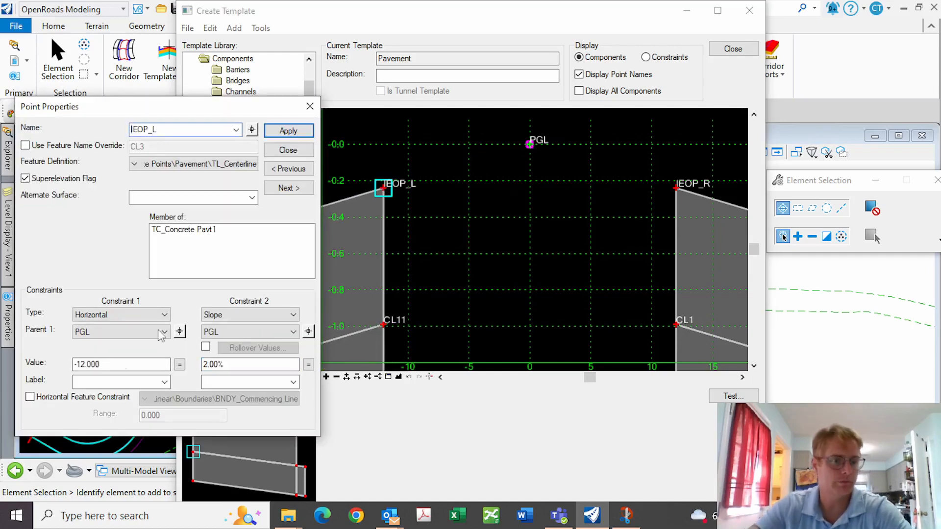
Constrain IEOP_L to the Road_EdgeOfPavement_Inside feature and apply the changes
click(30, 397)
click(149, 399)
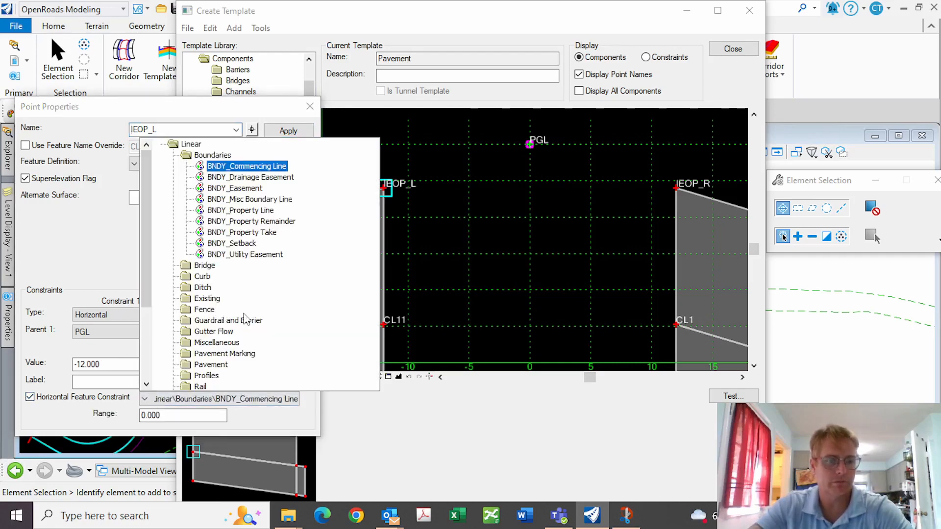
click(215, 364)
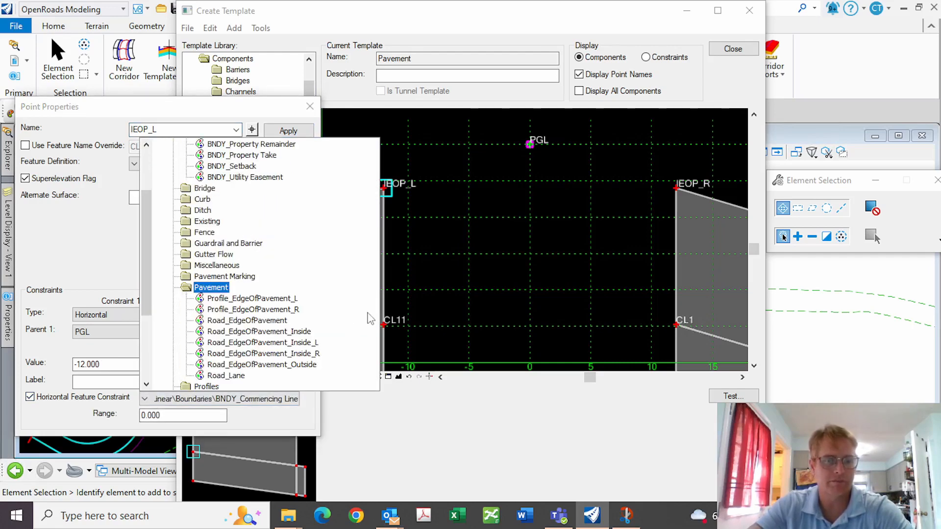
double_click(275, 336)
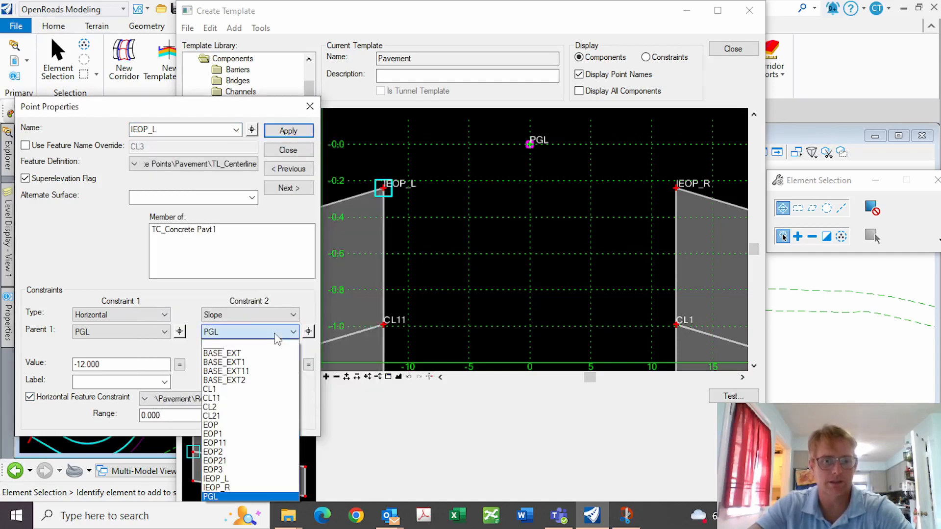
click(315, 298)
click(297, 136)
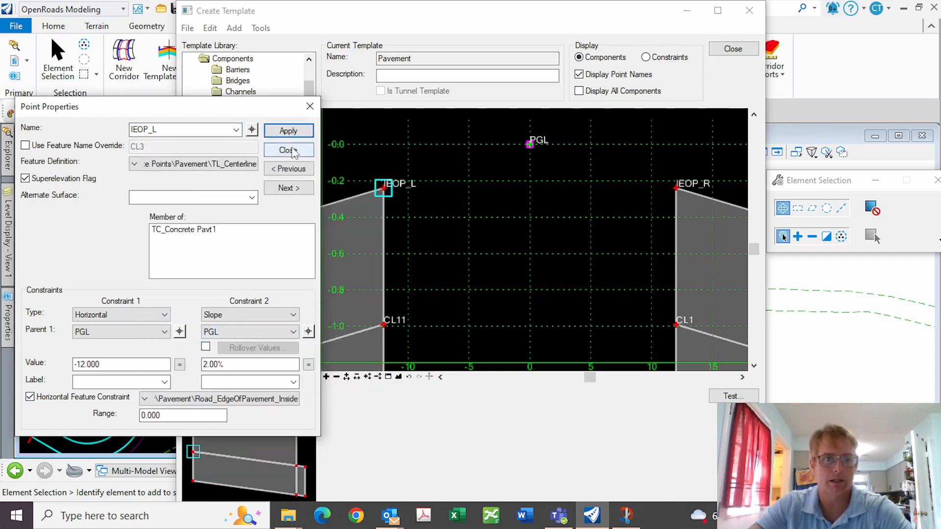
click(292, 150)
scroll(549, 275, down, 2)
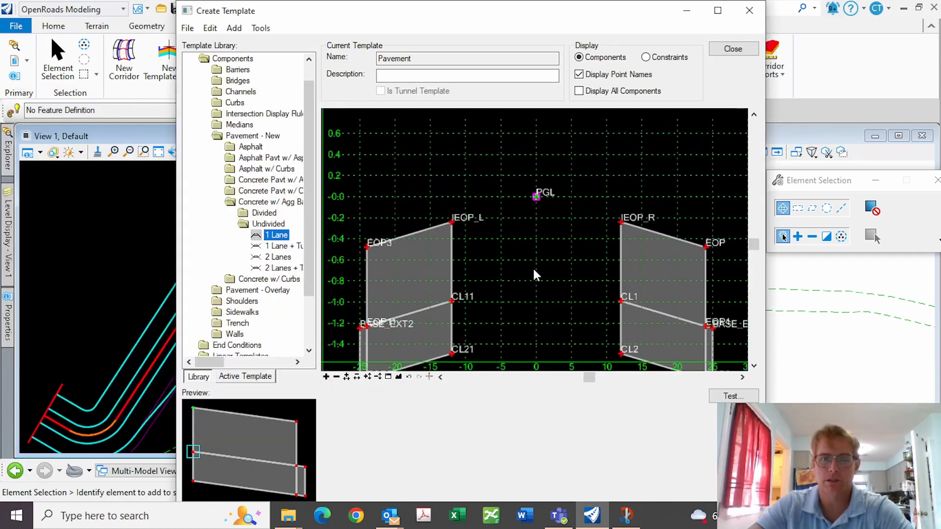
double_click(367, 247)
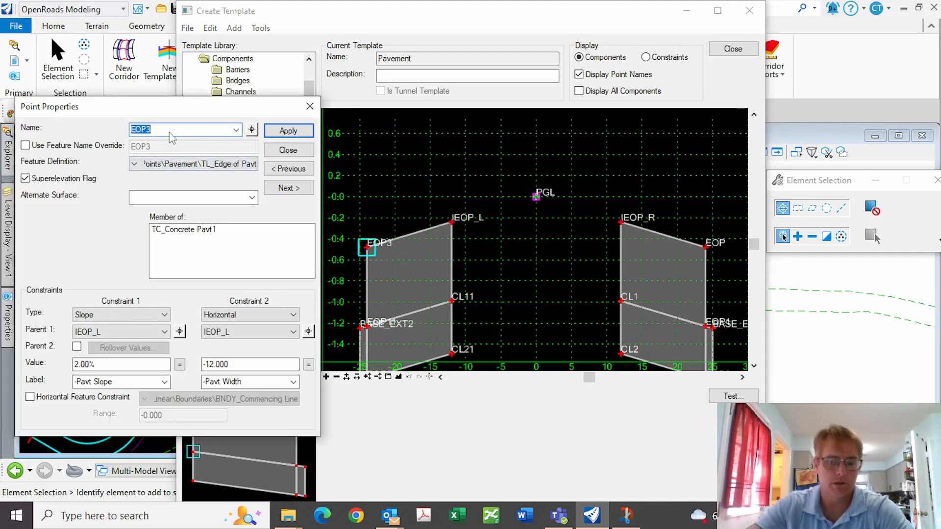
Rename EOP3 to OEOP_L, parent both constraints to PGL, and set horizontal offset -36
text(OEO)
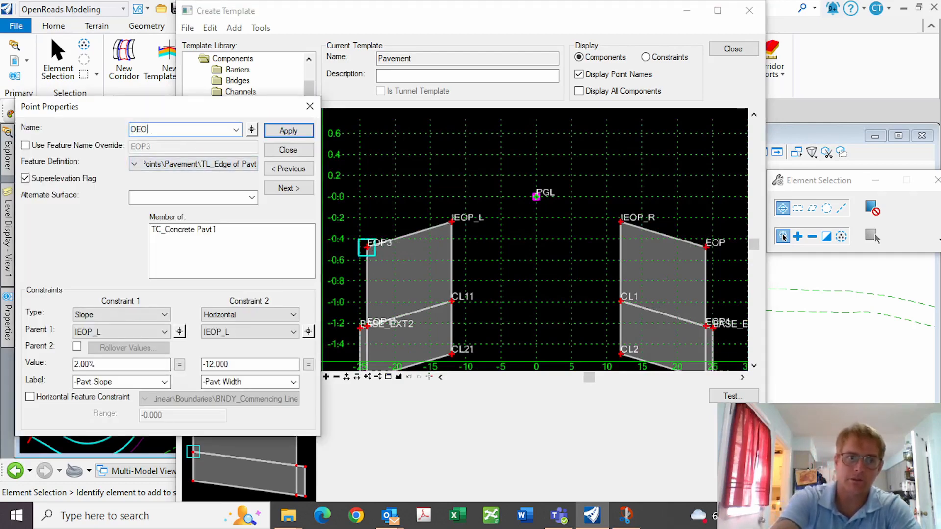
text(P_L)
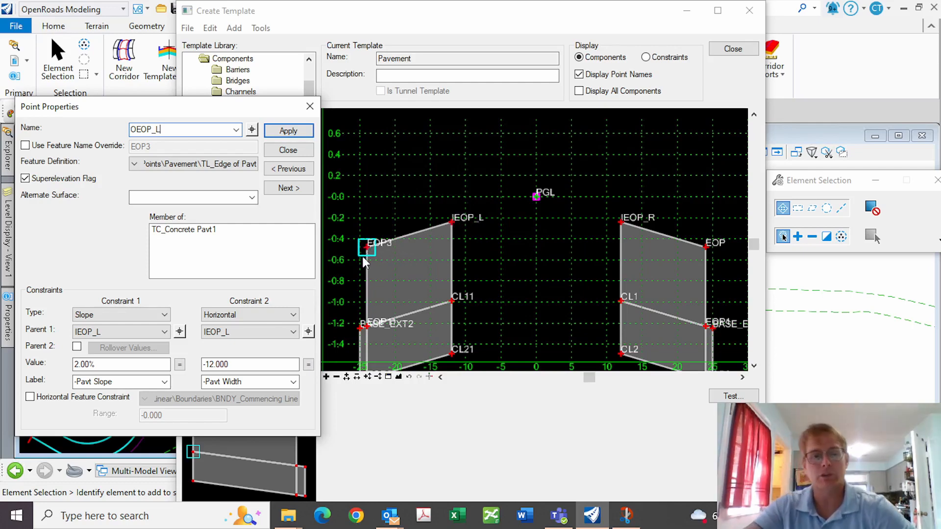
click(180, 332)
click(537, 197)
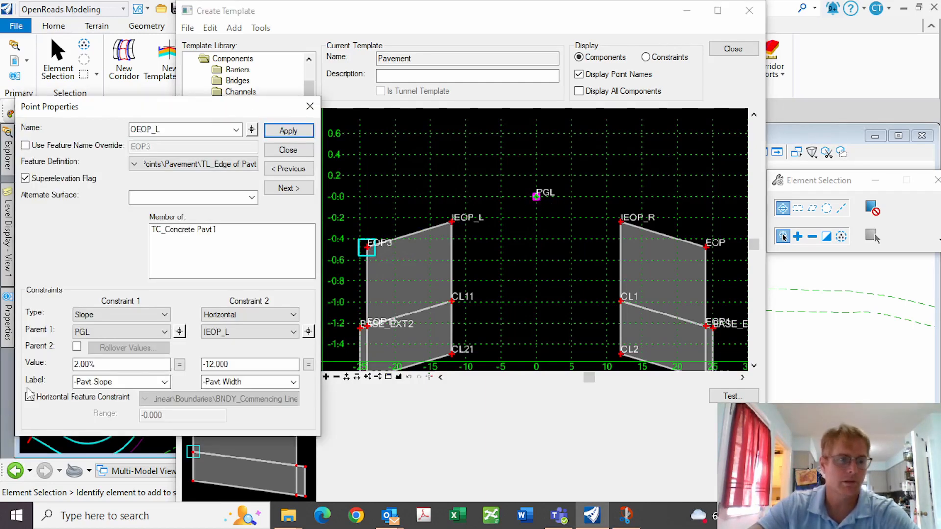
click(308, 332)
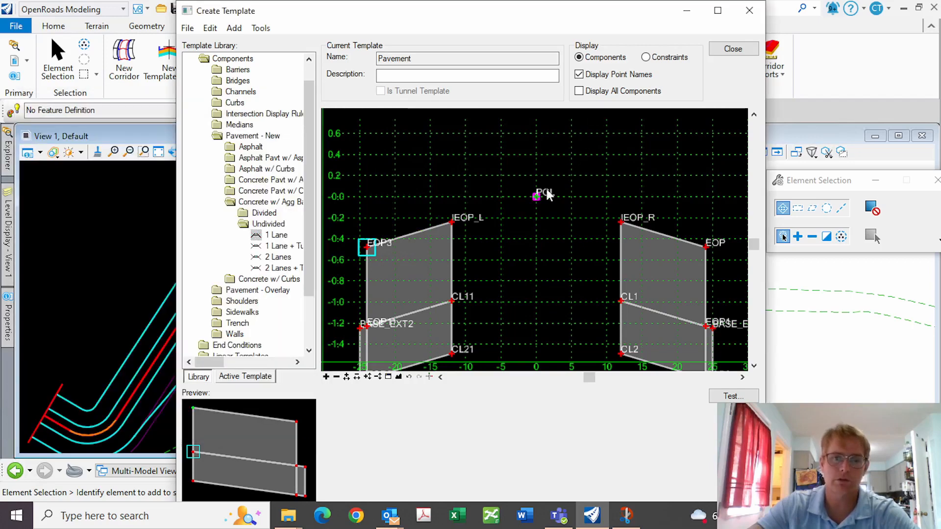
click(535, 197)
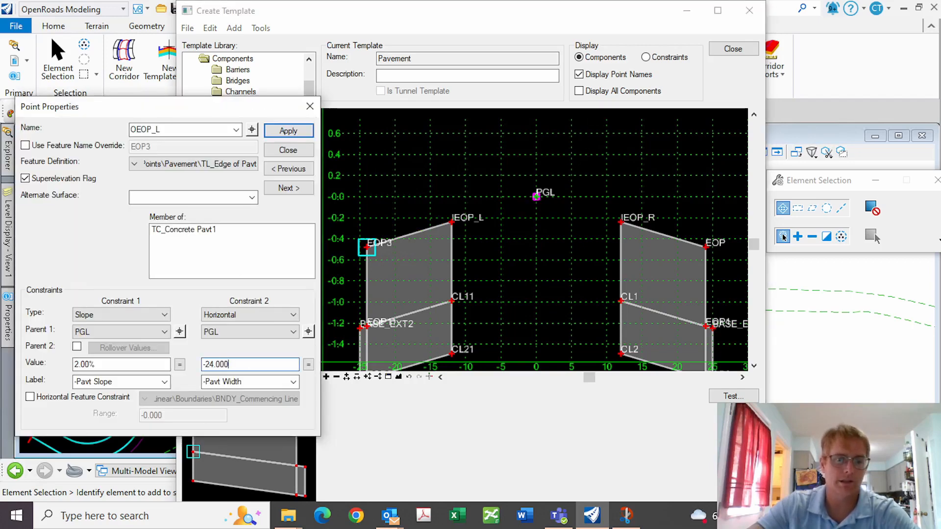
drag(233, 364, 169, 365)
text(-36)
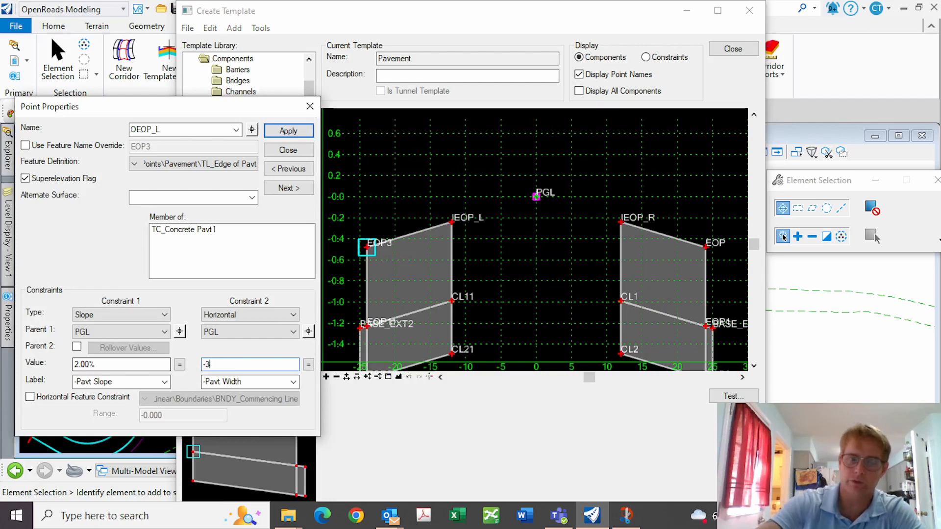
key(Return)
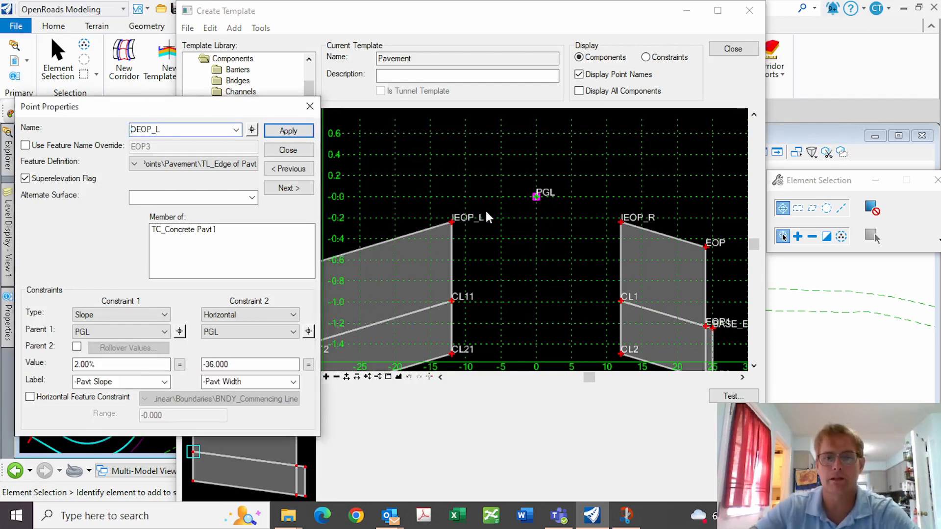
Constrain OEOP_L to the Road_EdgeOfPavement_Outside feature and apply the changes
scroll(469, 212, down, 1)
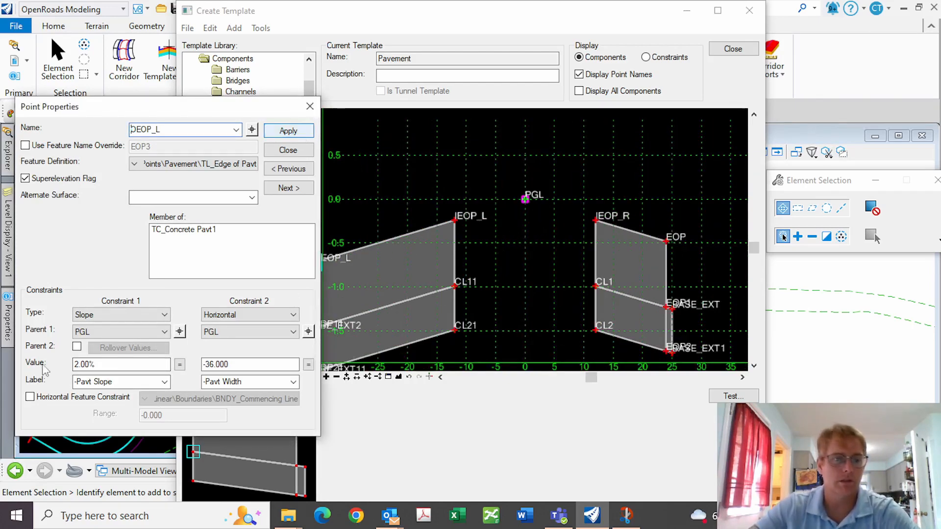
click(30, 397)
click(145, 399)
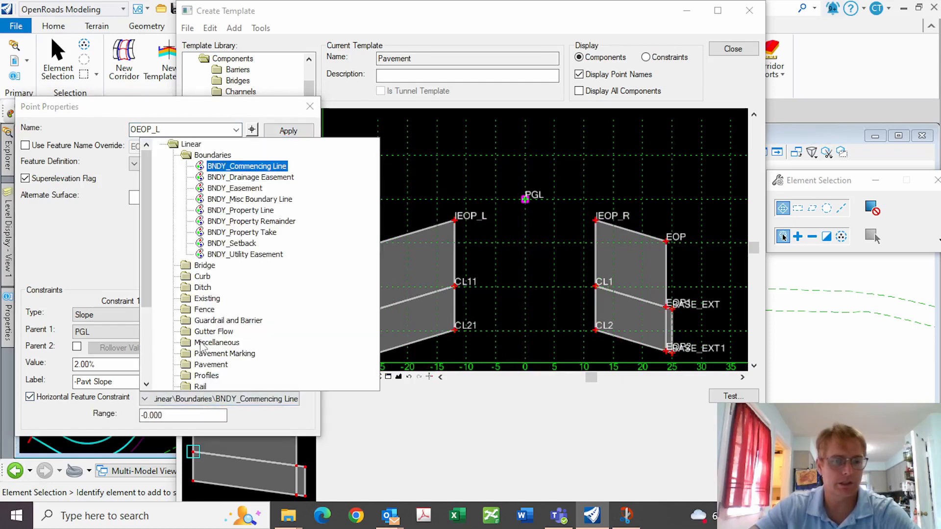
double_click(210, 365)
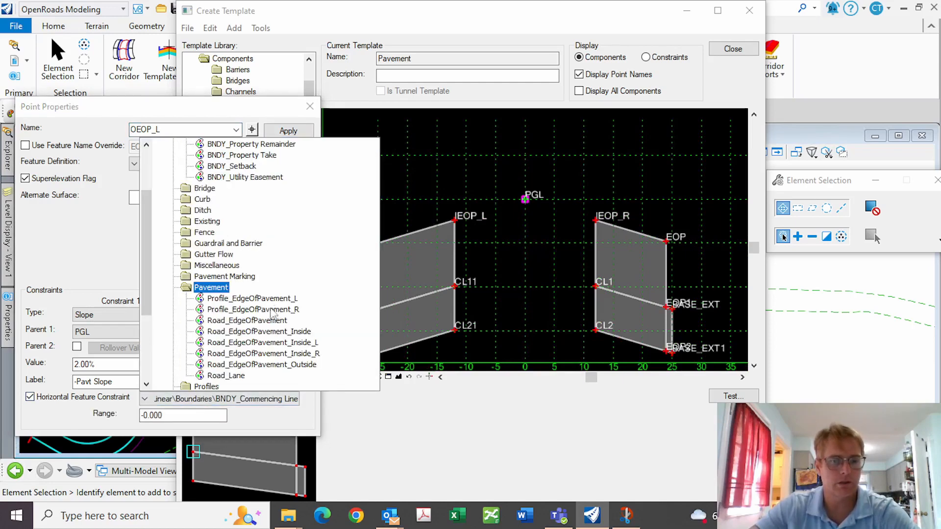
click(264, 364)
click(288, 131)
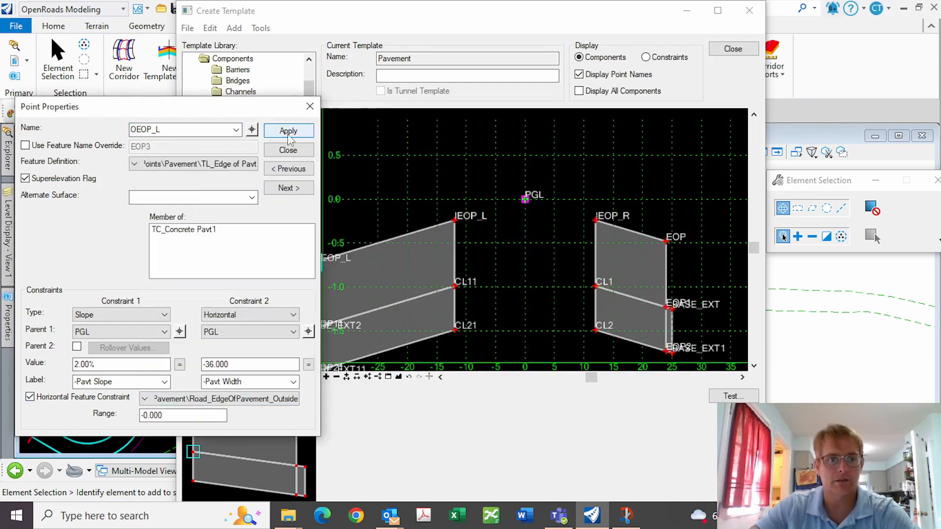
click(287, 150)
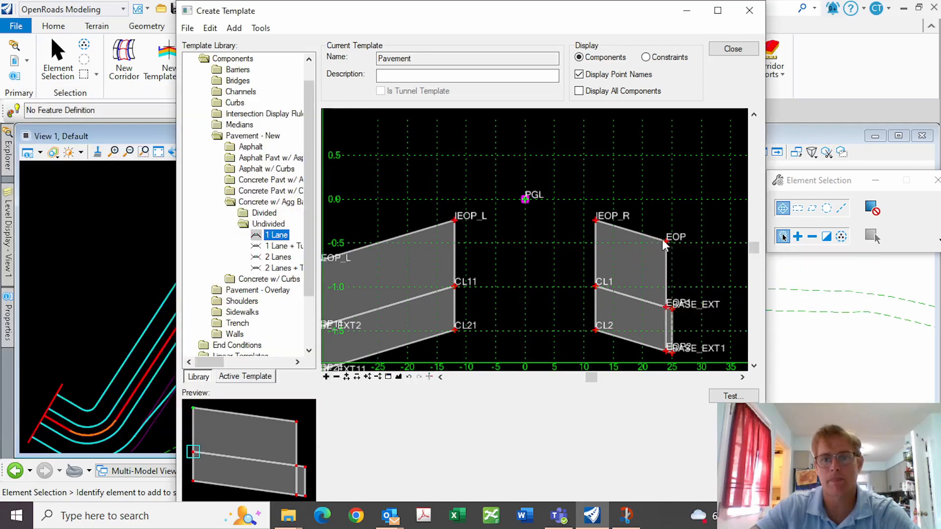
Rename point EOP to OEP_R and make PGL the parent of both constraints
double_click(664, 240)
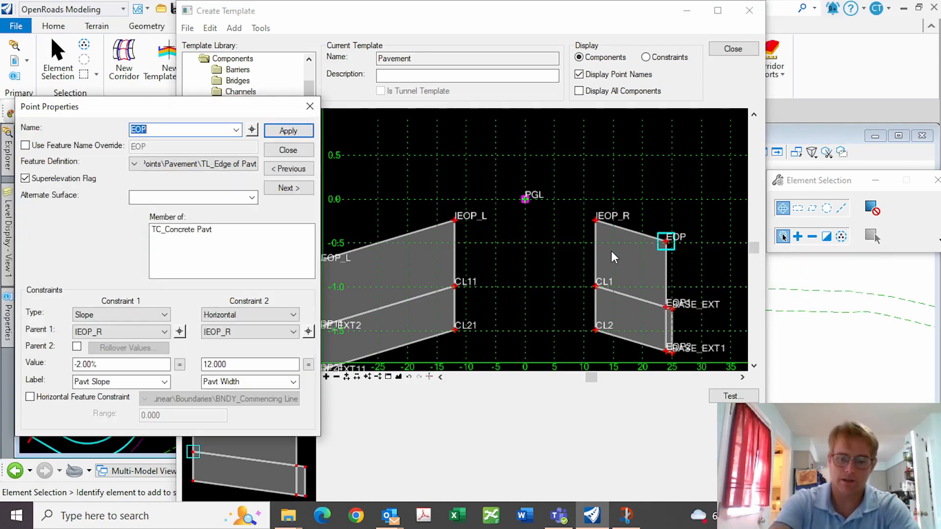
text(OEP_R)
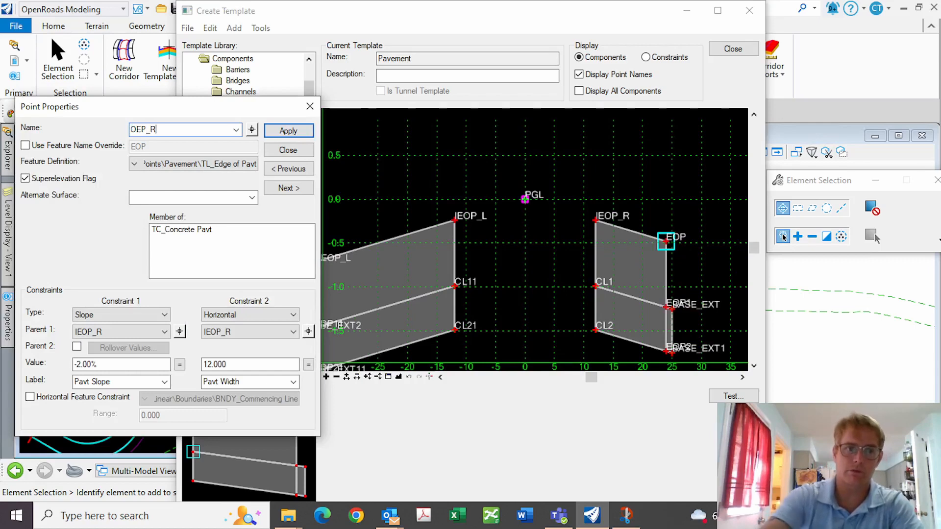
click(179, 332)
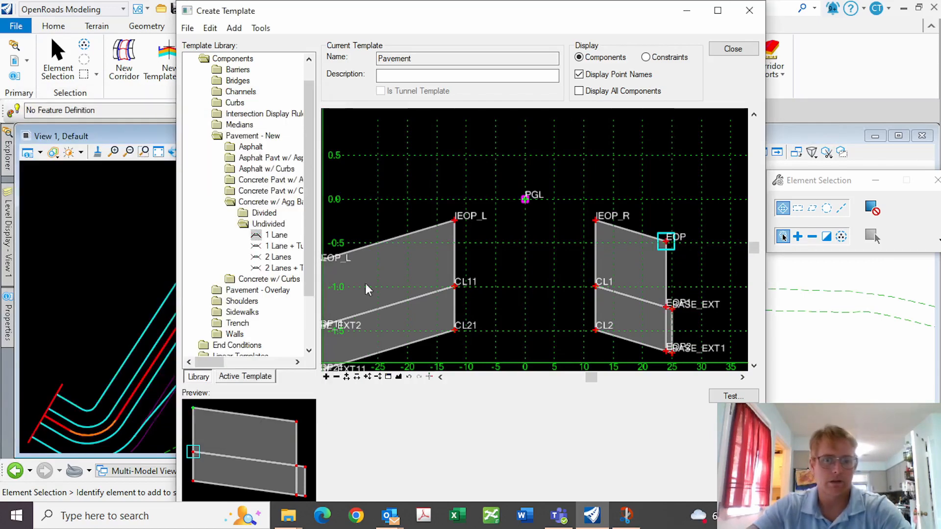
click(524, 210)
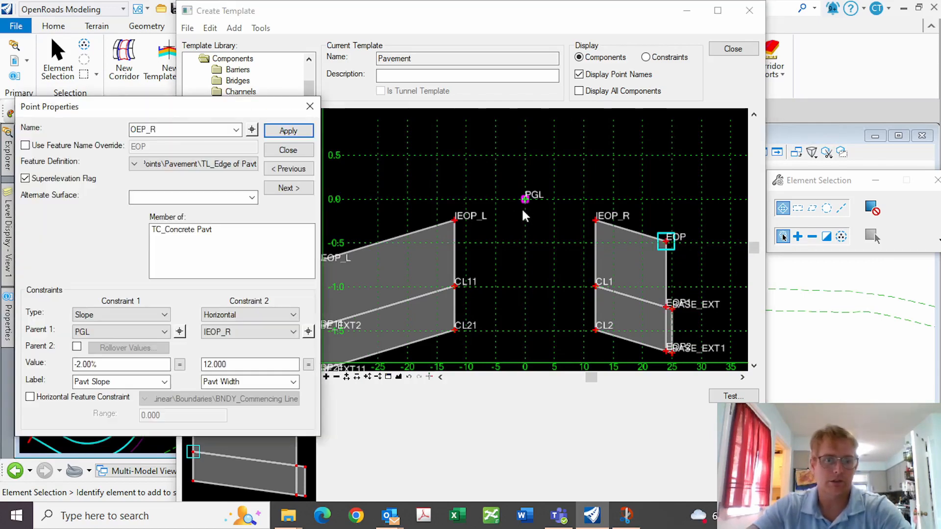
click(308, 332)
click(526, 201)
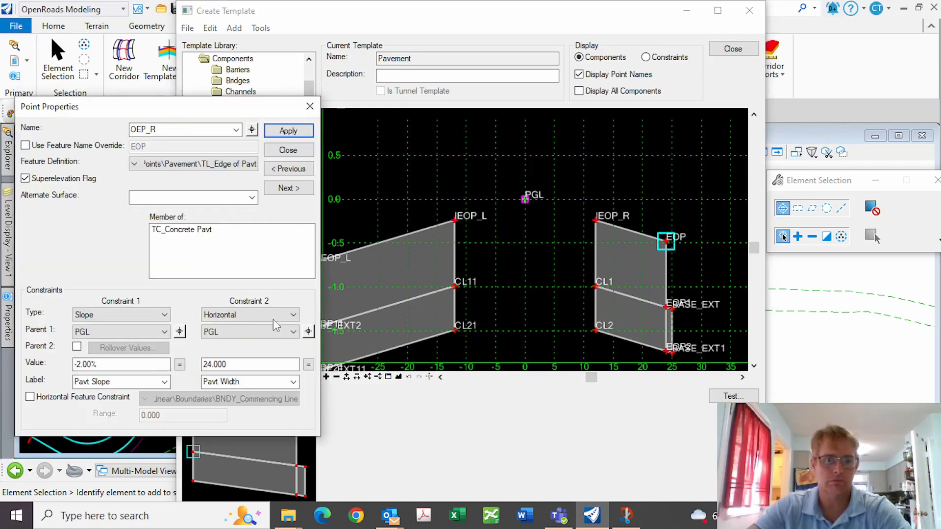
Set OEP_R's horizontal offset to 36 and constrain it to the Road_EdgeOfPavement_Outside feature
drag(234, 364, 189, 364)
text(36)
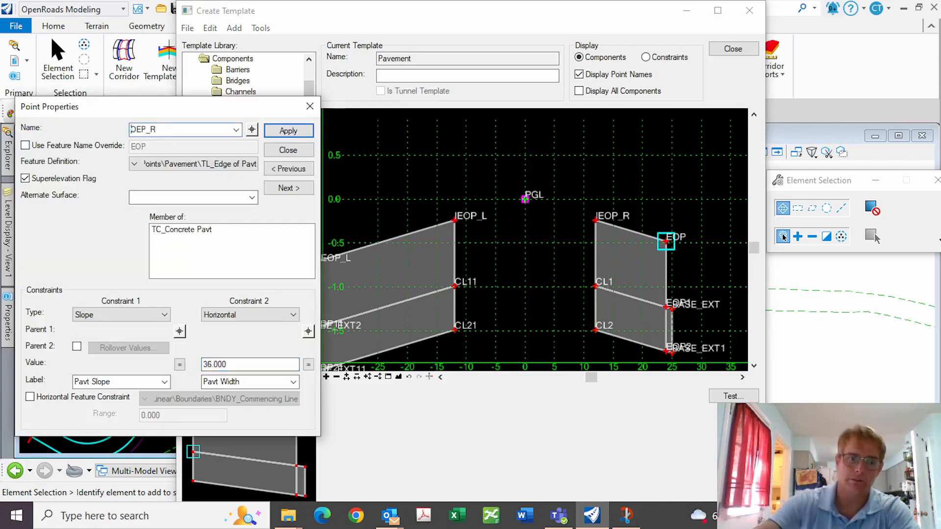
key(Tab)
click(29, 397)
click(221, 401)
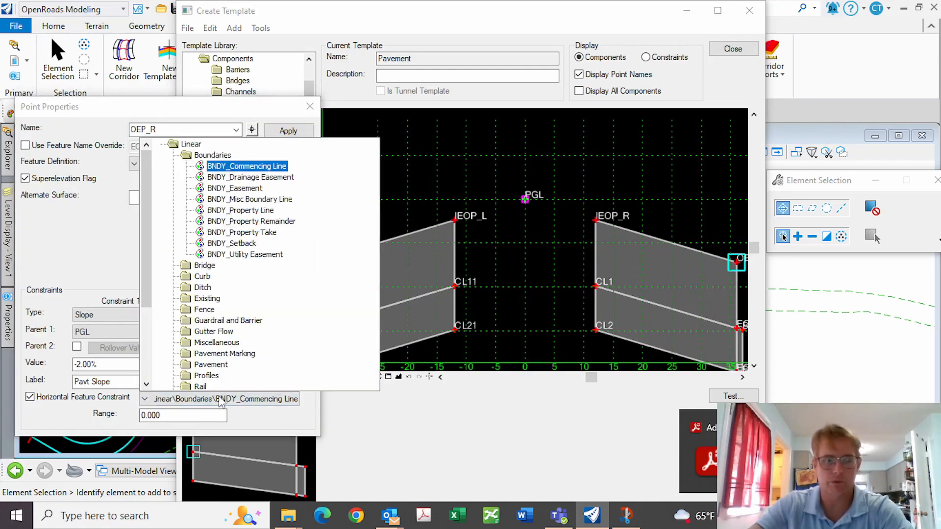
double_click(209, 366)
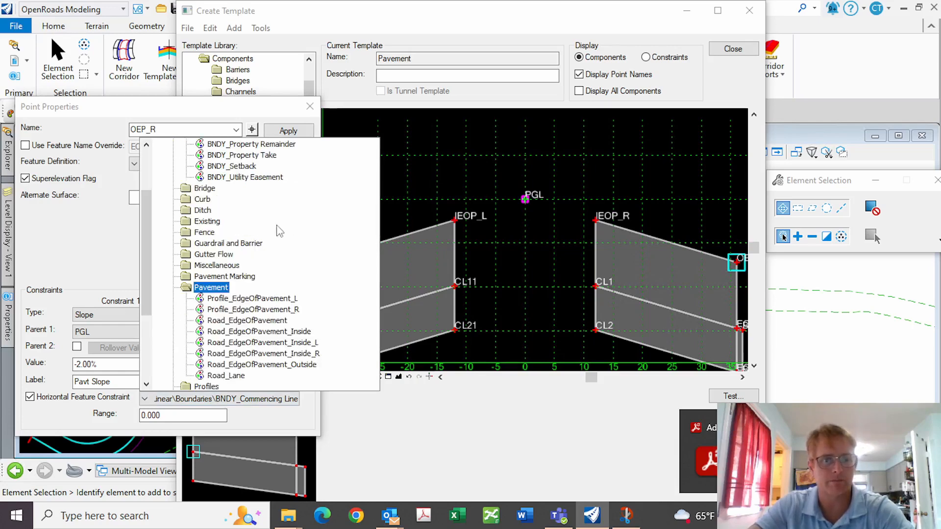
click(277, 366)
click(287, 133)
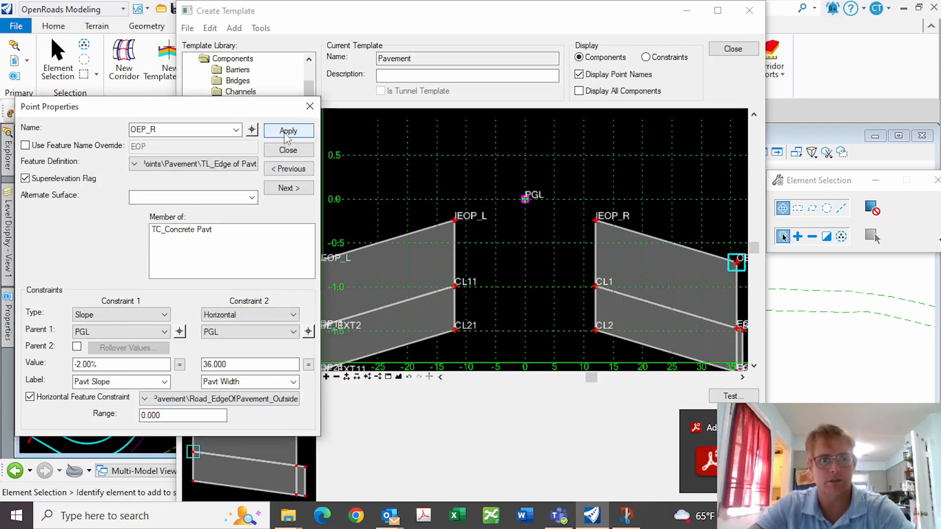
click(288, 149)
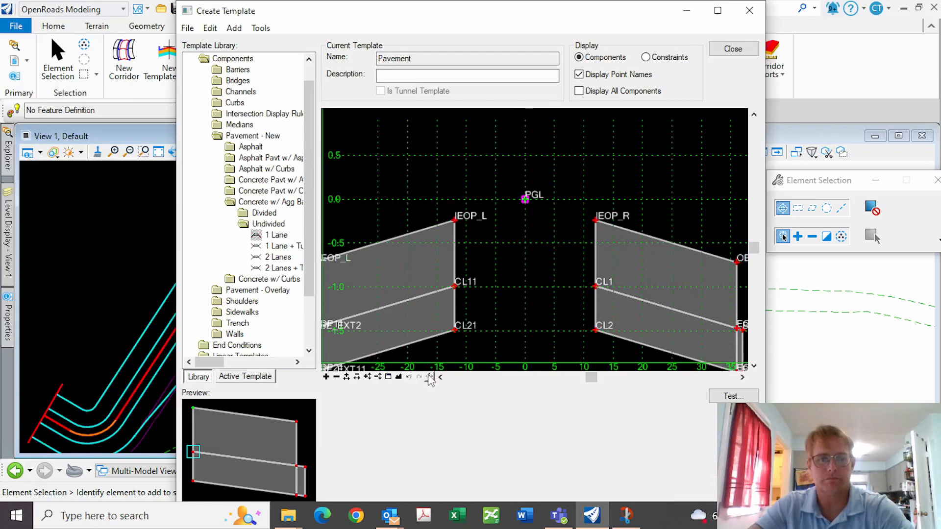
Save the Pavement template and close the template editor
click(398, 377)
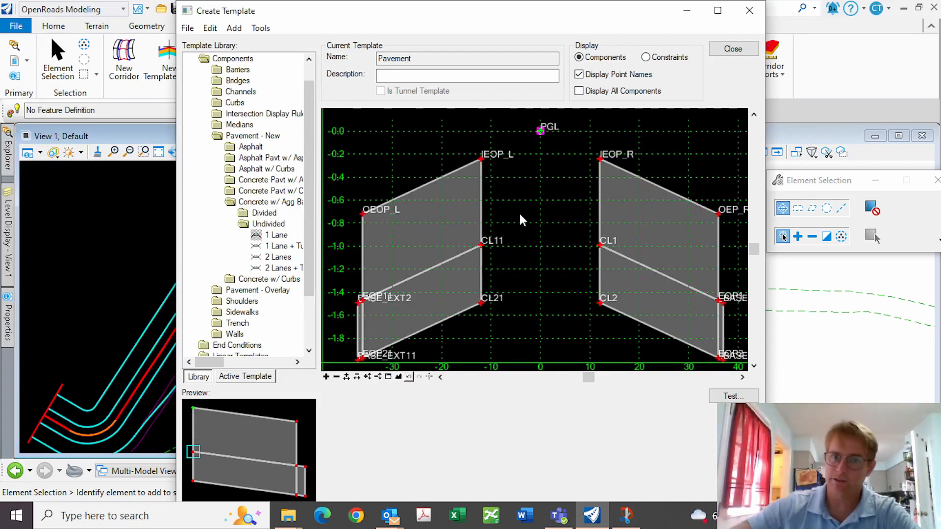
click(187, 28)
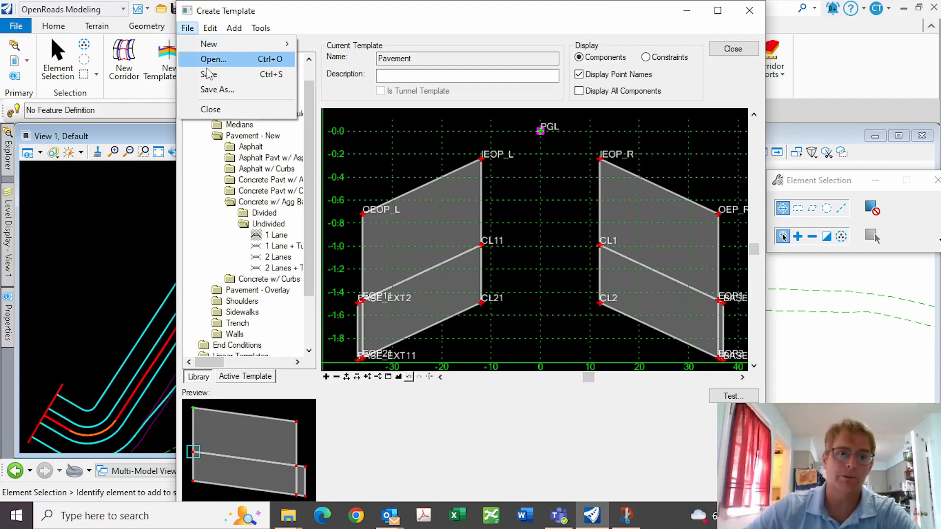
click(201, 73)
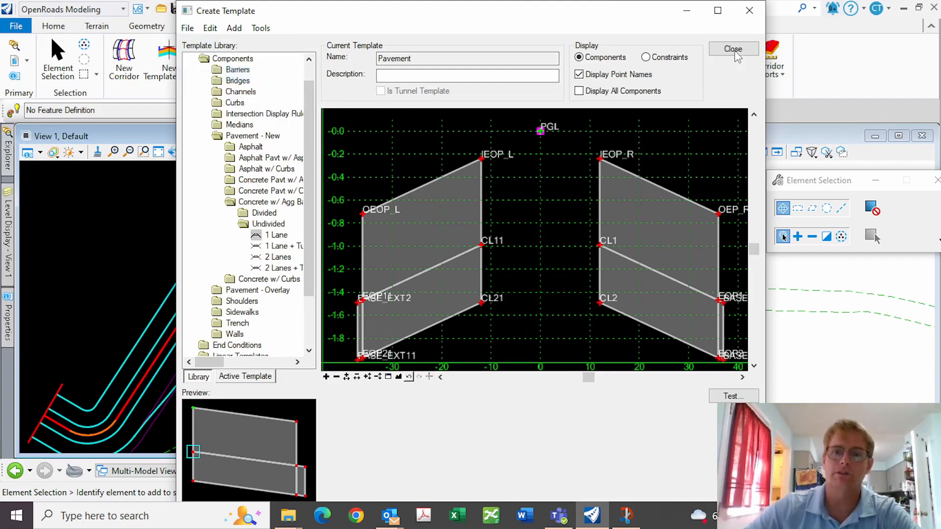
click(735, 51)
Skip opening an existing file and create a new design file named Pavement.dgn
click(16, 28)
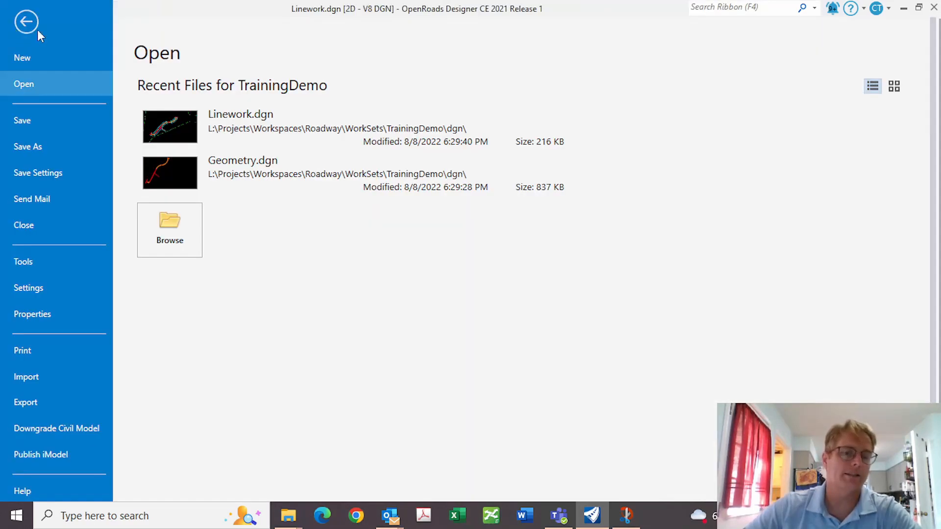
click(178, 240)
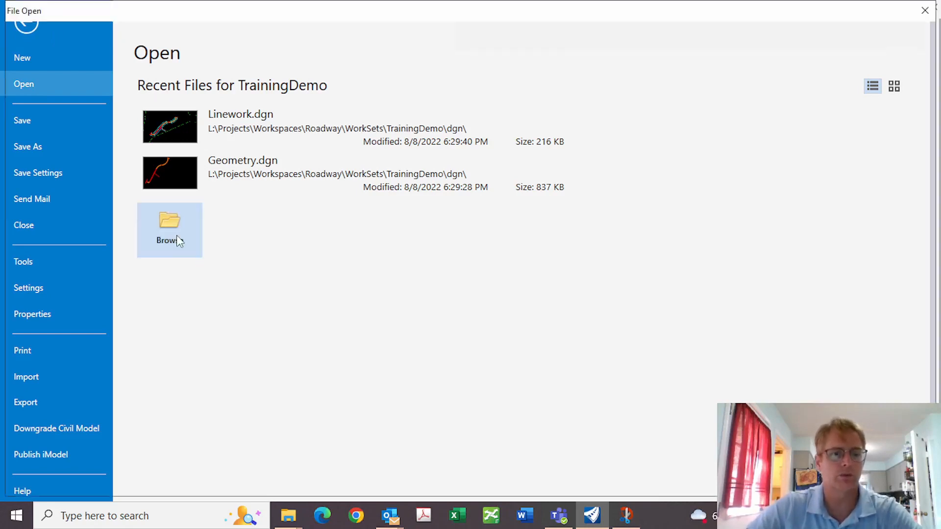
key(Escape)
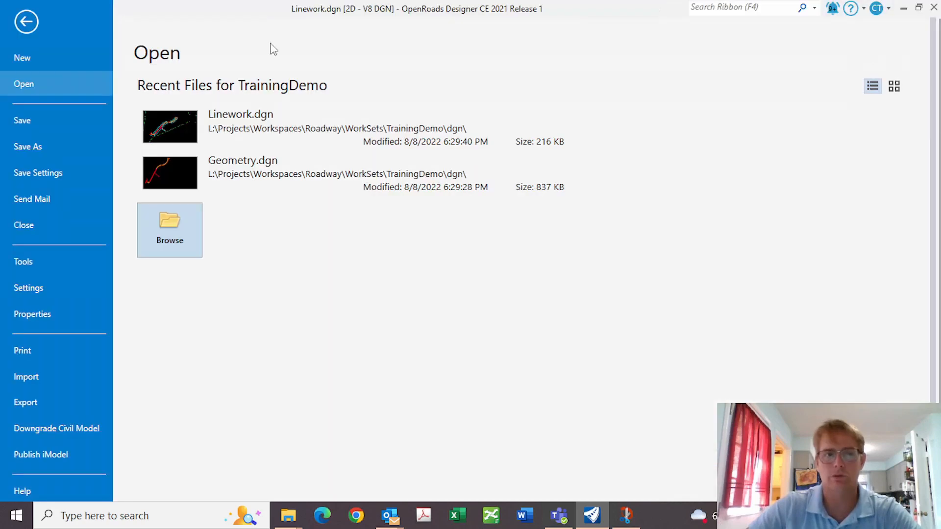
click(26, 58)
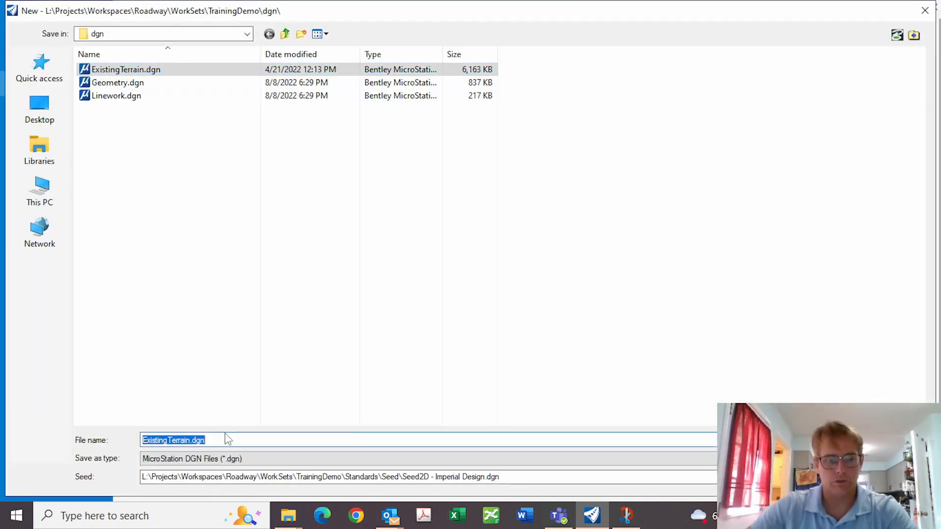
text(PAvem)
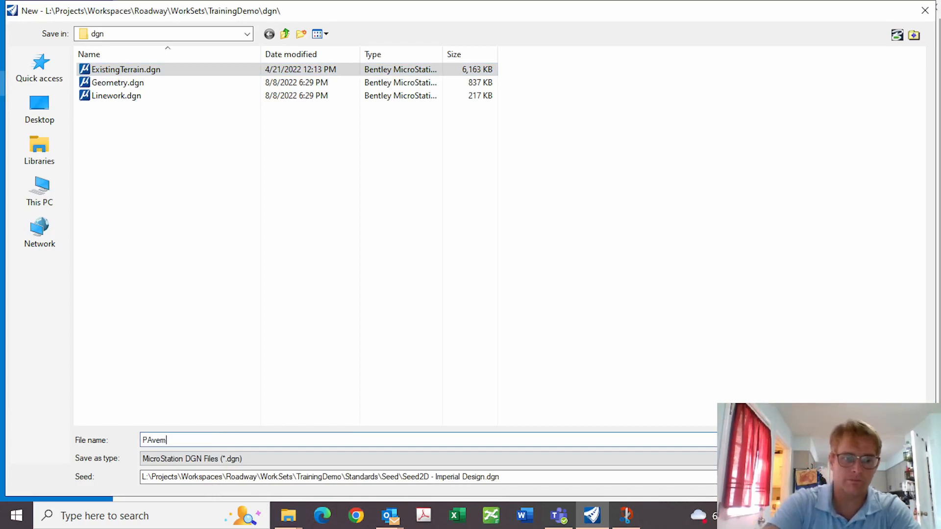
key(Return)
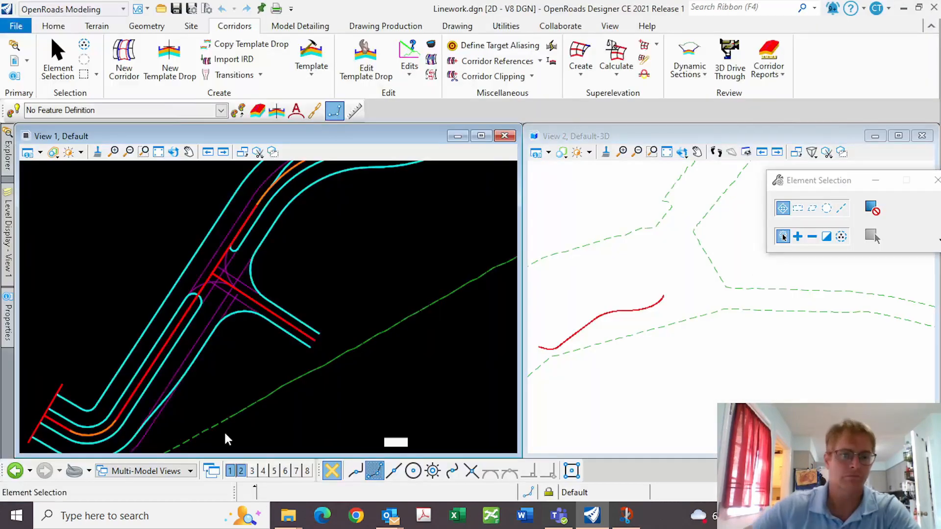
Attach ExistingTerrain.dgn, Geometry.dgn and Linework.dgn as references, accepting default attachment settings for each
click(432, 470)
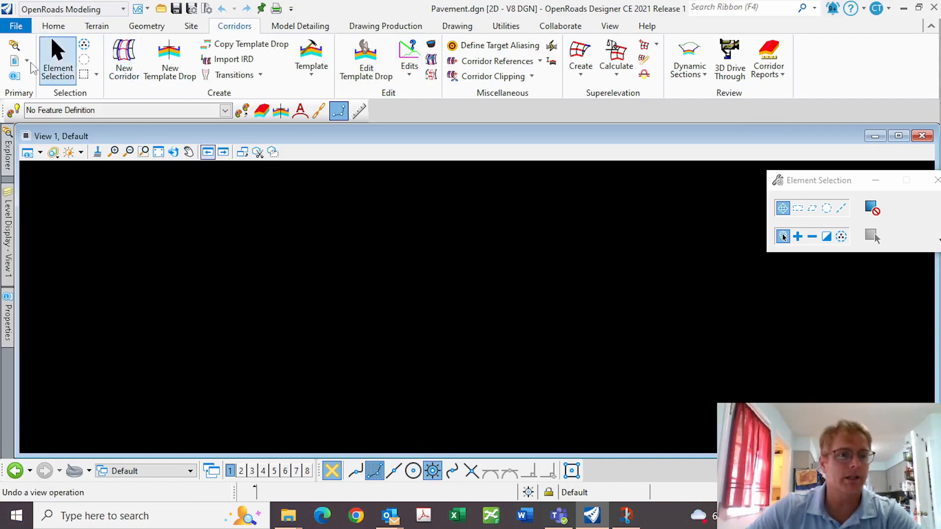
click(15, 60)
right_click(227, 287)
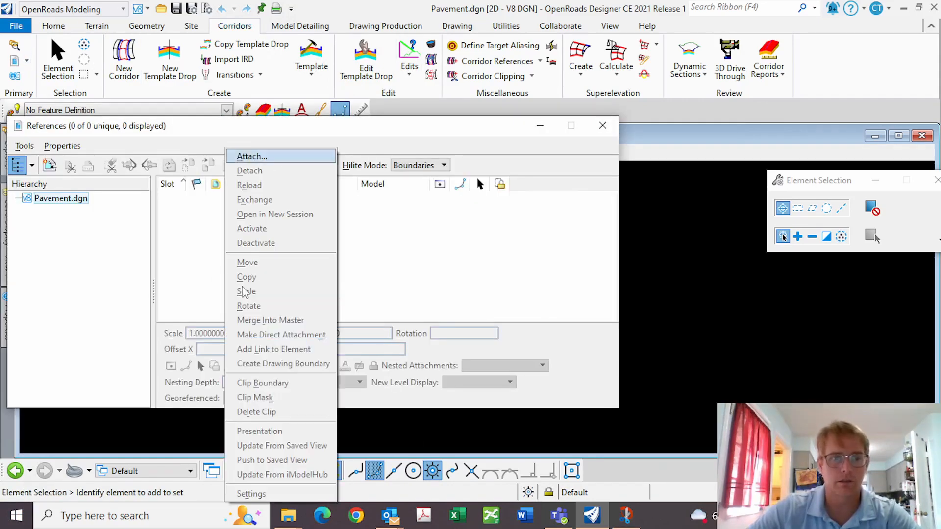
click(272, 155)
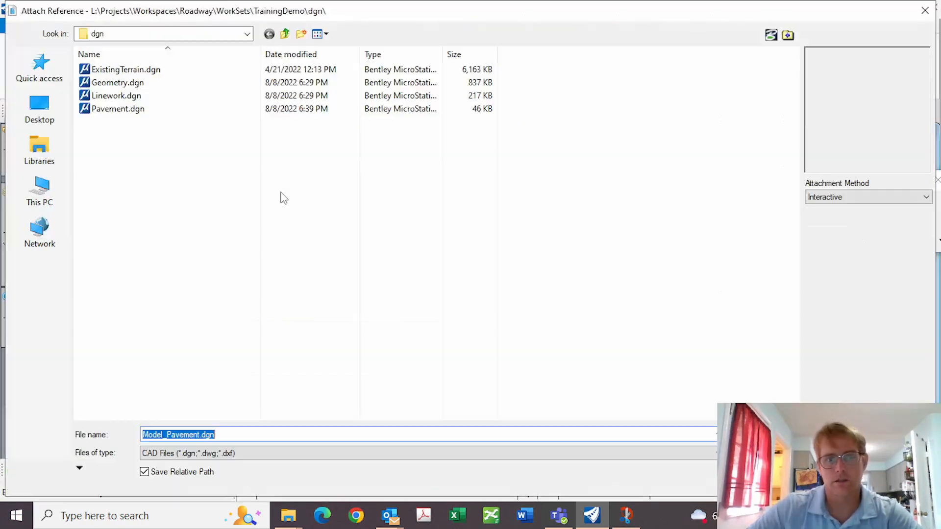
click(123, 70)
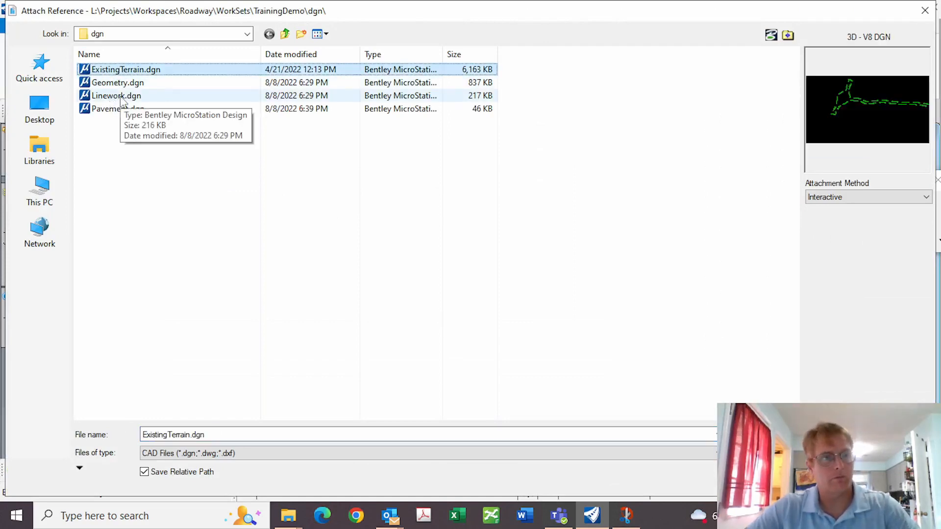
shift+click(121, 97)
key(Return)
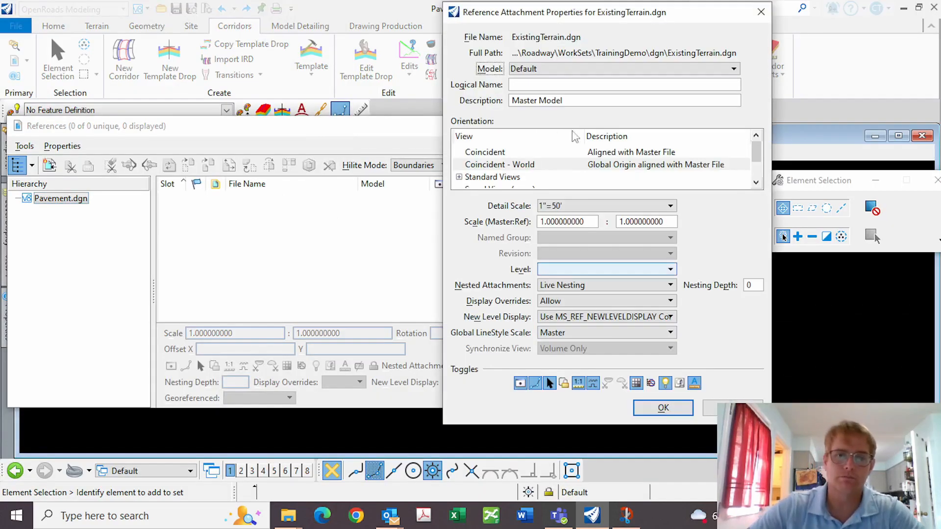
click(663, 408)
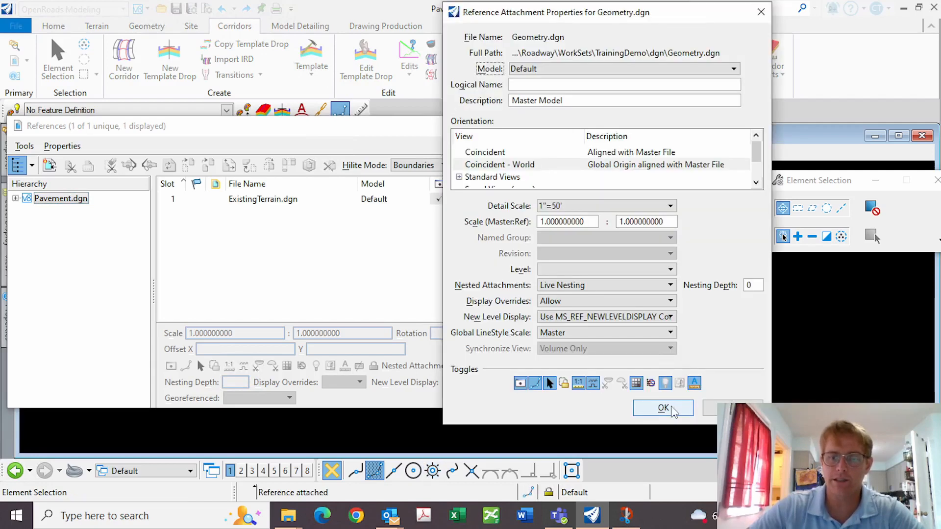
click(663, 408)
click(663, 408)
click(603, 126)
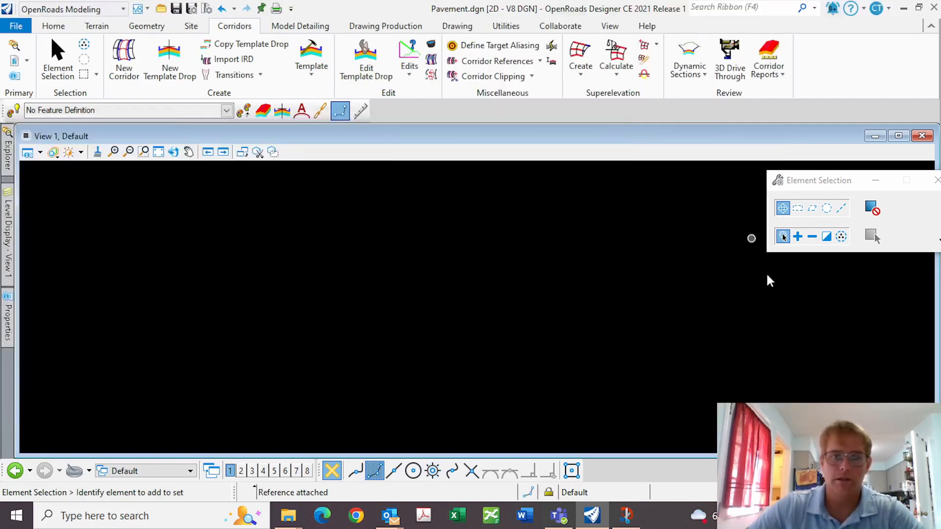
Fit the view and set the existing terrain boundary as the active terrain model
click(158, 152)
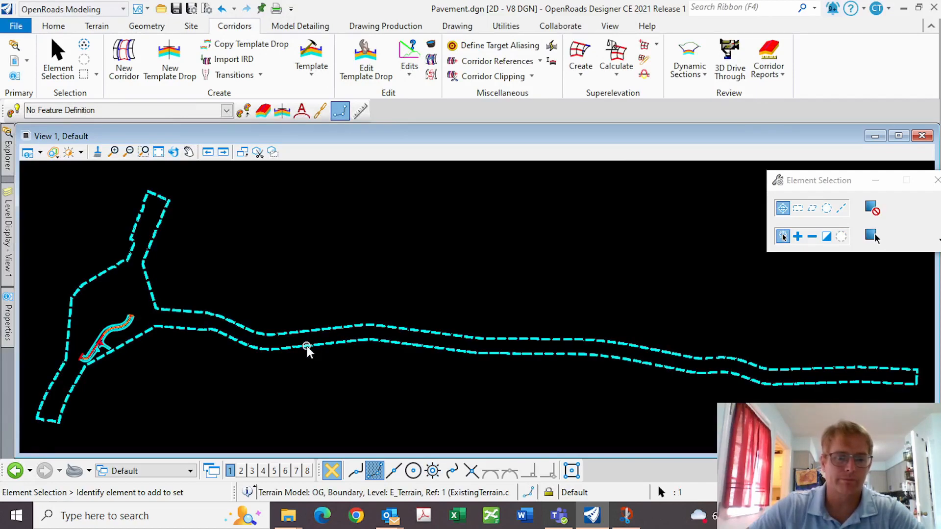
click(308, 347)
mouse_move(324, 346)
click(361, 342)
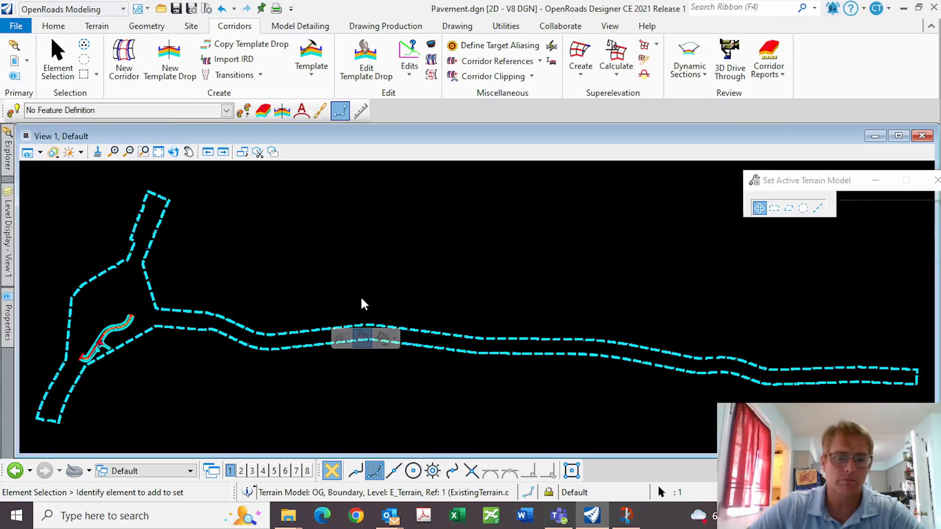
Switch to the 2 Views Plan/3D layout and launch New Corridor
right_click(231, 260)
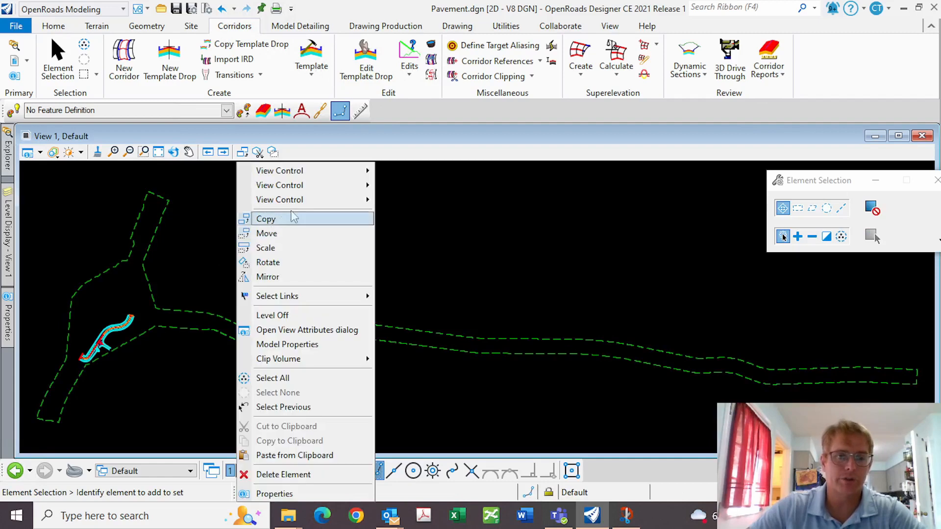
mouse_move(324, 171)
click(483, 180)
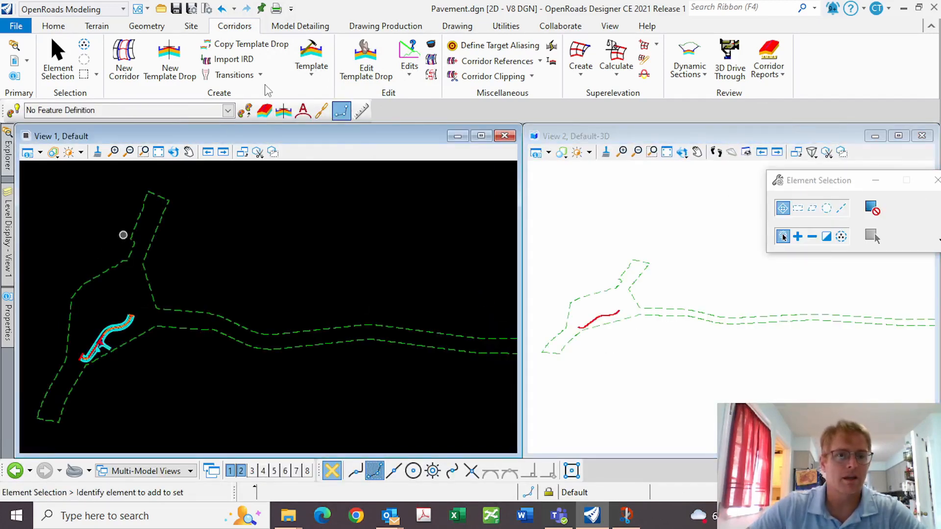
click(131, 57)
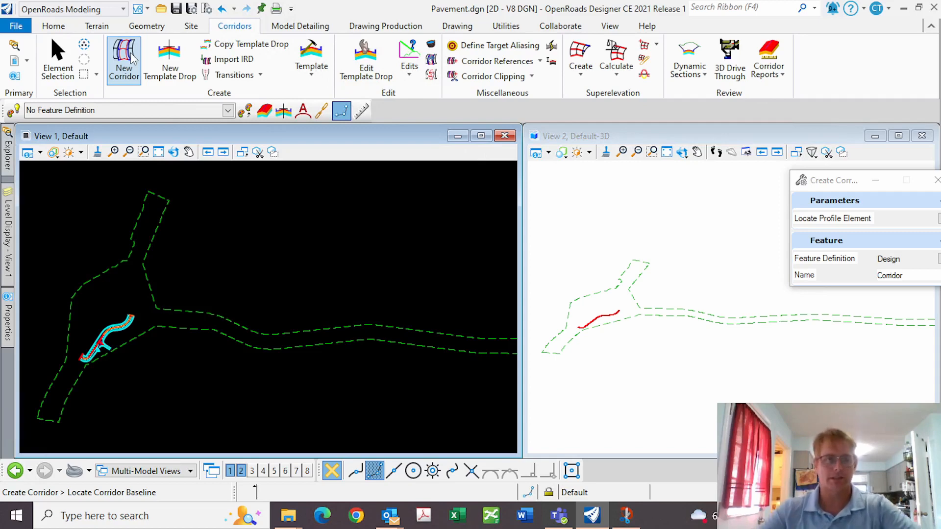
Pick the geometry baseline, use its active profile, and name the corridor Pavement
scroll(81, 361, up, 5)
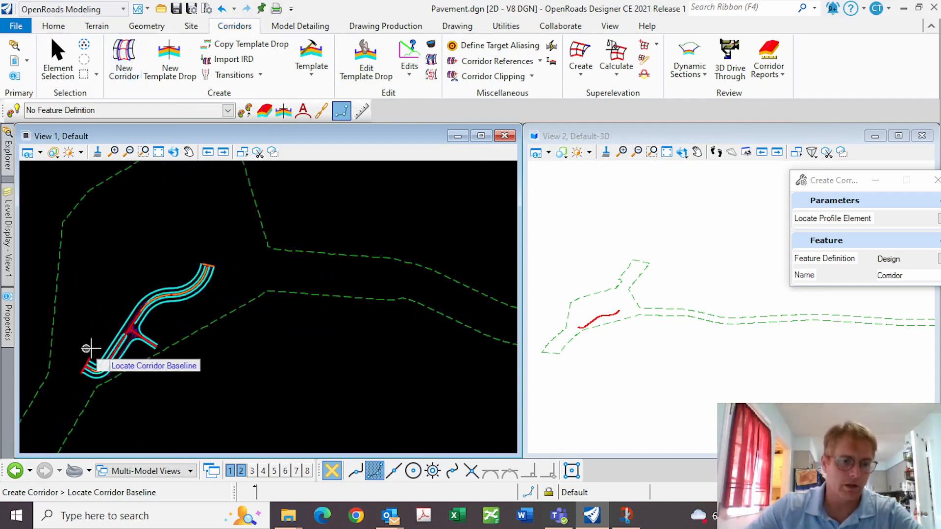
scroll(133, 335, up, 2)
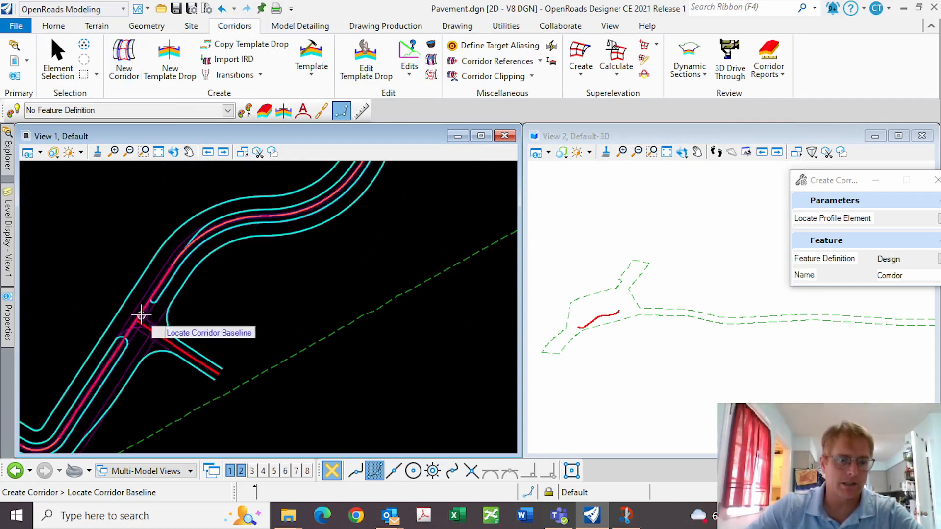
click(141, 313)
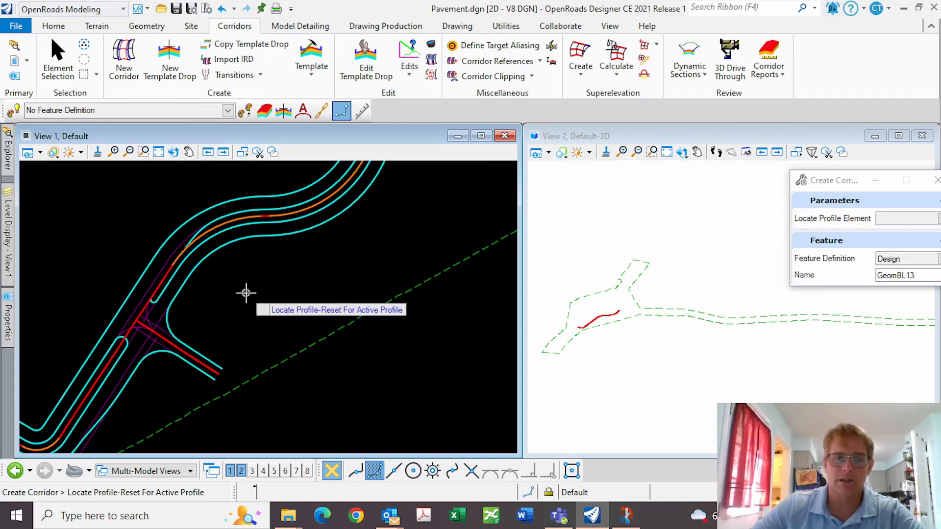
right_click(246, 292)
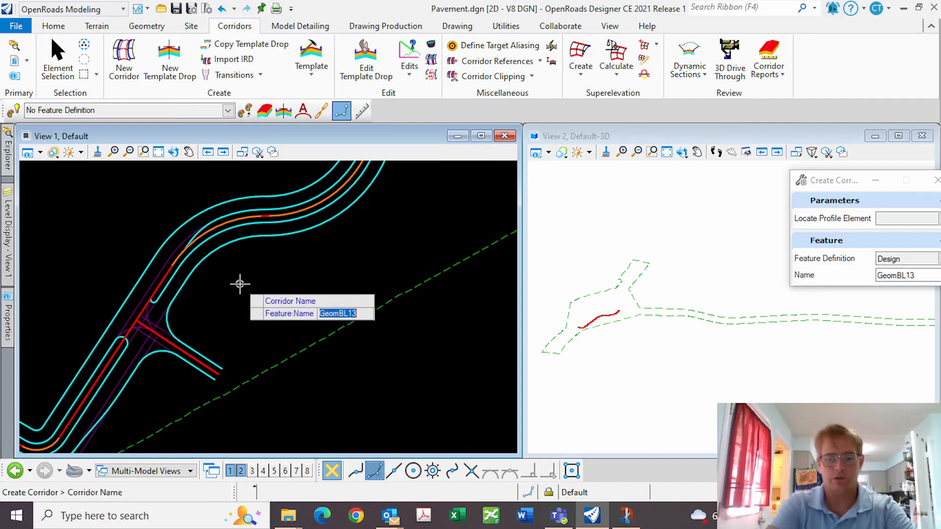
text(PAv)
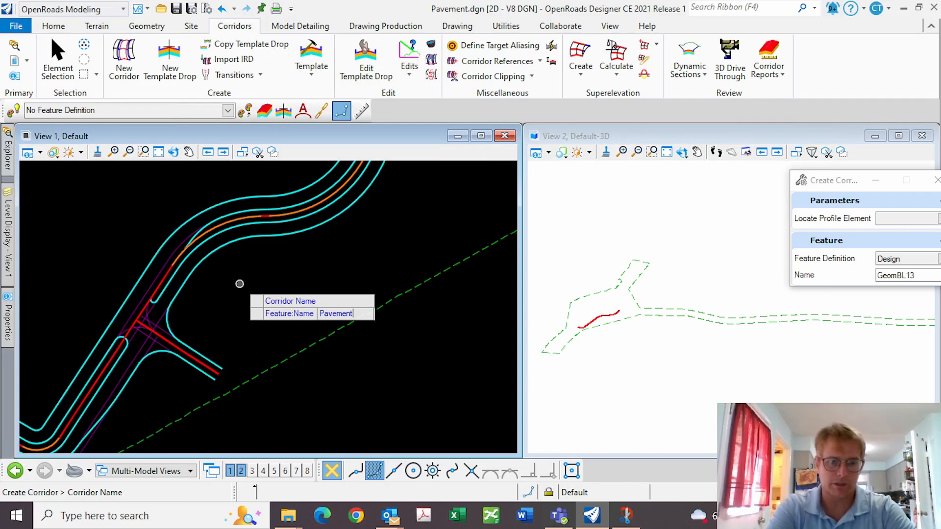
text(\)
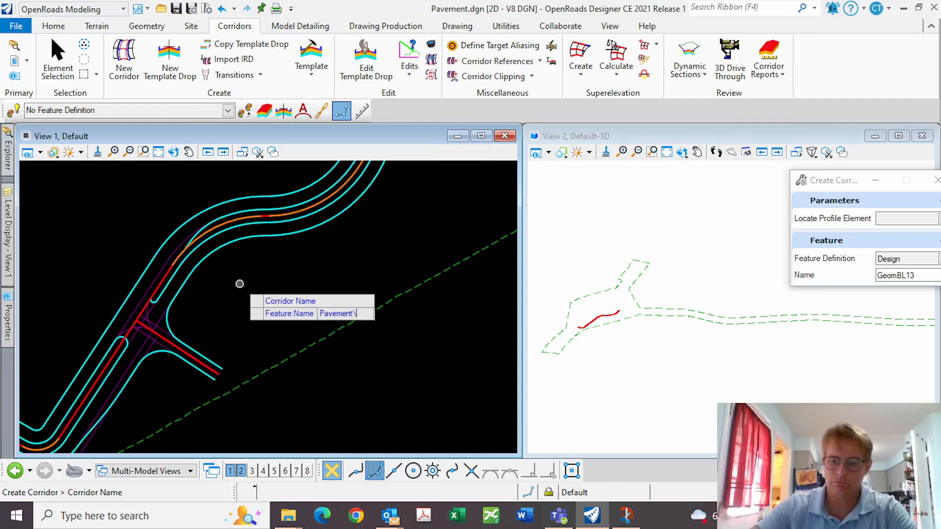
key(Return)
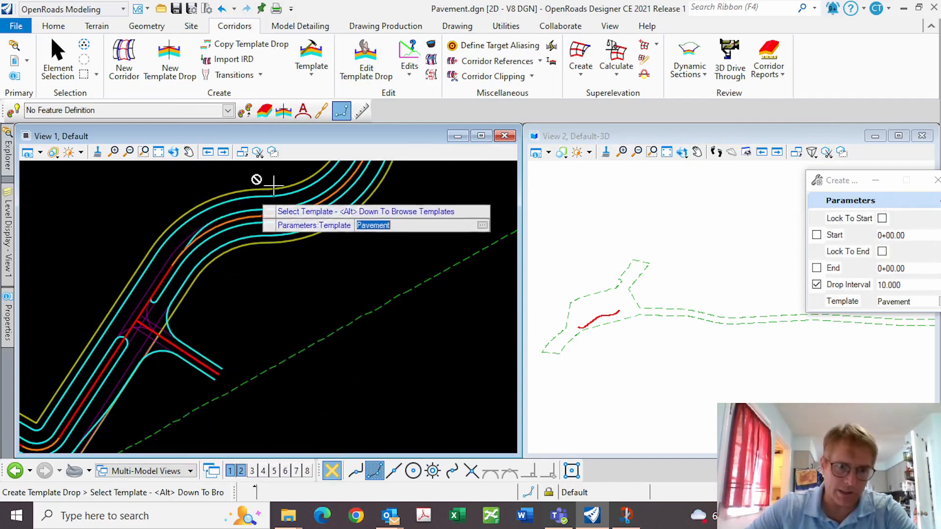
Choose the Training Demo\Pavement template for the corridor drop
drag(843, 180, 443, 180)
click(545, 302)
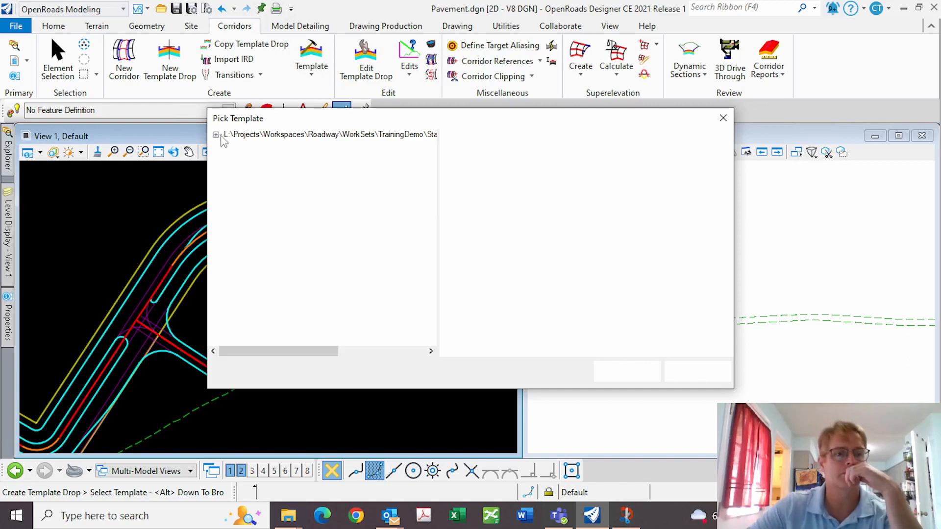
click(264, 223)
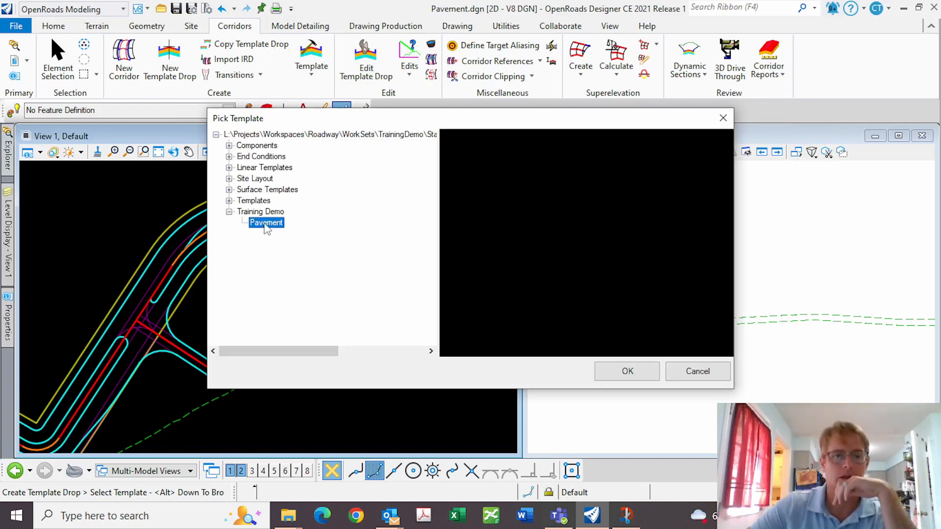
click(614, 373)
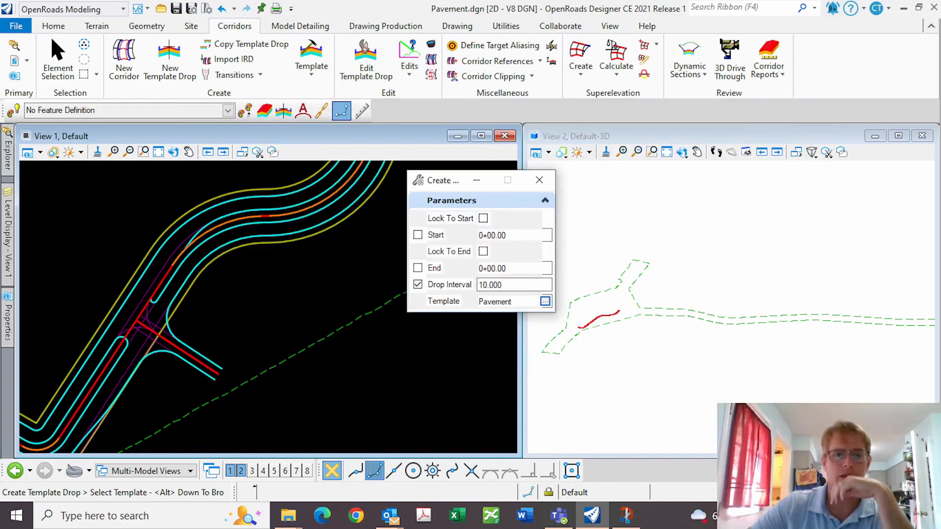
click(326, 277)
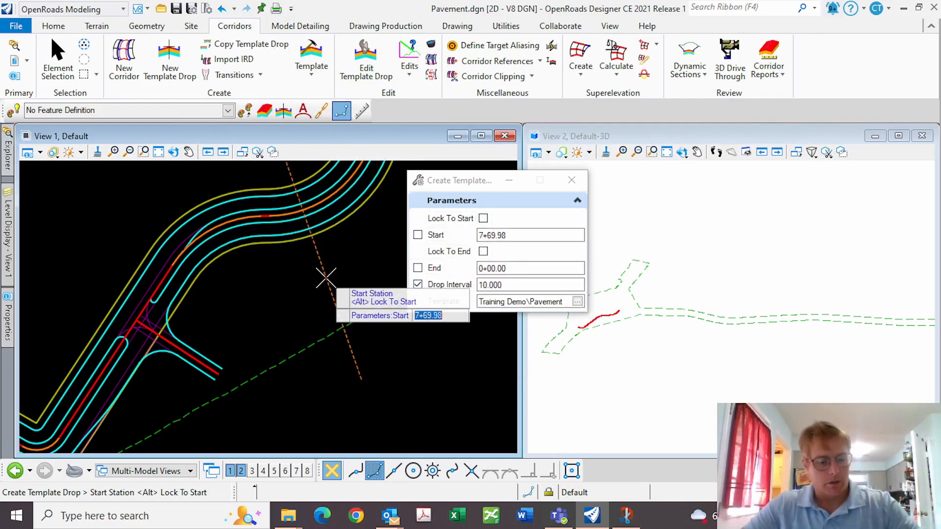
Lock the drop from station 0+00.00 to 9+82.30 and accept the 10.000 interval
key(alt)
click(326, 278)
key(alt)
click(326, 278)
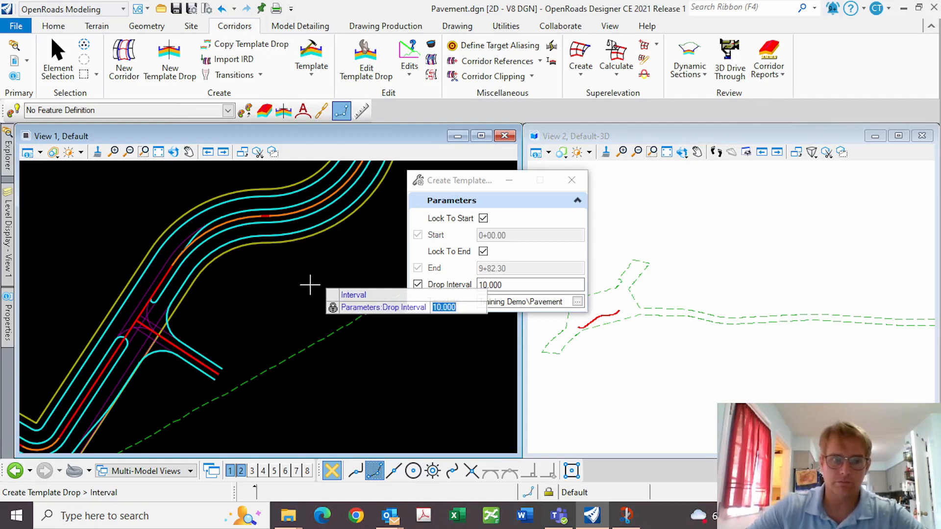
click(294, 297)
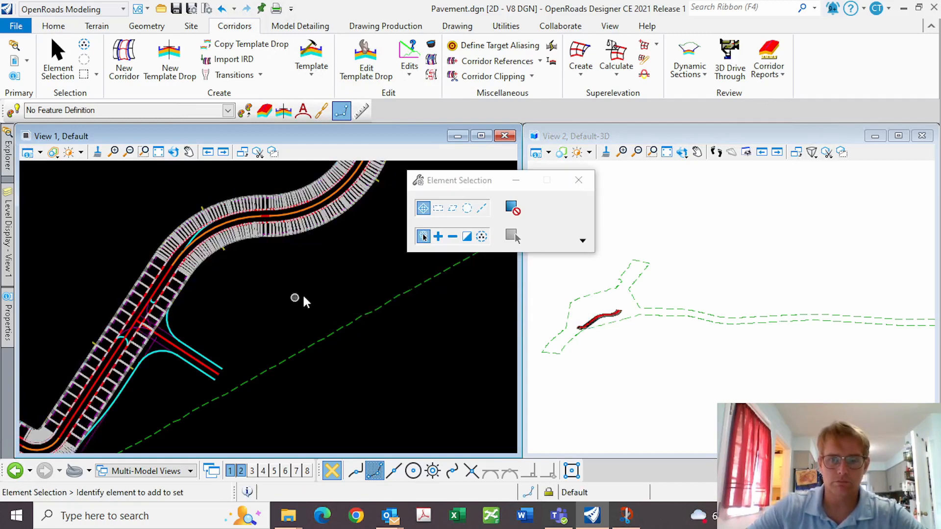
Turn off display of the Pavement.dgn reference and zoom around the median opening
scroll(263, 278, down, 3)
scroll(215, 282, up, 4)
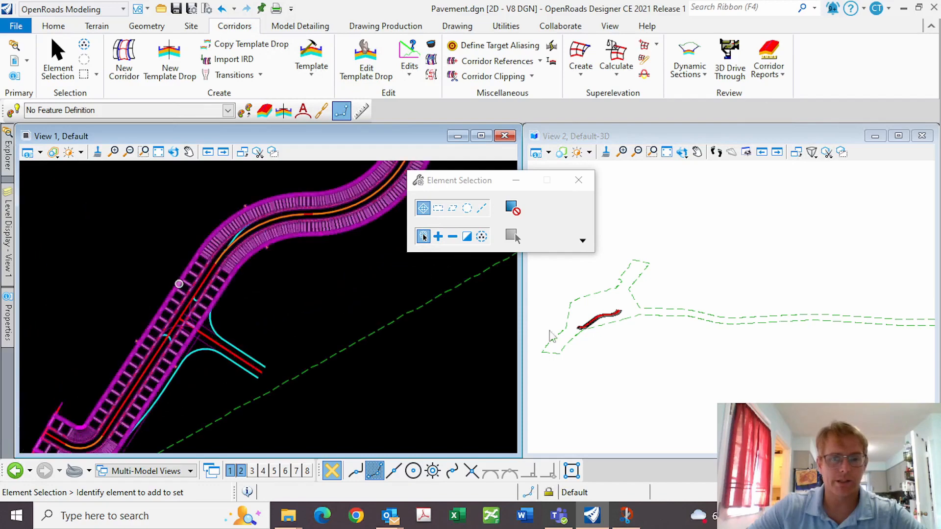
scroll(563, 330, up, 1)
scroll(586, 321, up, 3)
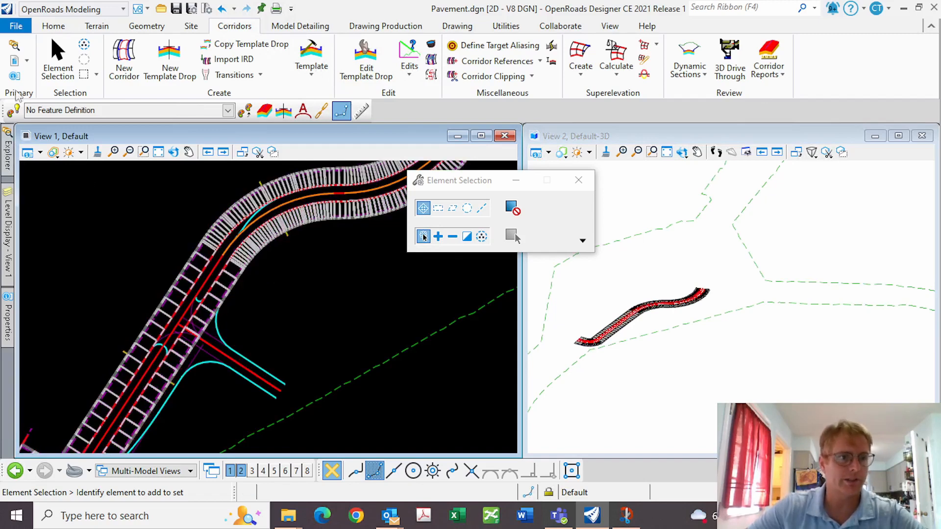
click(14, 60)
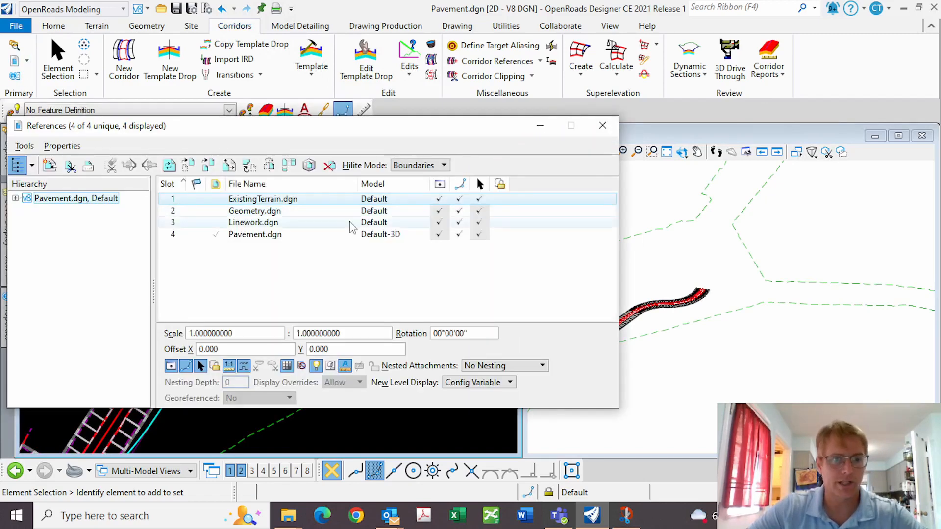
click(440, 233)
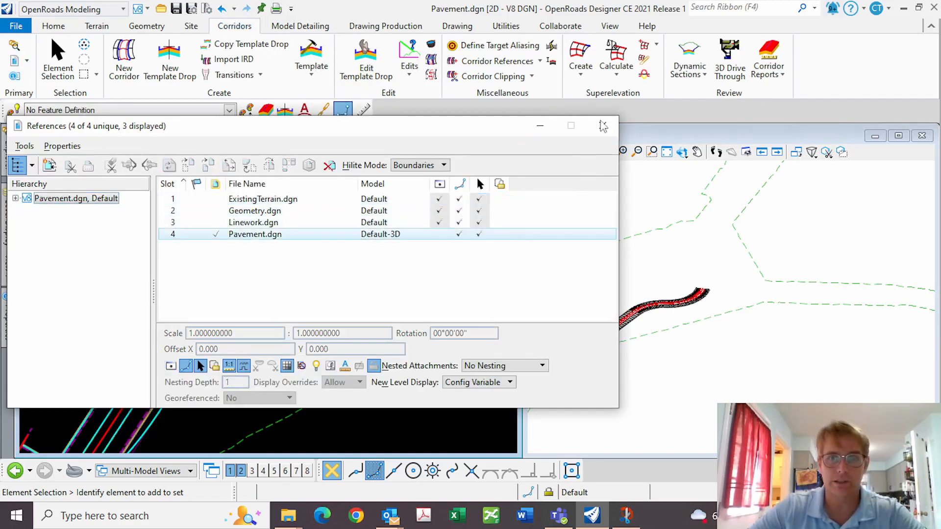
click(603, 126)
scroll(260, 315, up, 5)
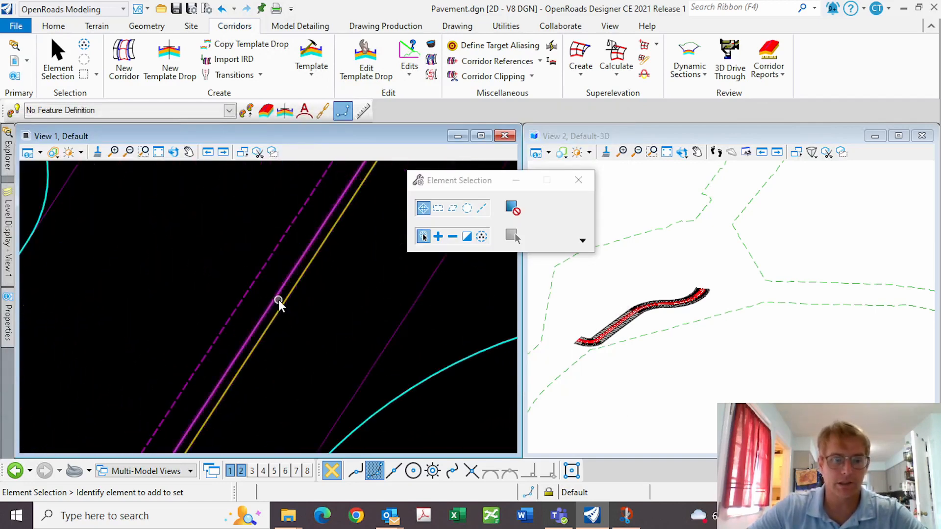
mouse_move(278, 302)
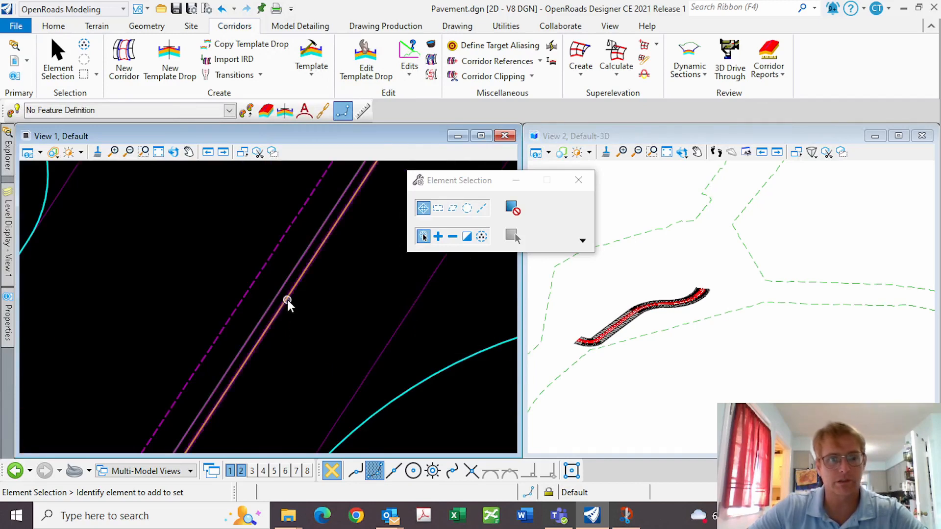
scroll(240, 284, down, 4)
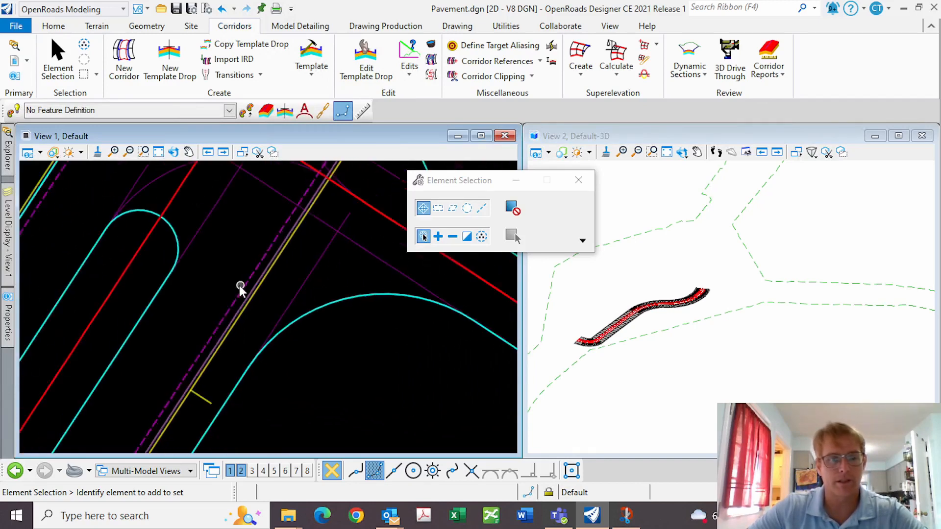
scroll(212, 279, down, 1)
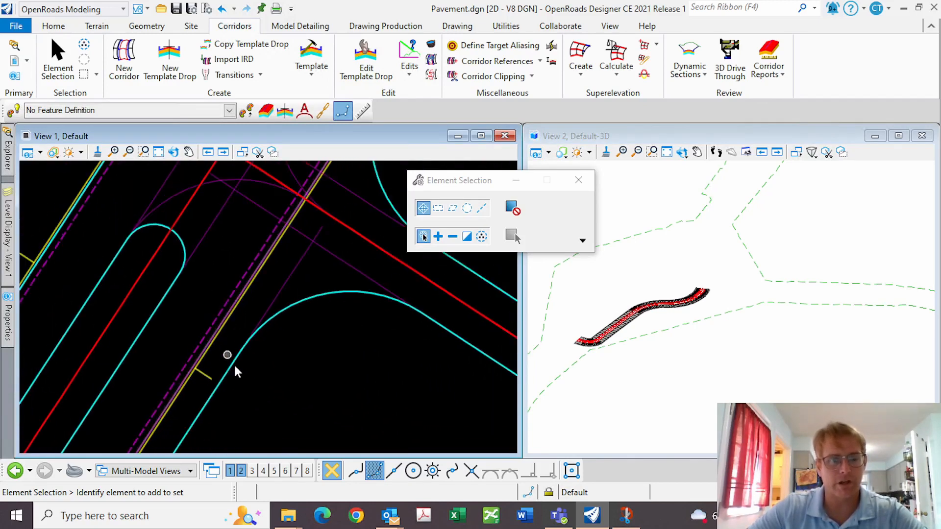
scroll(264, 296, down, 2)
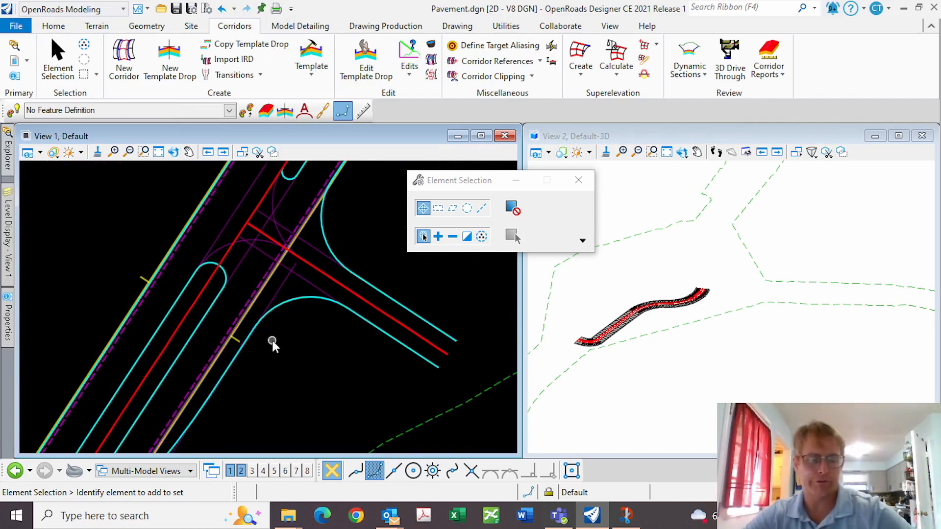
Add a corridor reference to Pavement using the road edge line, then reset to process it
click(532, 63)
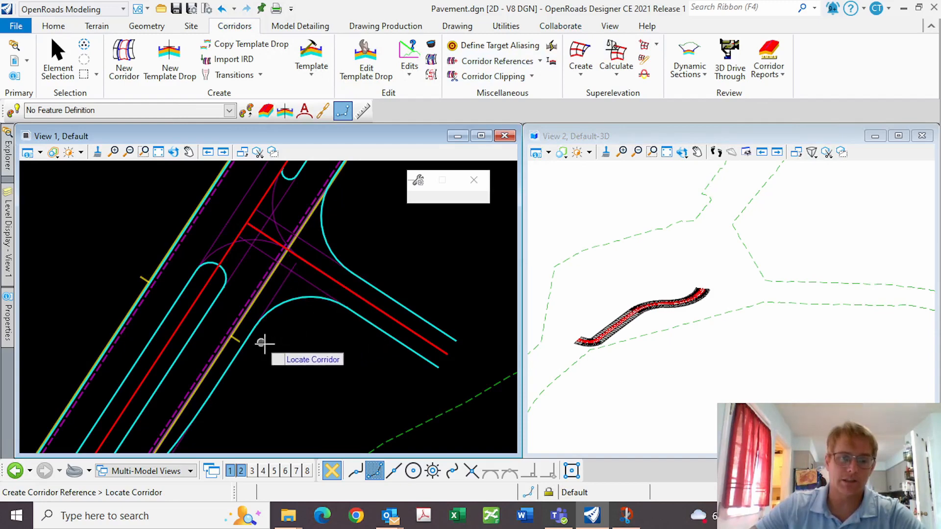
scroll(258, 318, down, 2)
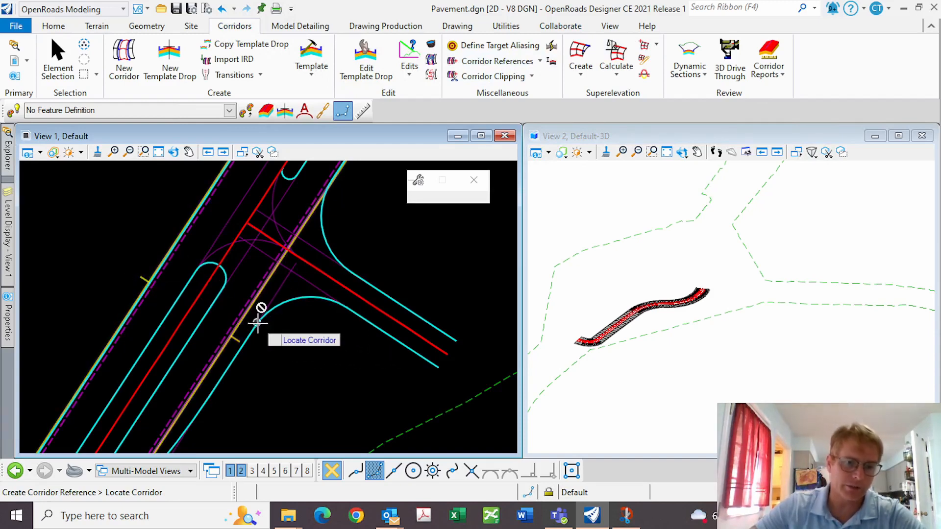
scroll(250, 320, up, 2)
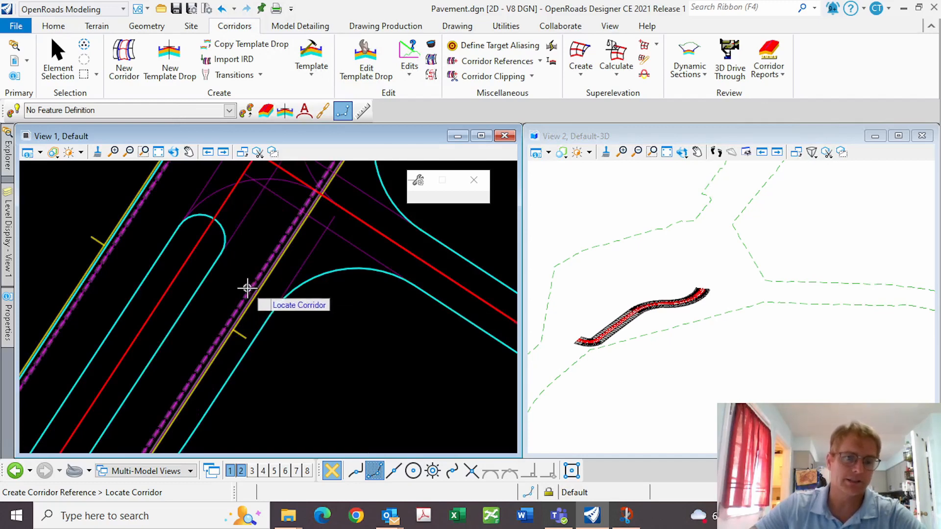
scroll(245, 330, down, 1)
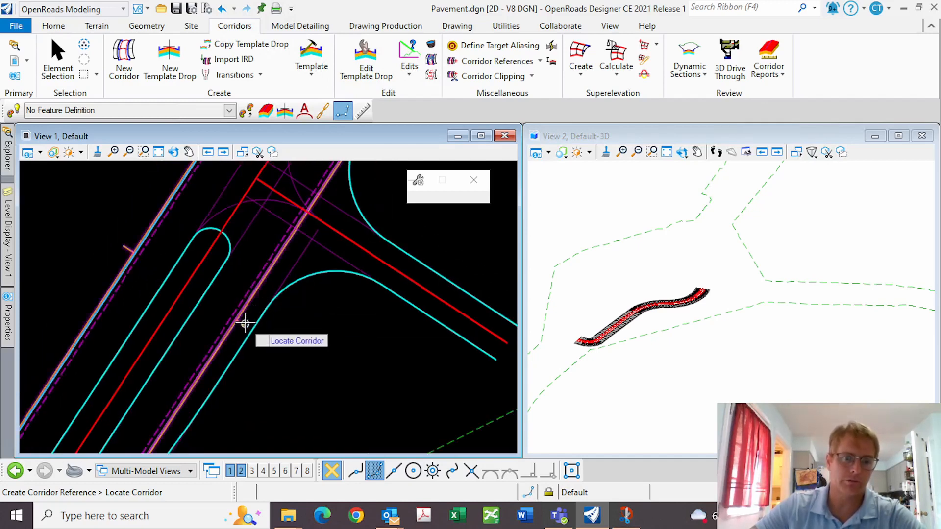
click(245, 322)
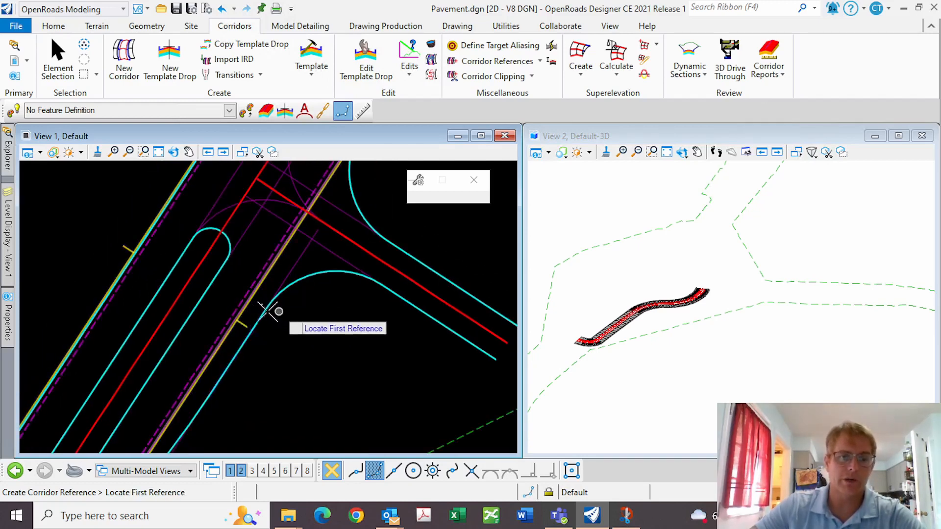
click(260, 341)
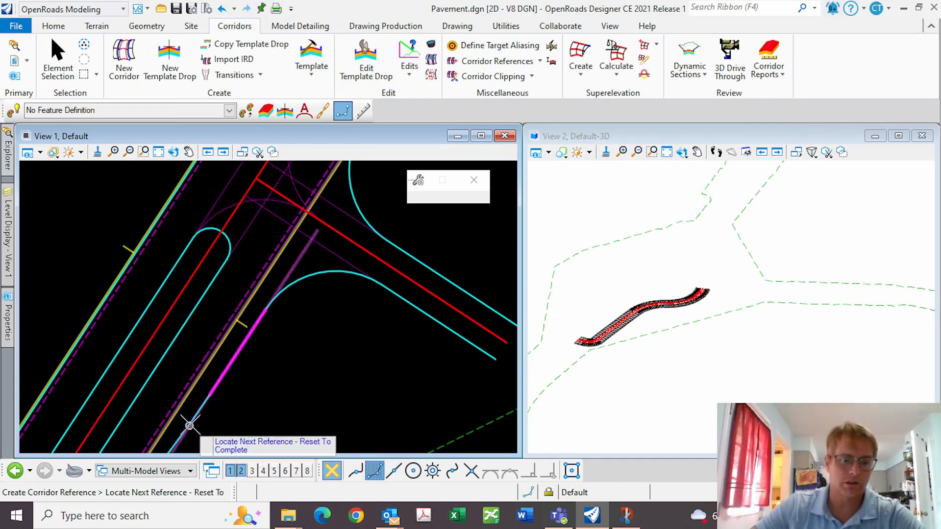
scroll(329, 338, down, 2)
scroll(216, 421, up, 2)
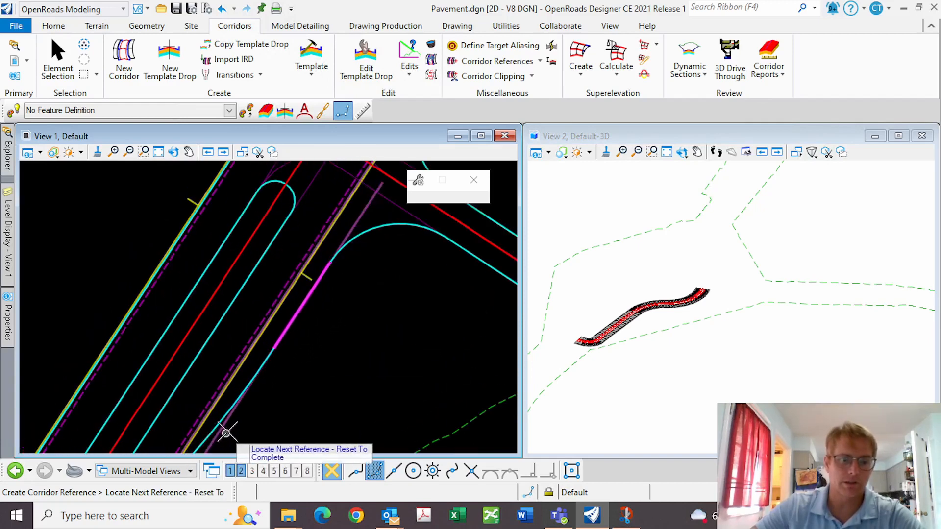
right_click(259, 421)
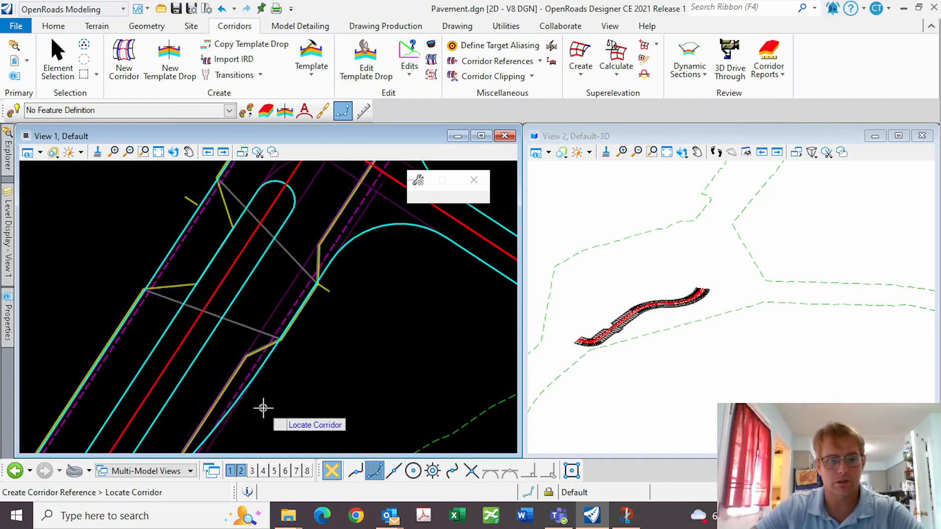
Undo that reference and re-pick the Pavement corridor with the edge below the intersection
key(ctrl+z)
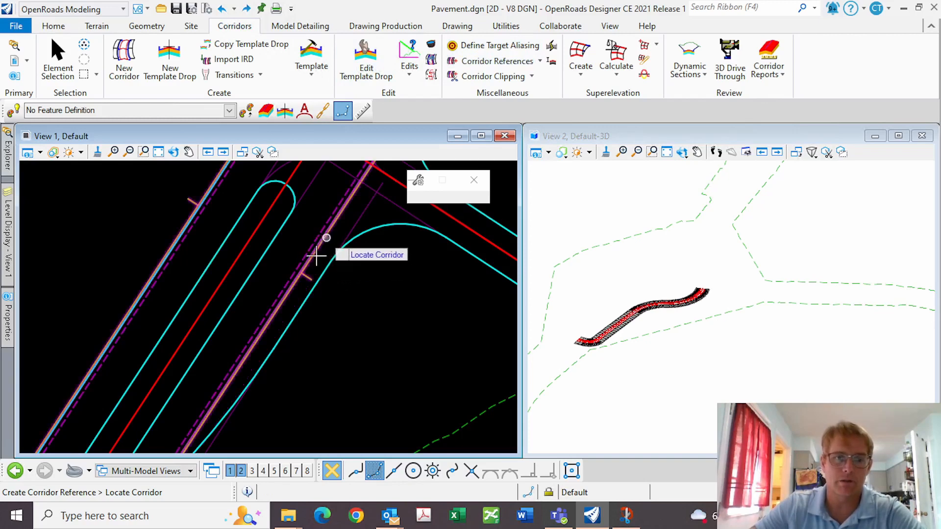
click(311, 276)
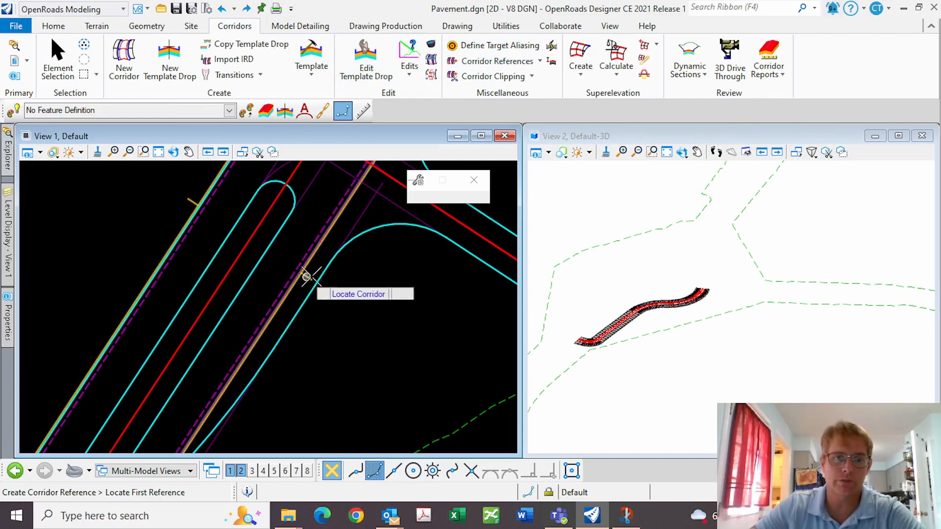
click(211, 428)
scroll(308, 333, down, 2)
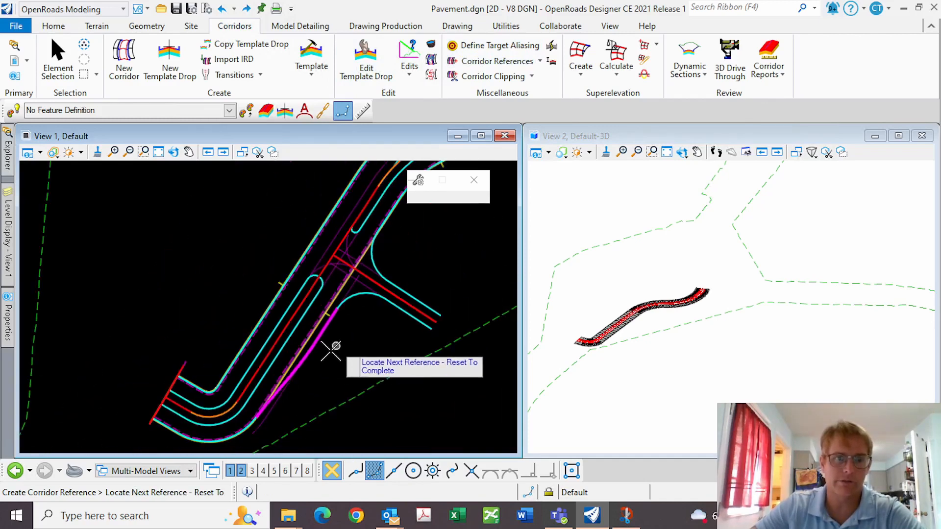
click(27, 60)
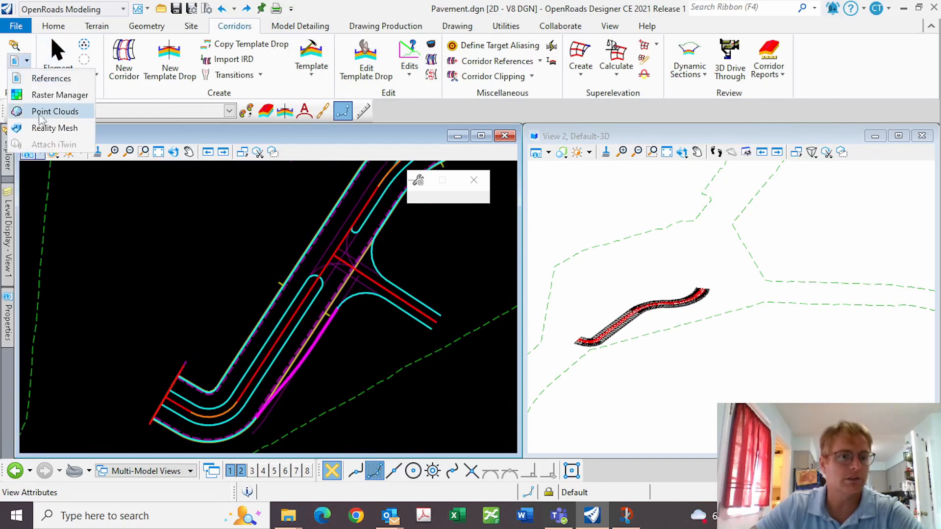
Turn off display of Geometry.dgn in References and close the raster and reference dialogs
click(42, 95)
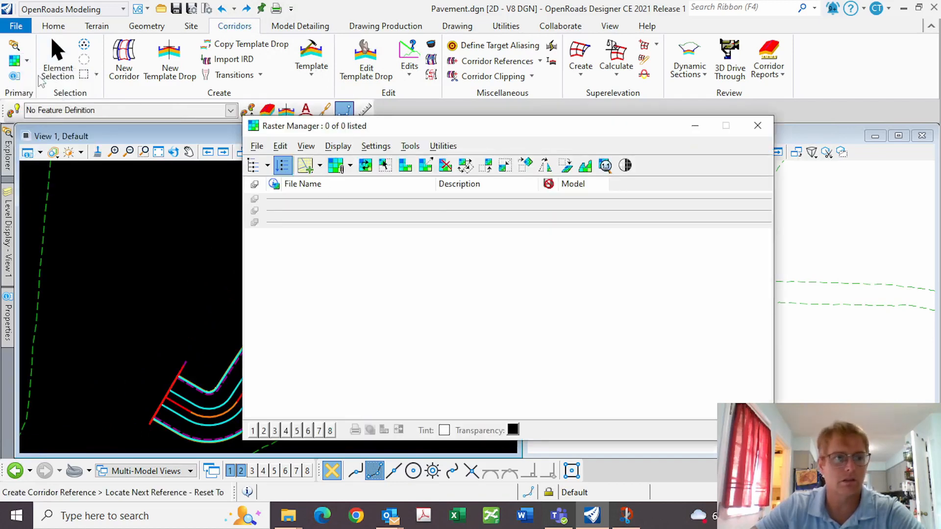
click(27, 60)
click(39, 78)
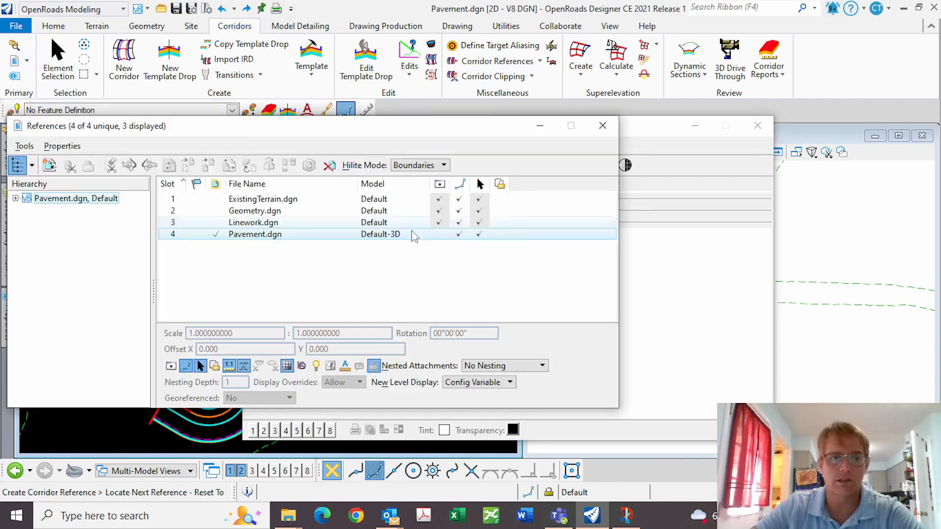
click(439, 210)
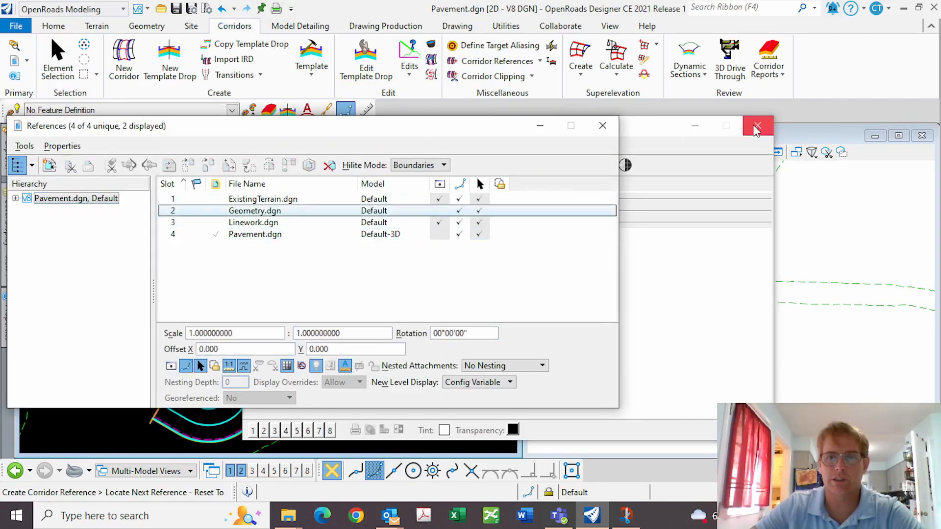
click(635, 140)
click(600, 128)
Add the upper median edge and upper corridor line as references and reprocess the corridor
scroll(343, 225, up, 3)
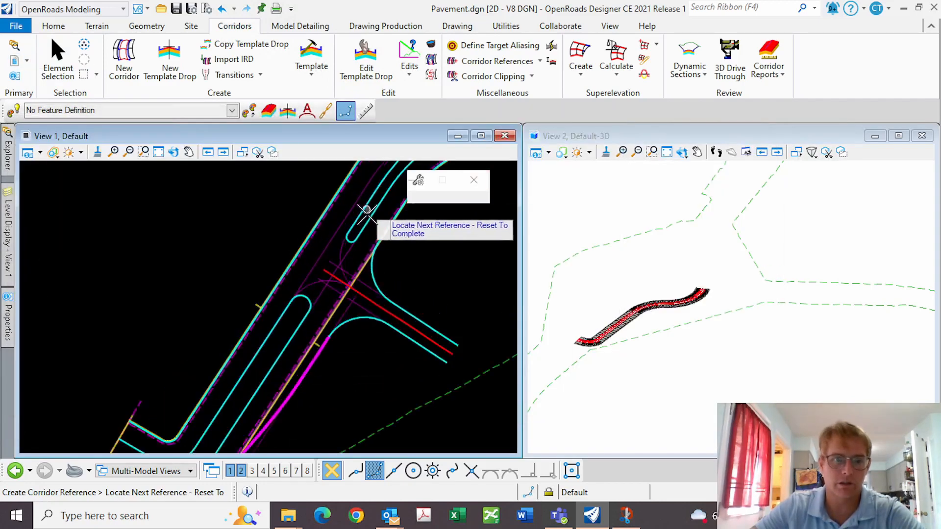
click(350, 226)
scroll(270, 344, down, 4)
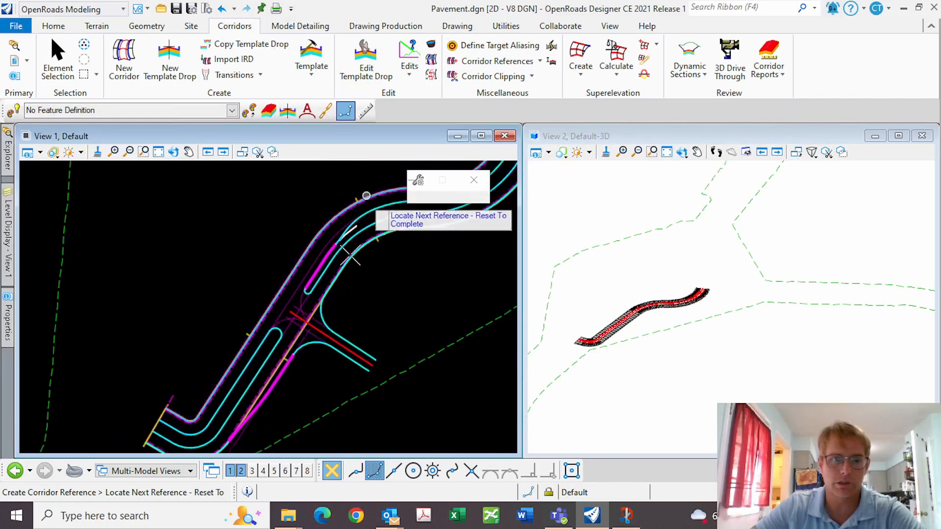
scroll(347, 245, up, 5)
click(328, 208)
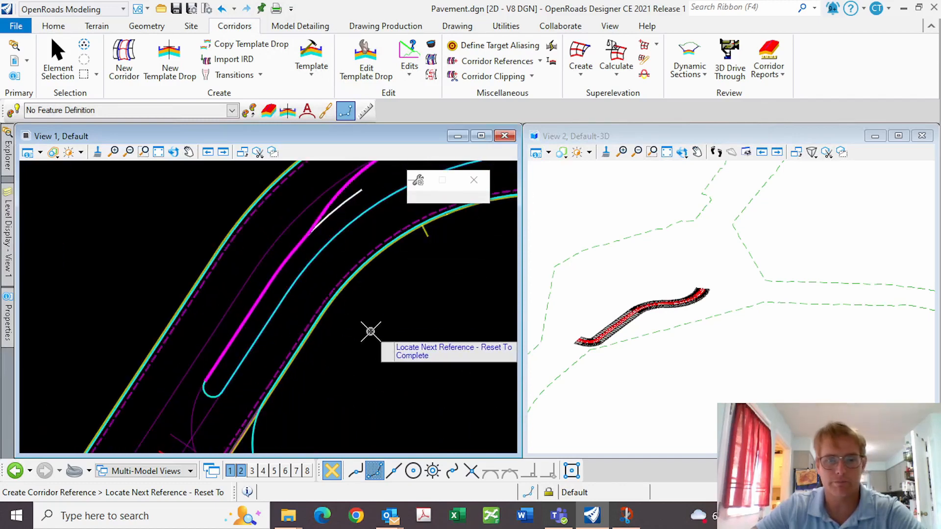
right_click(391, 301)
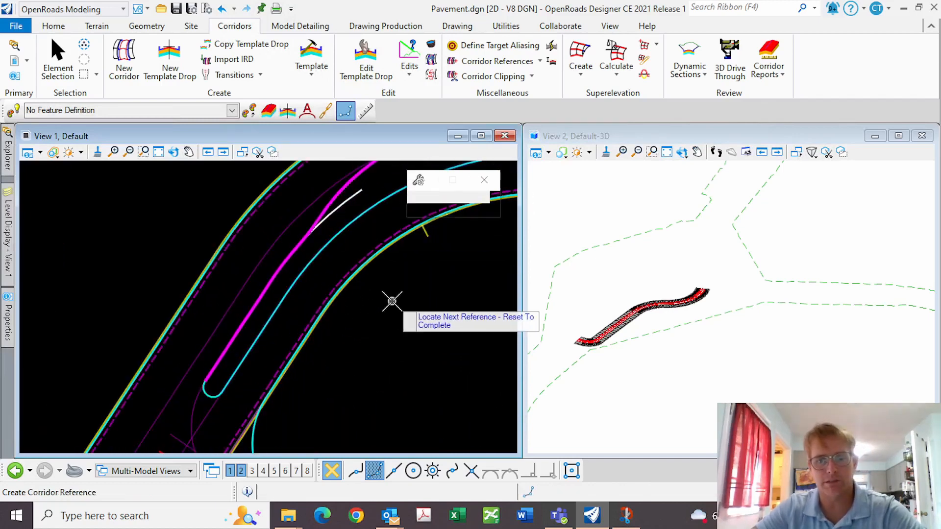
scroll(646, 310, up, 5)
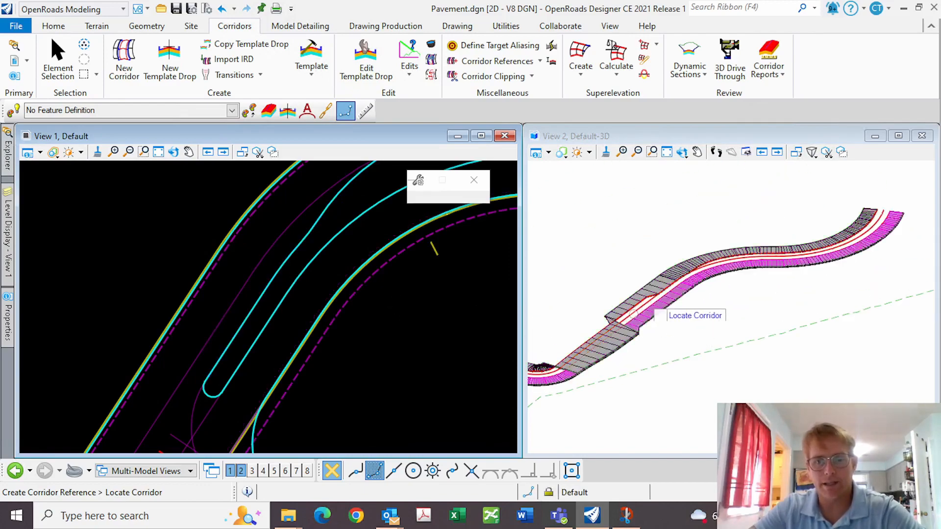
scroll(649, 298, down, 4)
scroll(652, 304, up, 2)
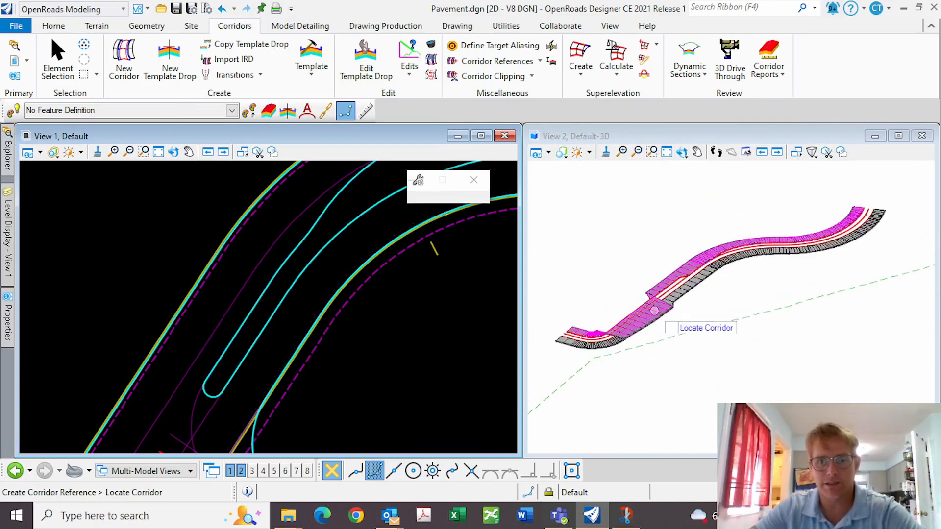
scroll(654, 310, up, 2)
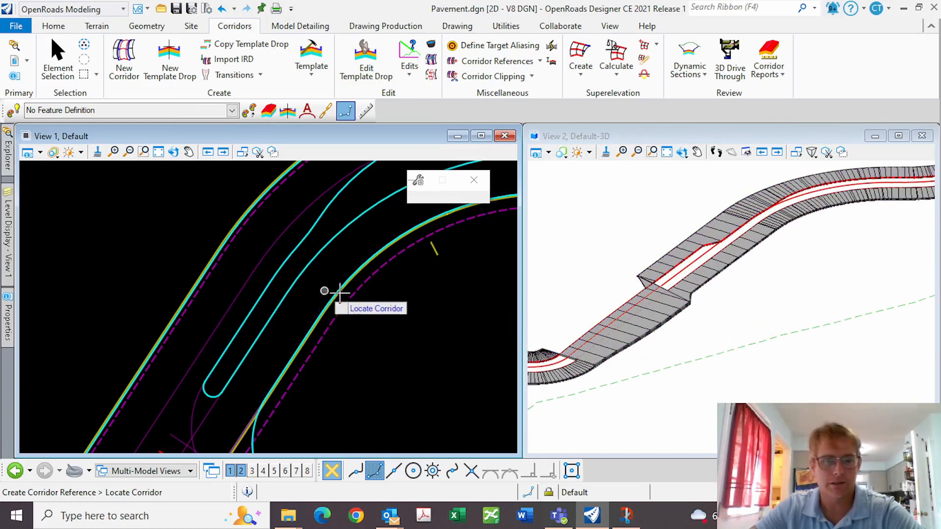
scroll(275, 285, down, 3)
scroll(662, 323, down, 1)
scroll(352, 362, down, 2)
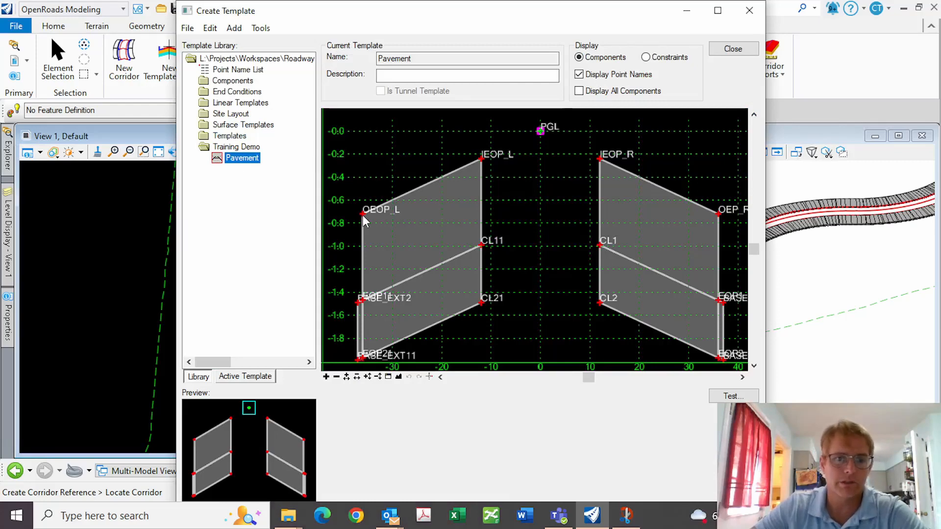
Give point OEOP_L a range of 15, leaving IEOP_L and IEOP_R unchanged
double_click(363, 214)
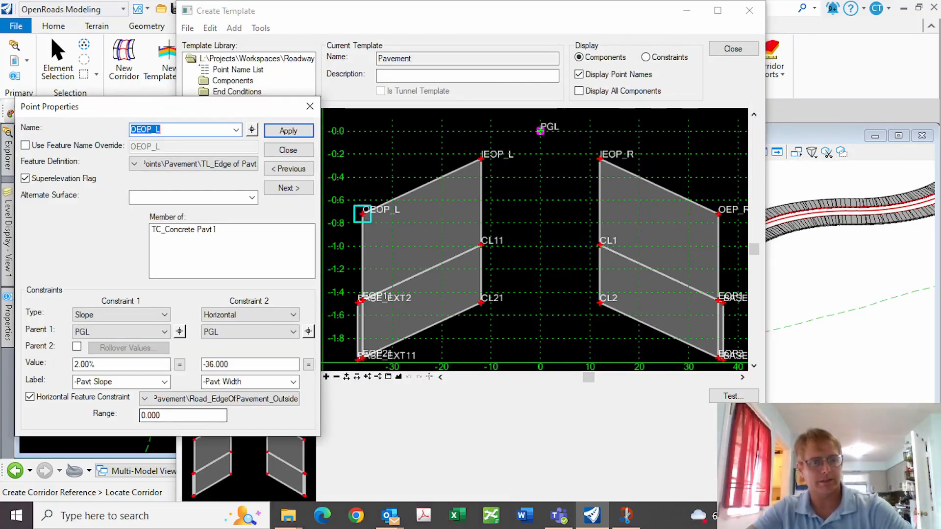
drag(172, 416, 84, 414)
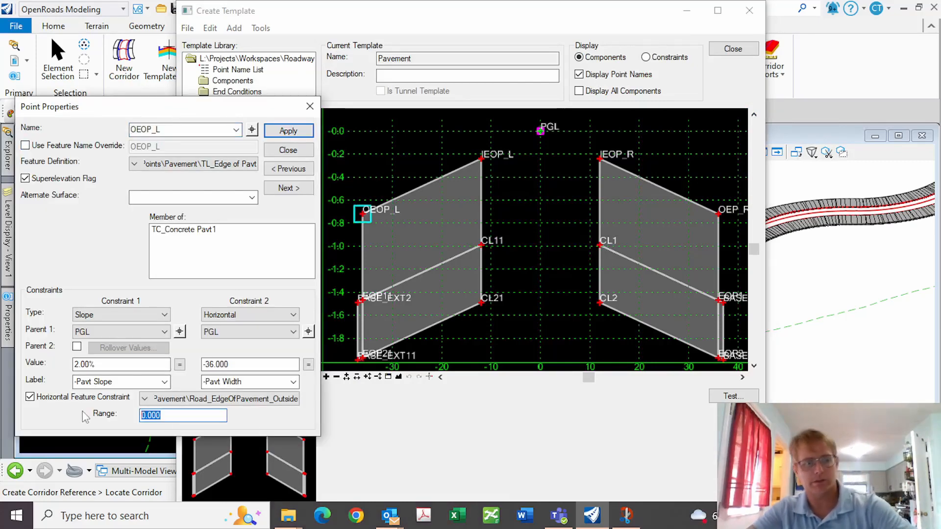
click(288, 150)
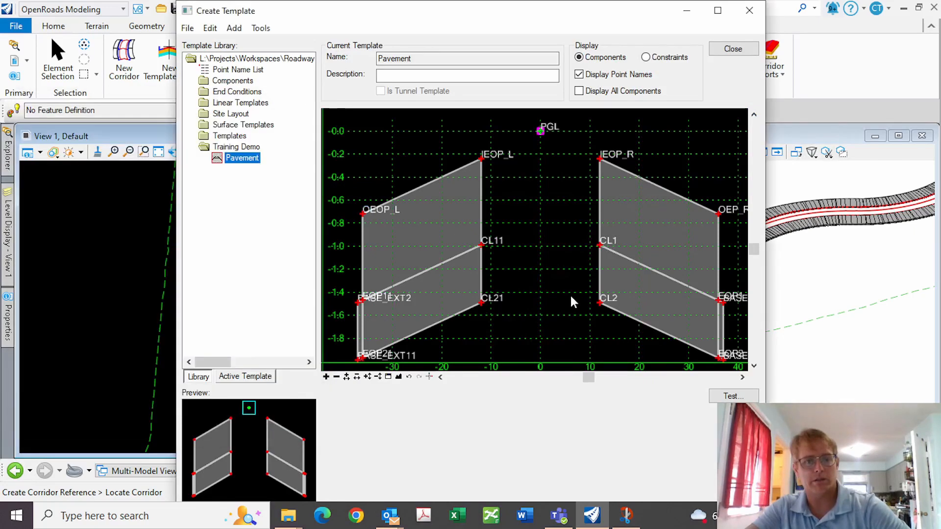
double_click(481, 160)
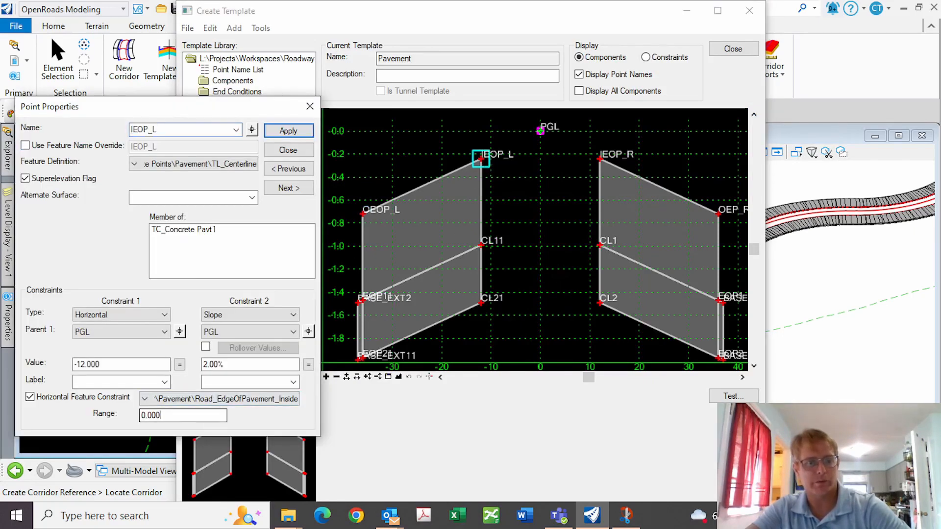
click(288, 150)
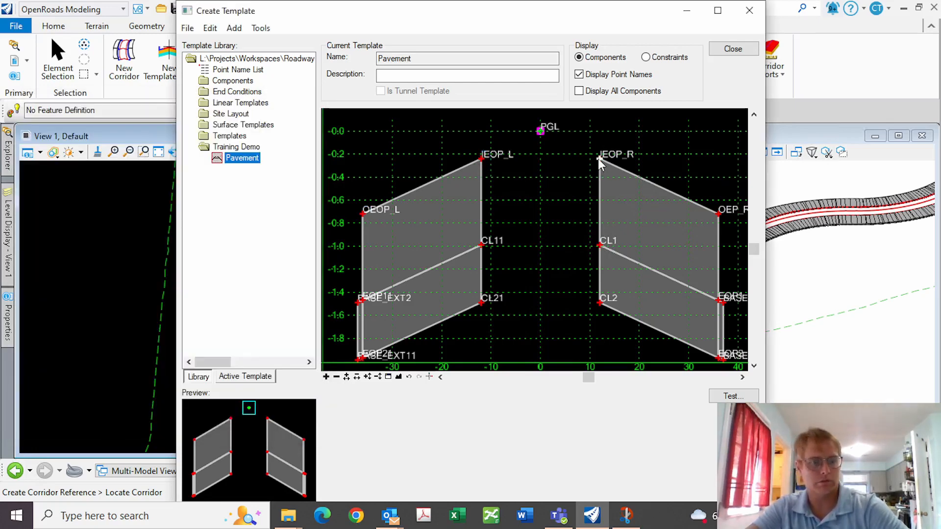
double_click(598, 158)
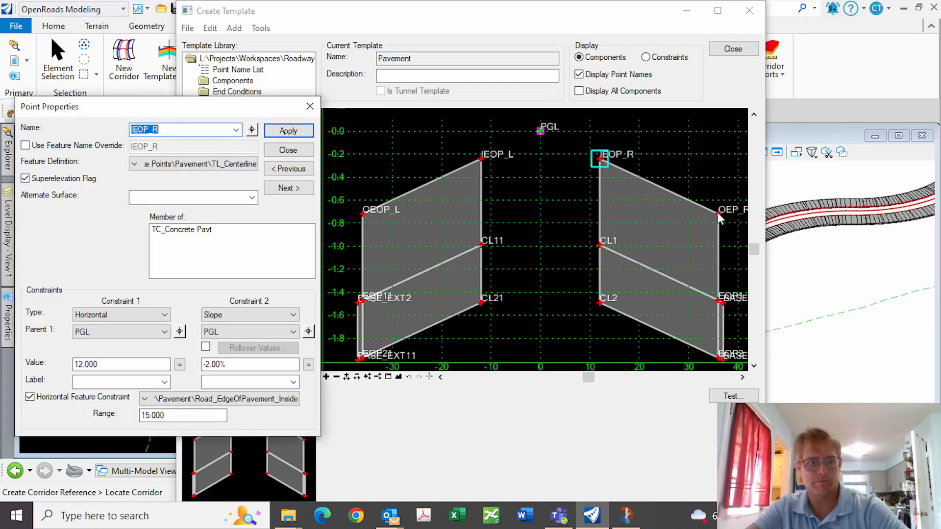
click(288, 150)
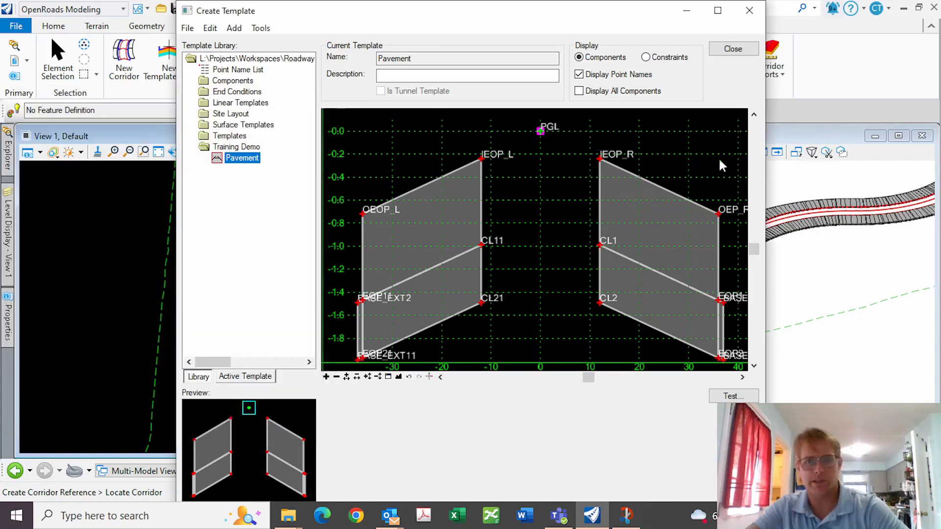
Set OEP_R's range to 15, close the template editor and save the Civil Templates Imperial.itl library
double_click(719, 213)
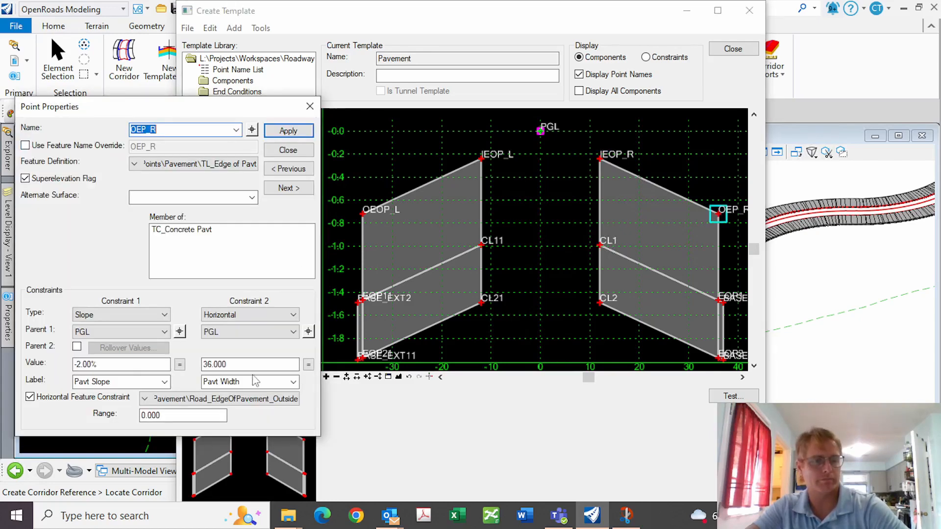
text(0)
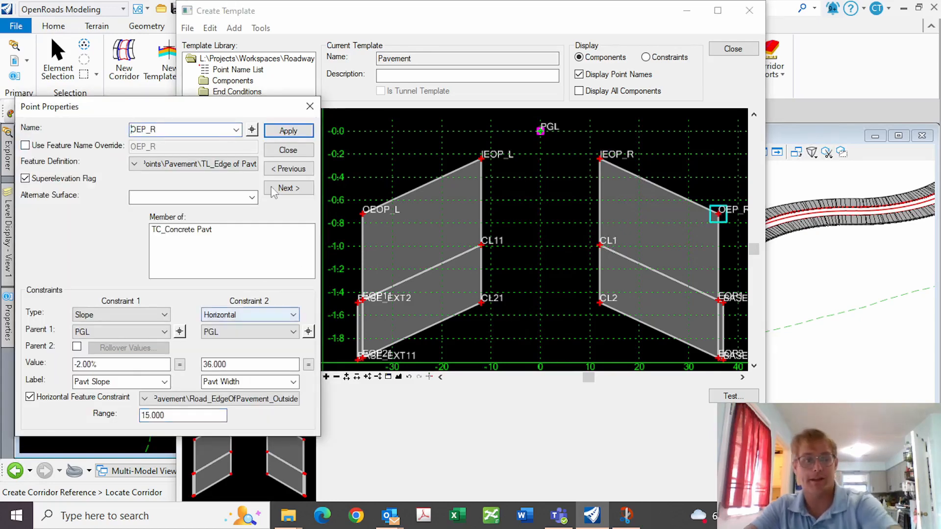
click(288, 130)
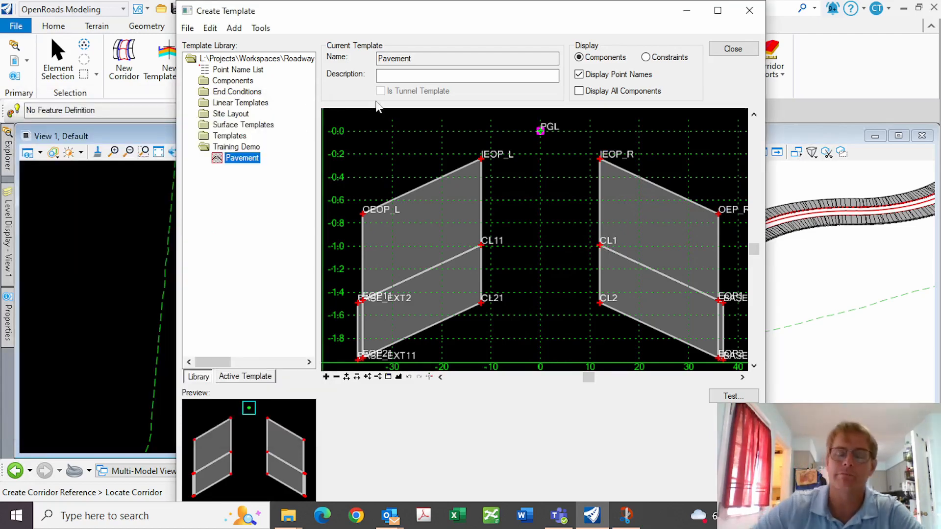
click(733, 49)
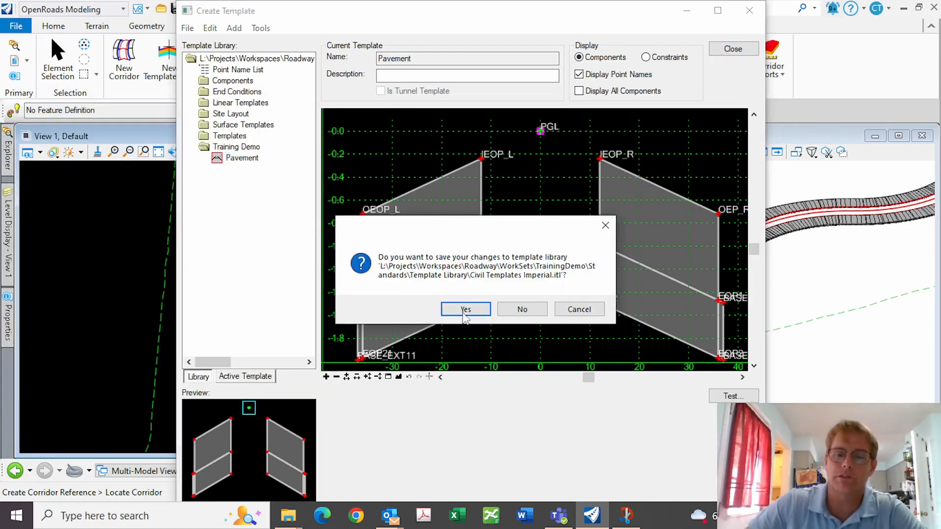
click(464, 313)
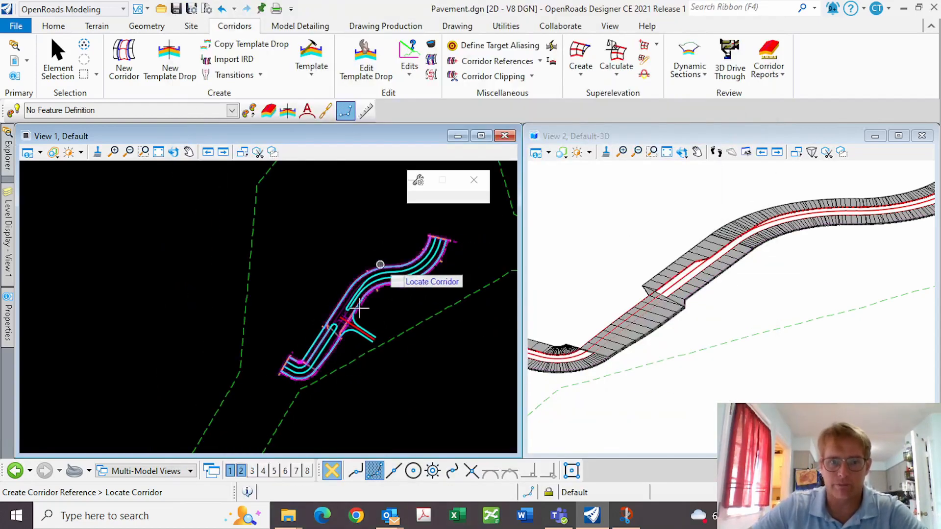
Synchronize the Pavement template drop at the median opening with the library and check the rebuilt corridor edge
scroll(354, 316, up, 1)
scroll(333, 360, down, 3)
scroll(365, 254, up, 3)
scroll(340, 264, down, 2)
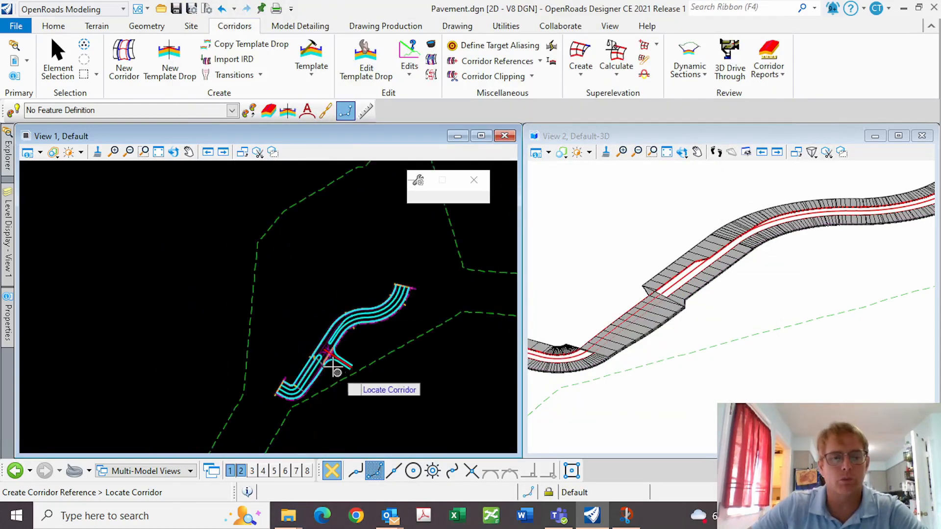
scroll(333, 363, up, 3)
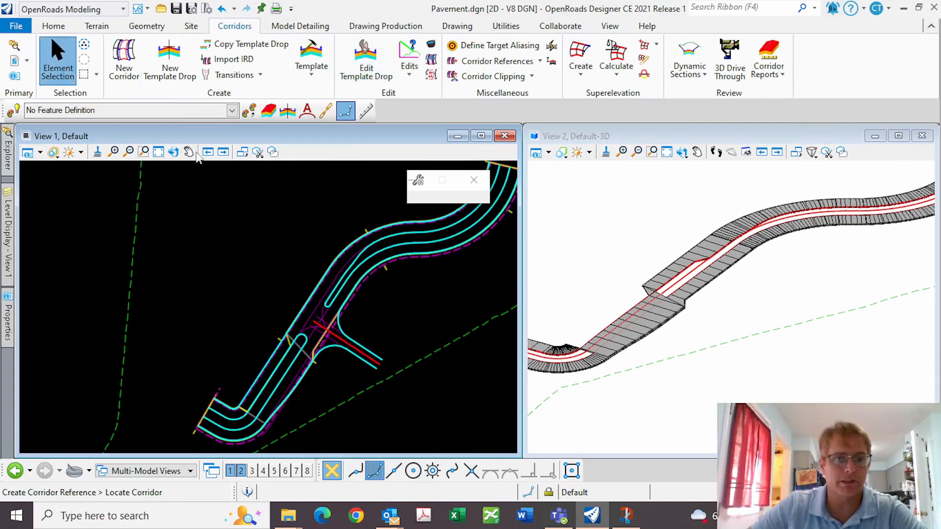
scroll(326, 367, up, 3)
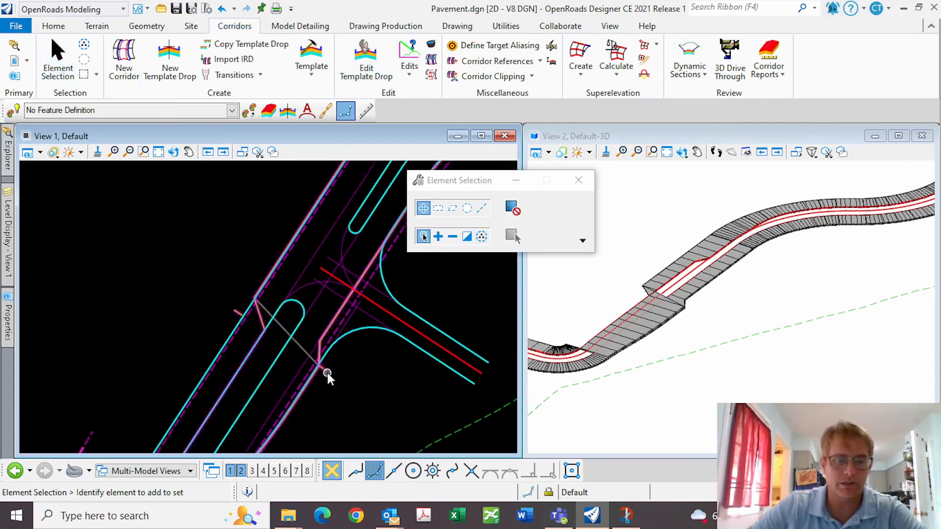
click(327, 374)
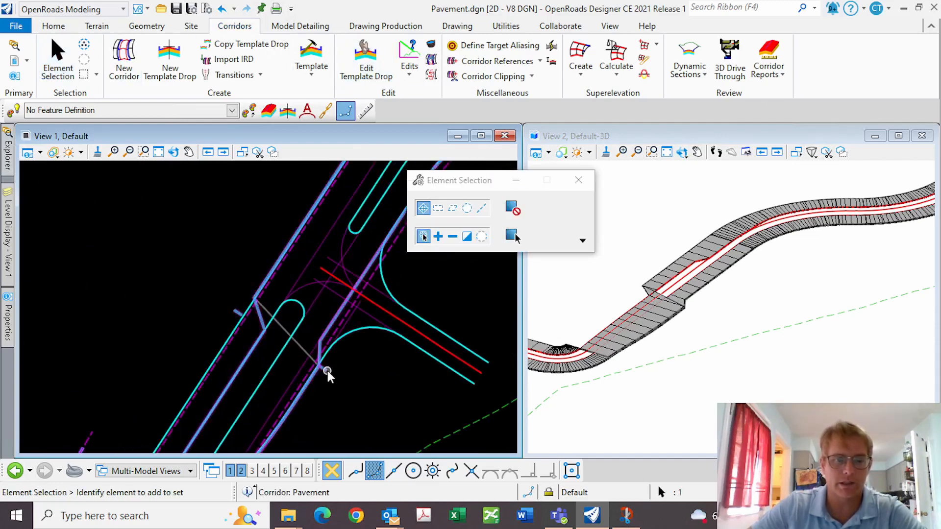
click(335, 334)
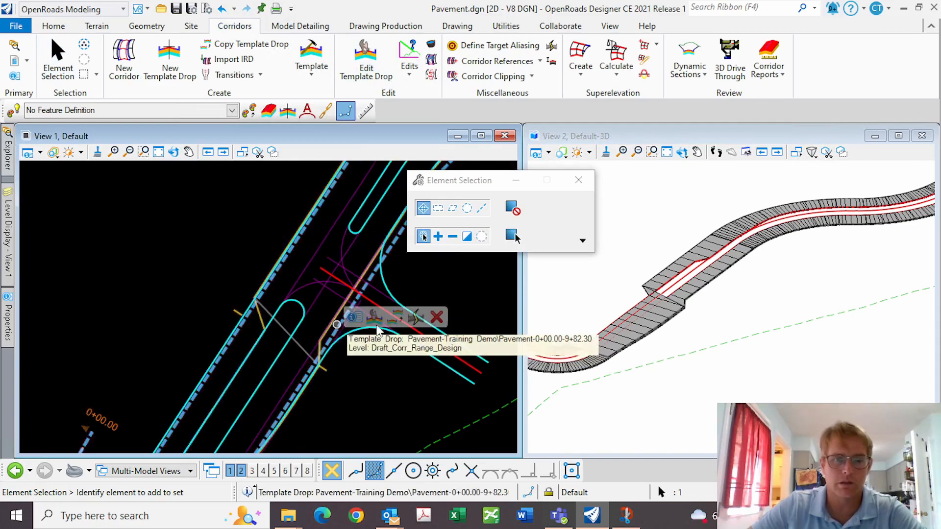
mouse_move(336, 331)
click(412, 319)
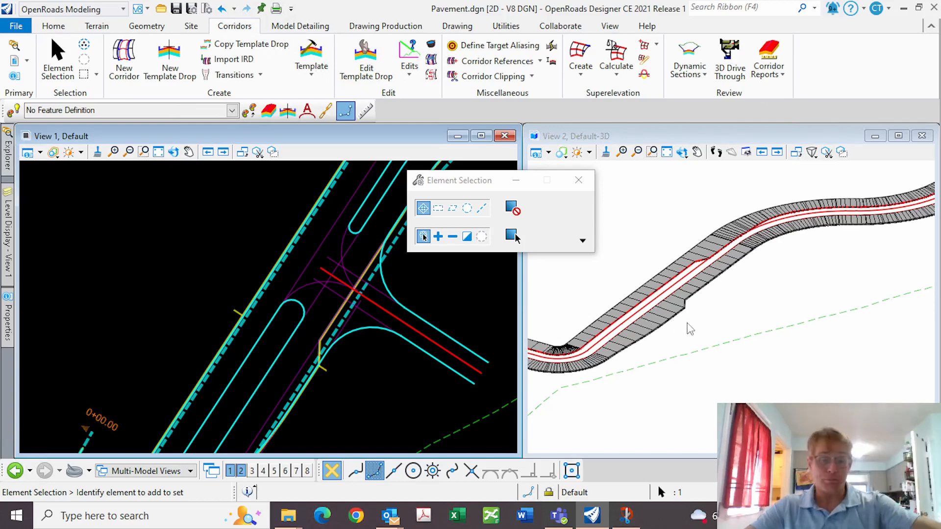
scroll(679, 314, up, 5)
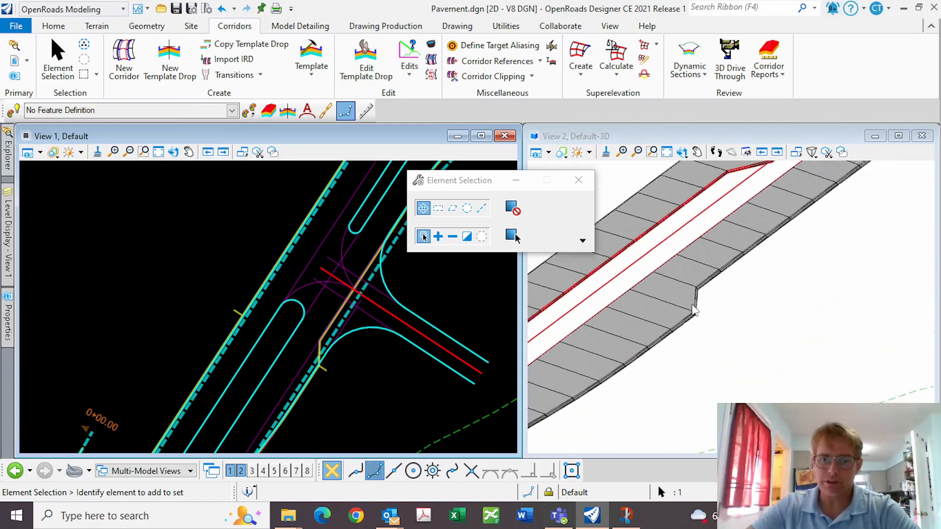
scroll(327, 363, up, 4)
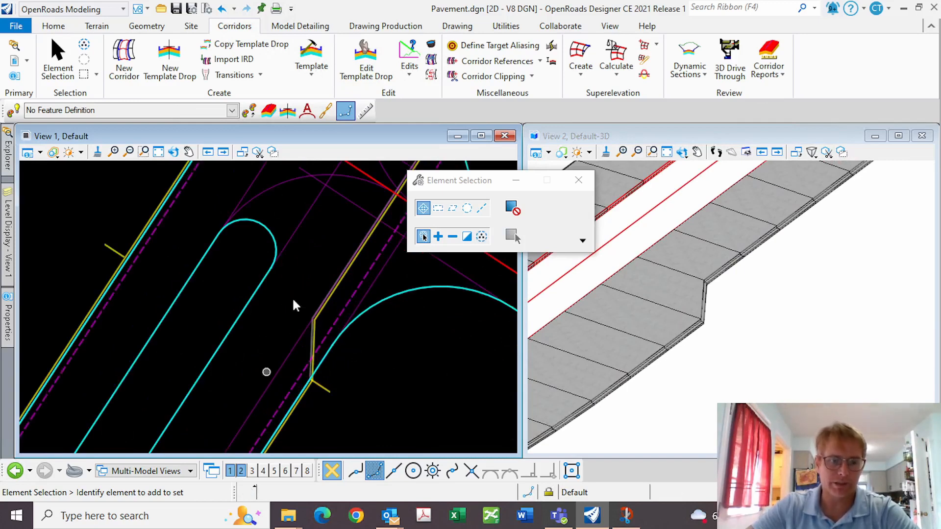
scroll(352, 337, up, 1)
scroll(370, 369, down, 1)
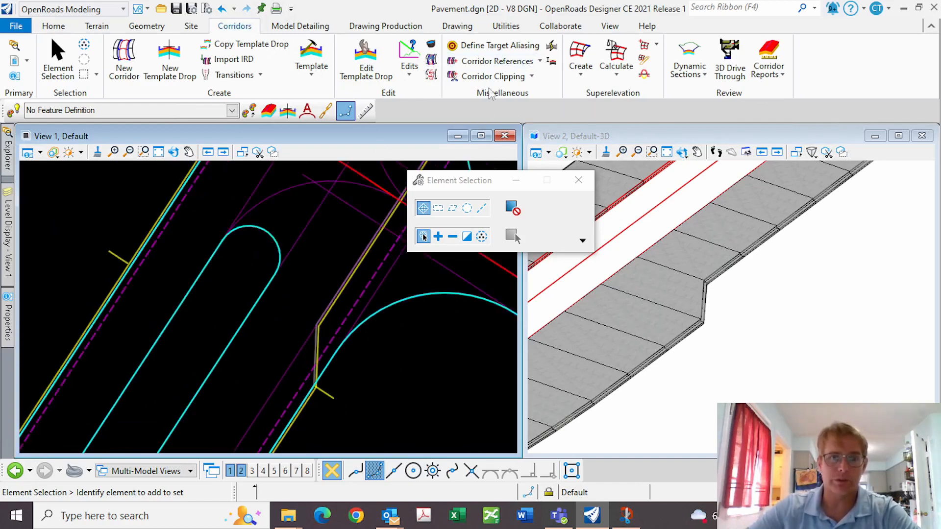
click(413, 75)
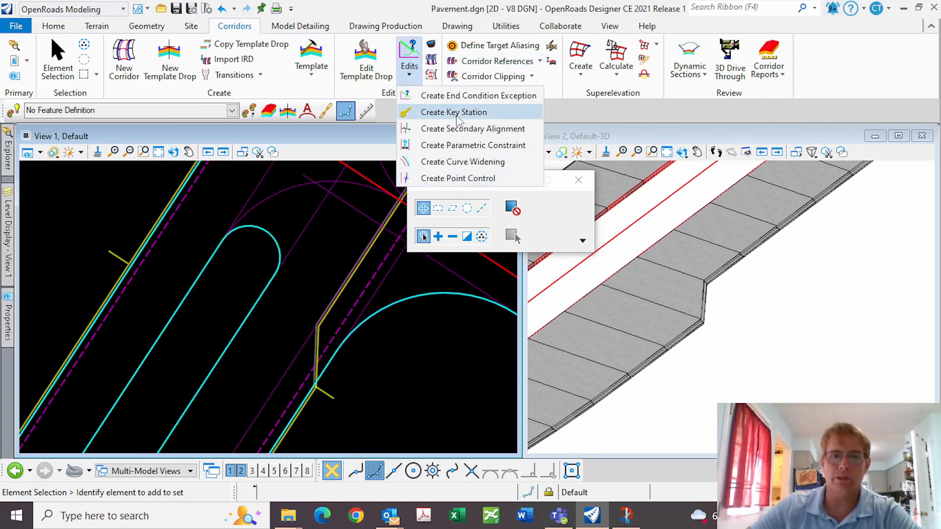
click(456, 115)
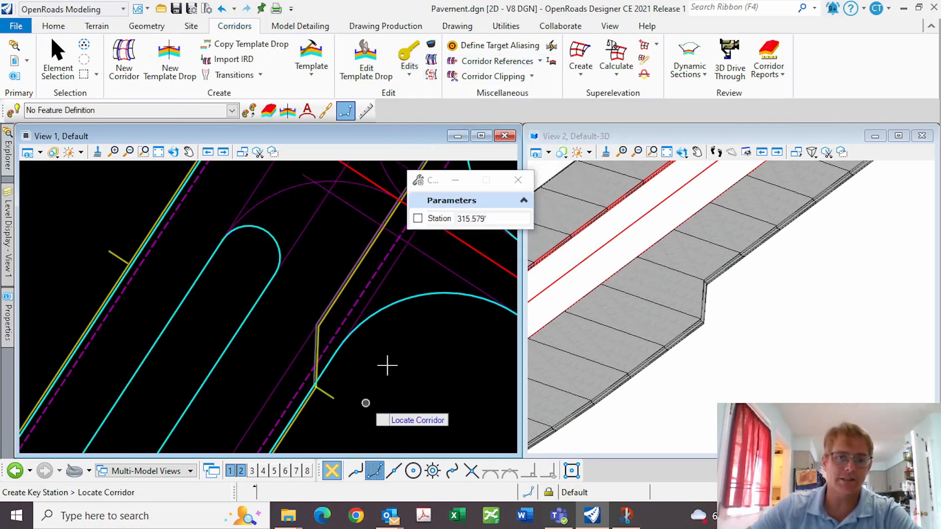
click(326, 390)
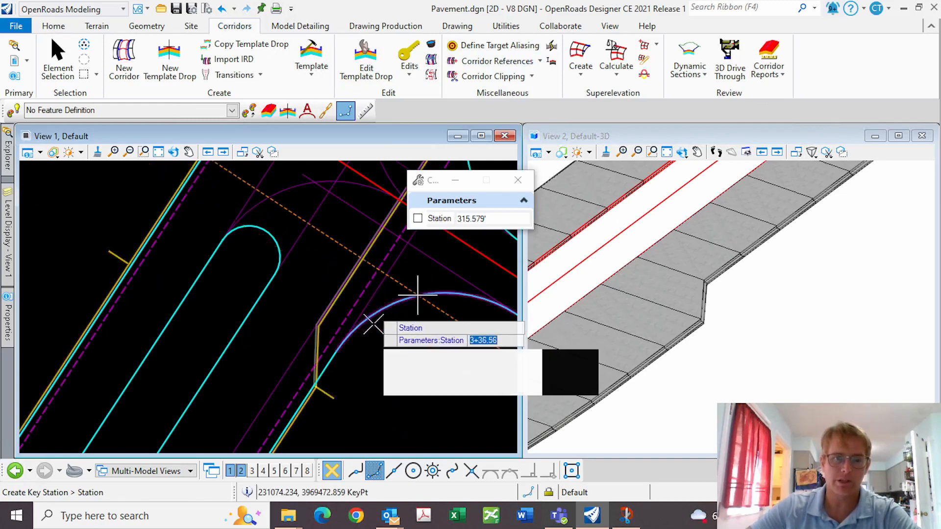
click(335, 350)
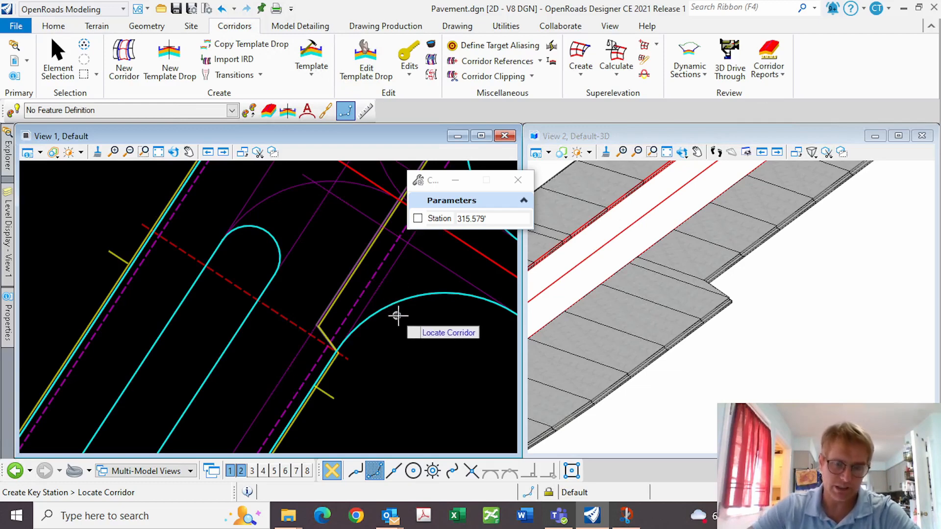
scroll(326, 304, down, 5)
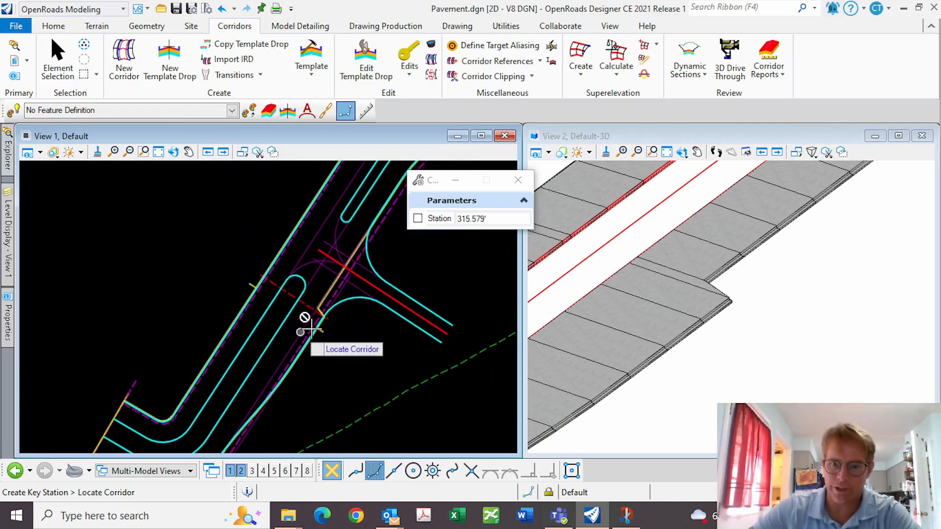
scroll(321, 308, down, 3)
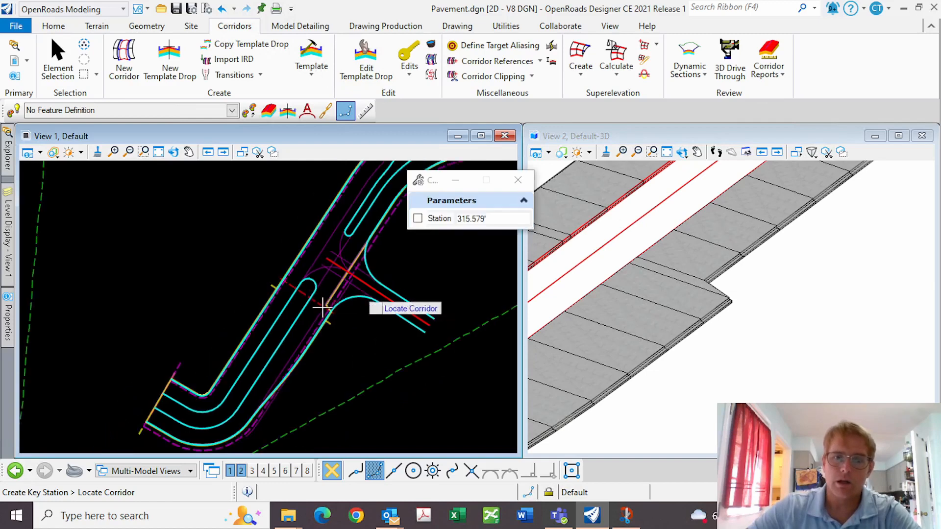
scroll(708, 274, down, 3)
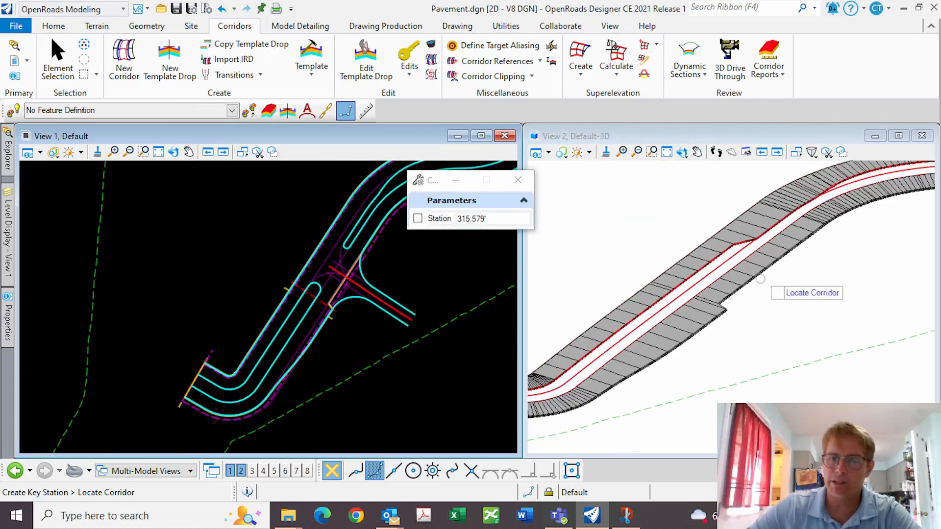
scroll(732, 255, up, 1)
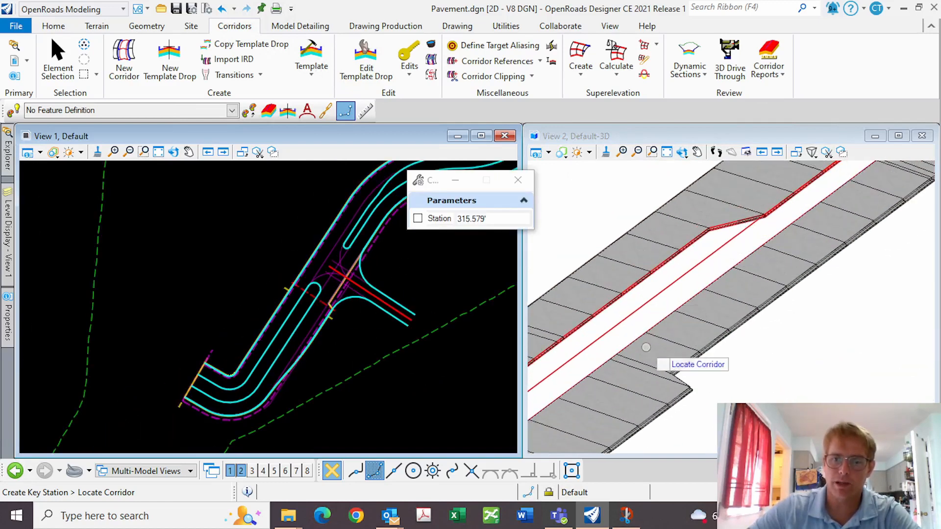
scroll(332, 266, up, 2)
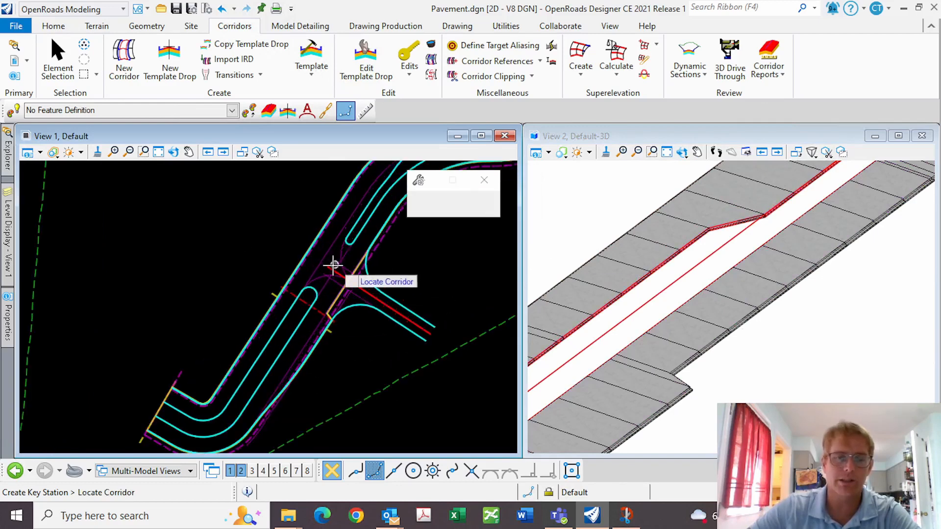
Create a MedianOpening template in Training Demo as a copy of the Pavement template
click(312, 54)
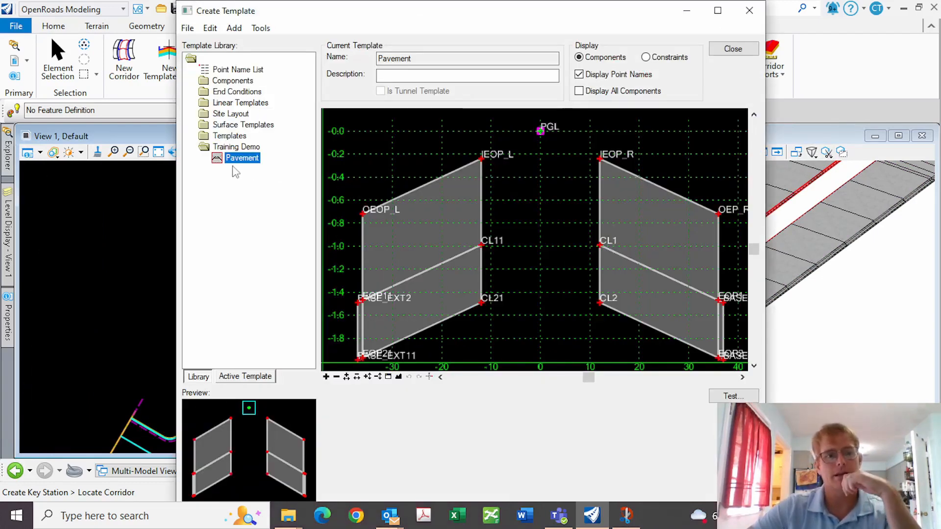
right_click(236, 148)
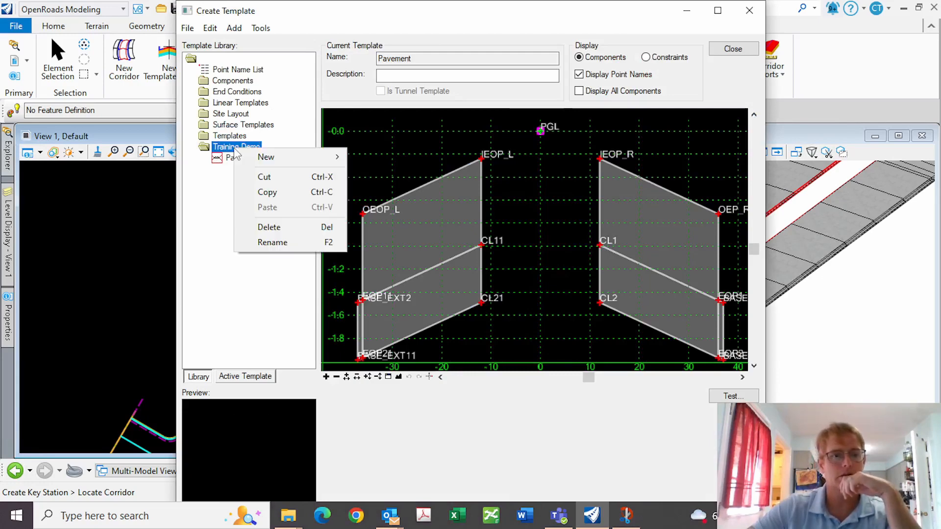
mouse_move(283, 156)
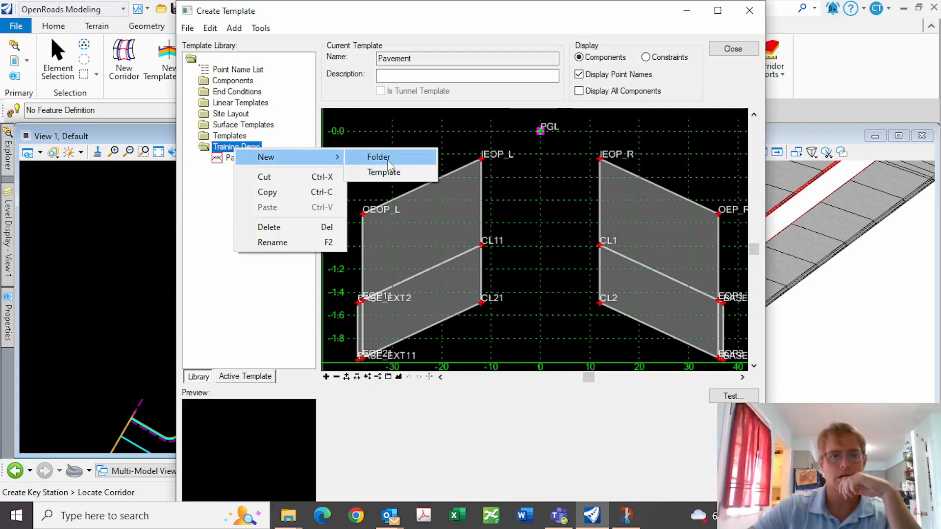
click(394, 177)
text(Me)
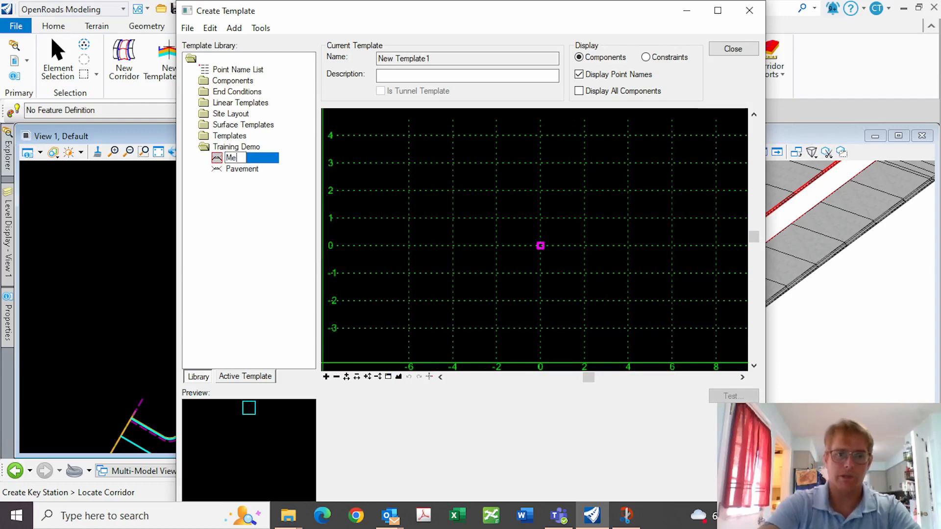
text(dianOpening)
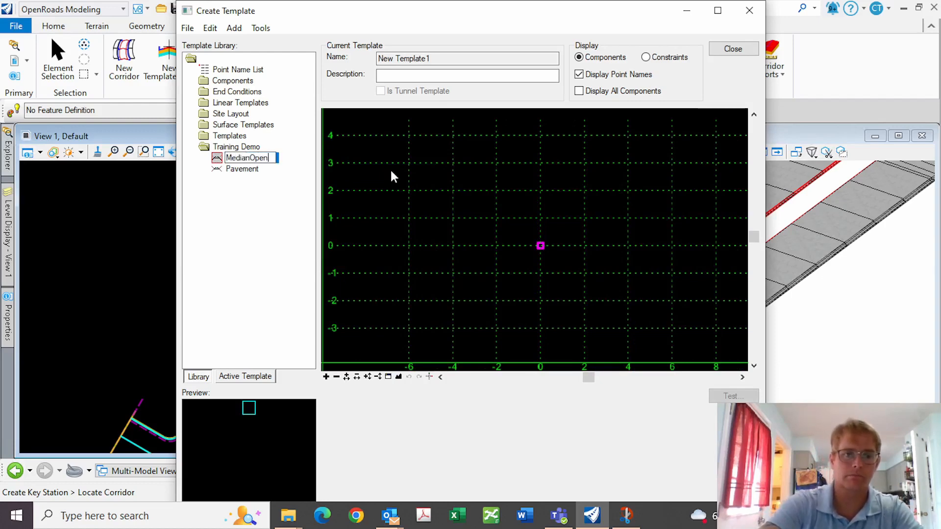
key(Return)
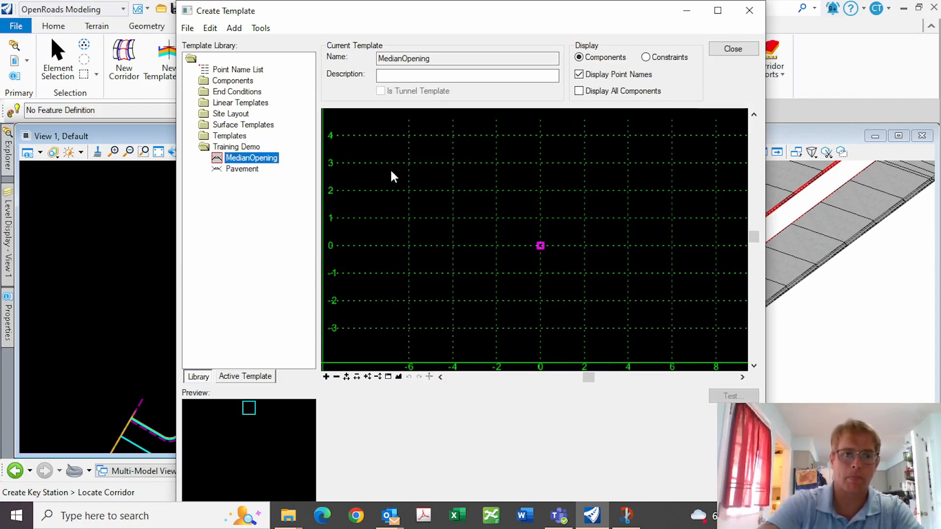
click(241, 170)
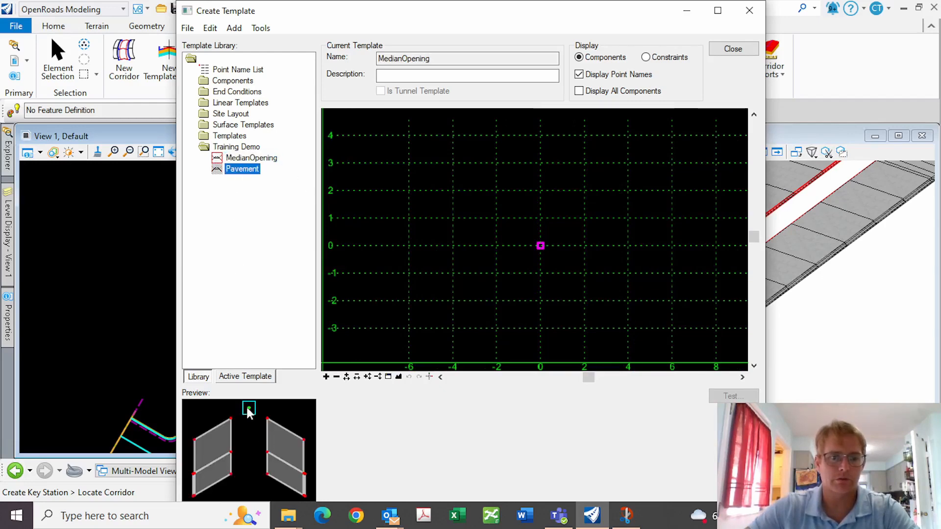
mouse_move(248, 410)
mouse_down()
mouse_move(525, 253)
mouse_move(204, 444)
mouse_up()
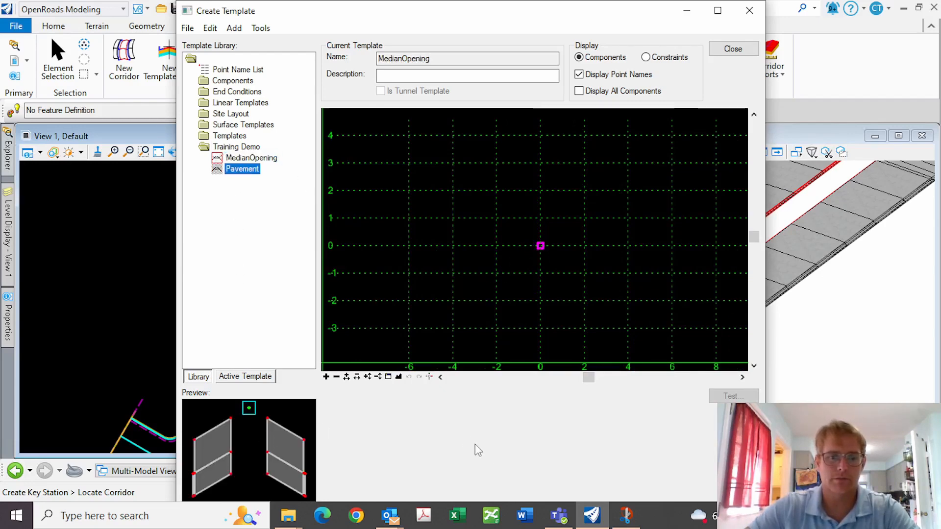
Set the horizontal offsets of points IEOP_R and IEOP_L to 0
key(F8)
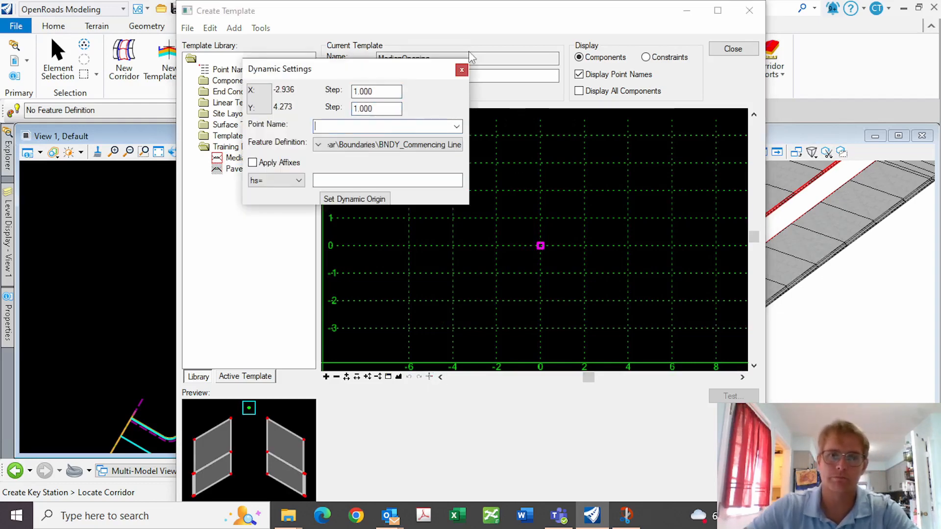
click(461, 70)
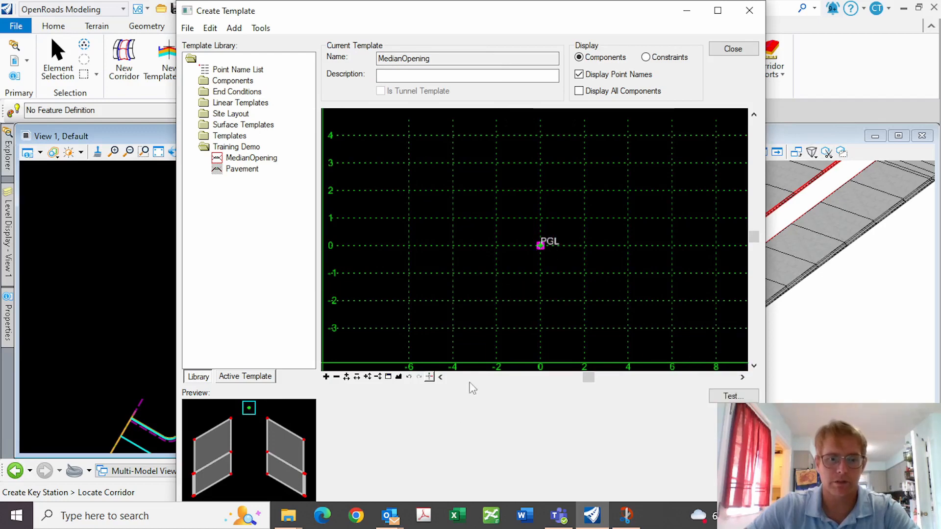
click(399, 377)
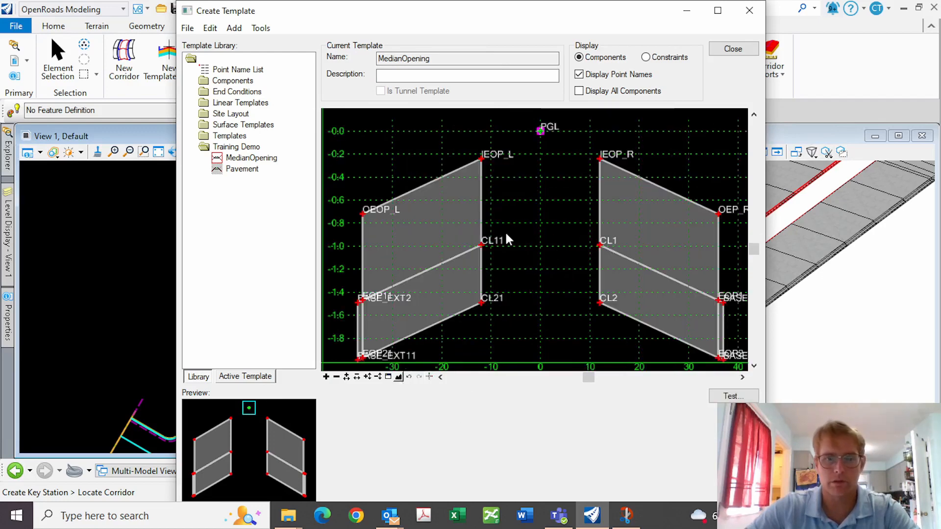
double_click(600, 160)
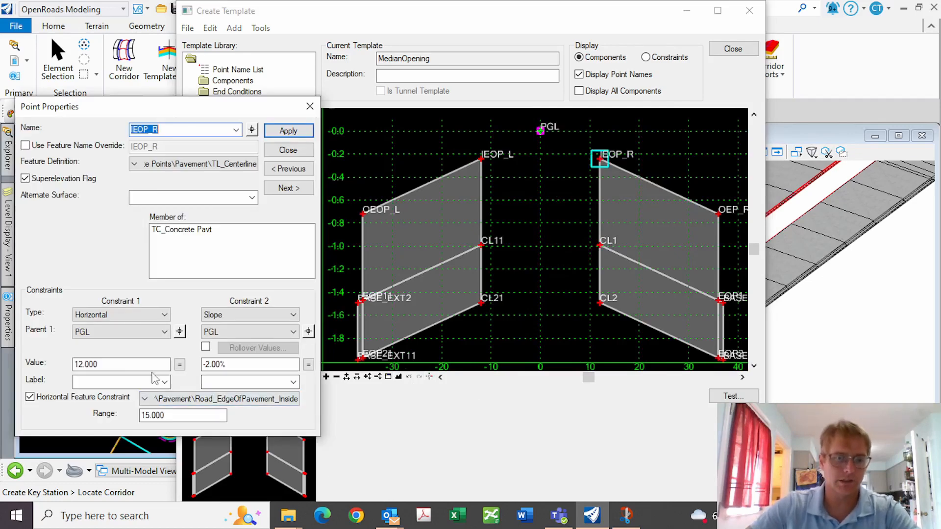
drag(109, 365, 3, 352)
text(0)
key(Return)
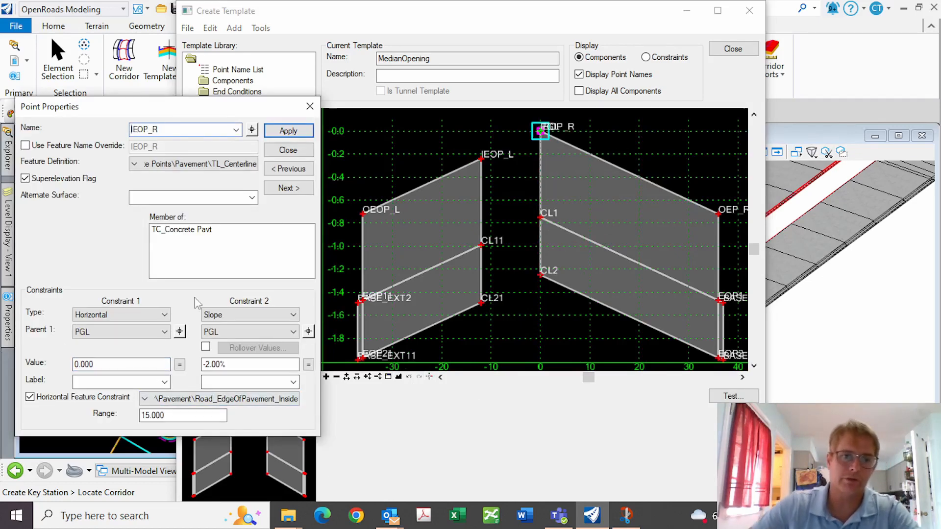
click(277, 151)
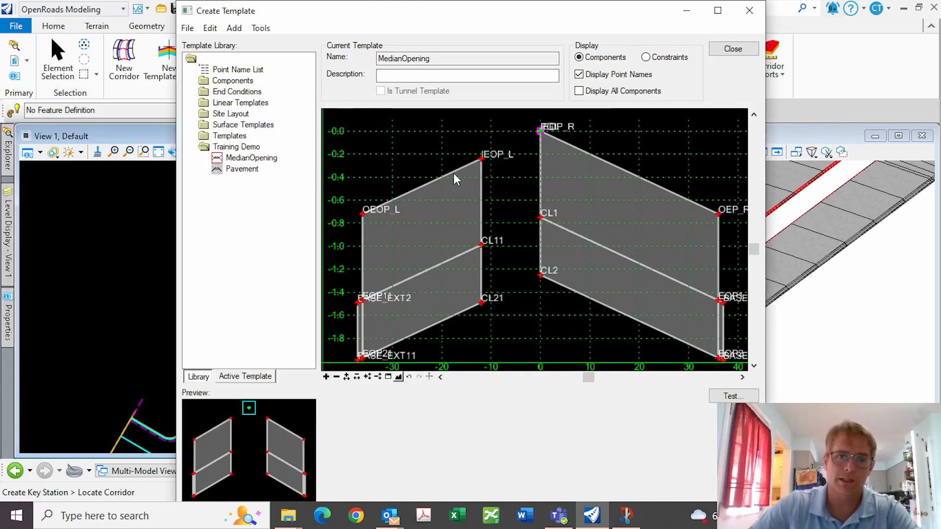
double_click(481, 158)
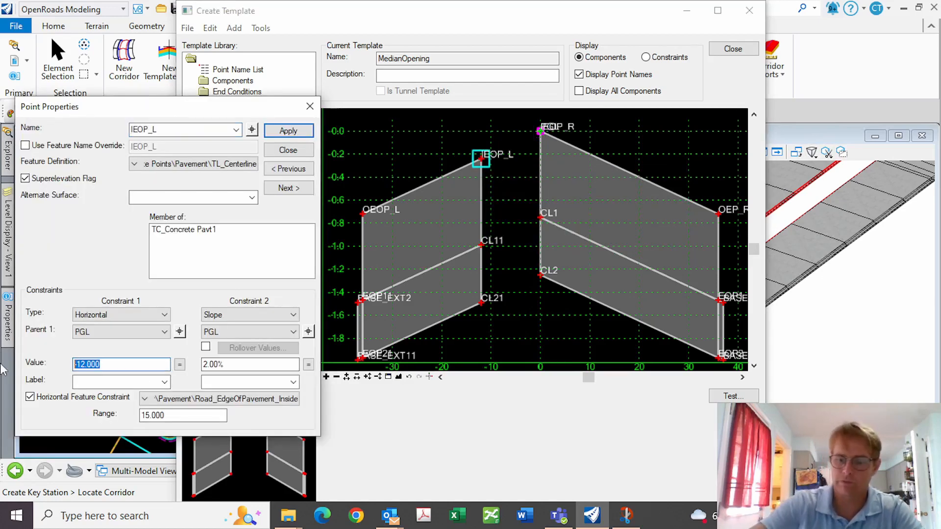
text(0)
key(Return)
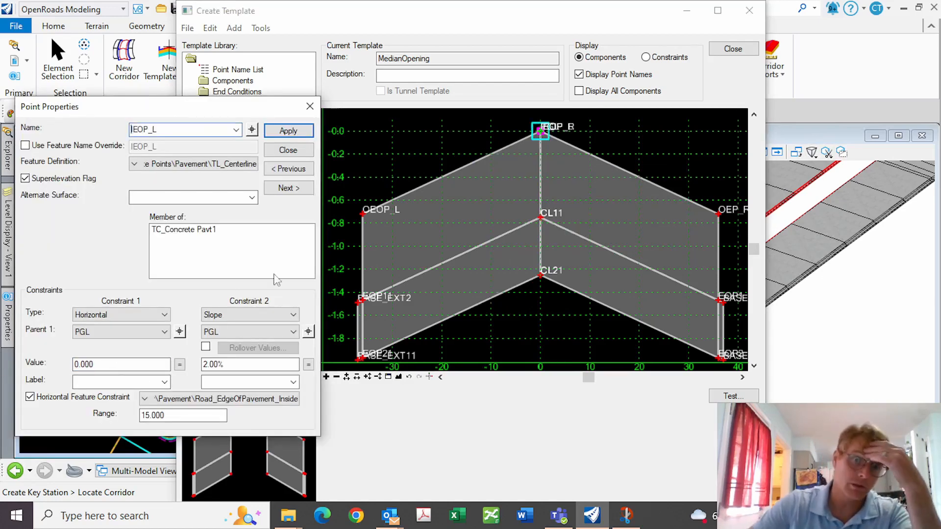
click(297, 150)
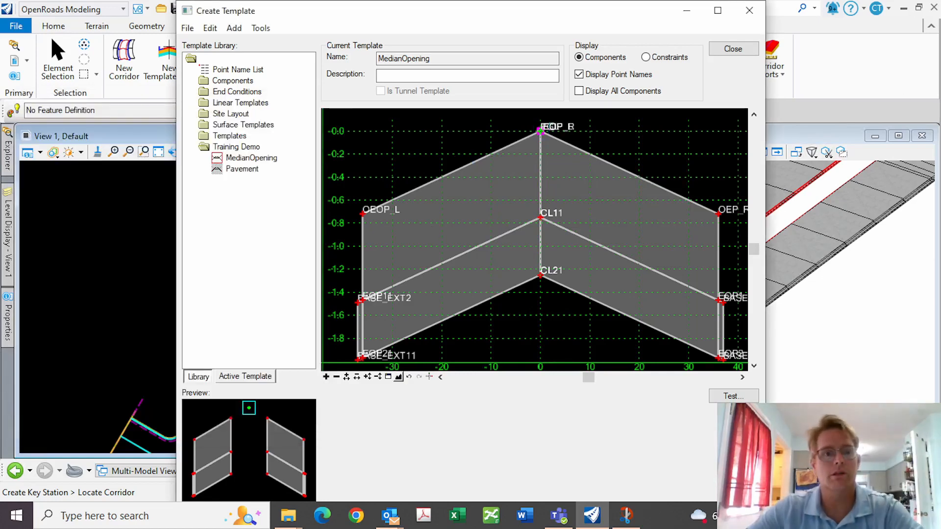
Save the template library with MedianOpening and close the template editor
click(187, 27)
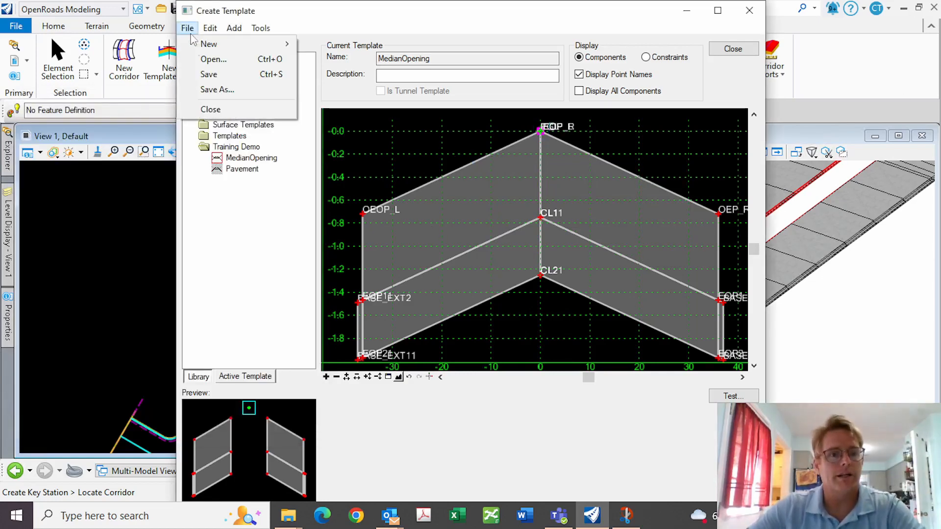
click(201, 73)
click(714, 50)
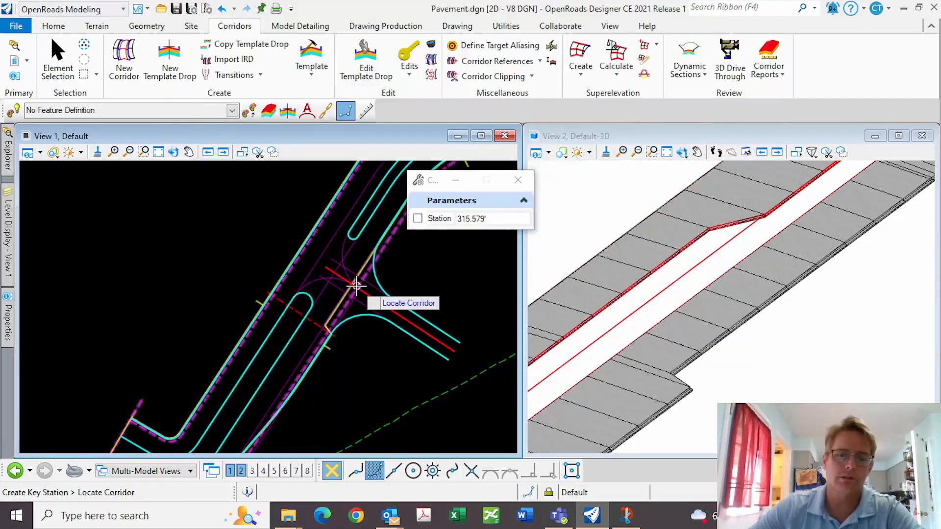
Start a new template drop on the Pavement corridor using Training Demo\MedianOpening
click(170, 55)
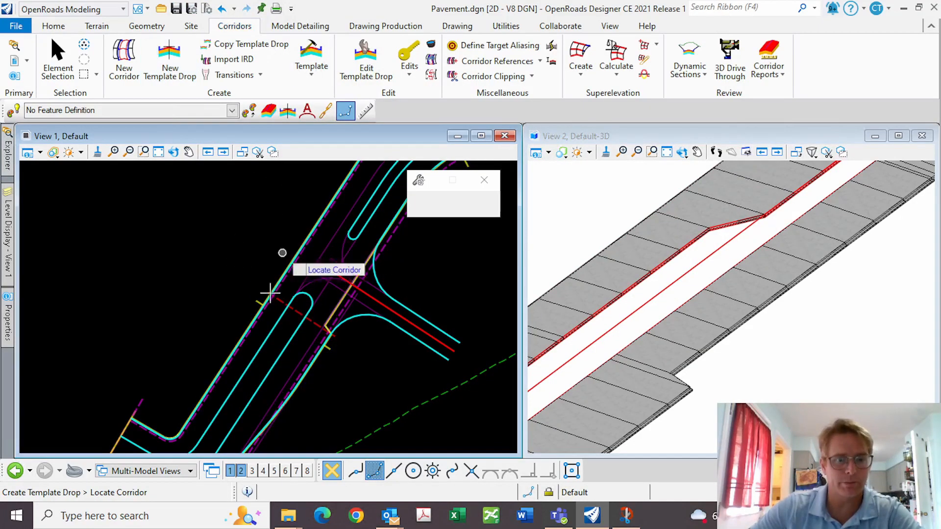
click(332, 355)
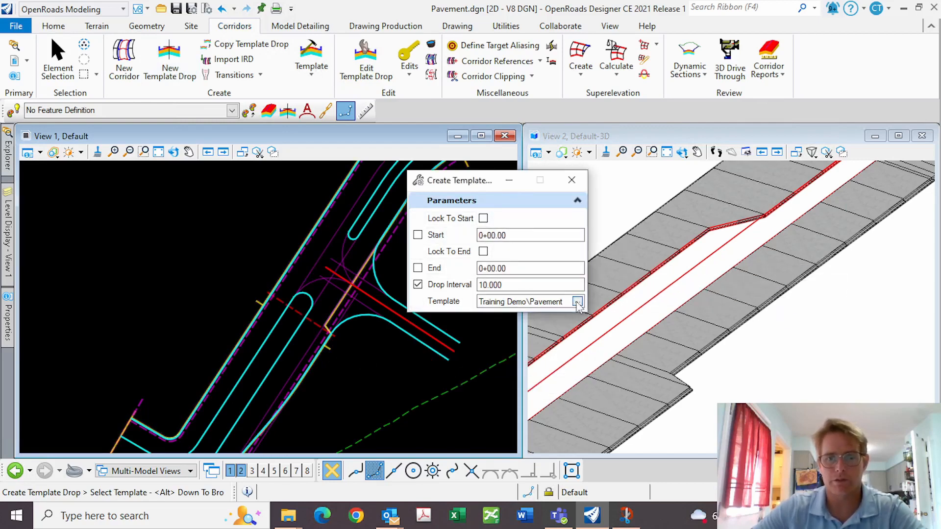
key(alt+Down)
click(276, 223)
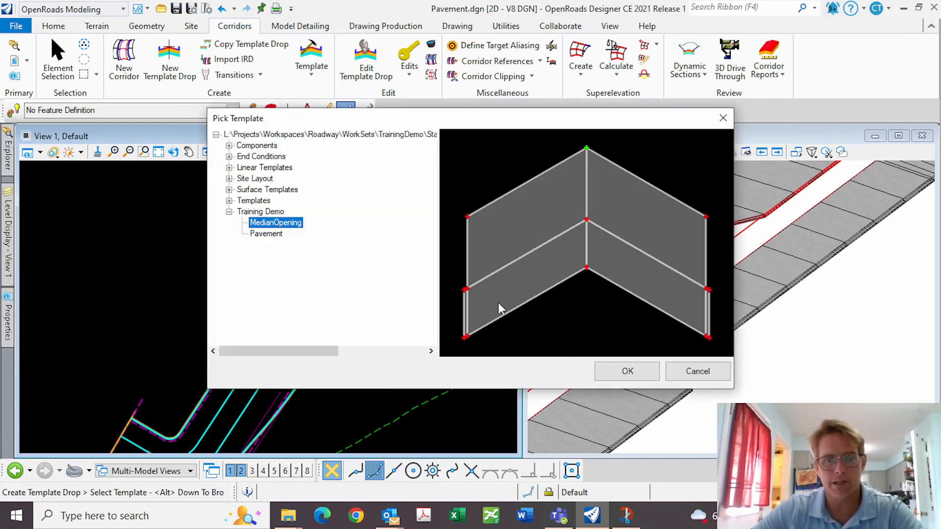
click(627, 371)
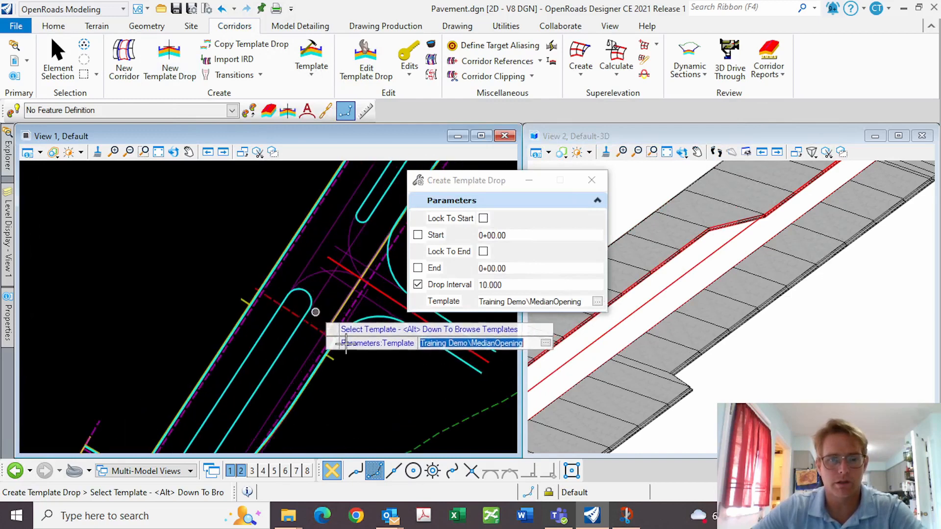
click(317, 307)
Apply the drop from station 3+27.58 to 4+27.58 at a 10.000 interval
scroll(314, 306, up, 2)
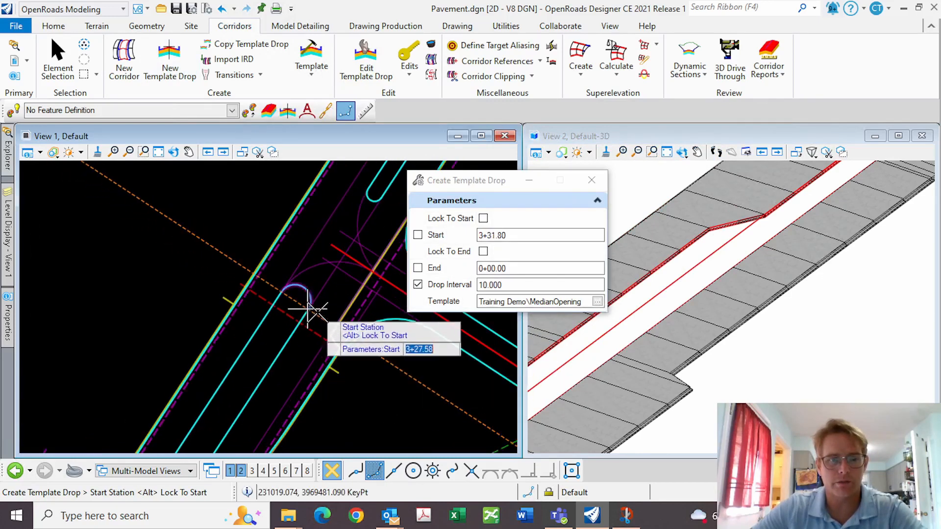
click(309, 308)
click(380, 200)
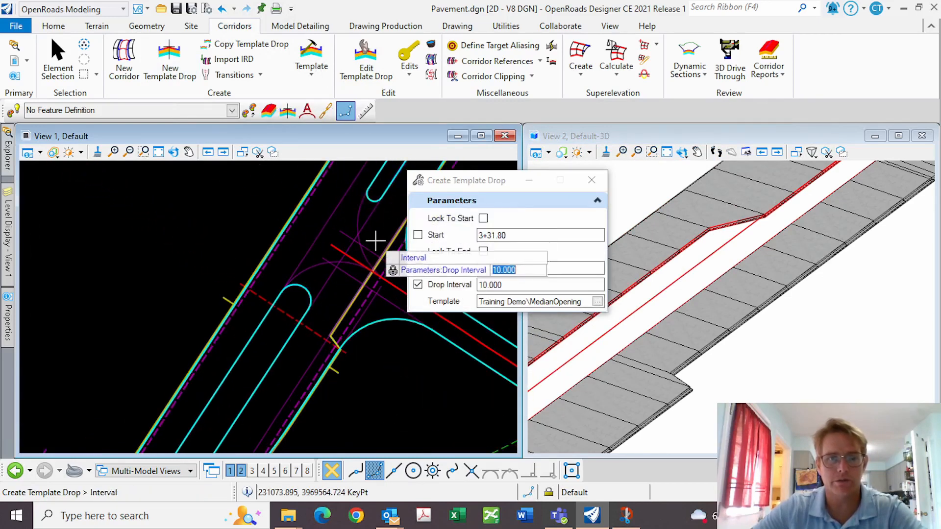
click(386, 399)
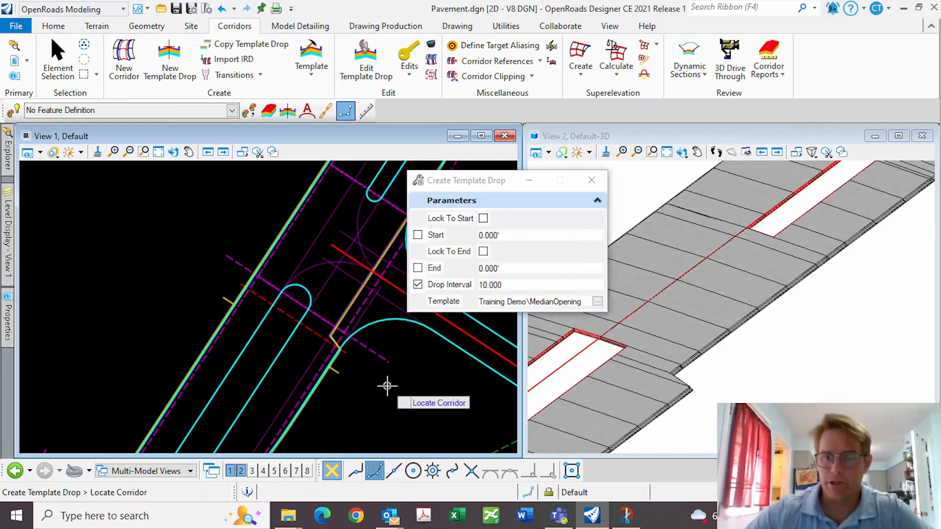
scroll(772, 238, down, 4)
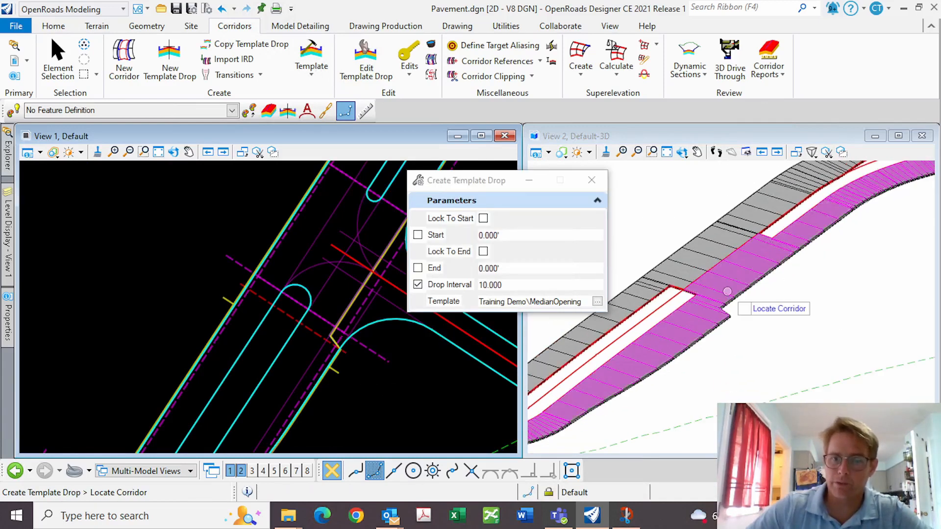
scroll(716, 312, up, 2)
click(242, 259)
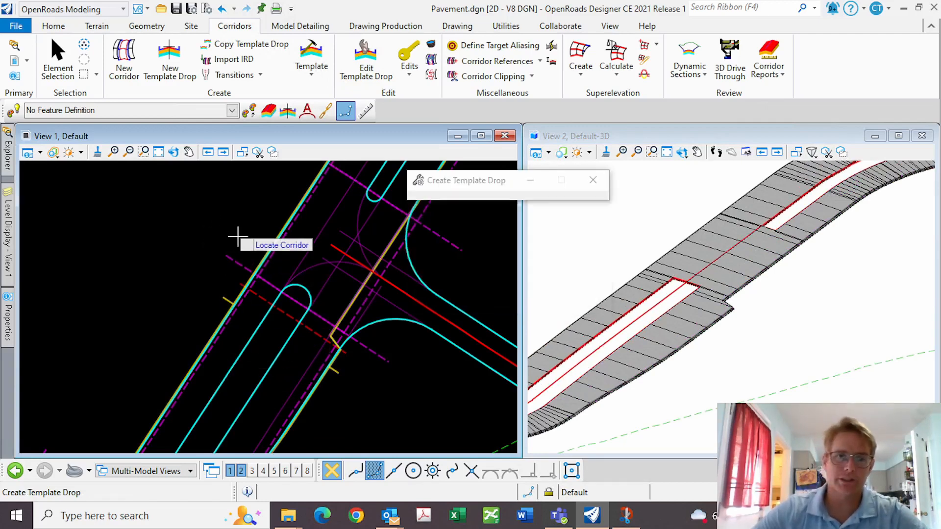
Reopen the template library and expand the Components > Curbs folders
click(312, 69)
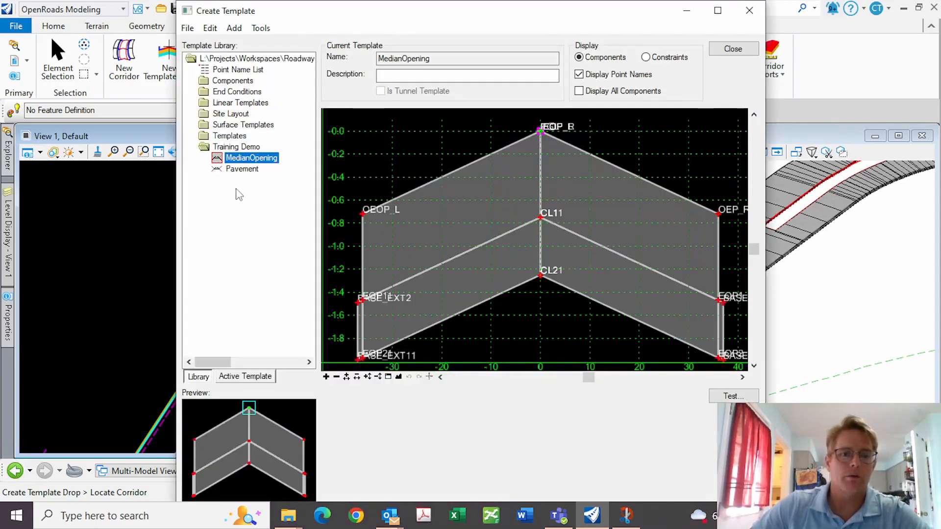
double_click(220, 81)
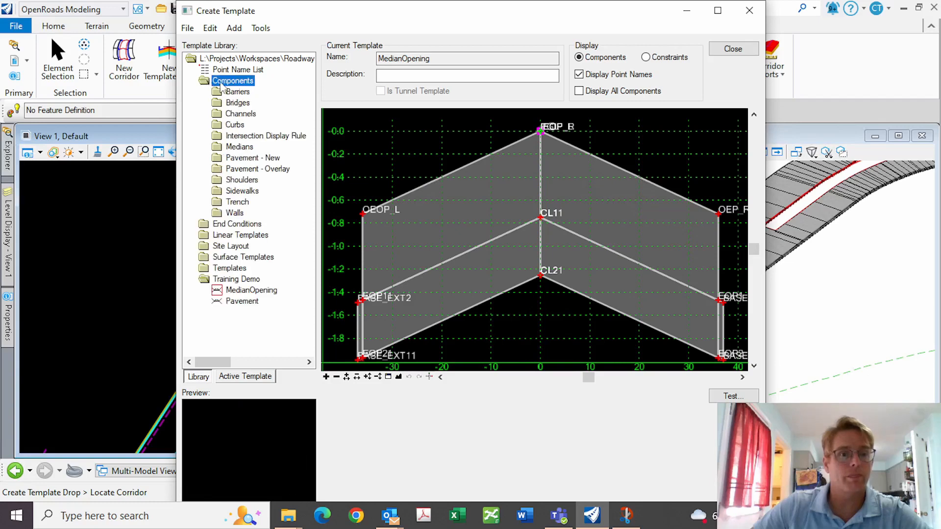
double_click(235, 126)
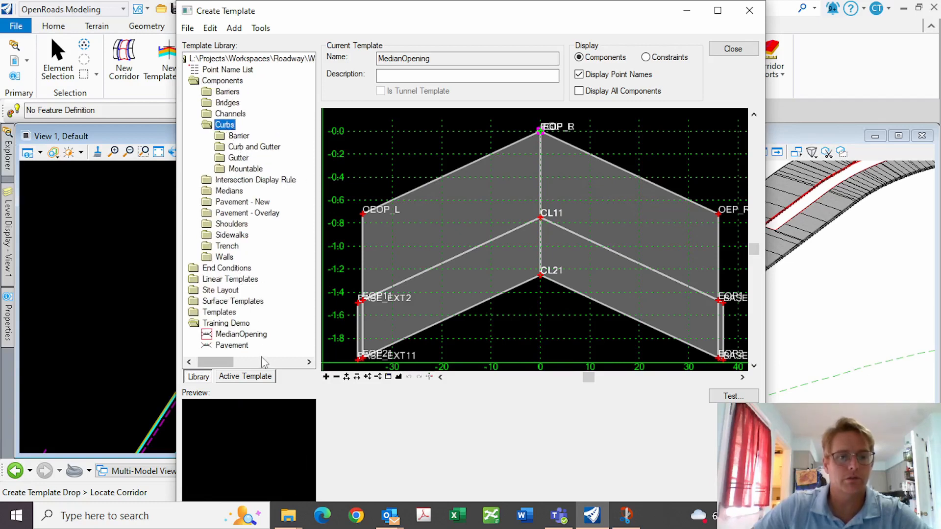
right_click(247, 347)
click(227, 324)
Add a new template named TxDOTCurbGutterType2 to the Training Demo folder
right_click(229, 326)
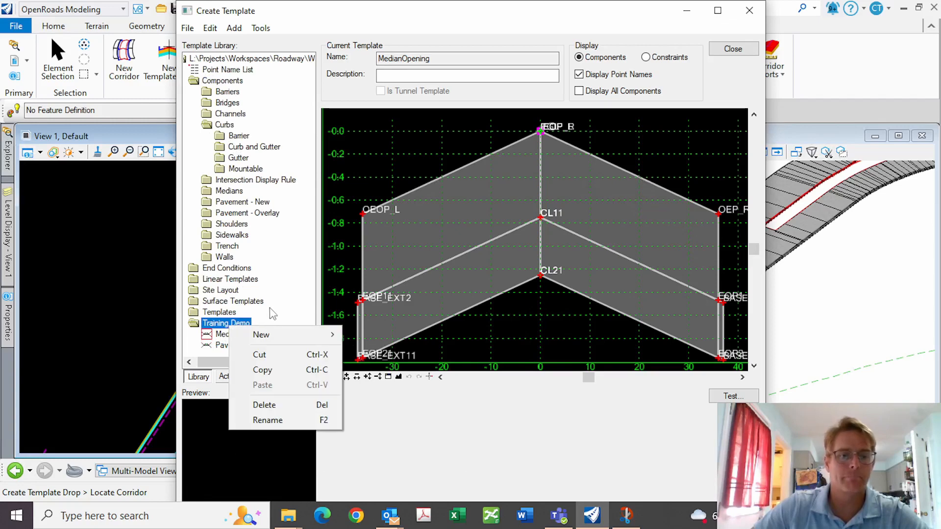
mouse_move(273, 335)
click(375, 349)
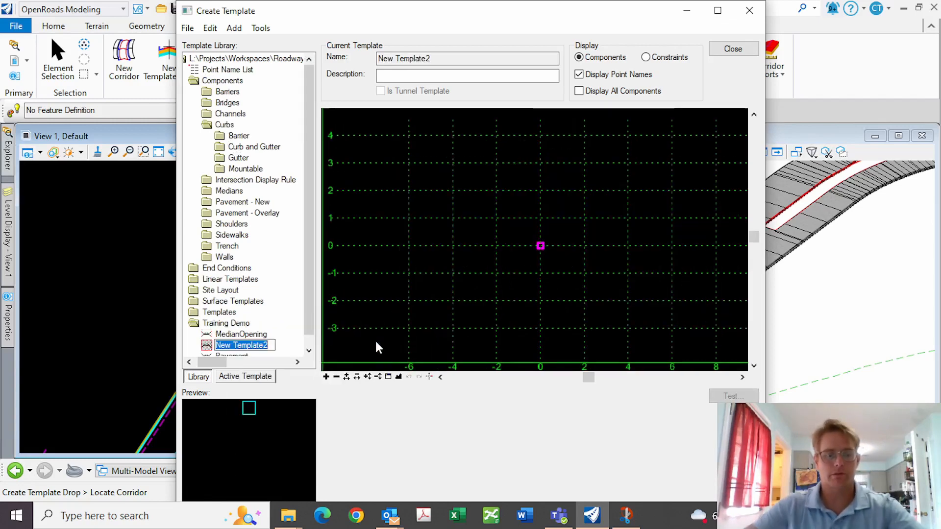
text(TxDO)
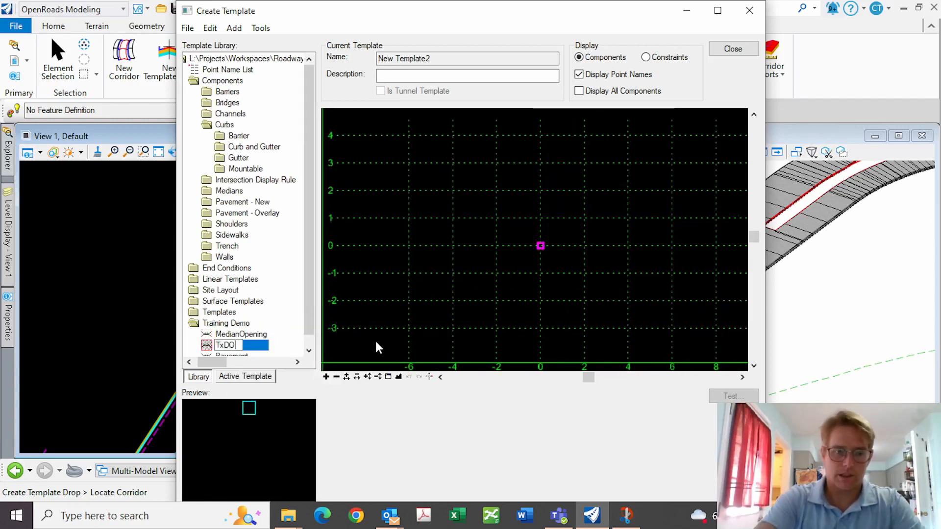
text(TCG)
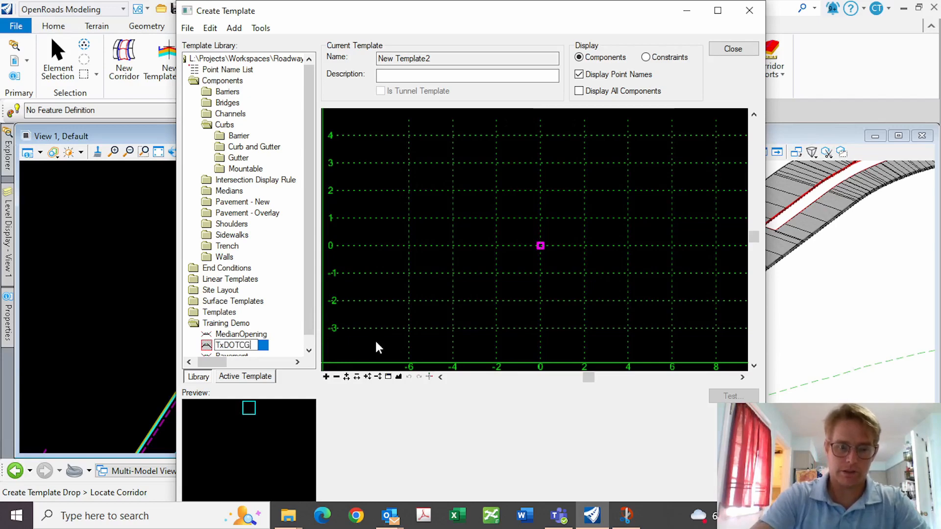
key(BackSpace)
text(ur)
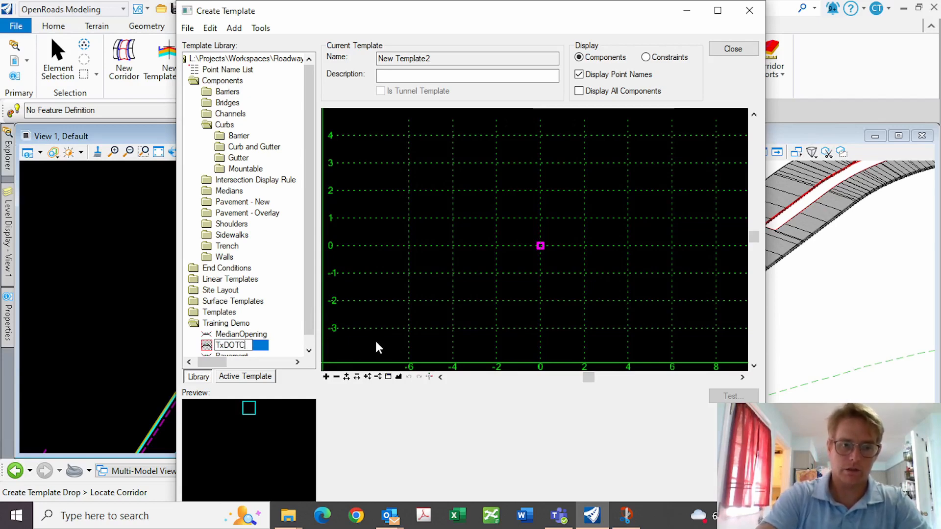
text(bGut)
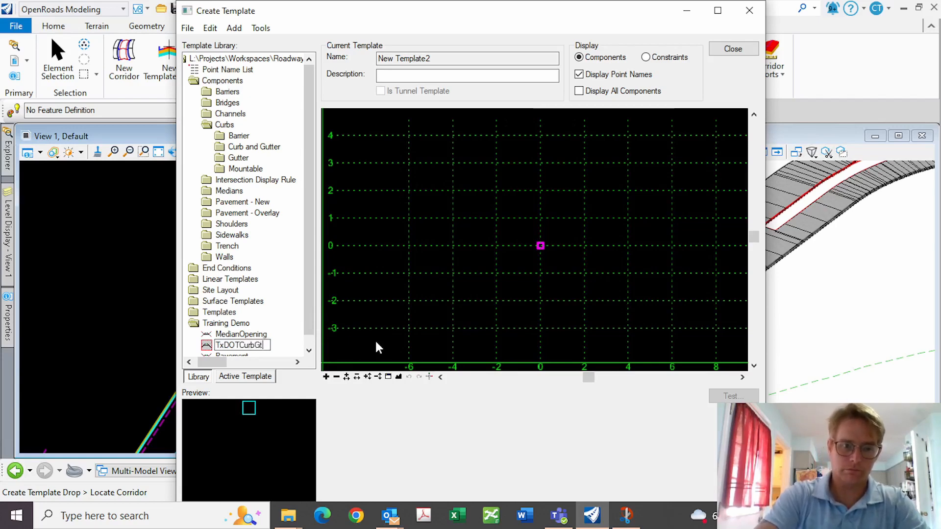
text(ter)
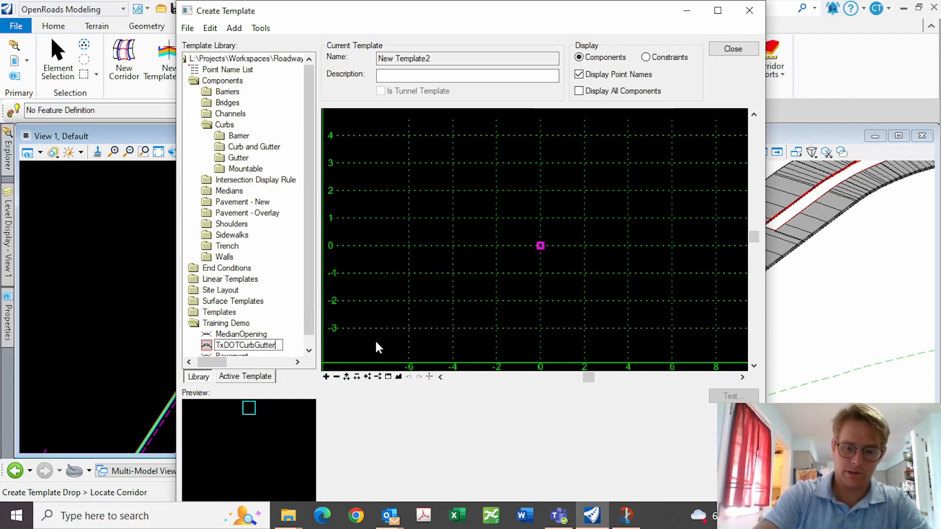
text(Typ)
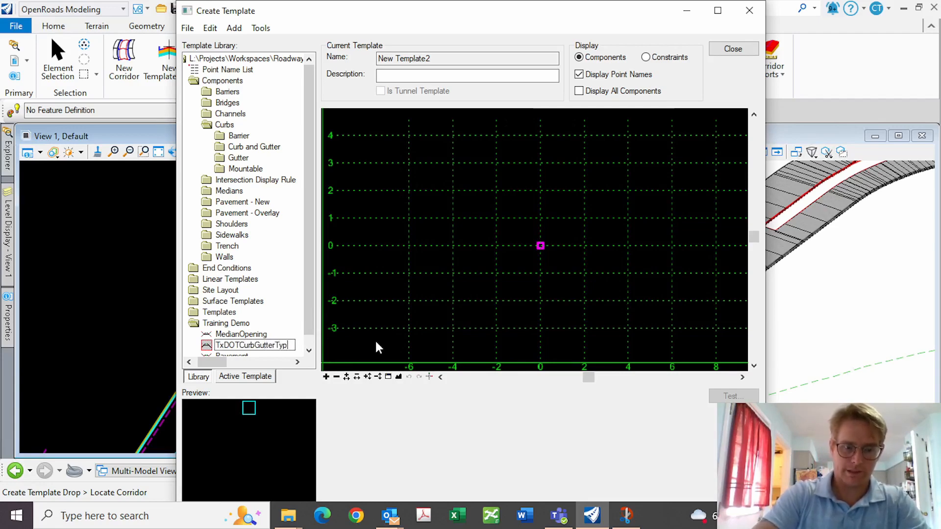
text(e2)
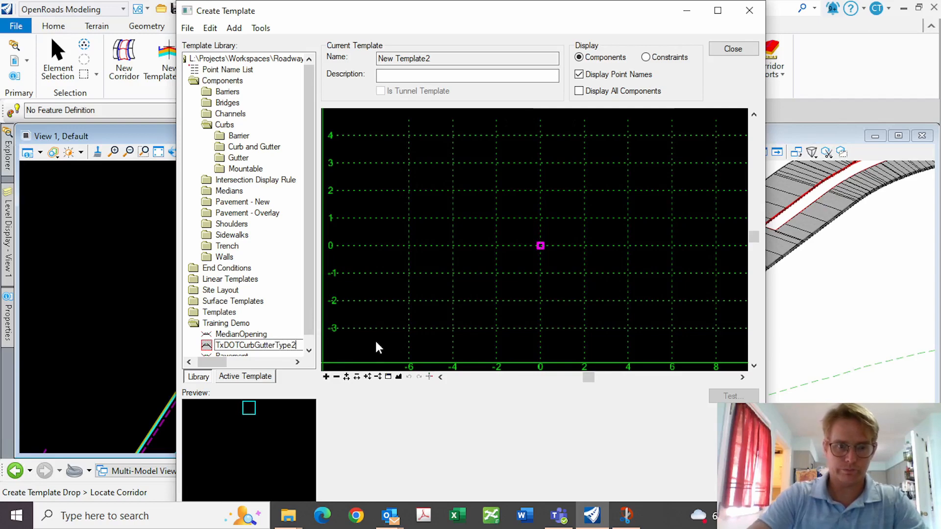
key(Return)
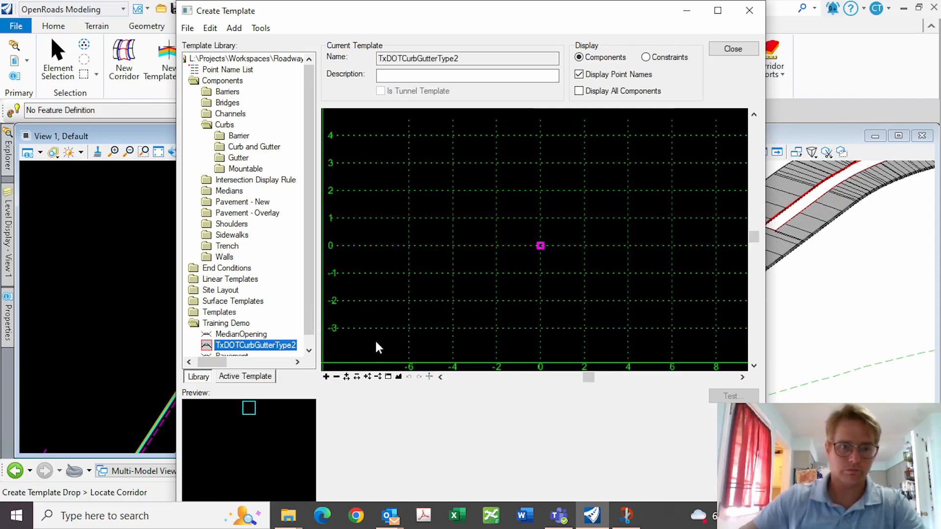
Expand the Curb and Gutter folder and preview the Curb and Gutter Type 1 component
click(237, 149)
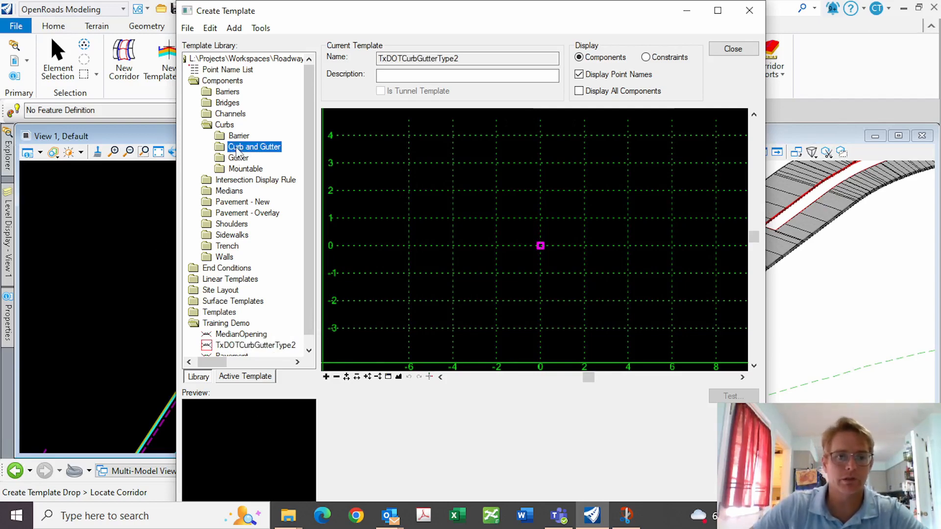
click(237, 148)
double_click(235, 147)
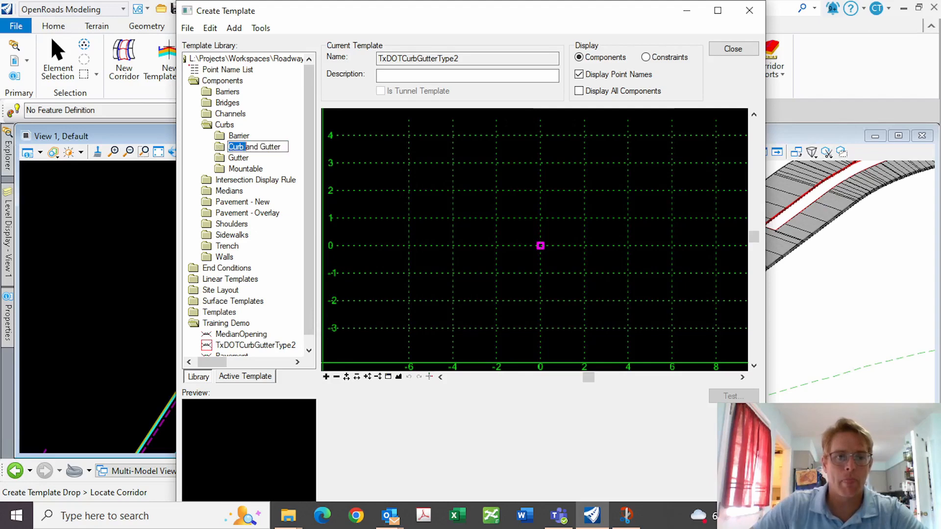
double_click(217, 149)
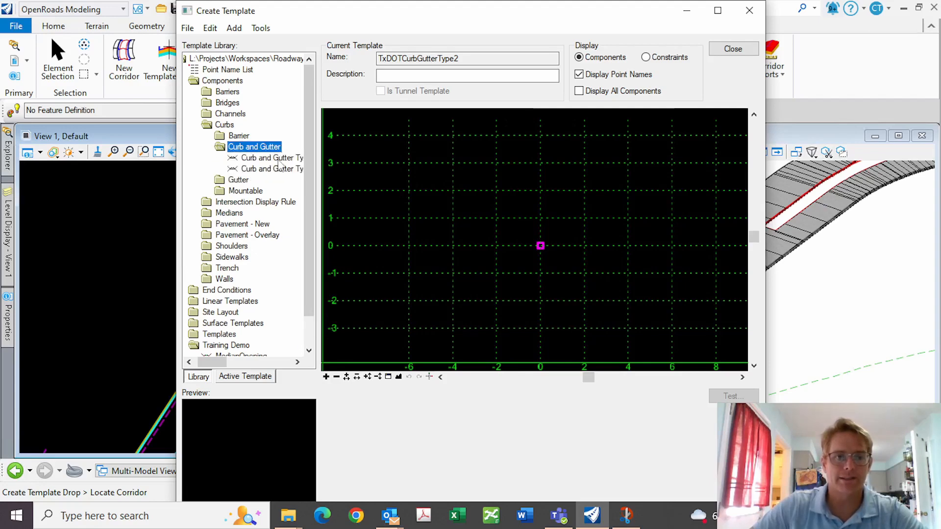
click(277, 157)
Place Curb and Gutter Type 1 at the template origin with a dynamic step of 1.000
drag(260, 158, 490, 436)
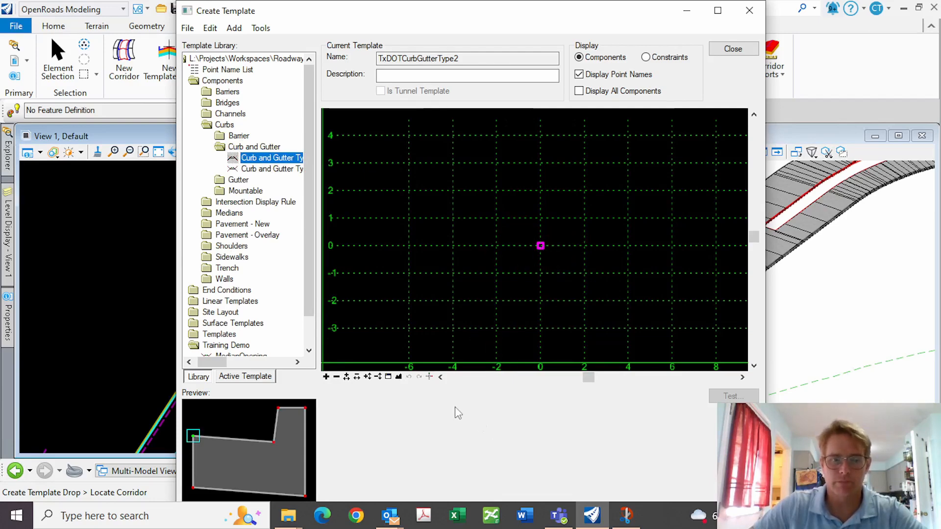
click(429, 376)
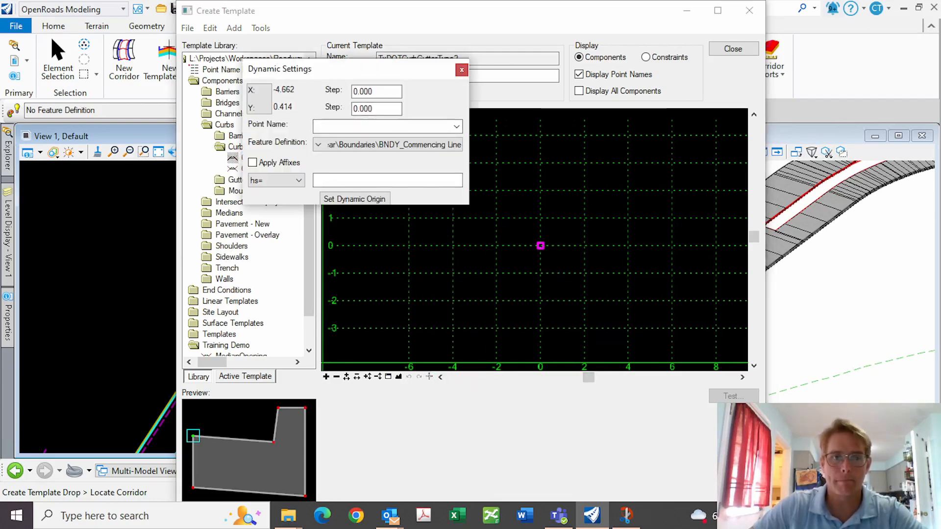
drag(376, 92, 301, 86)
text(1)
key(Tab)
text(1)
key(Tab)
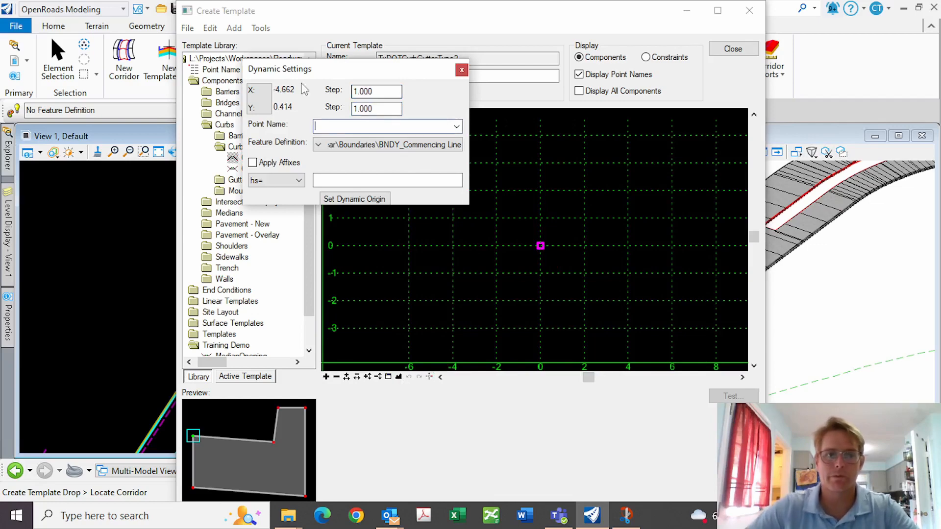
click(462, 69)
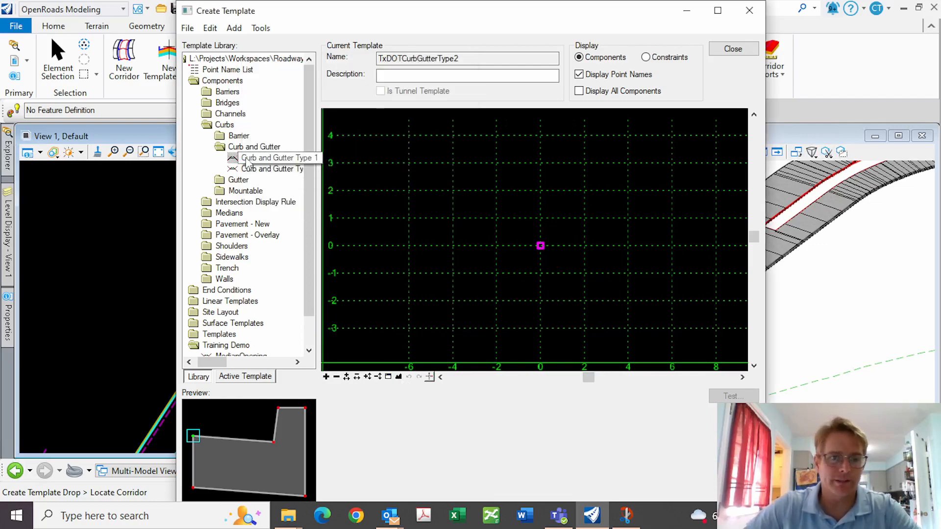
drag(247, 161, 540, 246)
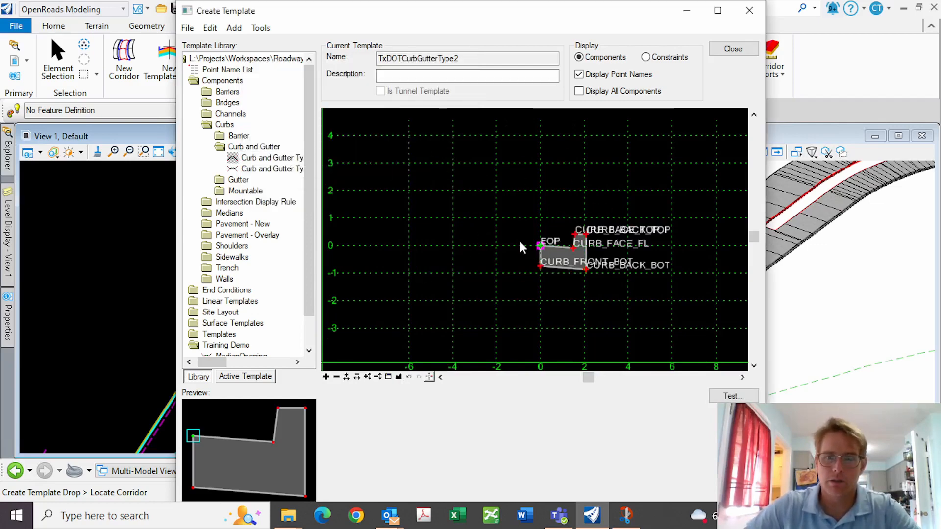
scroll(520, 243, up, 5)
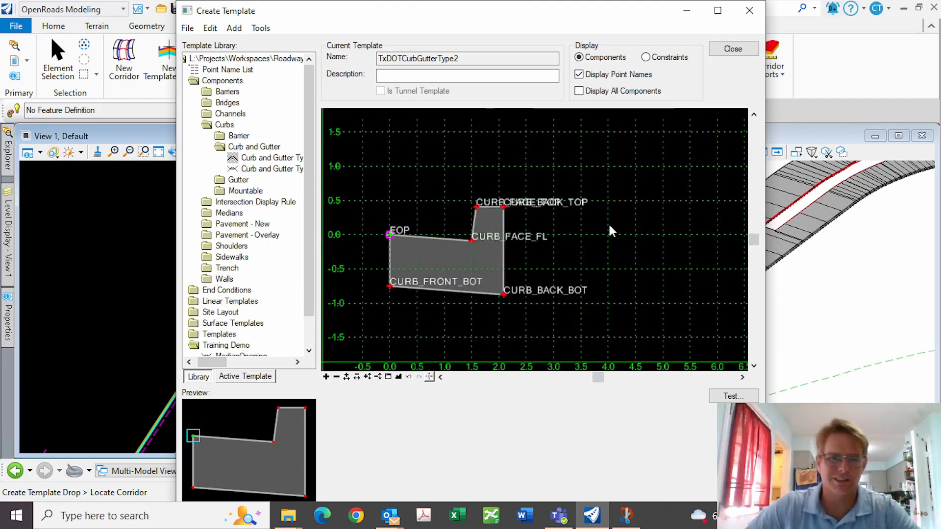
Change CURB_FACE_FL's gutter width constraint to 16/12 (1.333) and apply it
double_click(470, 241)
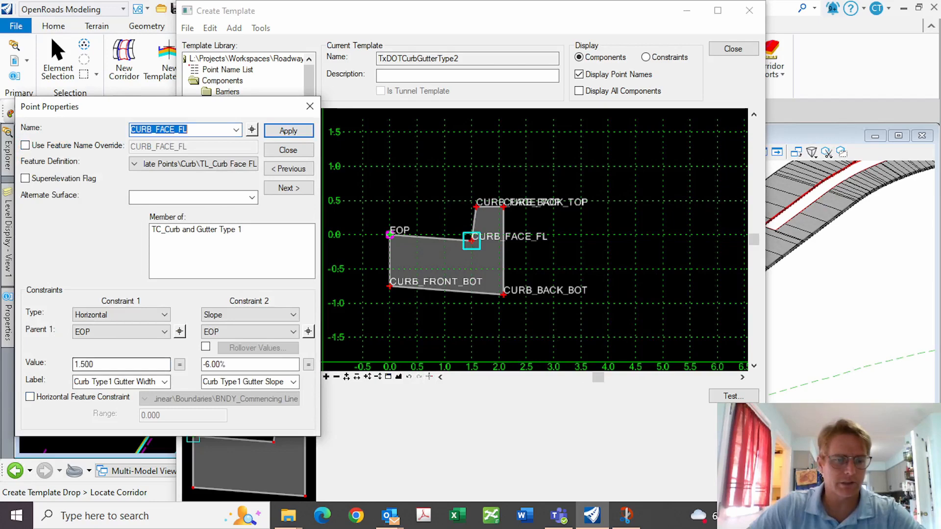
drag(109, 364, 14, 362)
text(1)
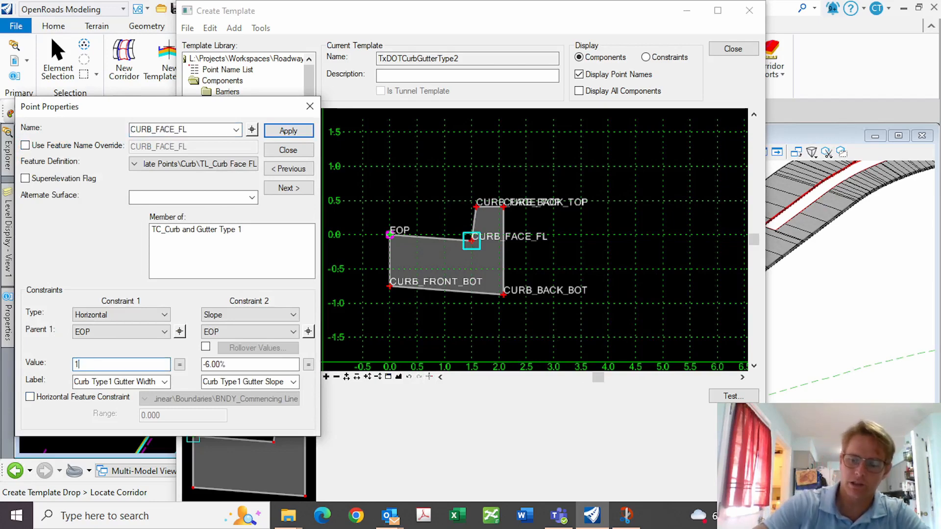
text(6/12)
key(Return)
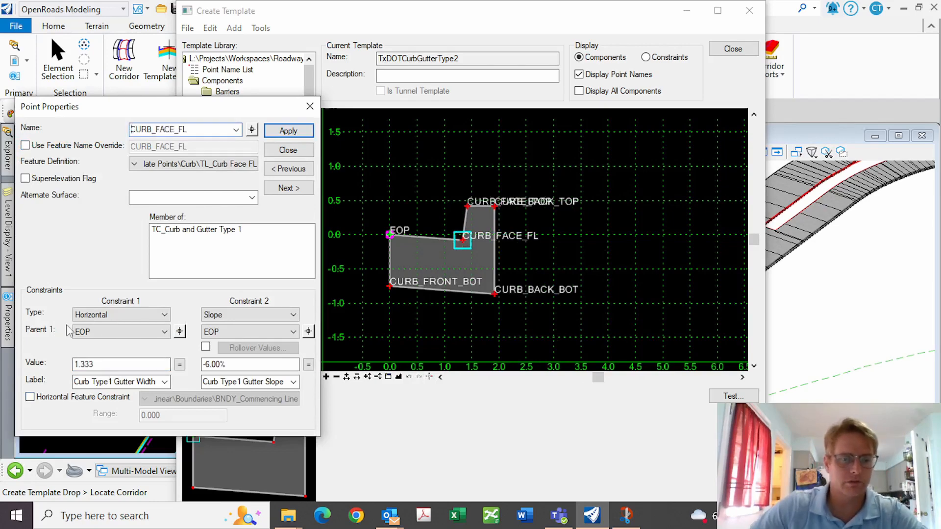
click(284, 132)
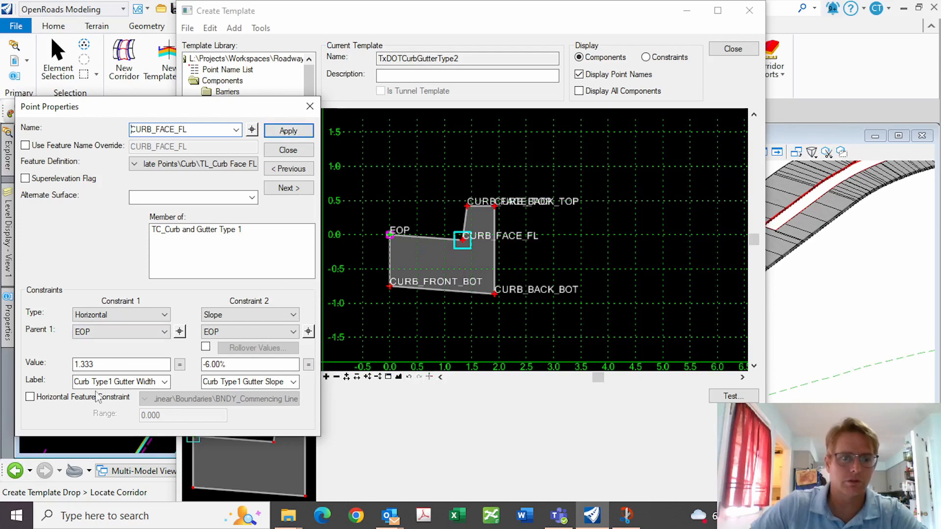
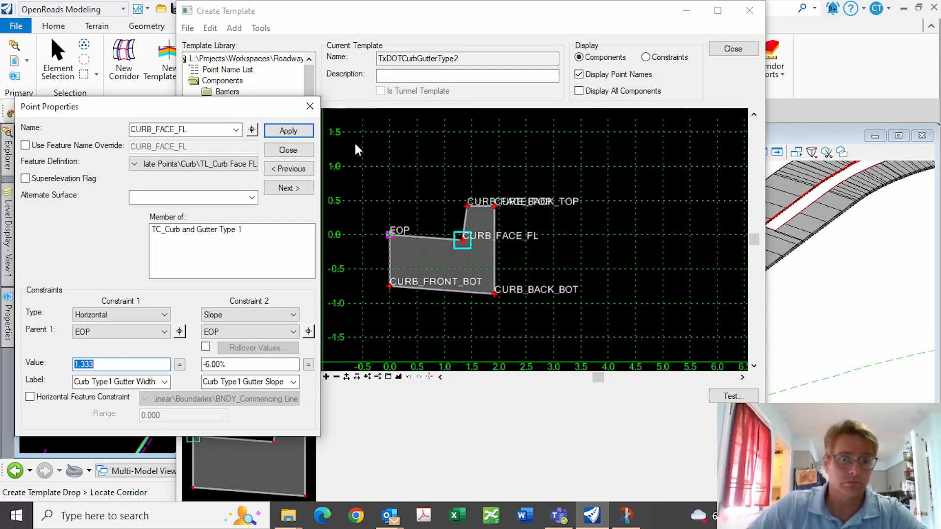
Set CURB_FACE_FL's gutter slope constraint to -2.00%
key(Tab)
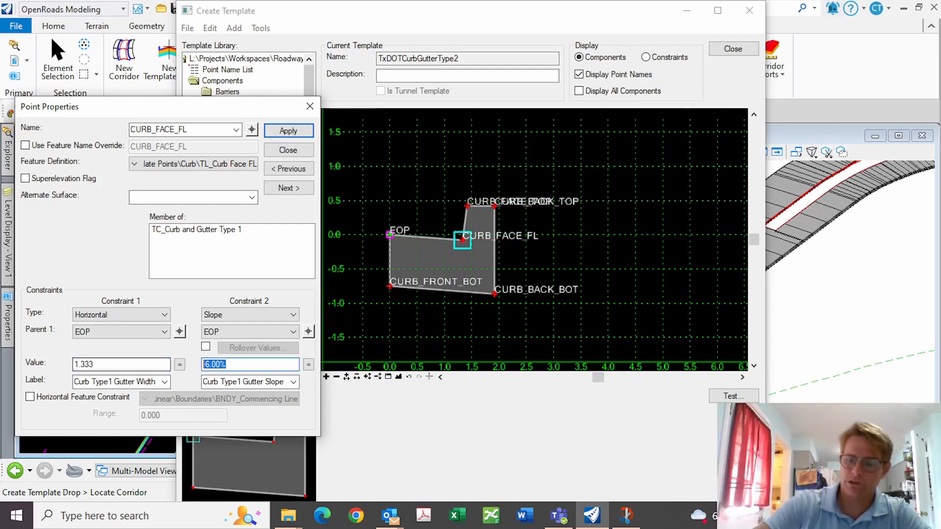
text(-2)
key(Return)
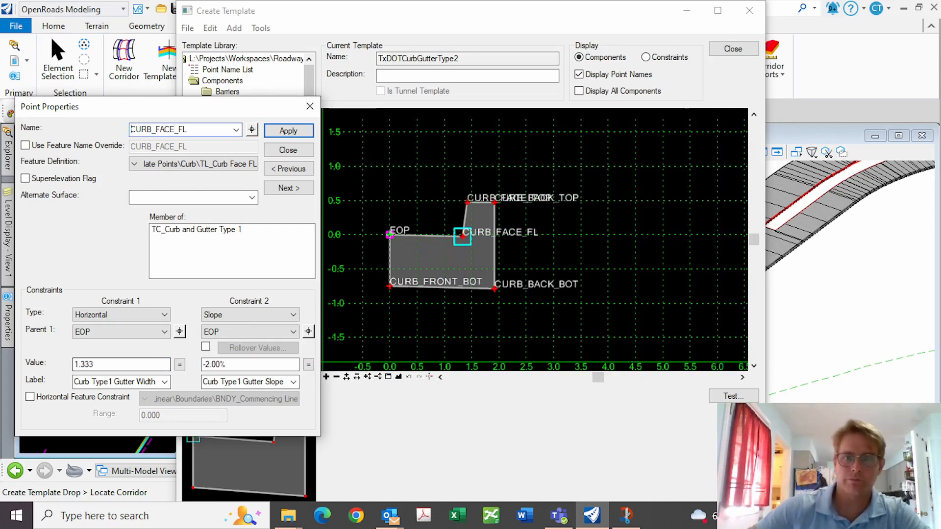
click(288, 150)
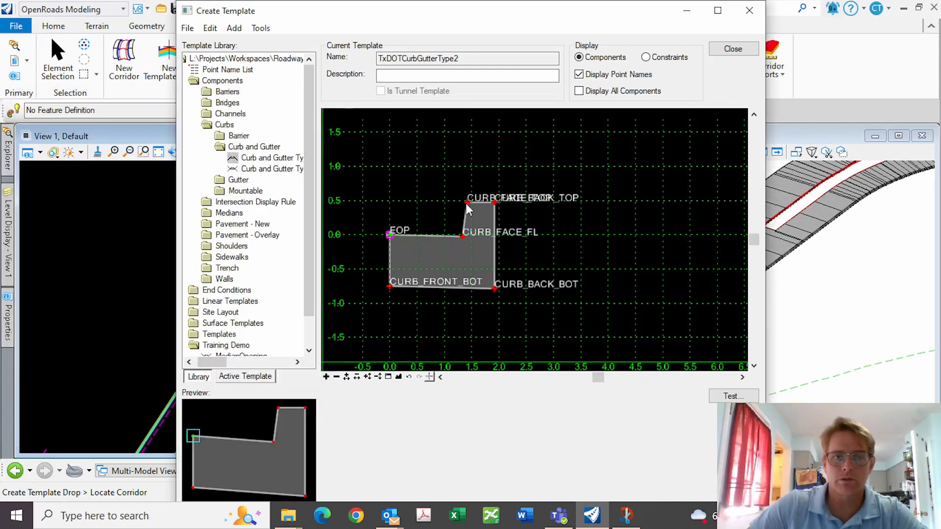
Change CURB_FACE_TOP's curb face offset to 2/12 (0.167)
double_click(467, 203)
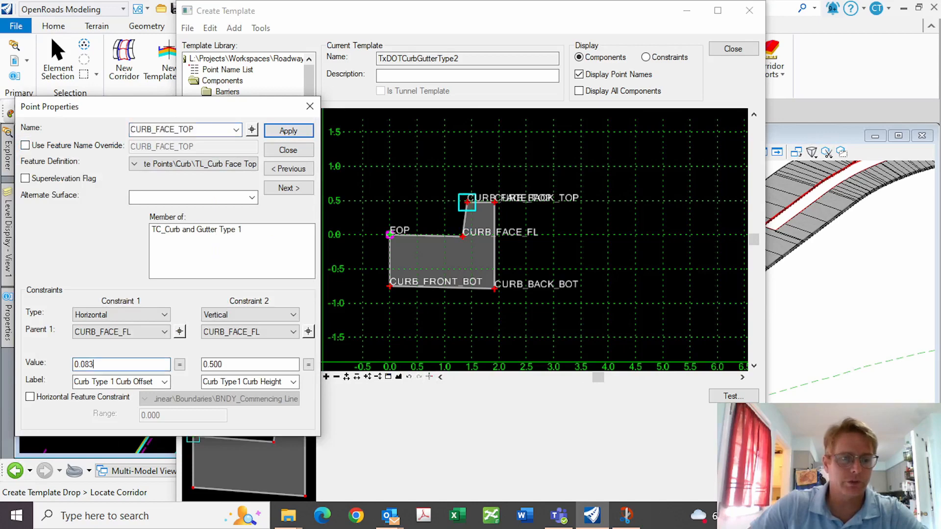
double_click(83, 364)
text(2/12)
key(Return)
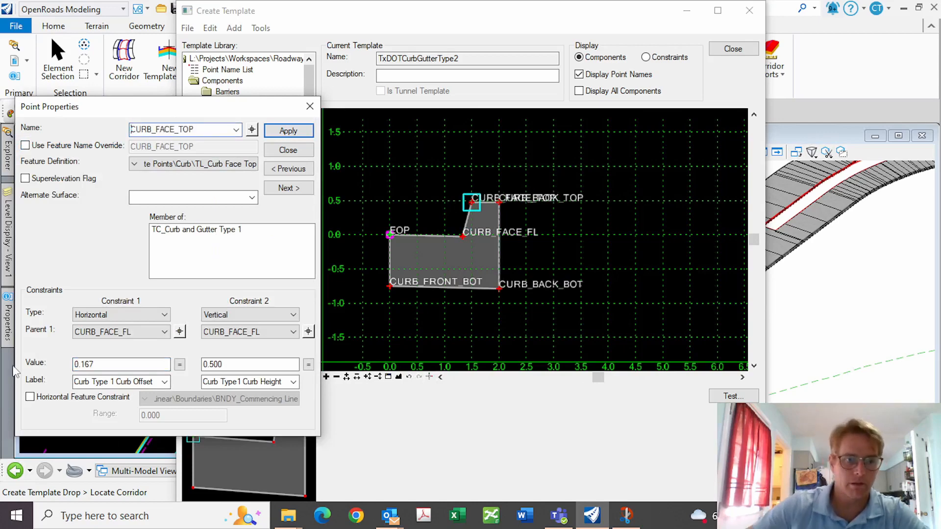
click(300, 151)
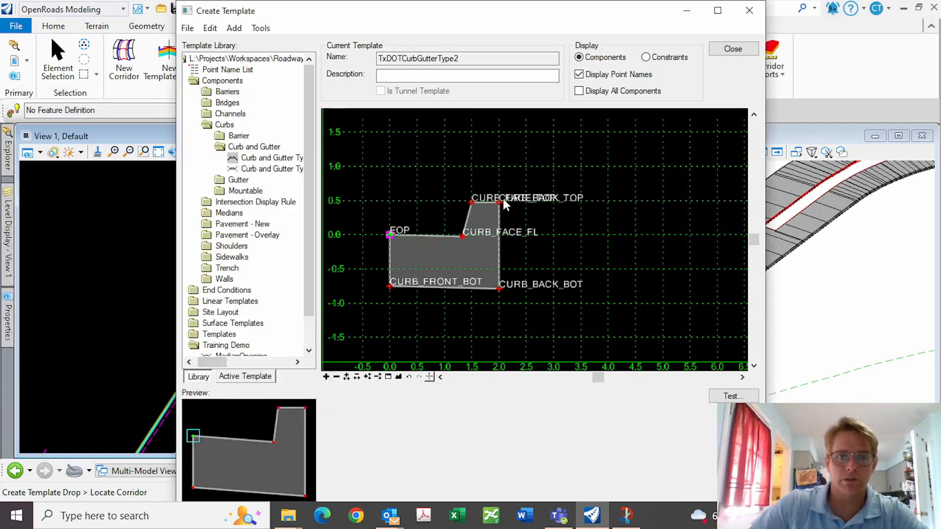
Test EOP and CURB_FACE_FL as CURB_BACK_TOP's horizontal parent, then restore CURB_FACE_TOP
double_click(500, 203)
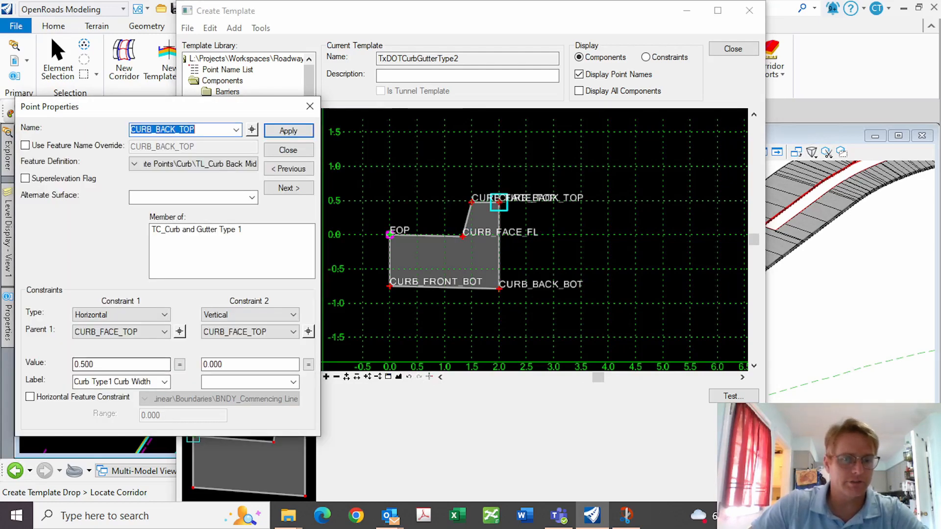
click(179, 332)
click(389, 236)
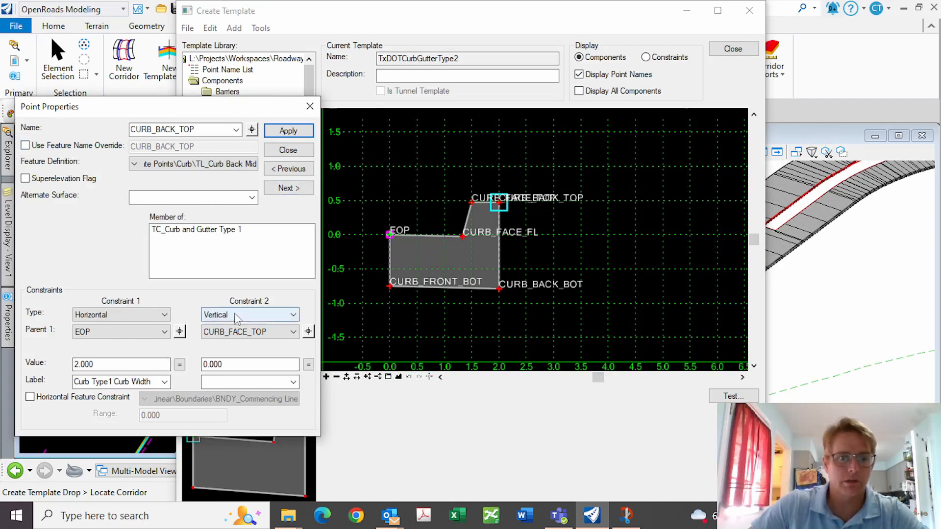
click(181, 331)
click(463, 235)
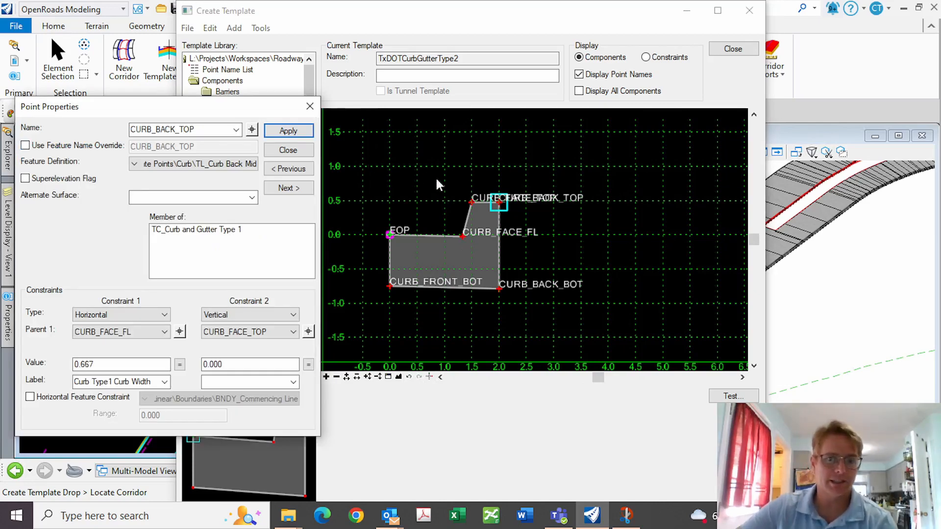
click(180, 333)
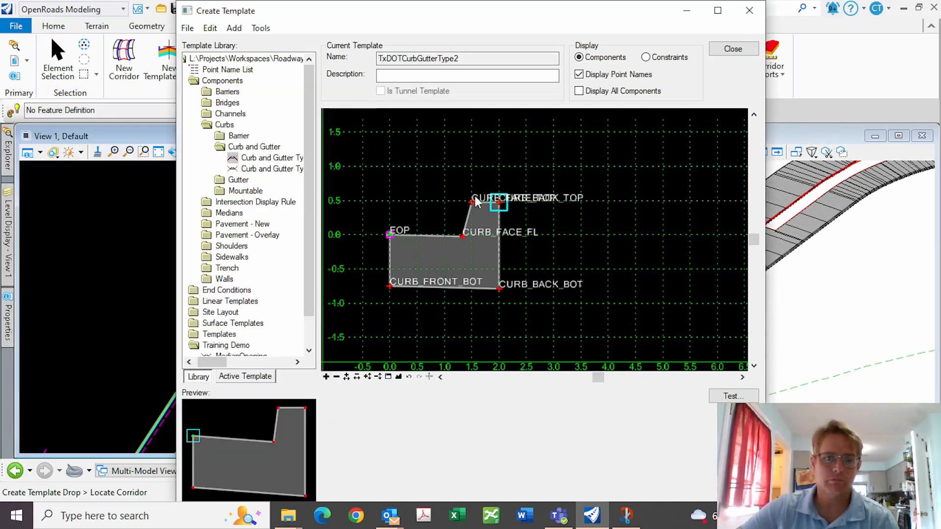
click(470, 204)
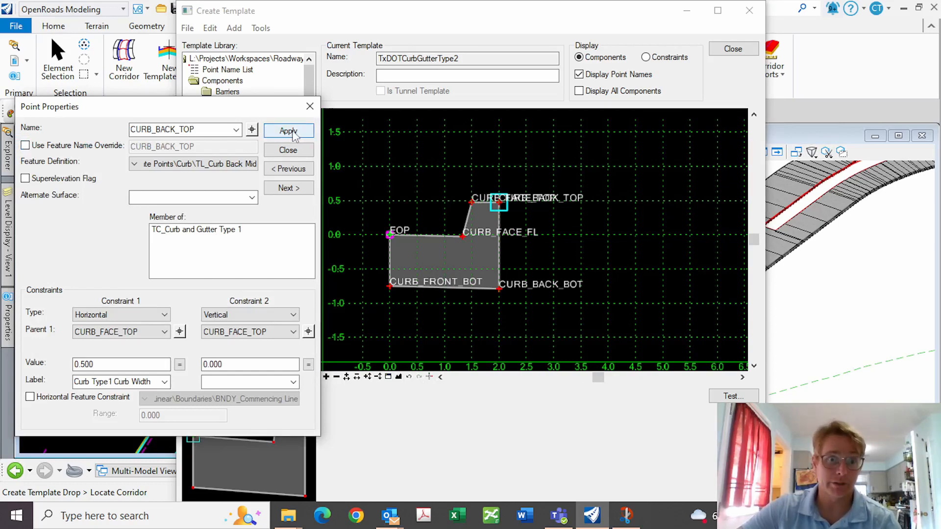
click(296, 153)
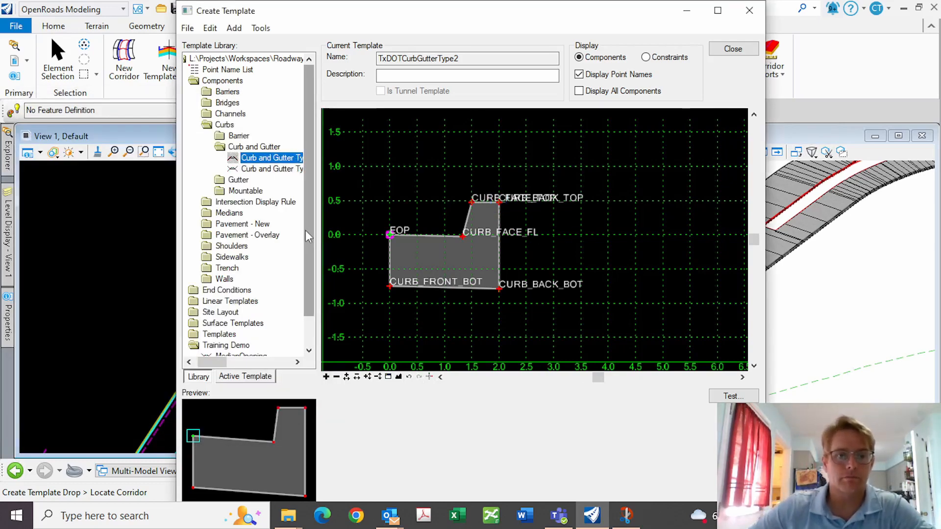
Save the TxDOTCurbGutterType2 template from the File menu
scroll(305, 230, down, 1)
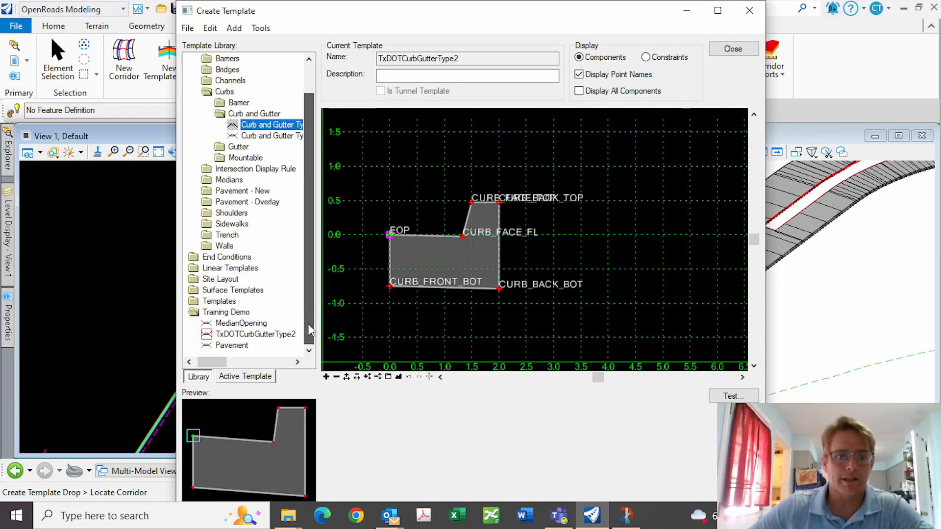
click(268, 336)
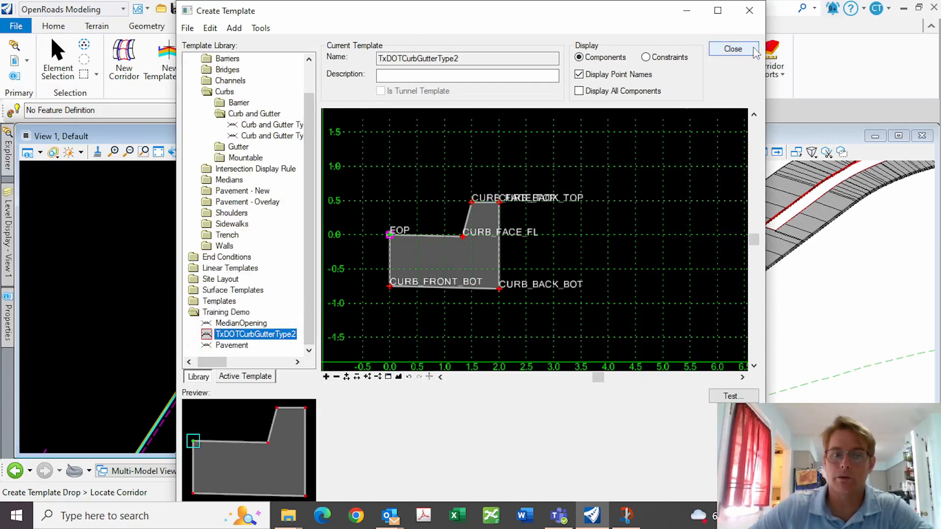
click(257, 323)
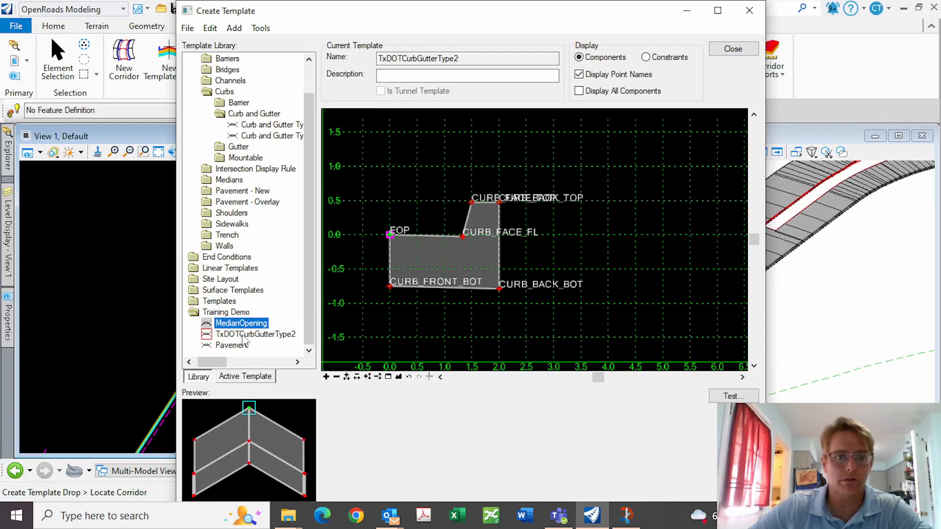
click(244, 337)
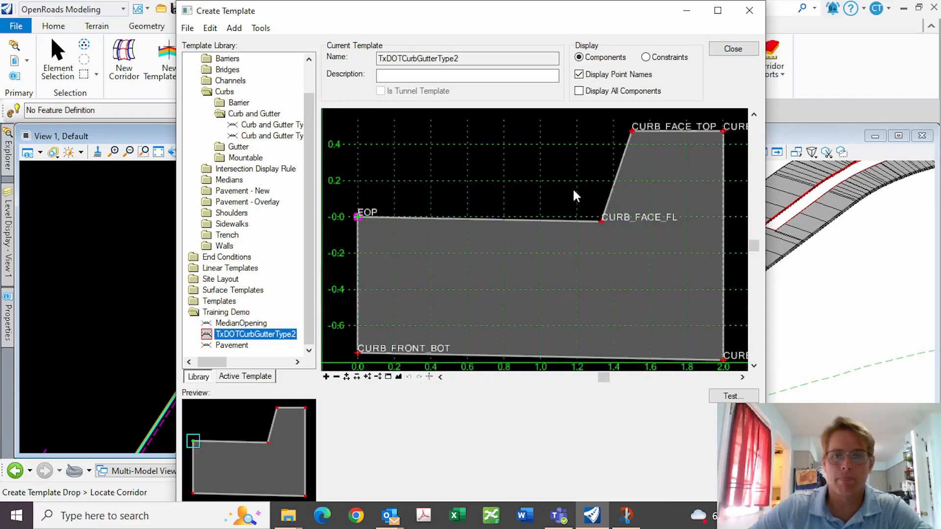
click(188, 28)
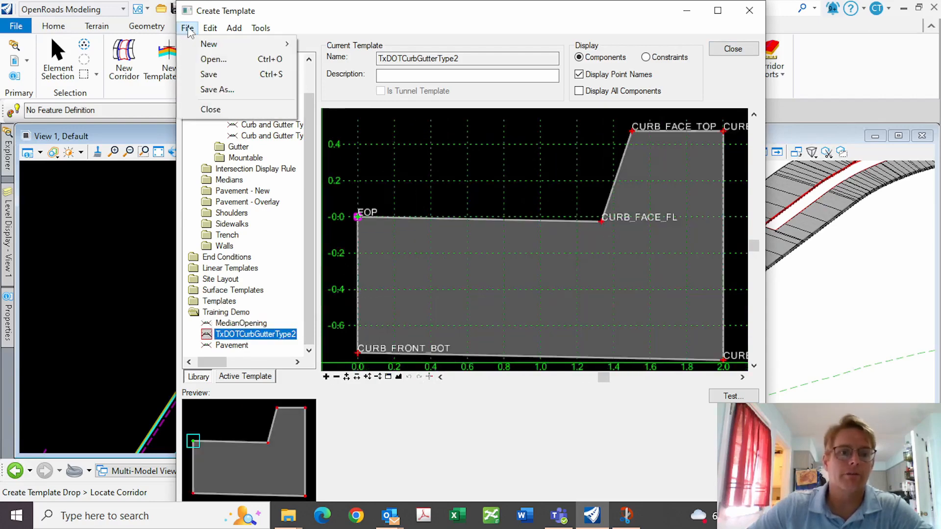
click(209, 74)
Bring up the New > Template choice on the Training Demo folder
right_click(494, 160)
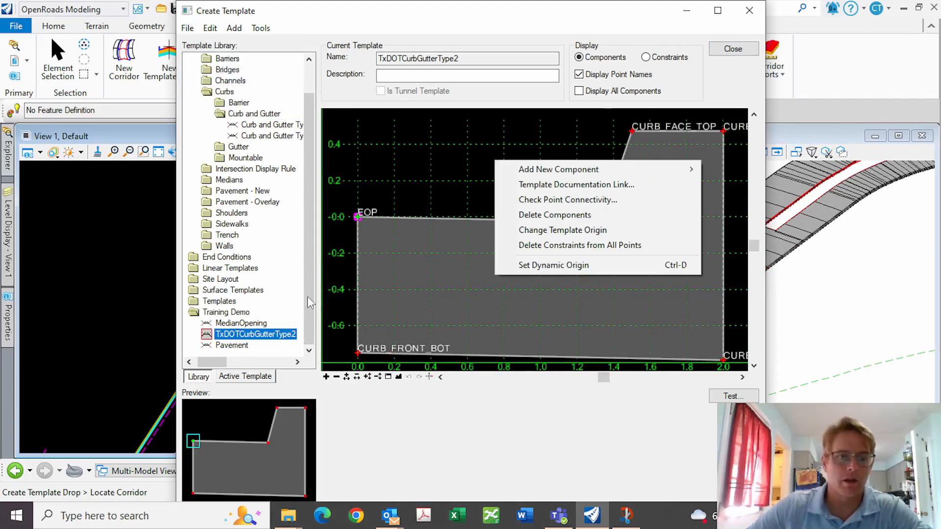
click(226, 312)
right_click(252, 314)
mouse_move(314, 322)
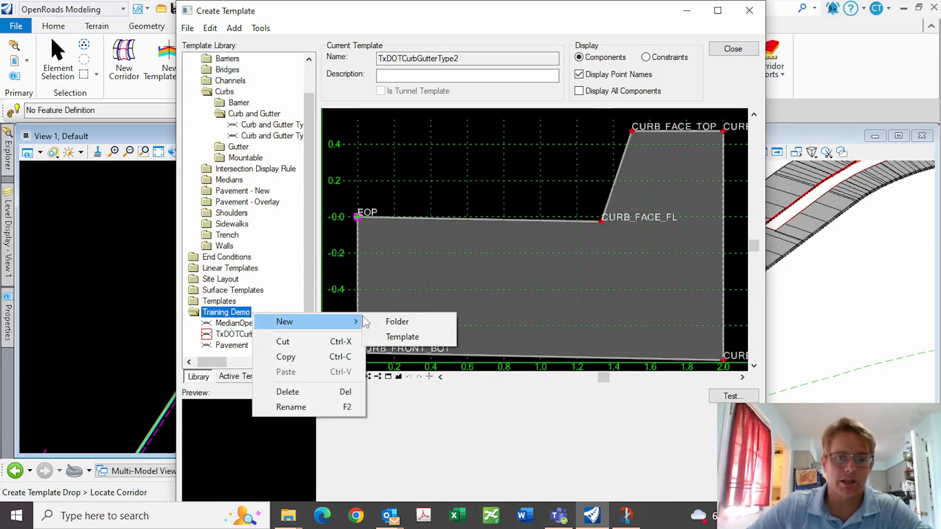
Create a new template named Sidewalk in Training Demo
click(402, 337)
text(Sidewalk)
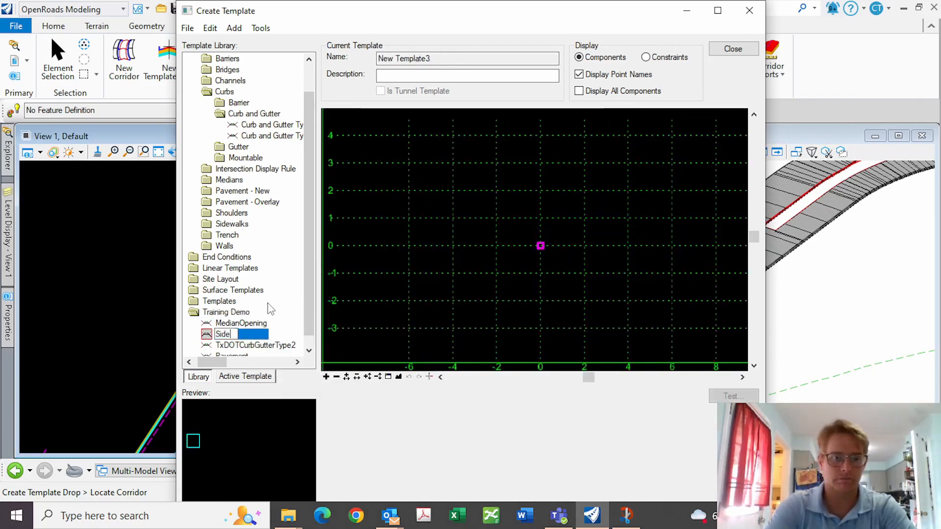
key(Return)
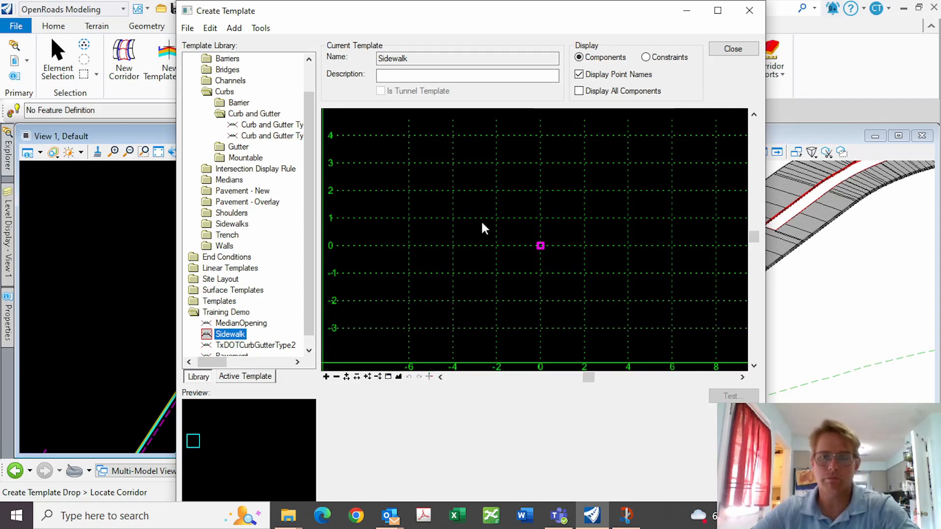
Start a constrained component named Sidewalk with feature definition Concrete\TC_Sidewalk
right_click(561, 230)
mouse_move(621, 242)
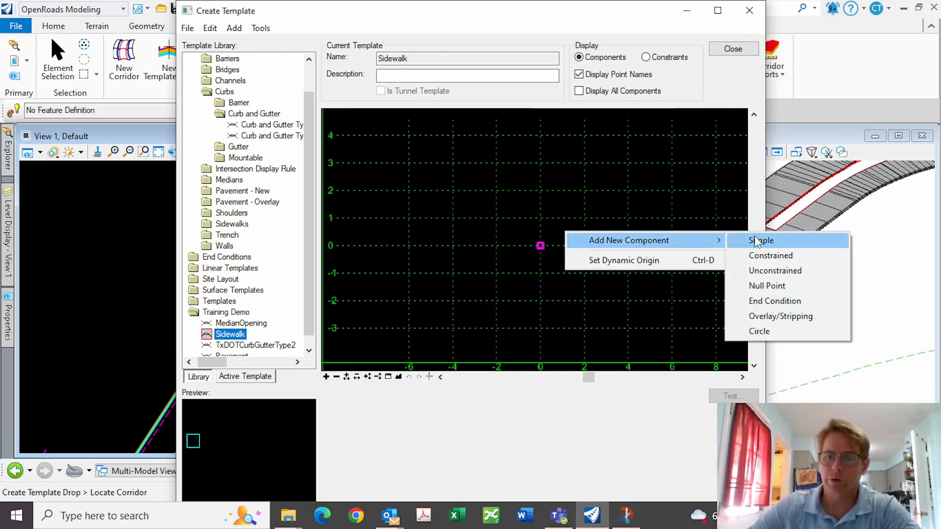
click(758, 257)
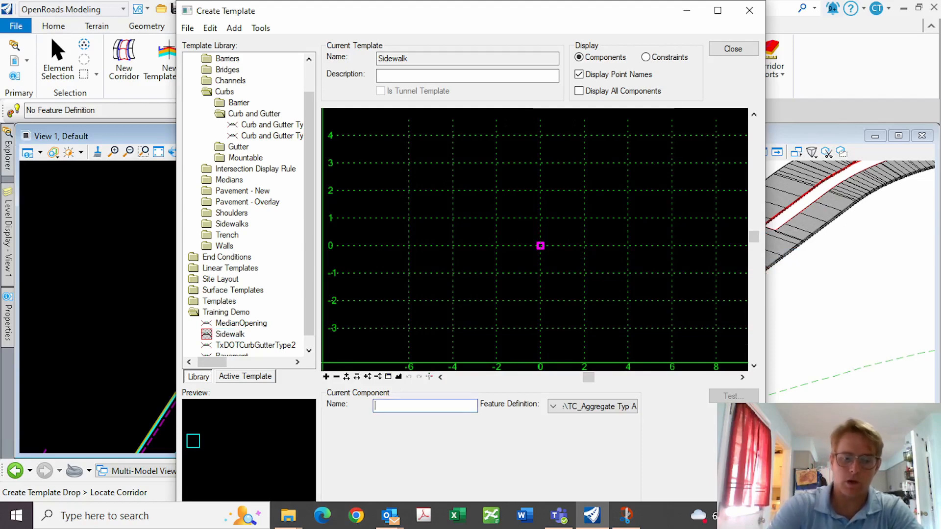
text(Side)
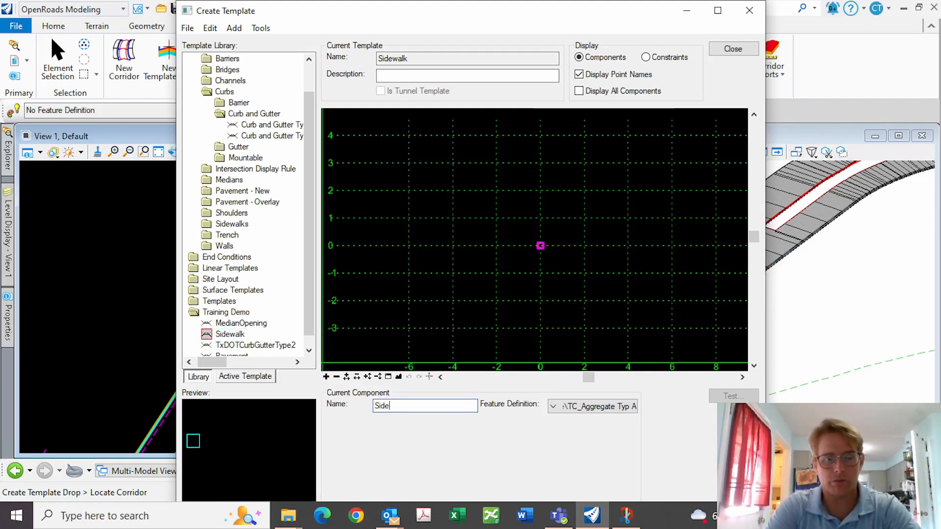
text(walk)
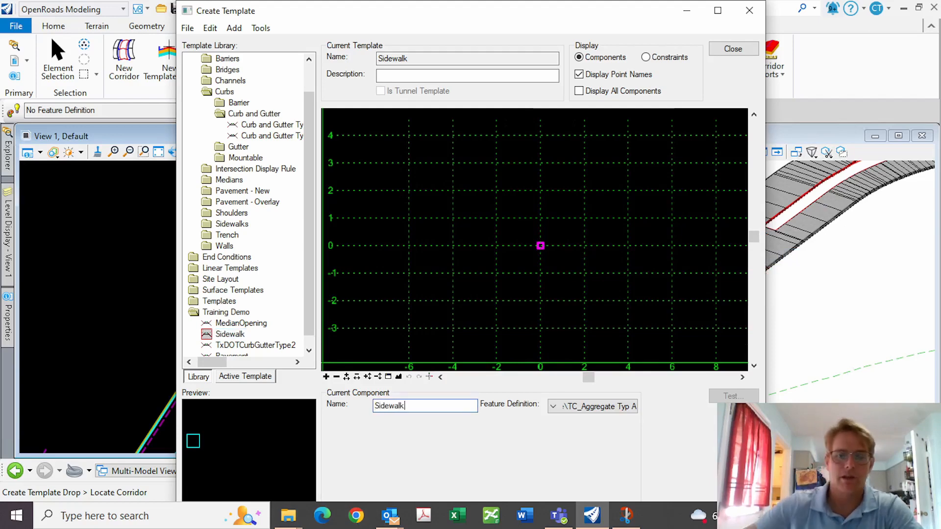
click(580, 408)
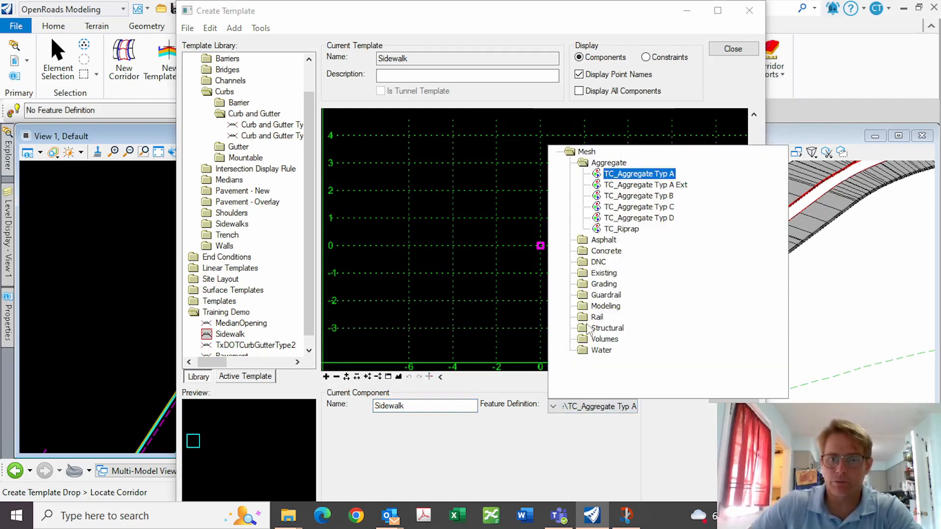
double_click(593, 250)
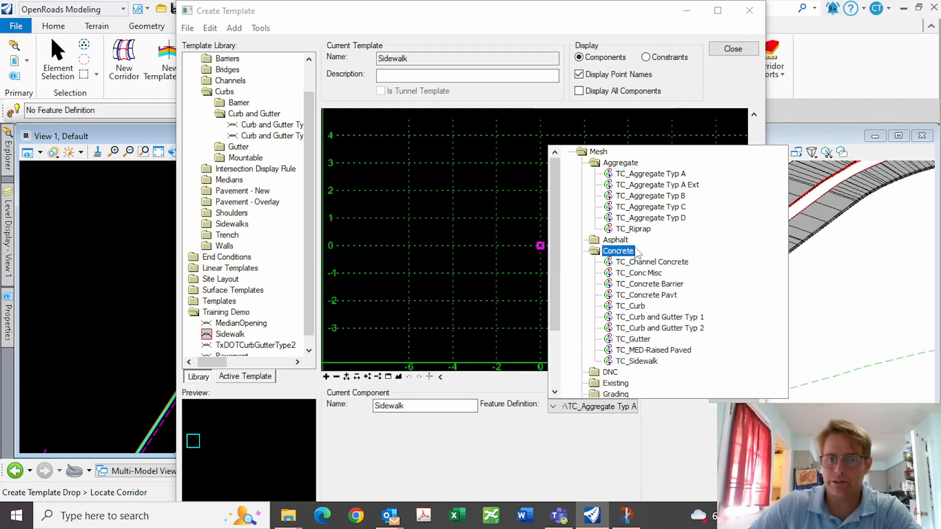
click(637, 361)
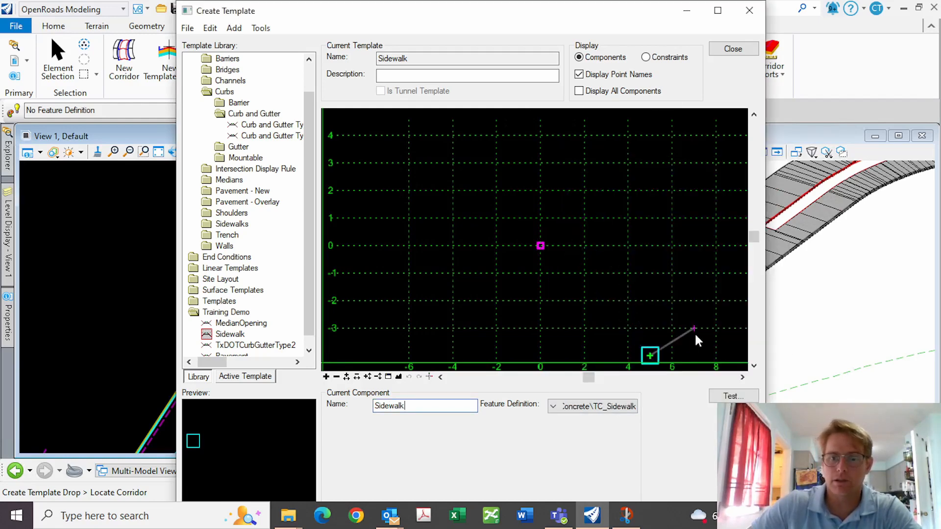
Place sidewalk points at (9,-3), (9,-4) and (5,-5) and finish the closed shape
click(727, 337)
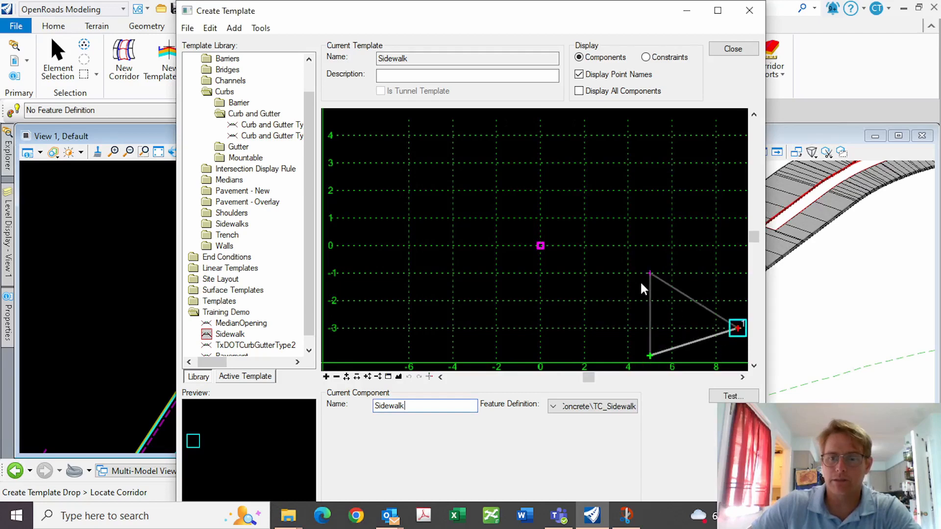
scroll(639, 280, down, 1)
click(723, 342)
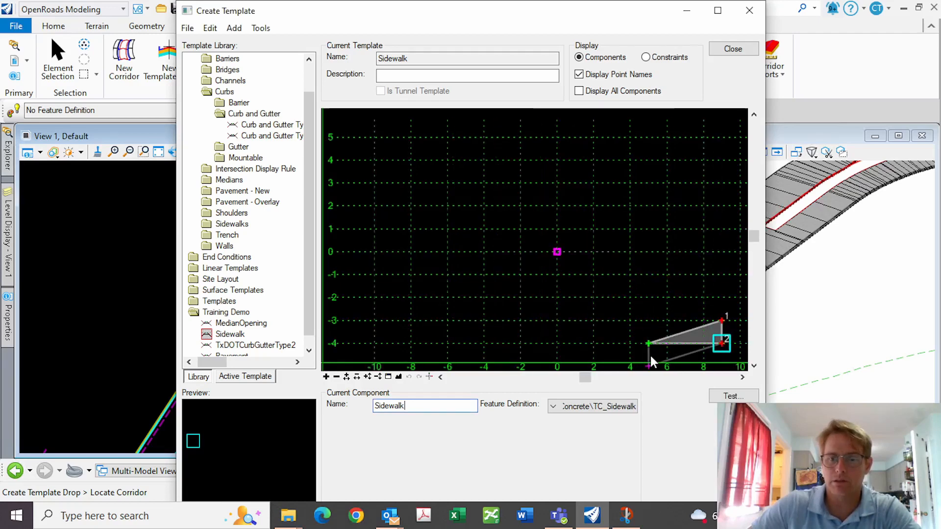
click(650, 364)
right_click(632, 268)
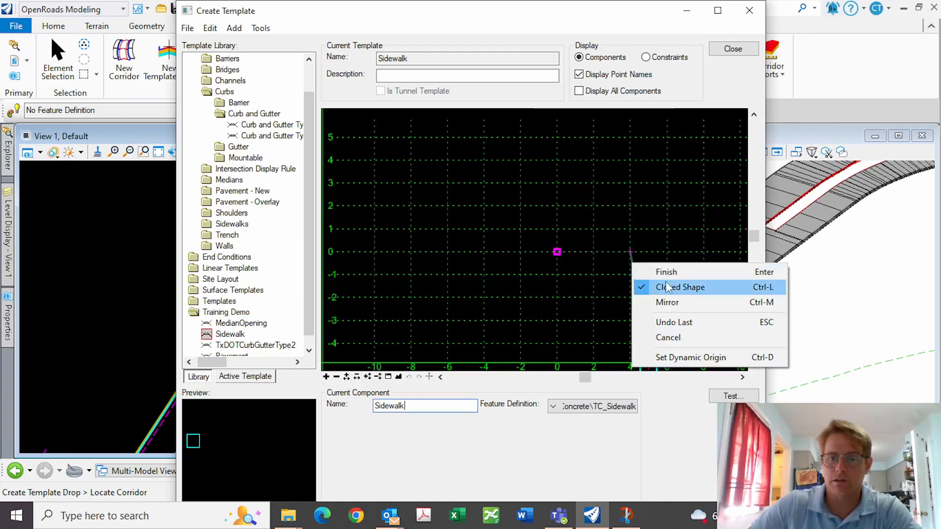
click(663, 273)
Move the dynamic origin to the top-left sidewalk point and fit the view
right_click(559, 251)
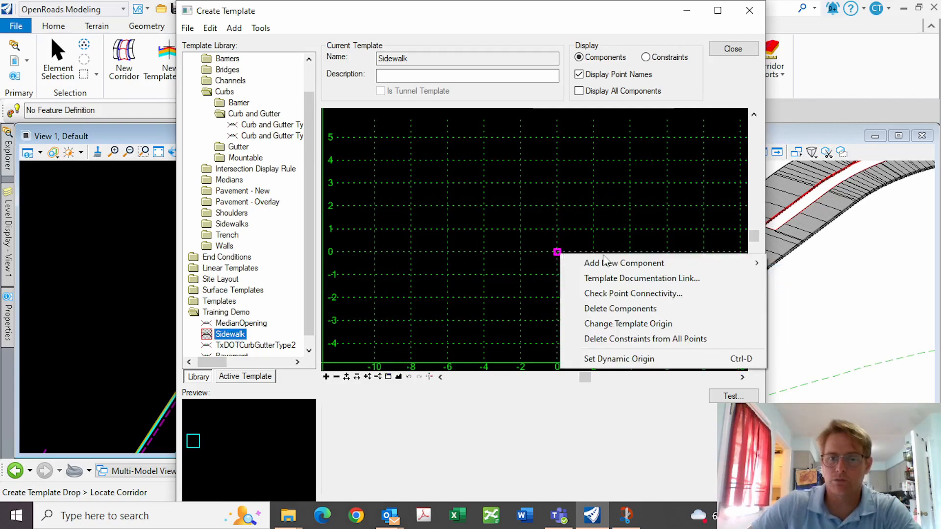
click(652, 359)
click(650, 345)
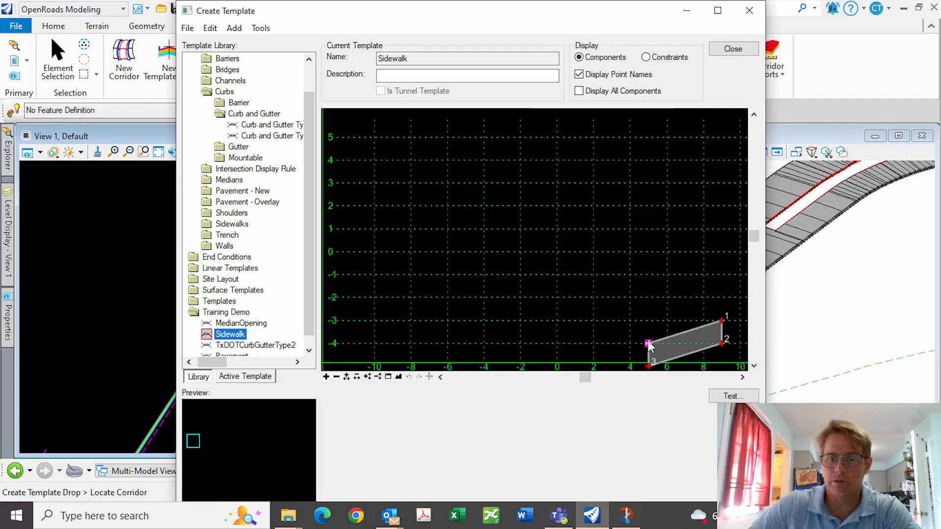
click(398, 378)
right_click(547, 319)
click(433, 181)
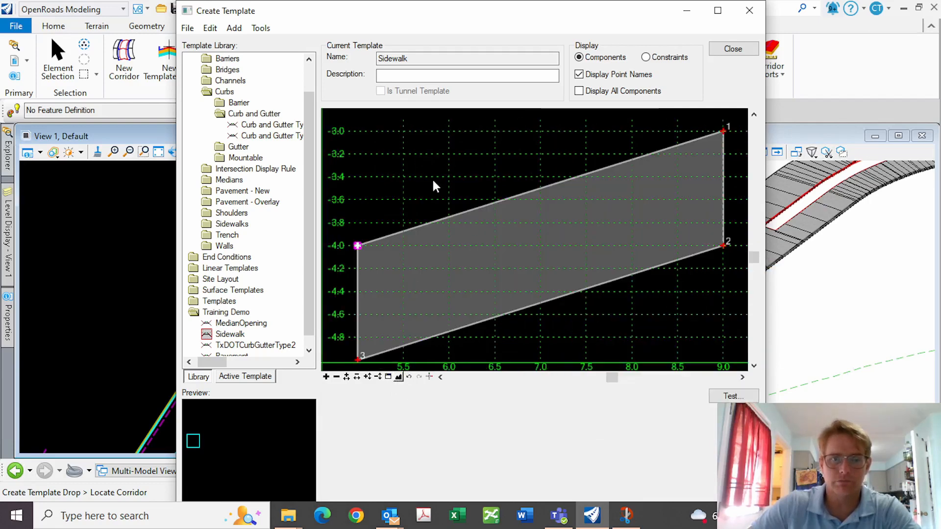
Name the top-left point SW_Top_Face with feature definition TL_SW Front Top
double_click(358, 245)
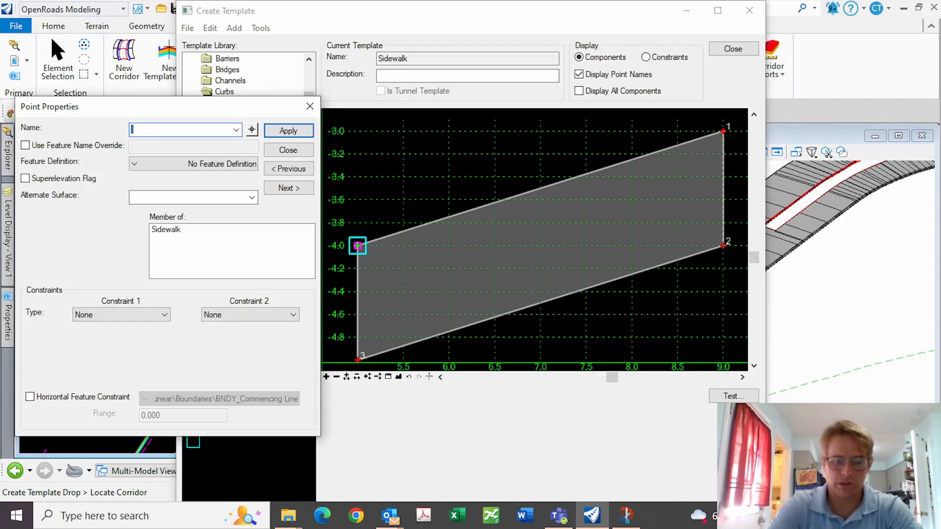
text(SW)
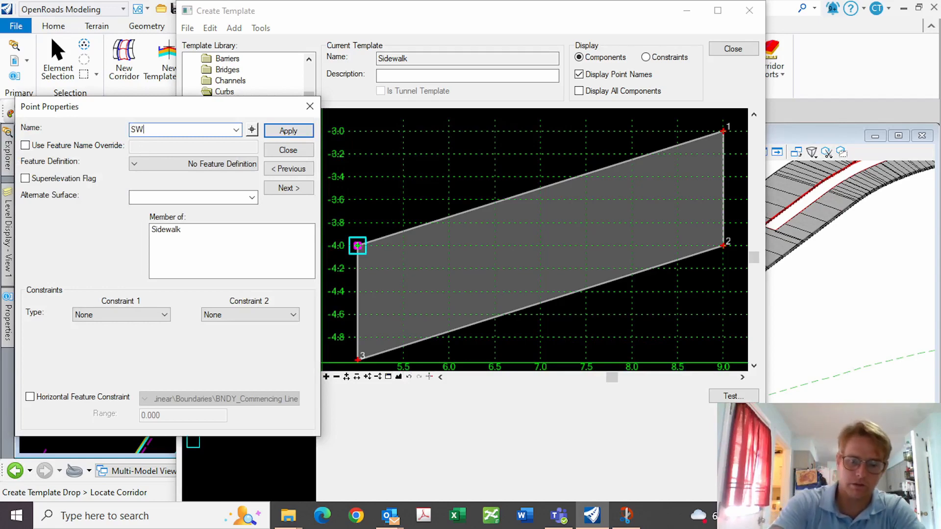
text(Top_Face)
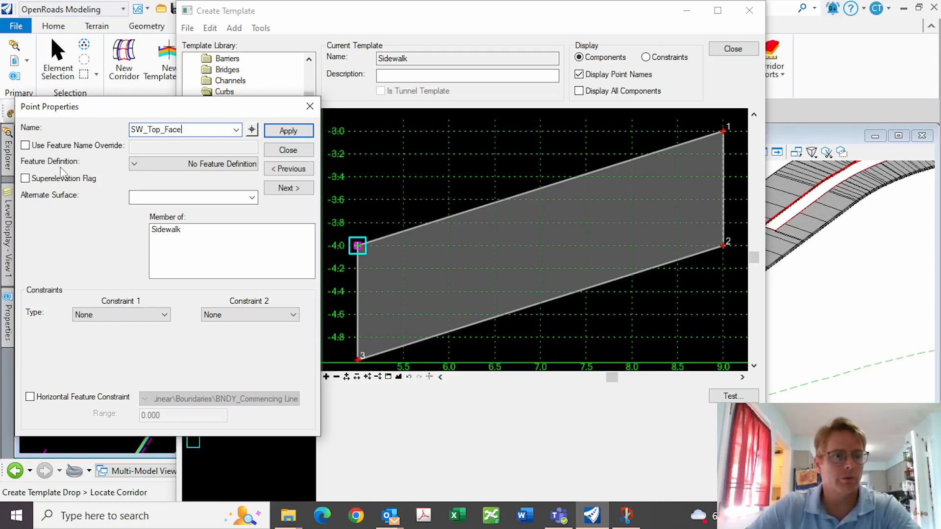
click(136, 165)
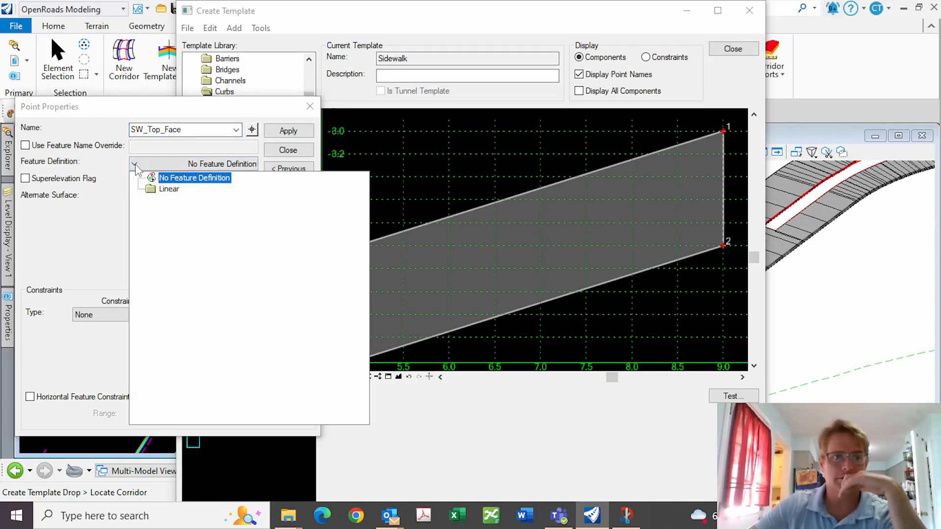
double_click(173, 190)
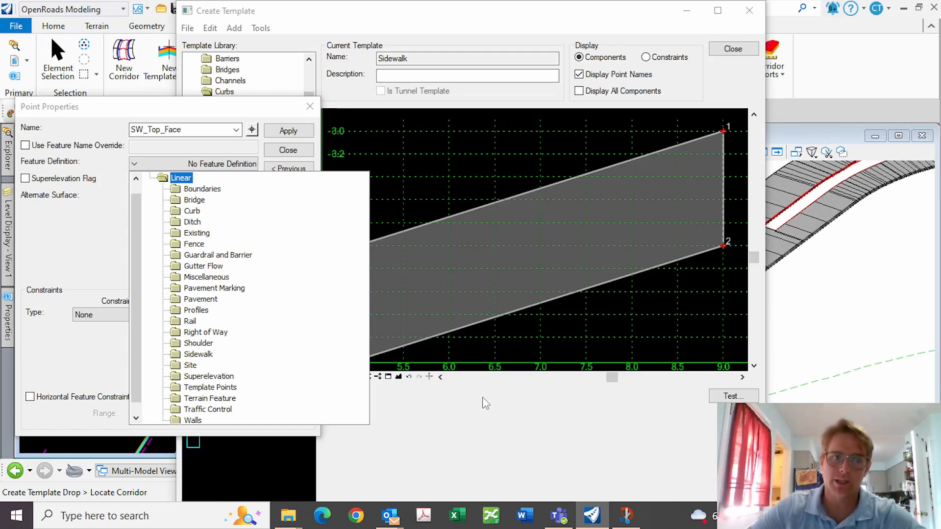
scroll(206, 323, down, 1)
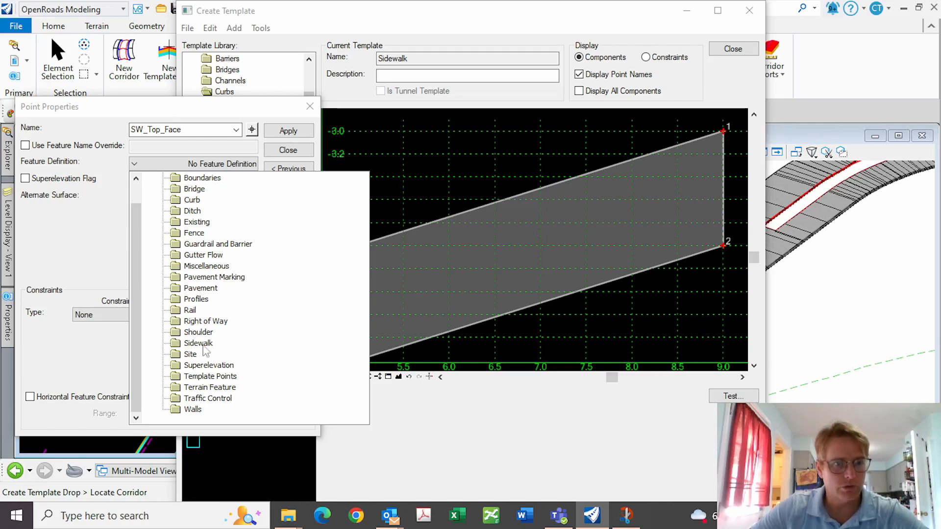
double_click(211, 376)
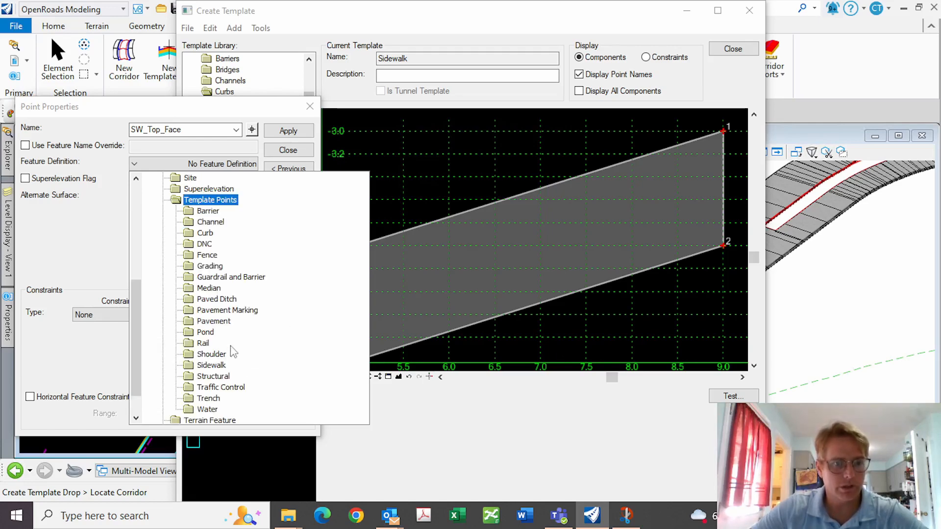
click(218, 376)
click(216, 366)
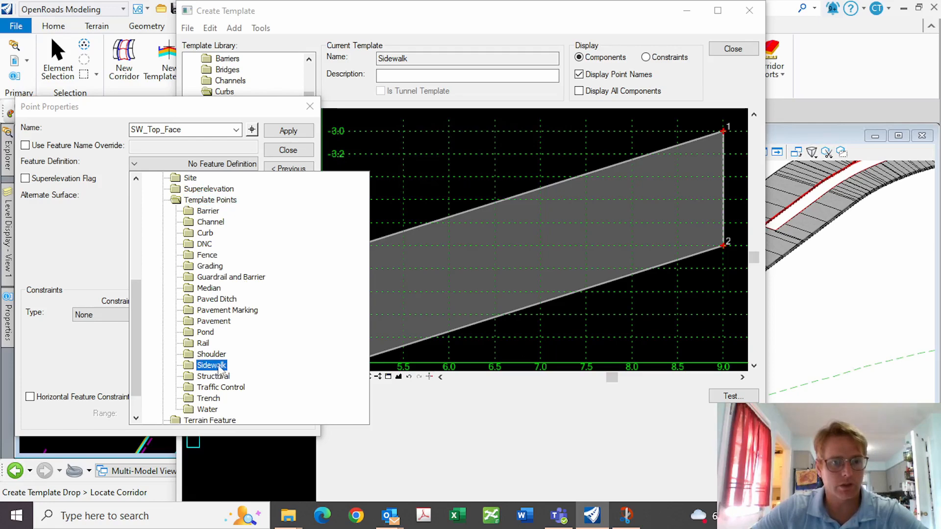
double_click(218, 367)
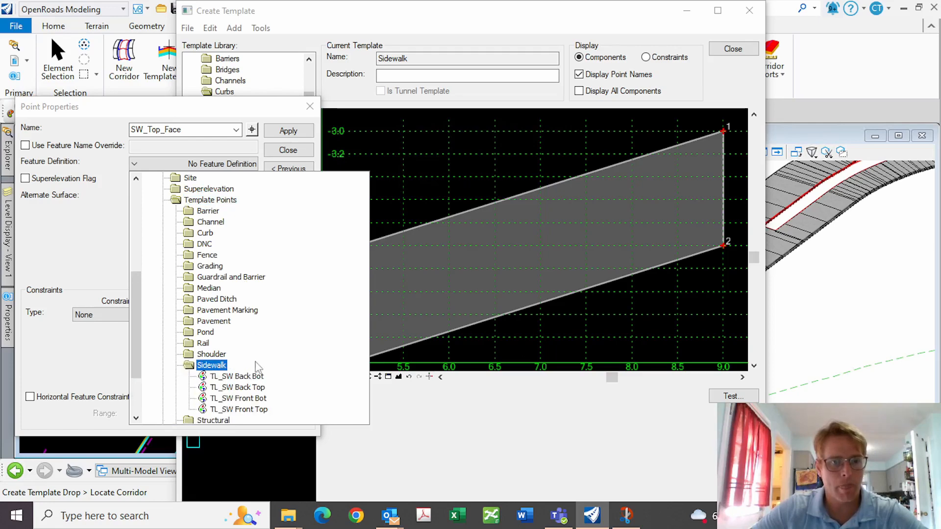
click(240, 409)
click(288, 131)
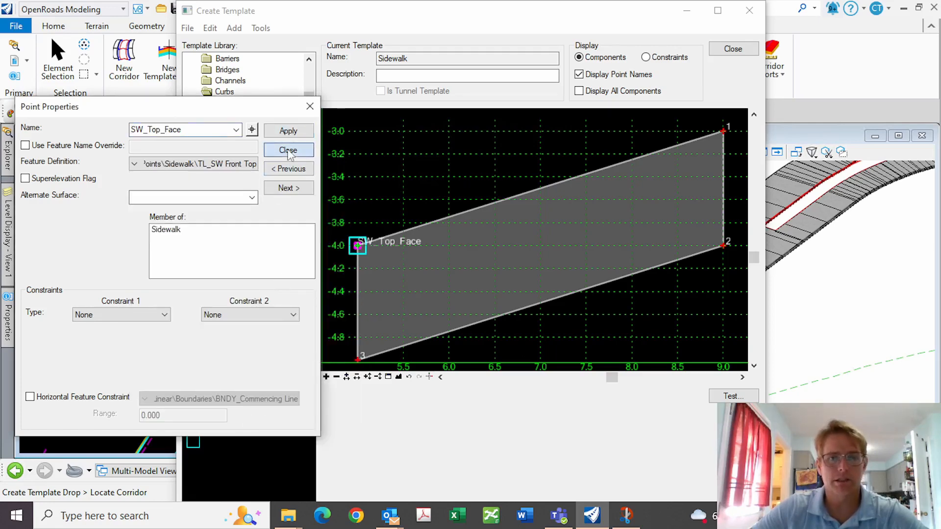
click(288, 151)
Name sidewalk point 1 SW_Top_Back with feature definition TL_SW Back Top
double_click(723, 130)
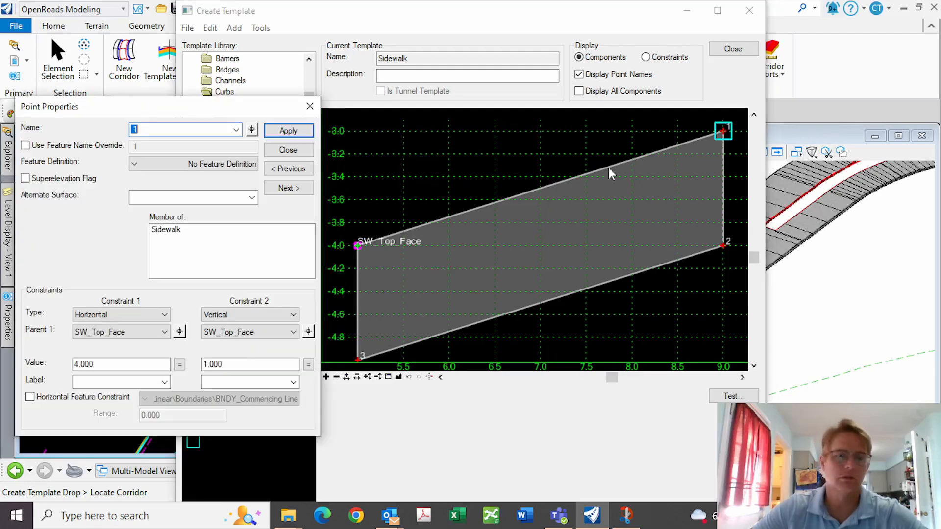
text(S)
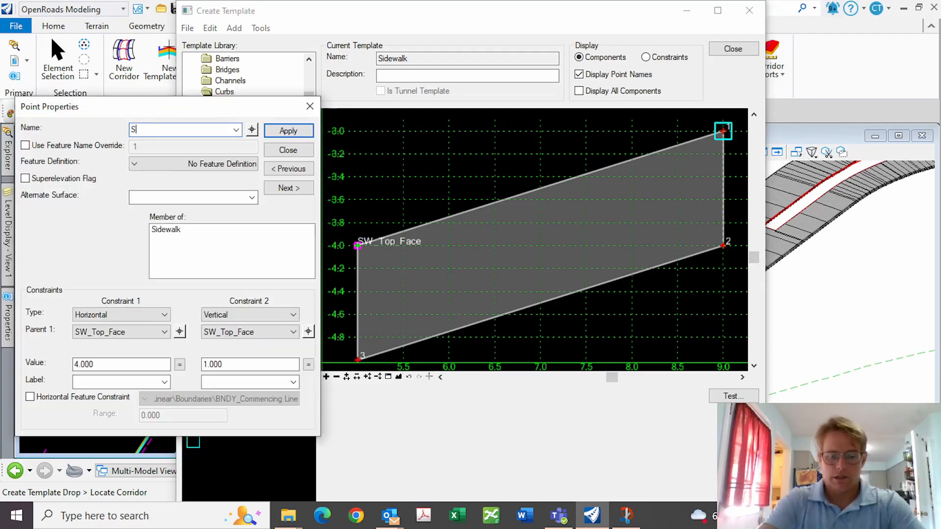
text(W_Top_Back)
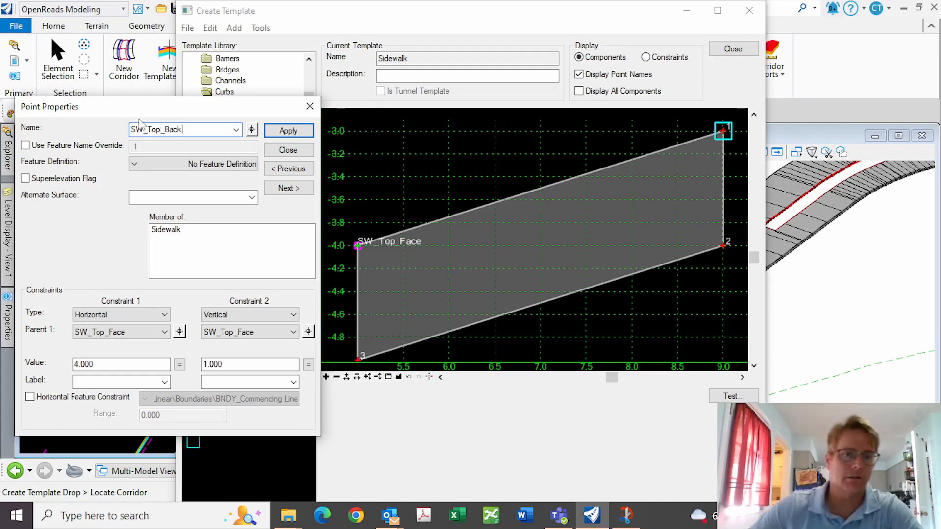
click(148, 164)
double_click(169, 190)
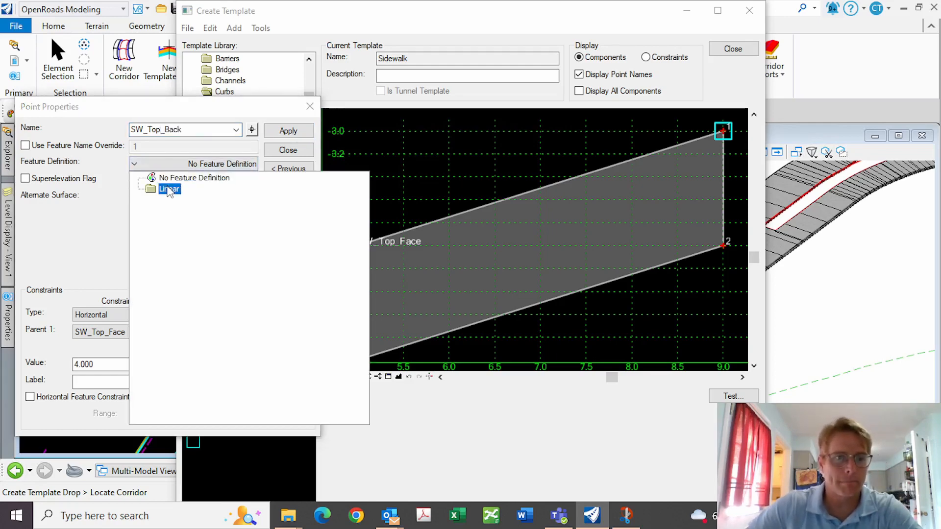
double_click(205, 377)
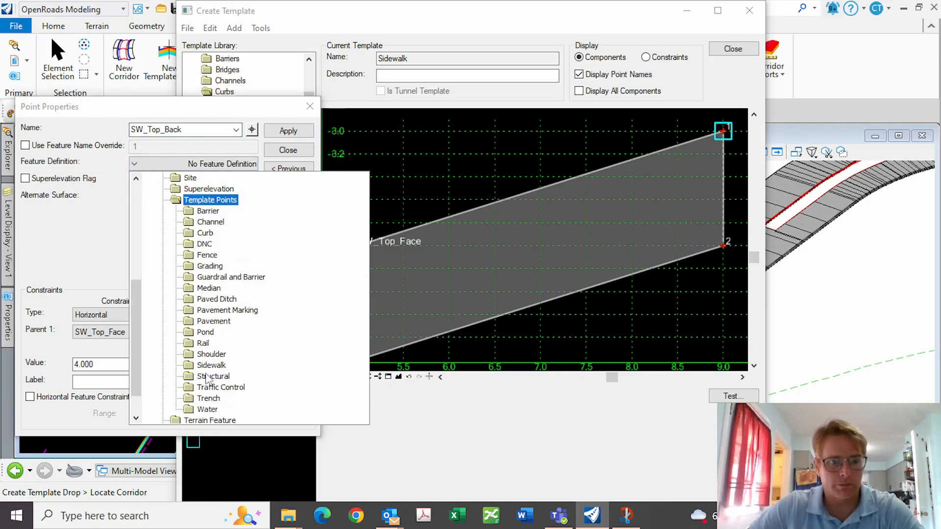
double_click(202, 366)
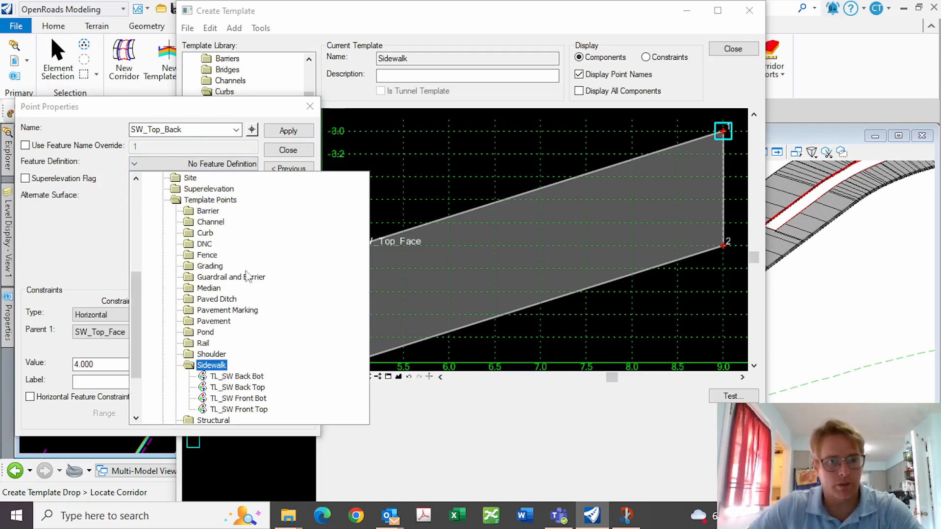
click(240, 388)
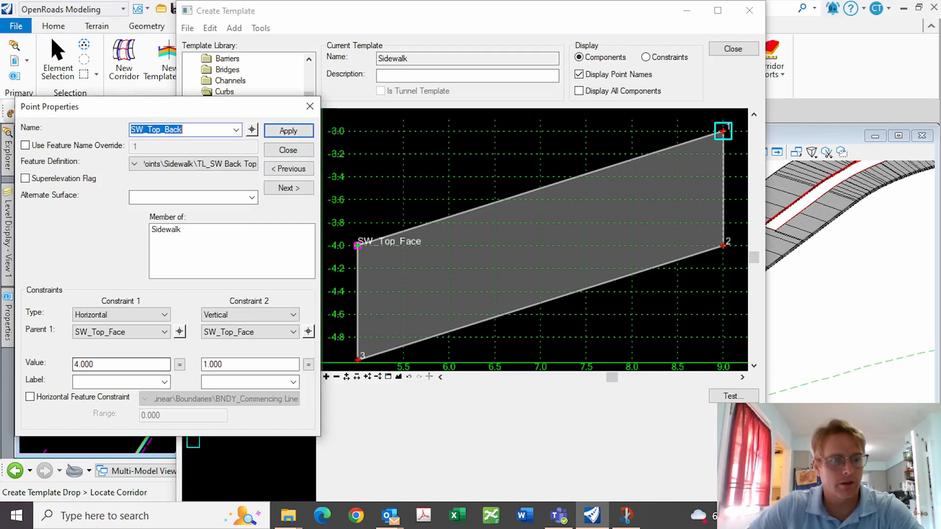
Constrain SW_Top_Back 4.000 horizontally and at 1.50% slope from SW_Top_Face
drag(102, 365, 47, 357)
text(5)
key(Tab)
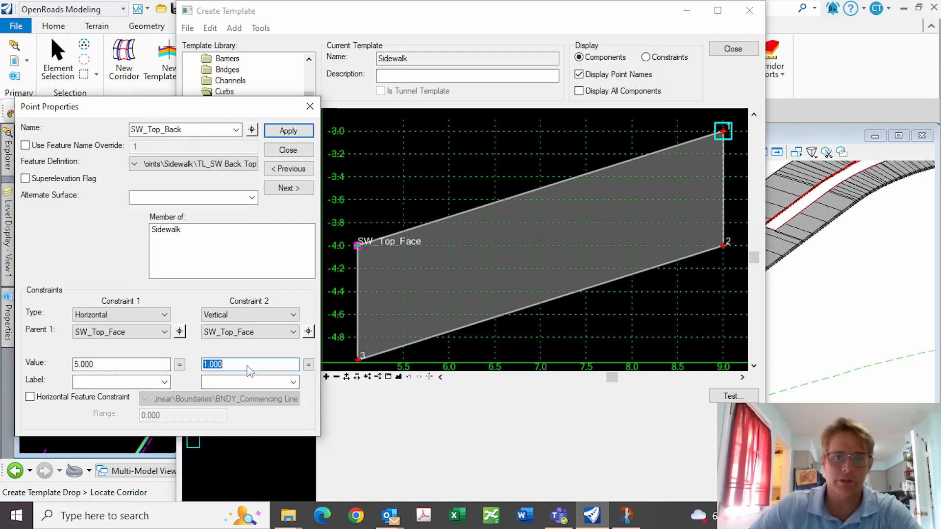
click(294, 315)
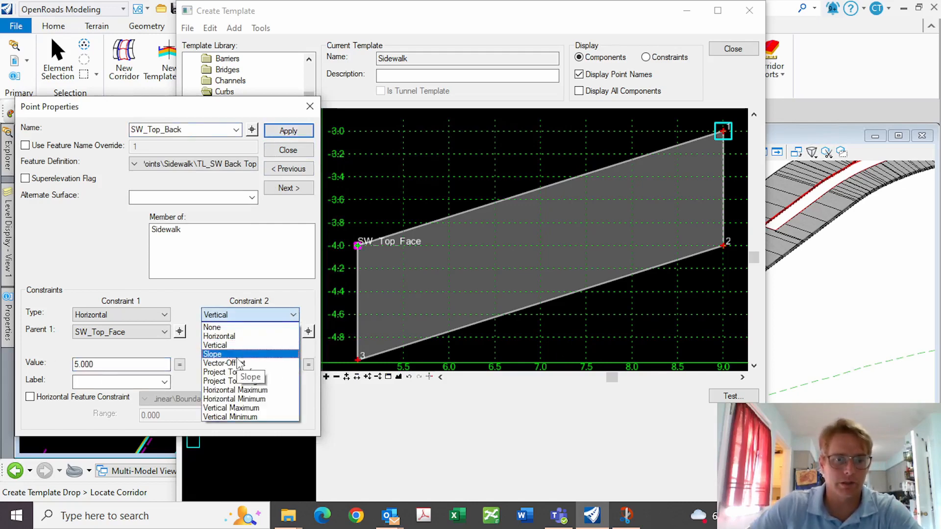
click(243, 348)
click(309, 332)
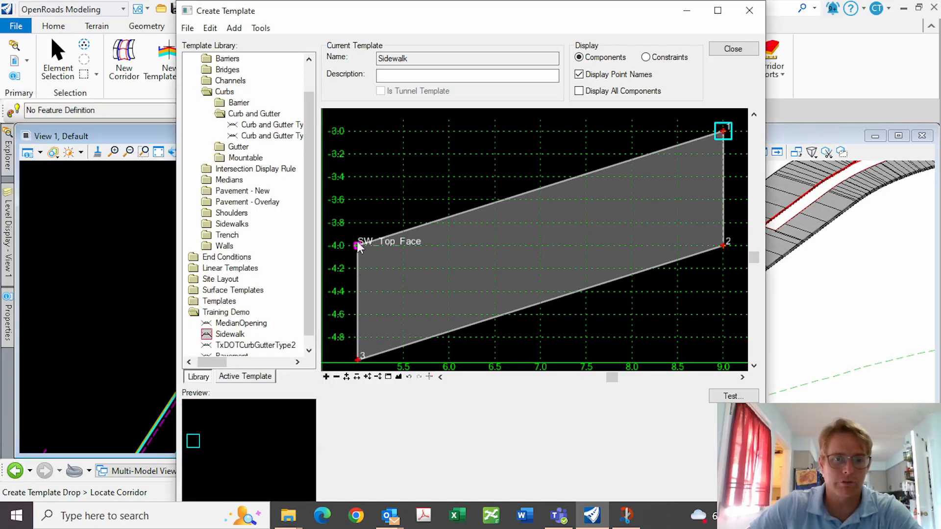
click(358, 246)
click(236, 364)
drag(237, 364, 159, 365)
text(1)
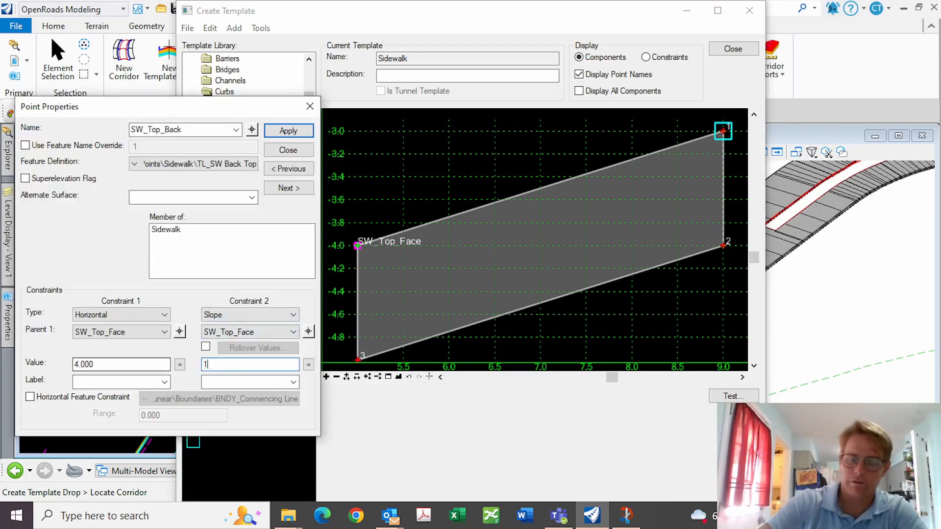
text(.5)
key(Return)
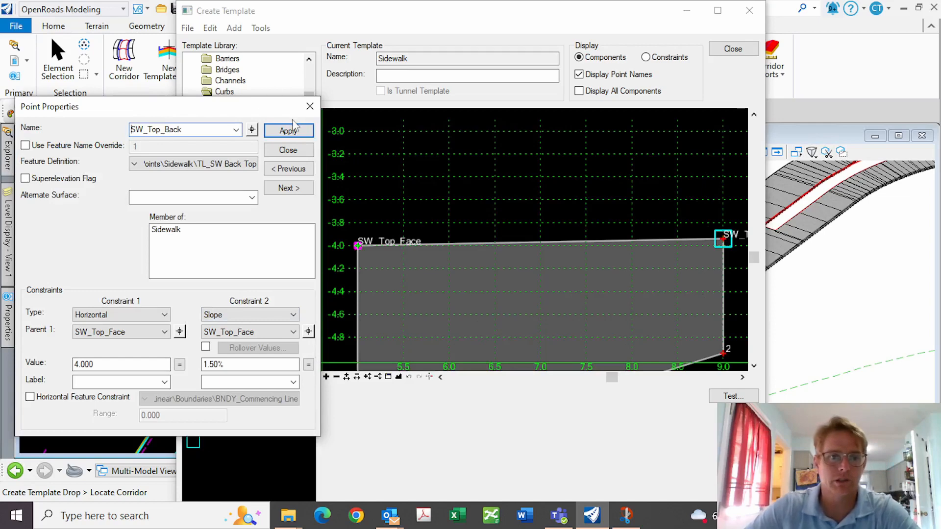
click(293, 133)
click(306, 150)
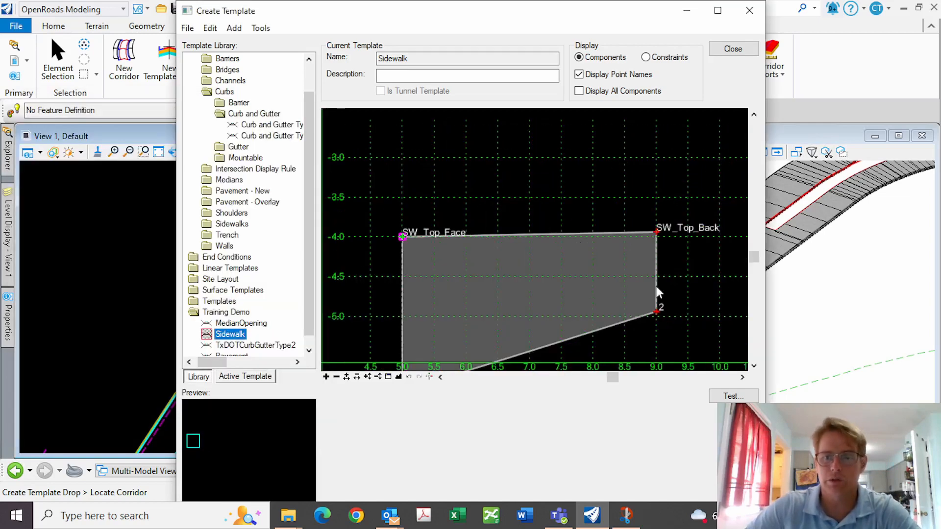
Name point 2 SW_Bot_Back with SW_Top_Back as horizontal parent at 0 offset
double_click(654, 313)
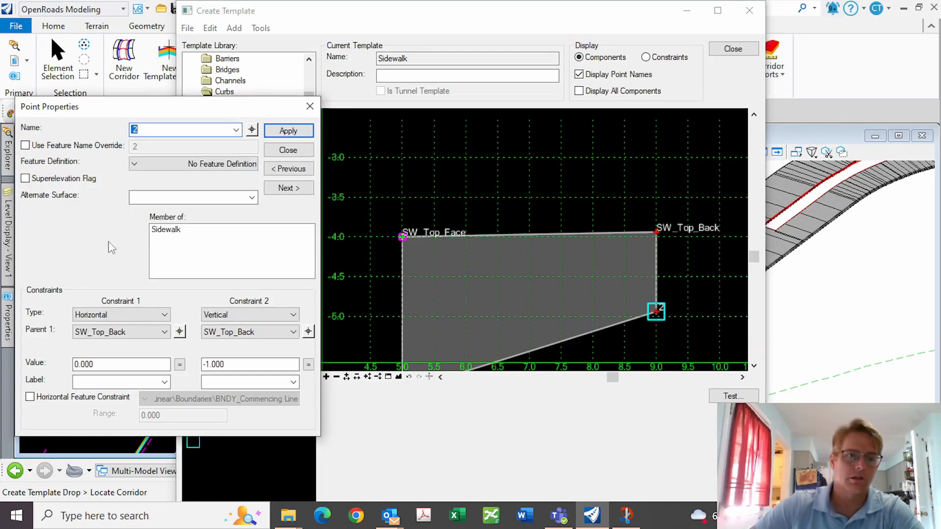
text(SW_)
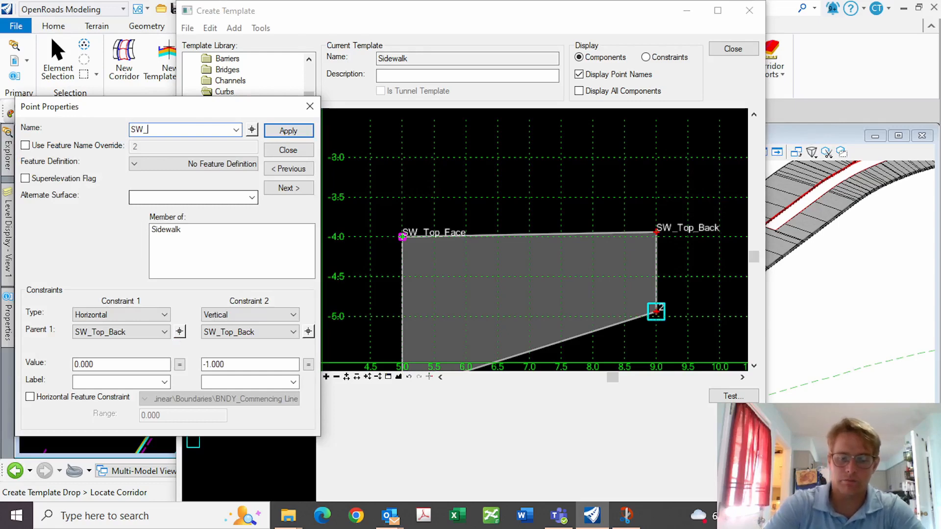
text(Bot_)
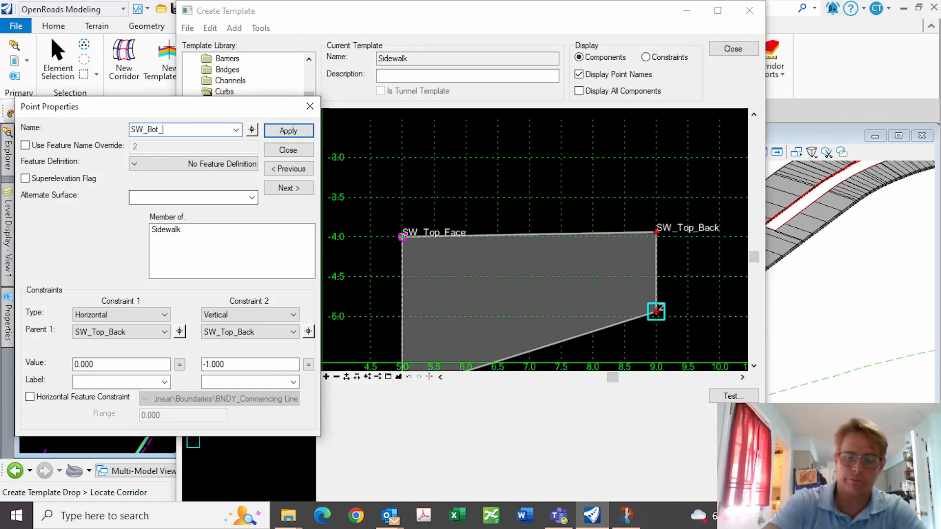
text(Back)
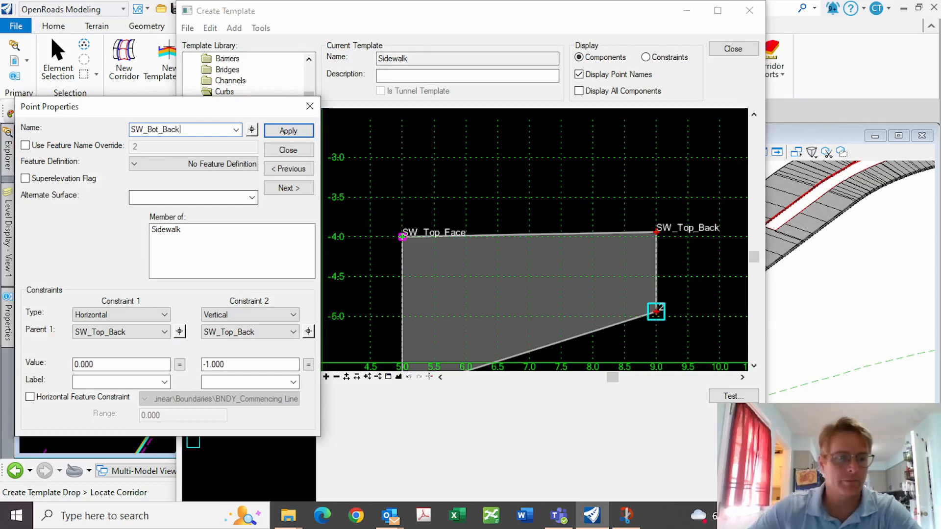
click(180, 333)
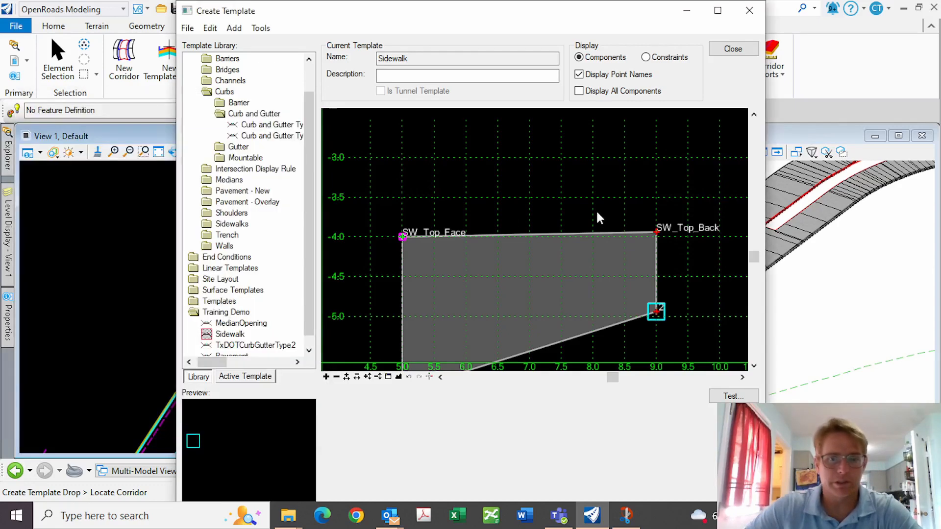
click(656, 230)
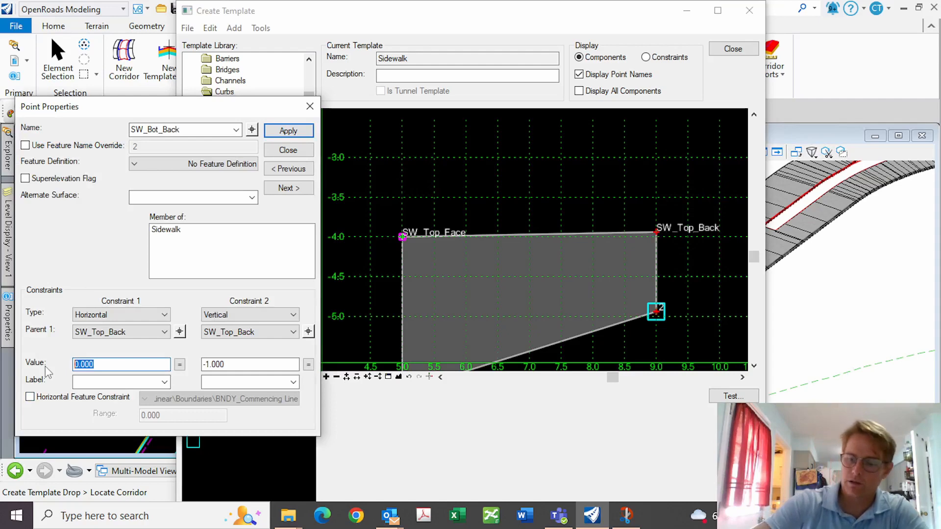
text(-)
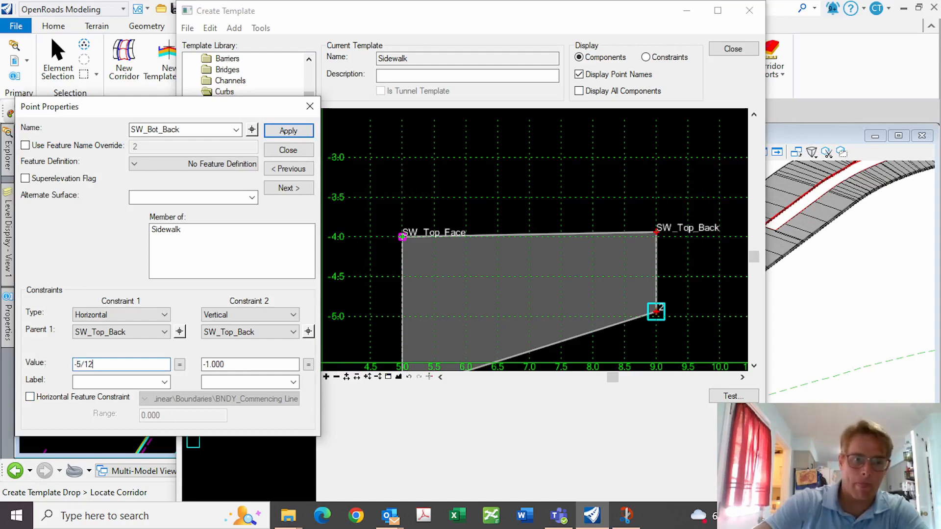
text(5/12)
key(Return)
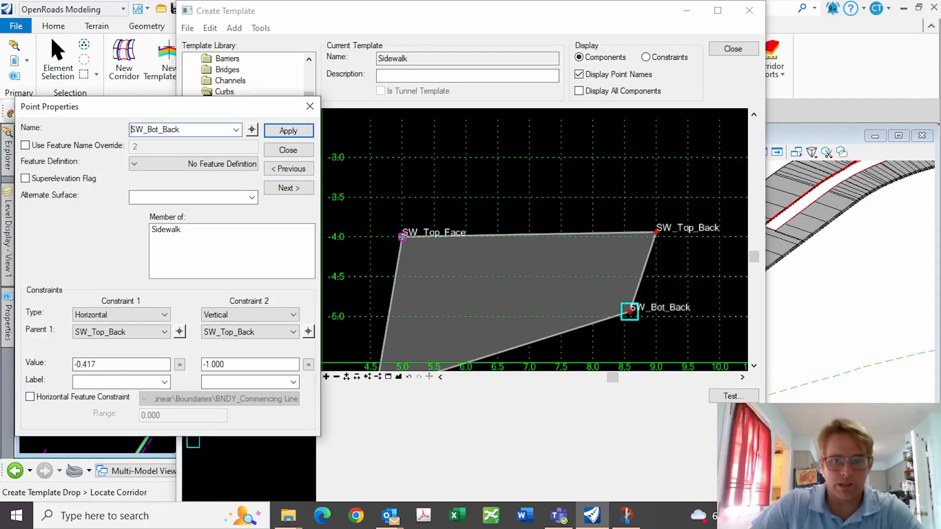
drag(164, 364, 2, 365)
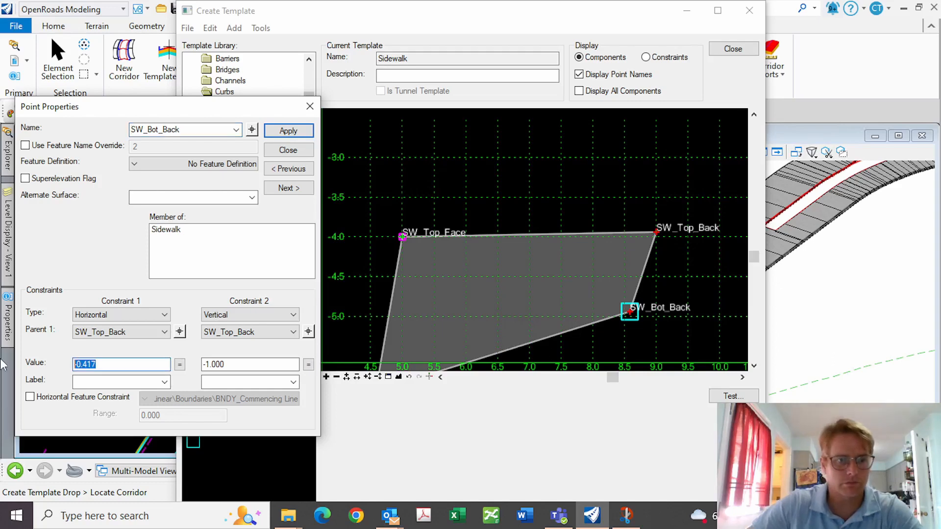
text(0)
key(Return)
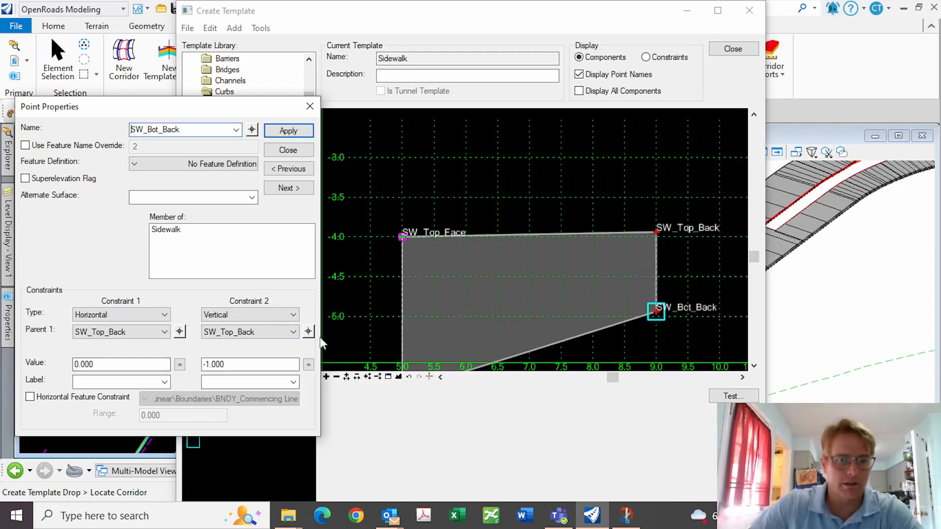
Set SW_Bot_Back -5/12 vertically below SW_Top_Back, labelled SidewalkDepth
click(308, 332)
click(656, 230)
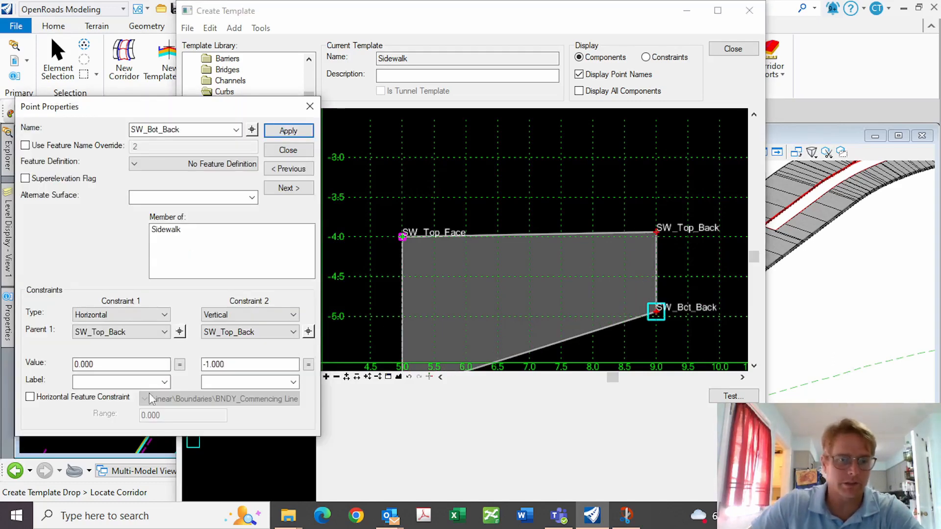
drag(294, 364, 203, 365)
text(-5)
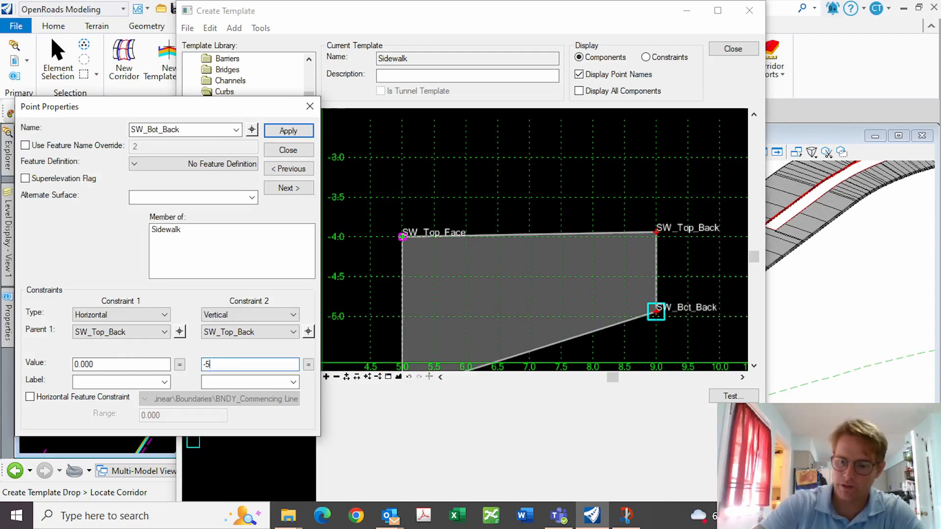
text(/12)
key(Return)
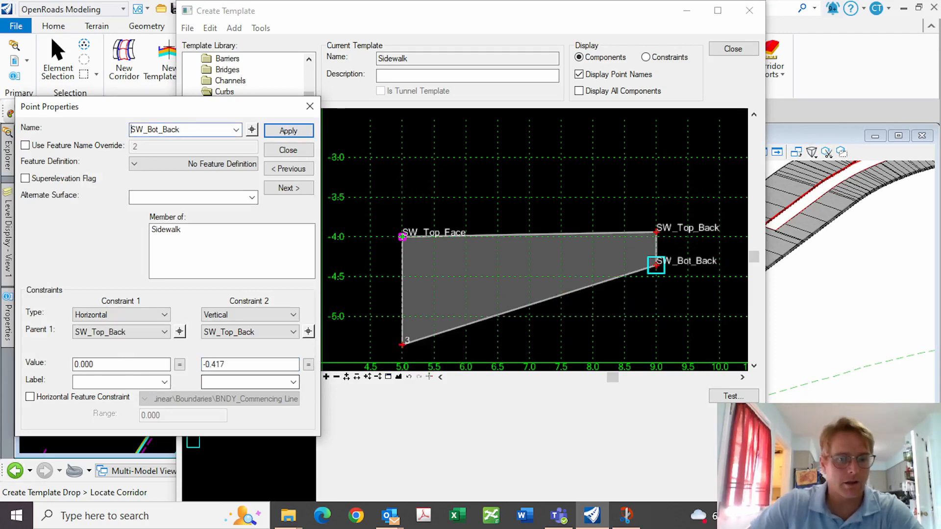
click(225, 381)
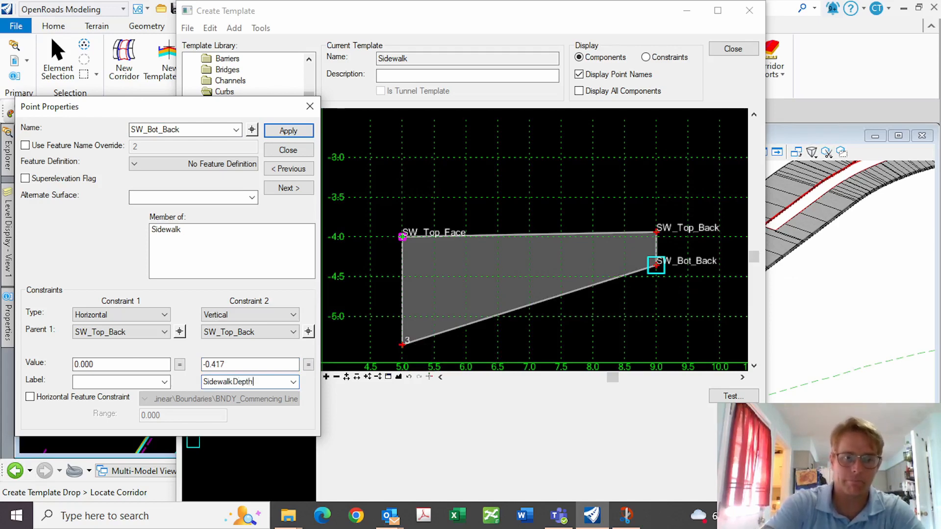
click(279, 132)
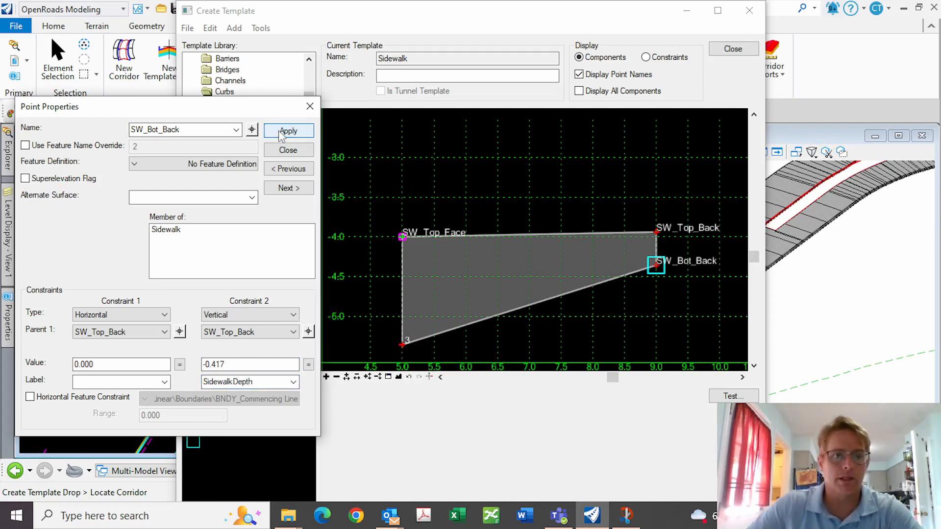
click(289, 150)
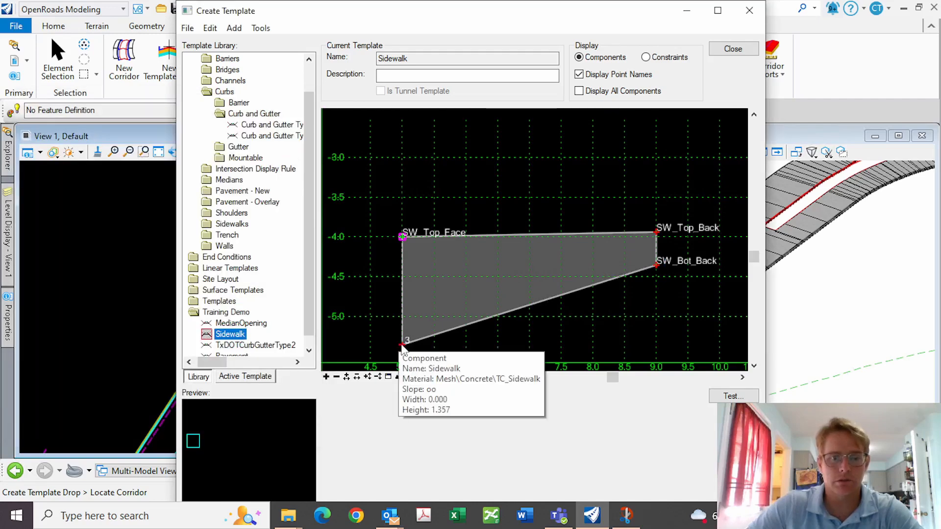
Rename sidewalk point 3 to SW_Bot_Face
double_click(401, 343)
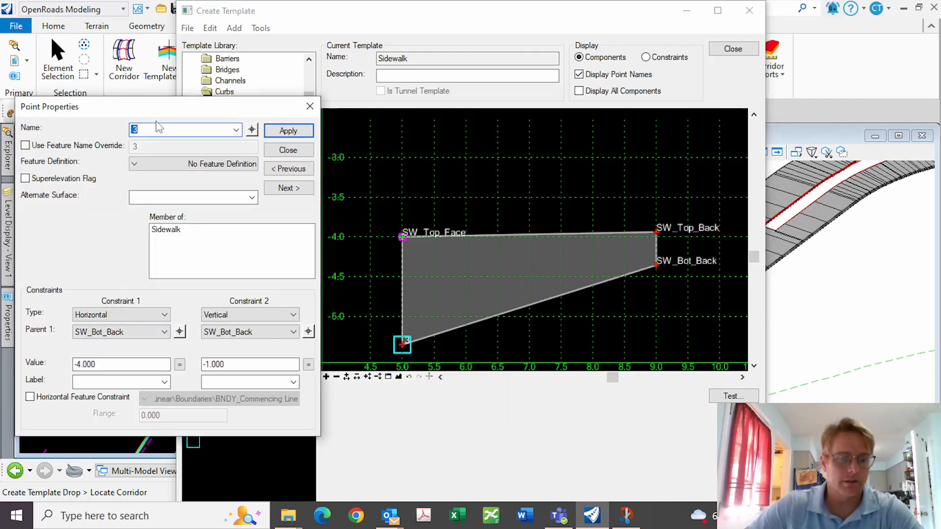
text(SW_Bot_Face)
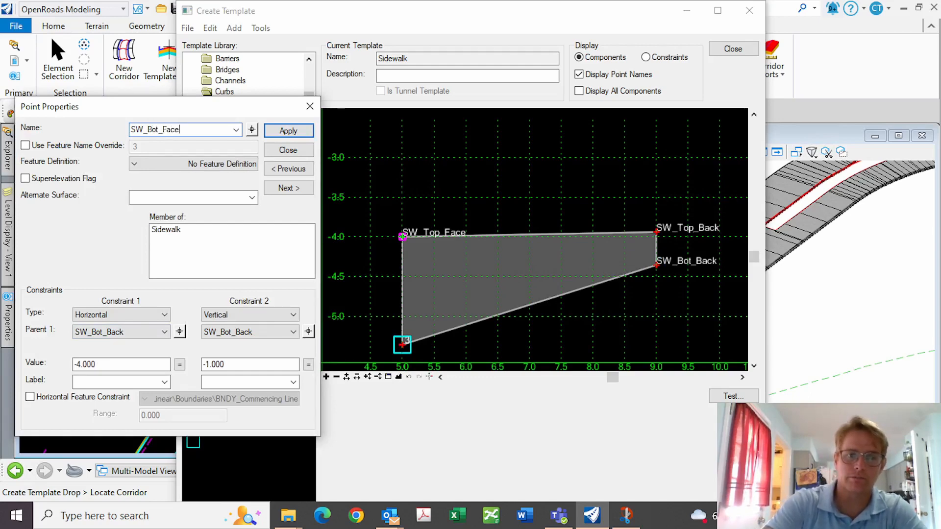
key(Return)
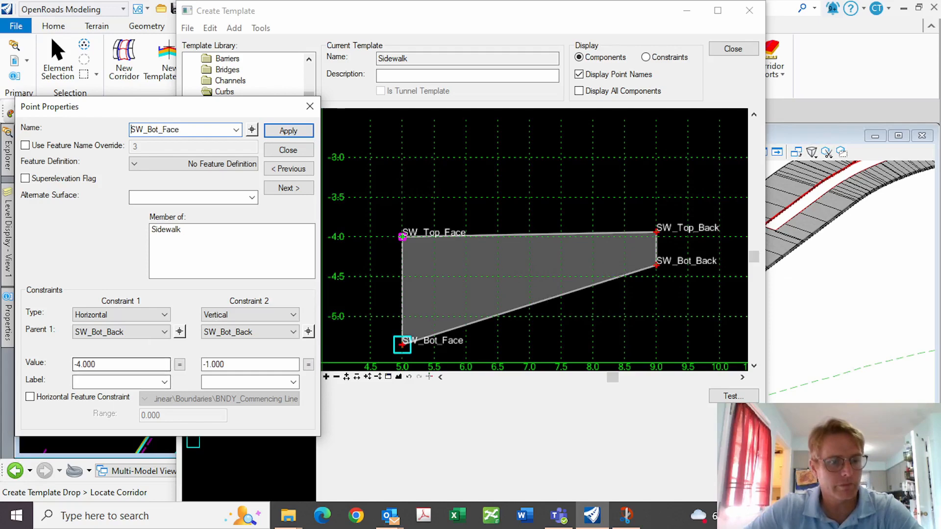
click(288, 151)
Set SW_Bot_Face -5/12 vertically below SW_Top_Face, labelled SidewalkDepth
double_click(400, 238)
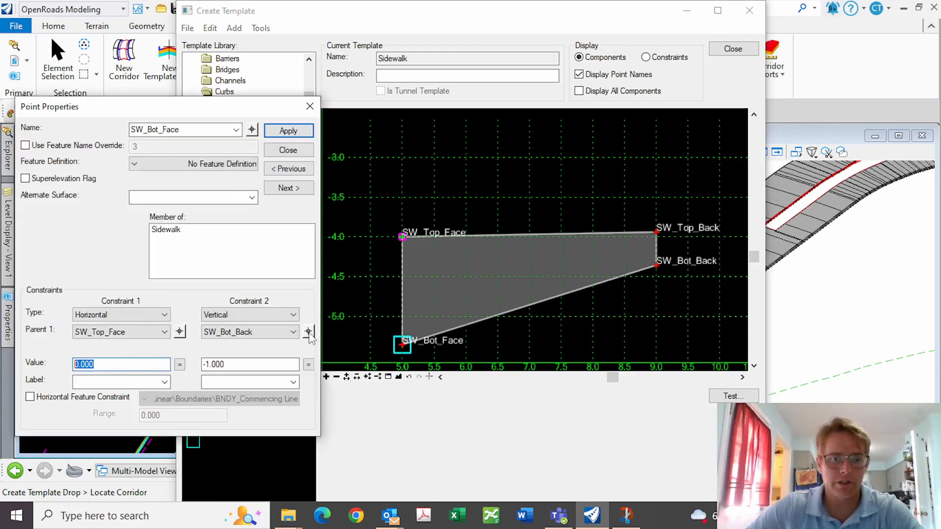
click(309, 332)
click(401, 237)
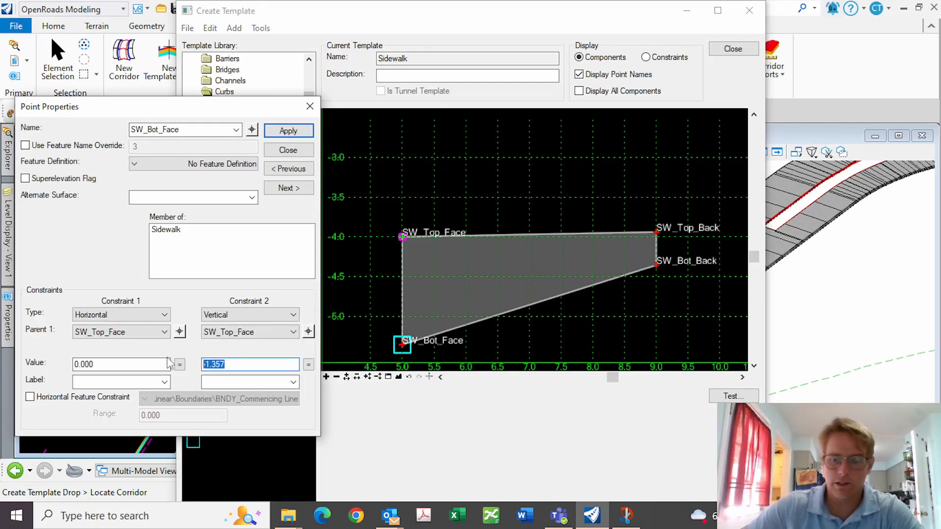
text(-5/12)
key(Return)
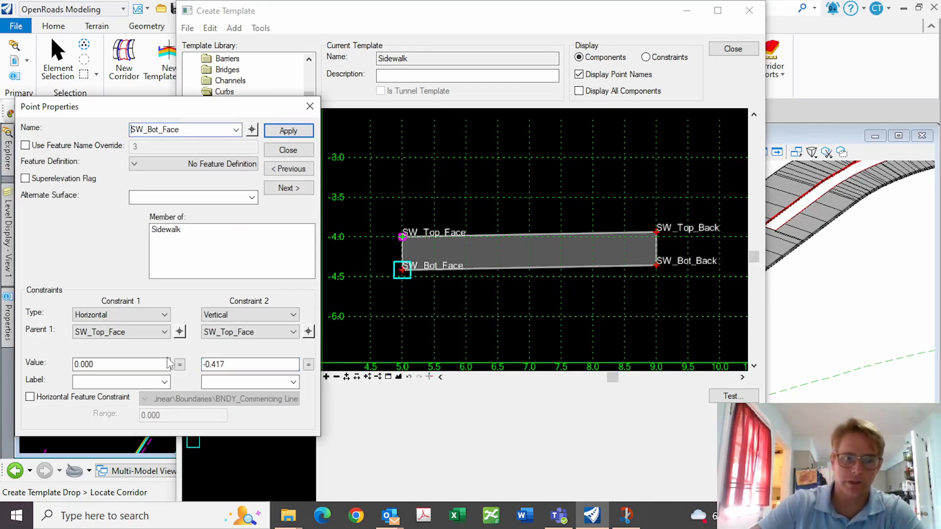
click(293, 382)
click(229, 395)
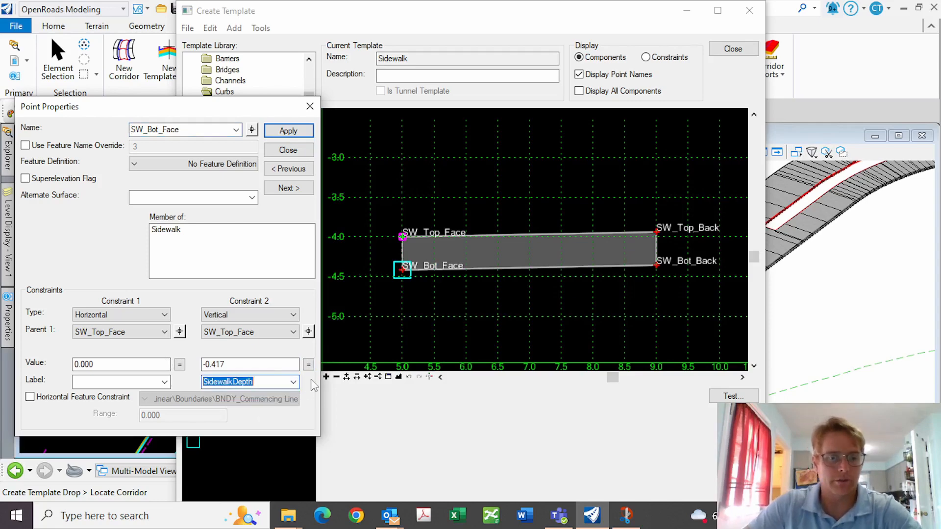
click(294, 131)
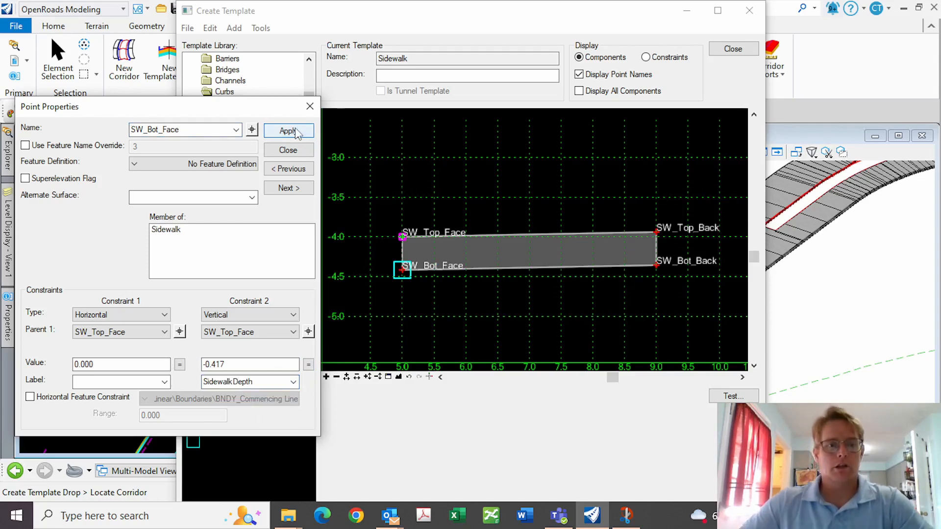
click(283, 152)
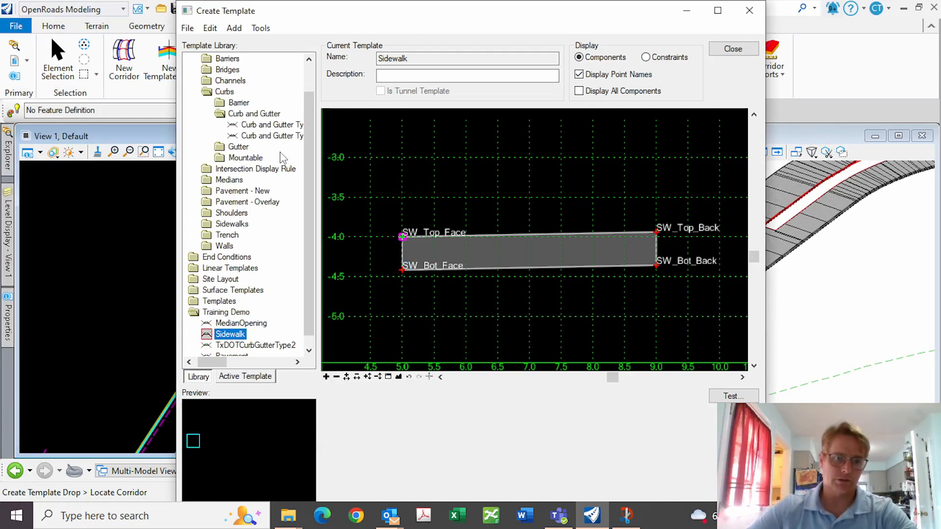
Create a new template in the Training Demo folder
scroll(310, 284, down, 1)
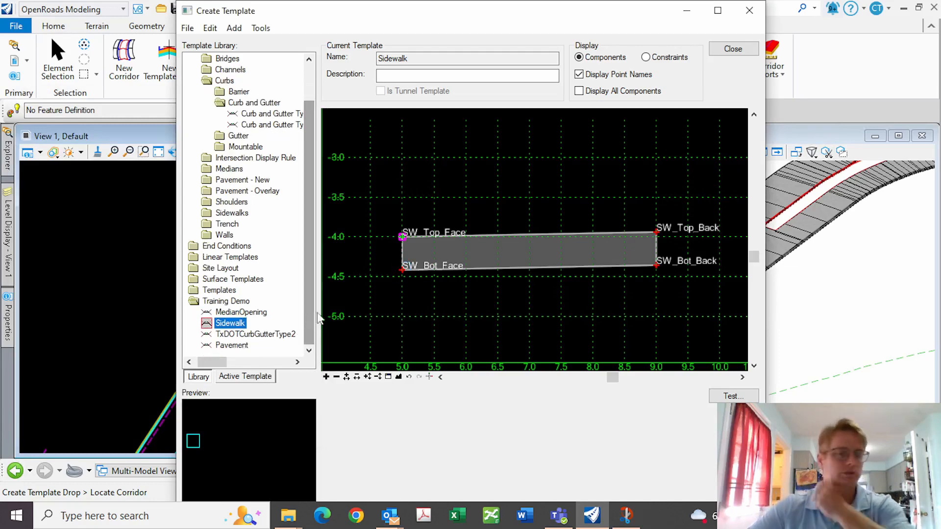
right_click(288, 293)
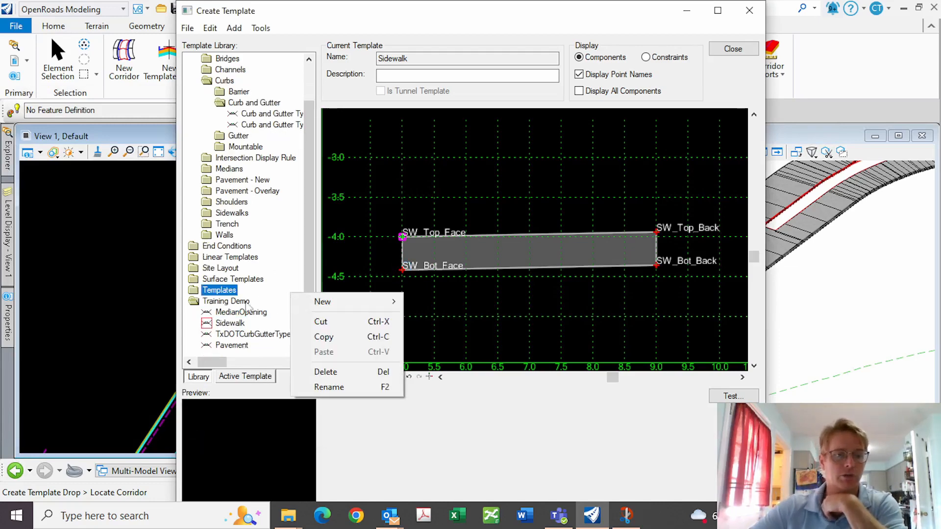
click(229, 303)
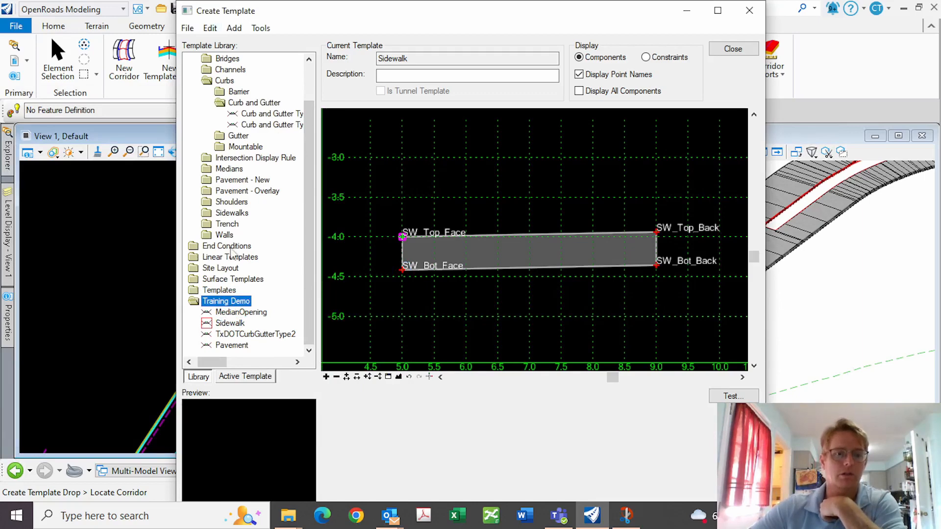
right_click(226, 302)
mouse_move(275, 314)
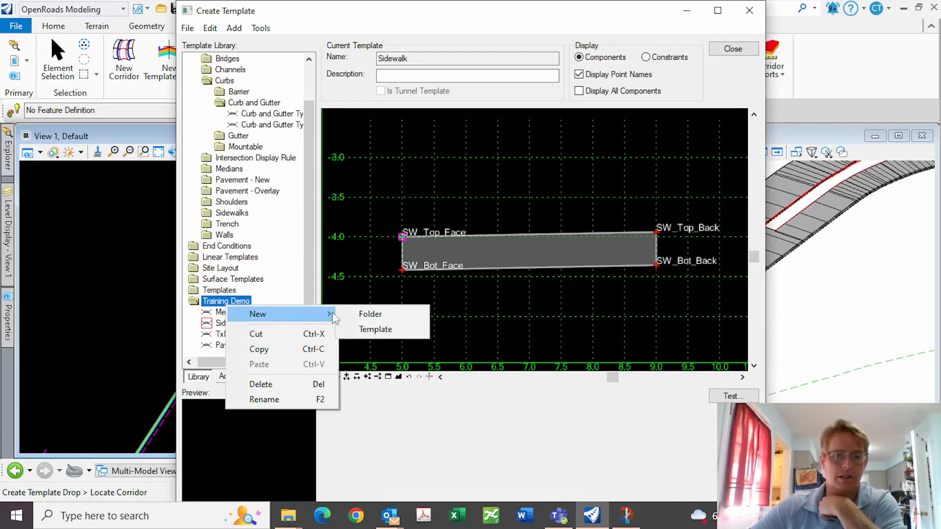
click(374, 330)
Set the new template's dynamic origin at grid point 0,0
right_click(484, 247)
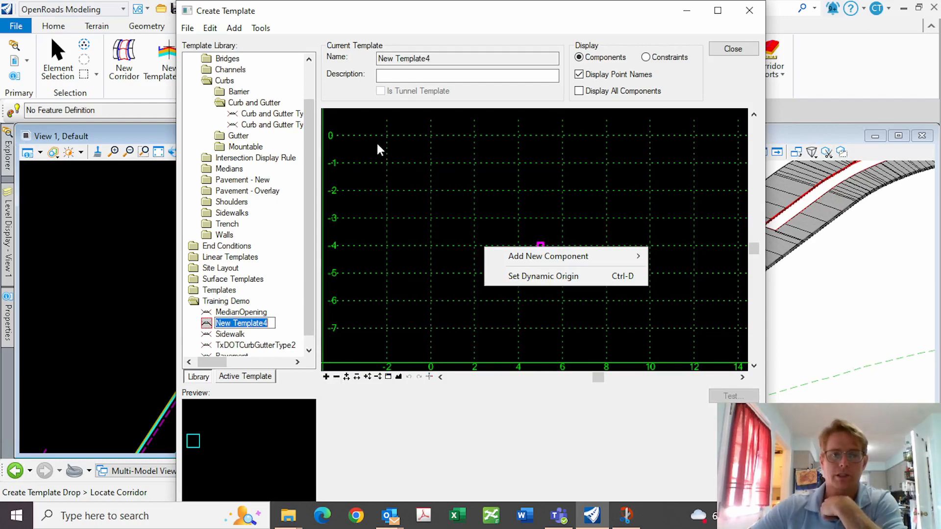
click(429, 376)
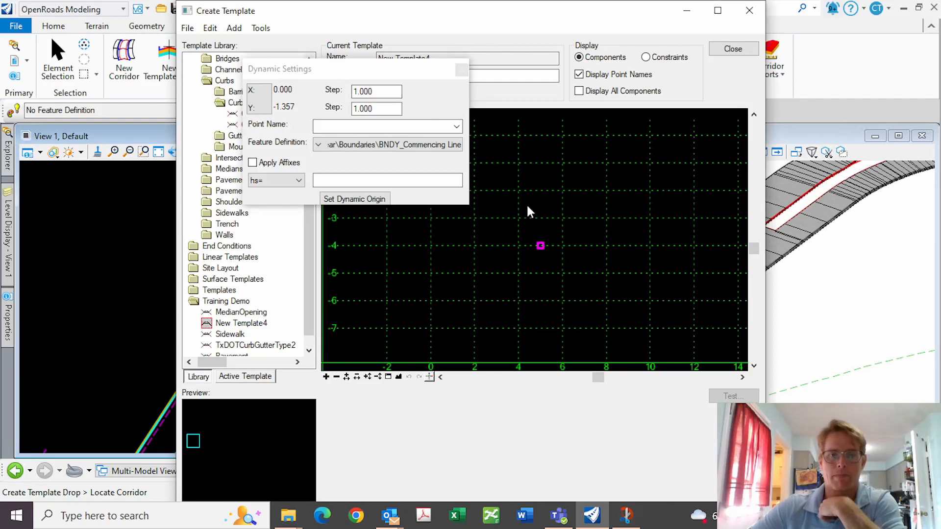
right_click(500, 191)
click(552, 219)
drag(375, 76, 167, 94)
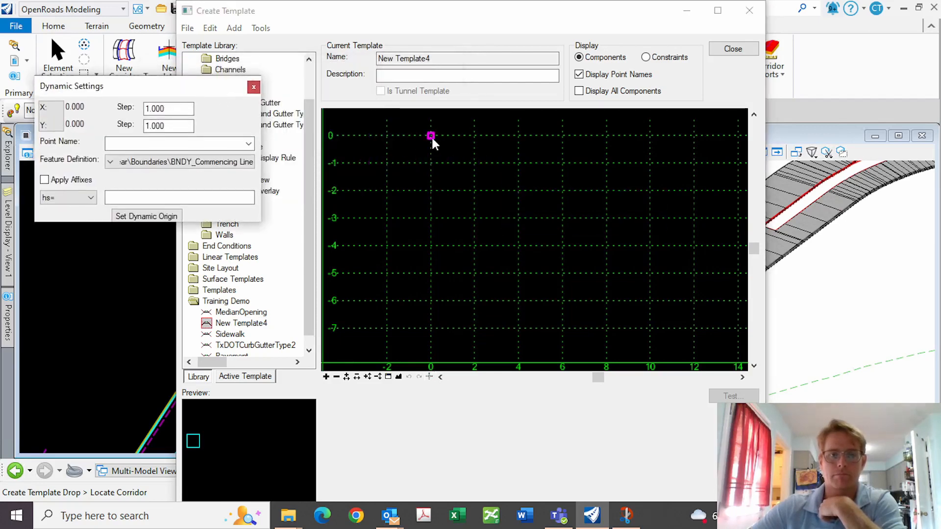
click(432, 136)
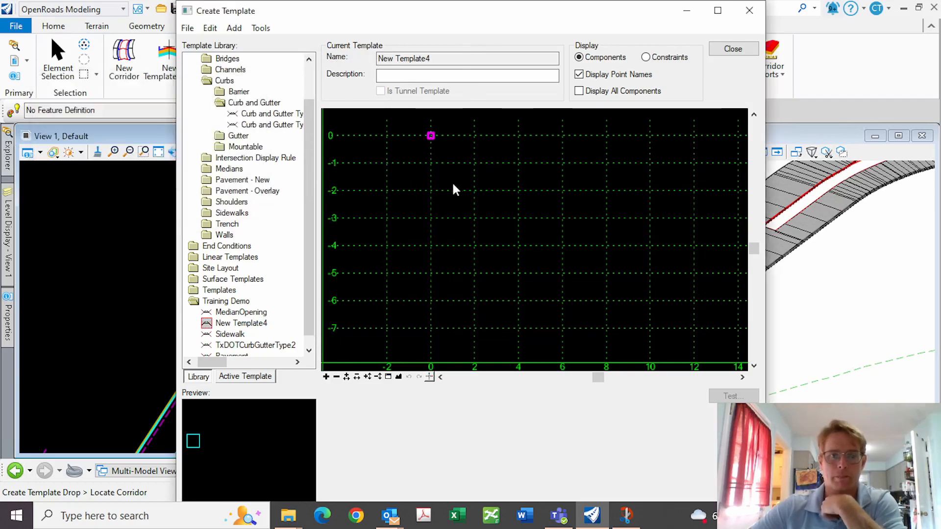
right_click(438, 209)
click(396, 213)
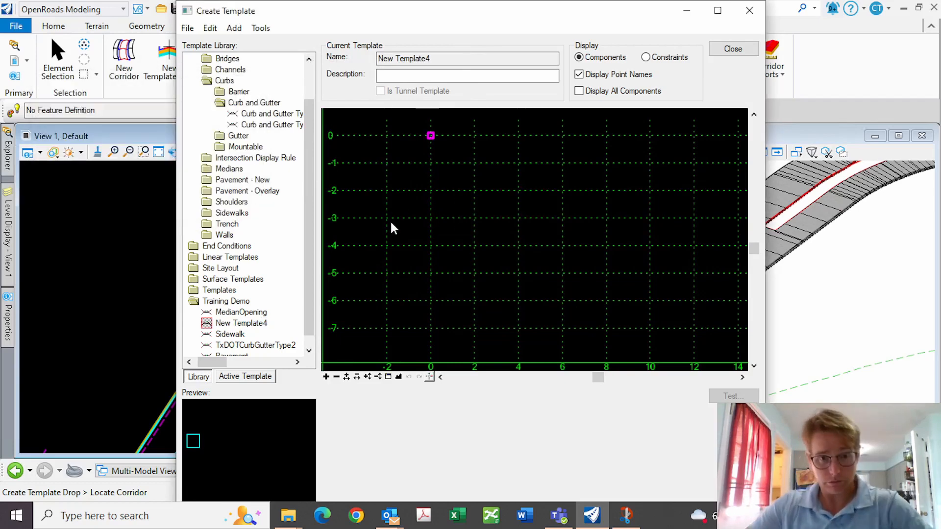
right_click(478, 214)
mouse_move(537, 222)
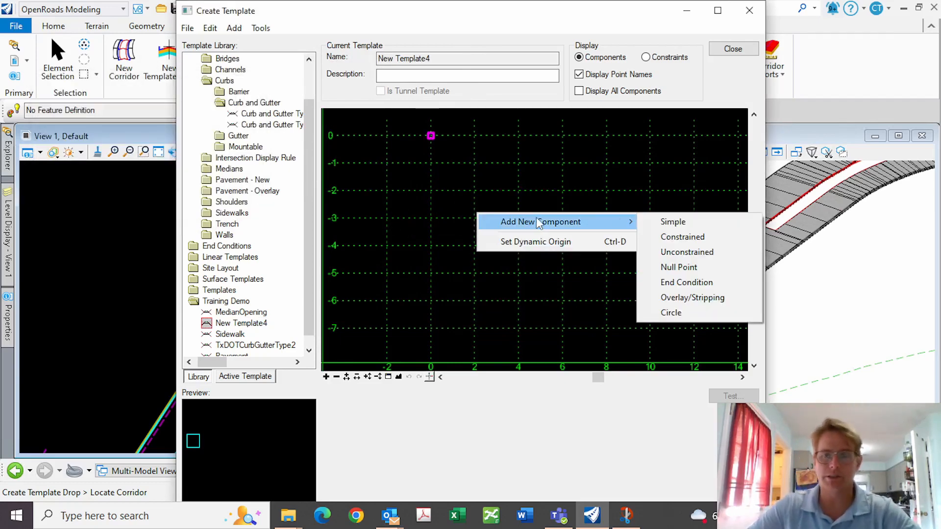
Draw an end condition component from the origin to (10,-5) and finish it
click(687, 284)
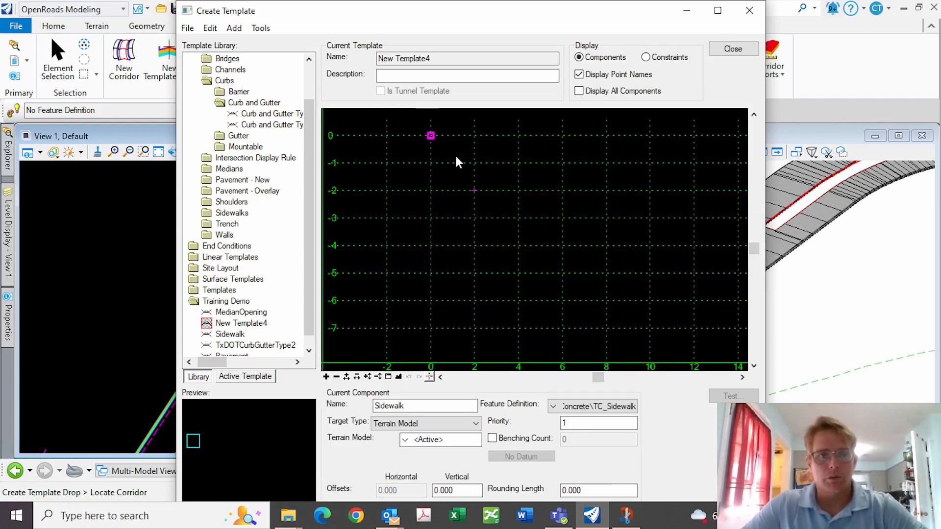
click(433, 136)
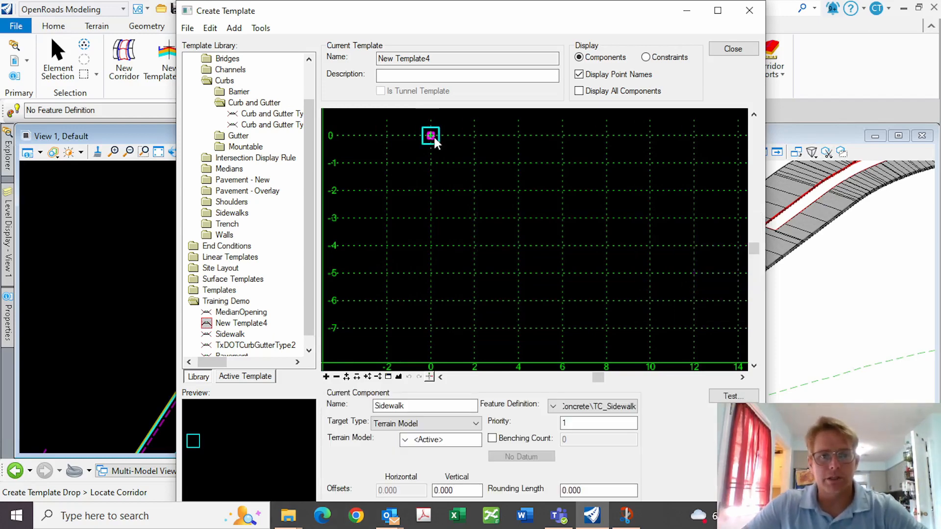
click(659, 292)
right_click(643, 290)
click(682, 300)
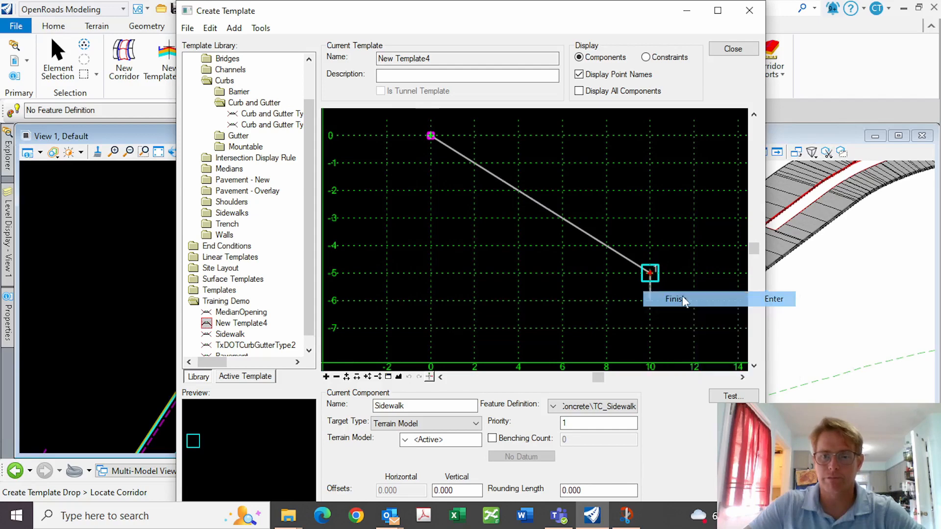
double_click(432, 136)
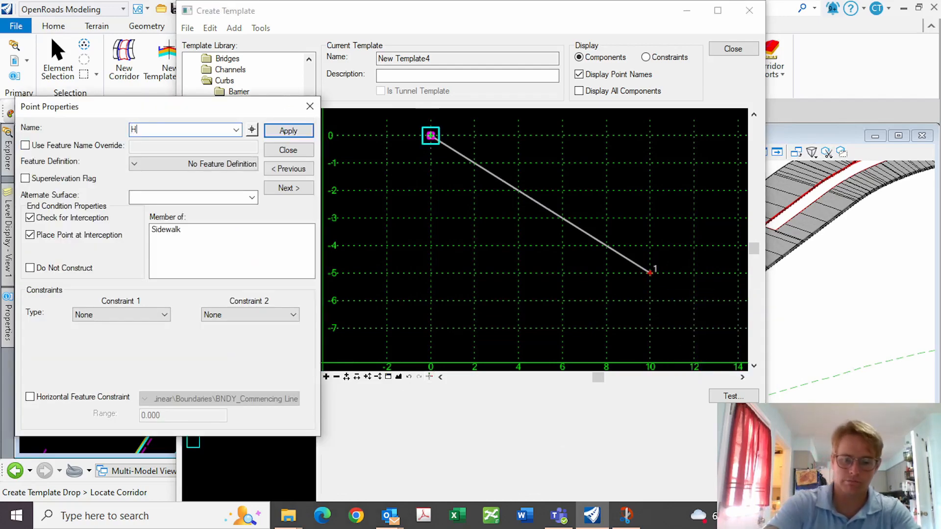
Name the start point Hinge and the end point Fill_Tie, with feature definition TL_End Cond Fill Tie
text(Hinge)
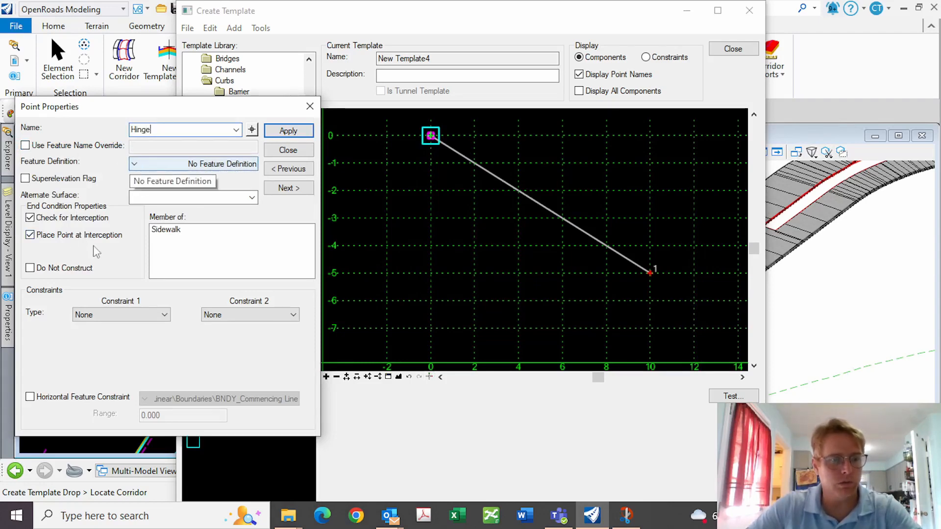
click(287, 131)
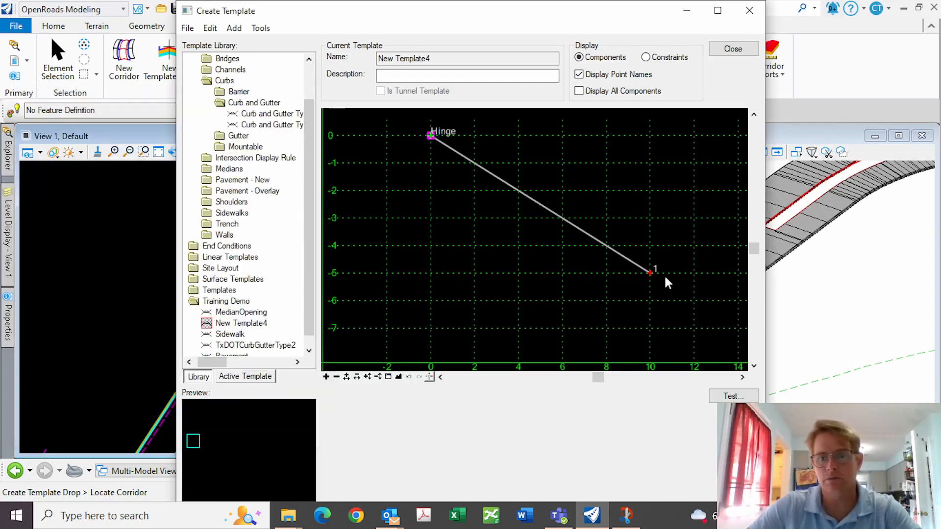
double_click(650, 271)
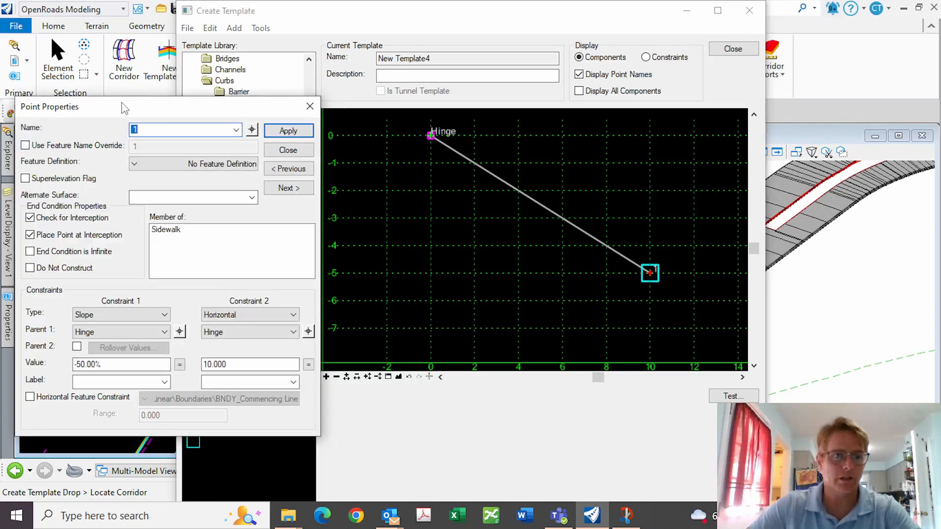
text(Fill)
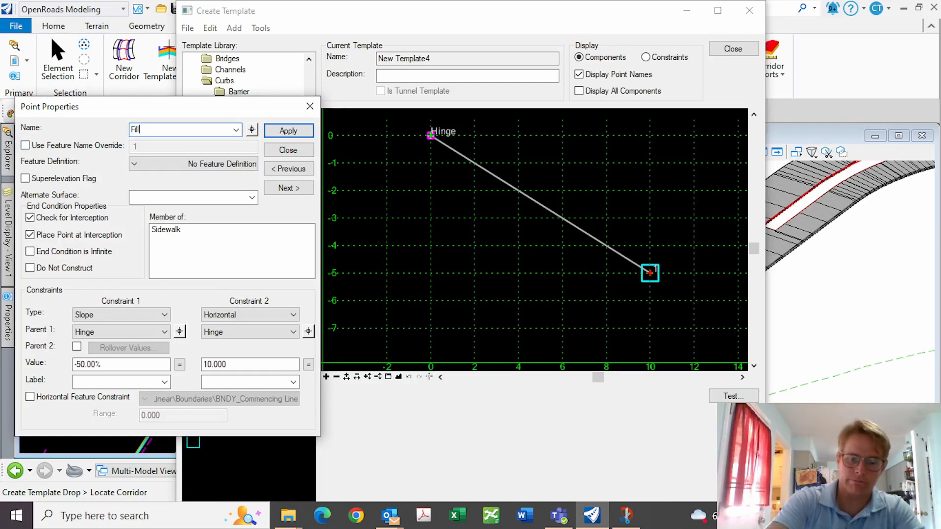
text(_Tie)
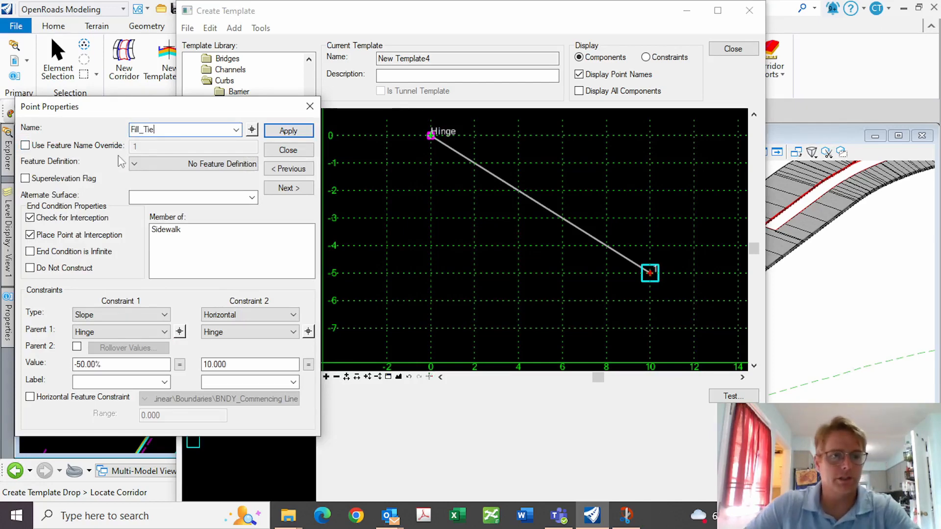
click(134, 164)
double_click(153, 191)
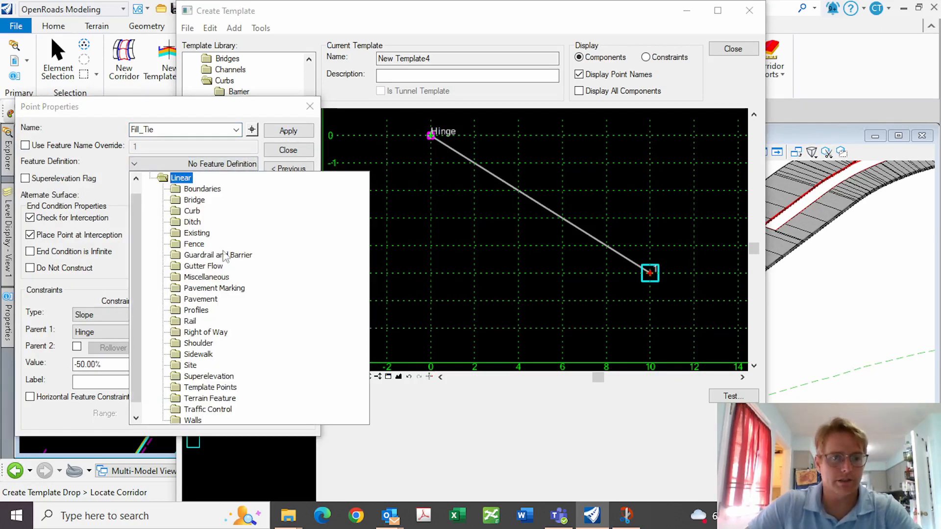
double_click(211, 400)
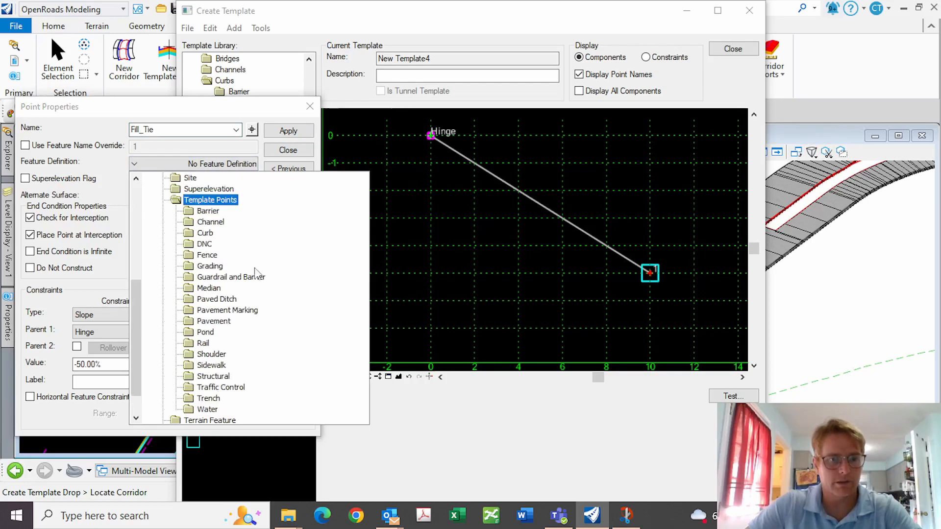
double_click(209, 266)
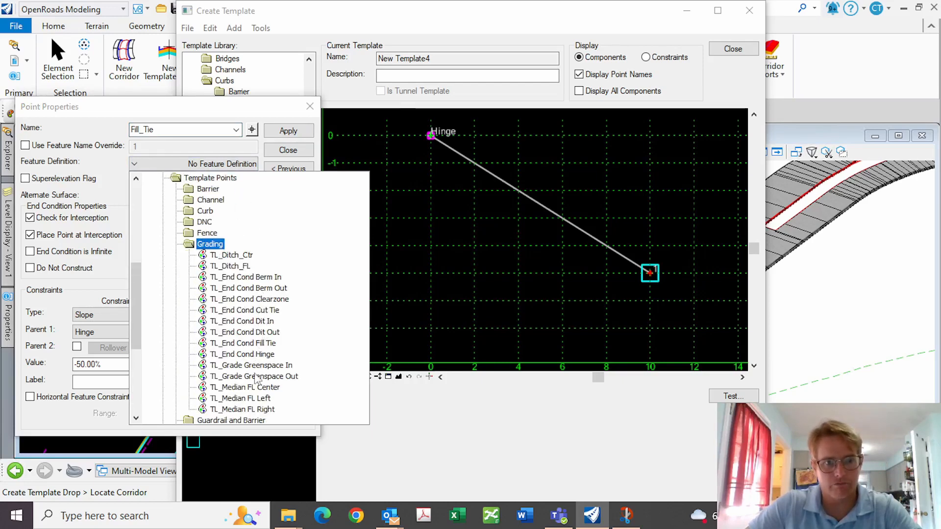
click(264, 343)
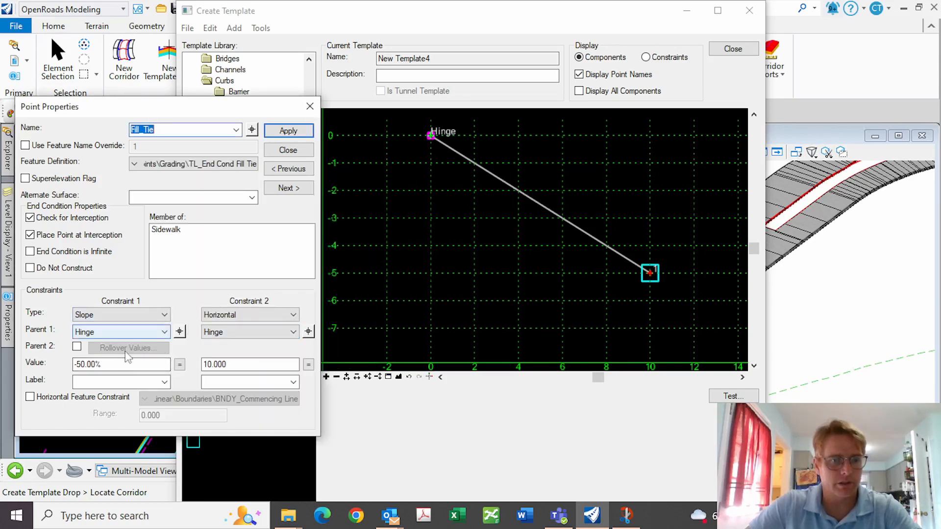
Constrain Fill_Tie vertically -1 and horizontally 4 from Hinge
drag(111, 365, 16, 362)
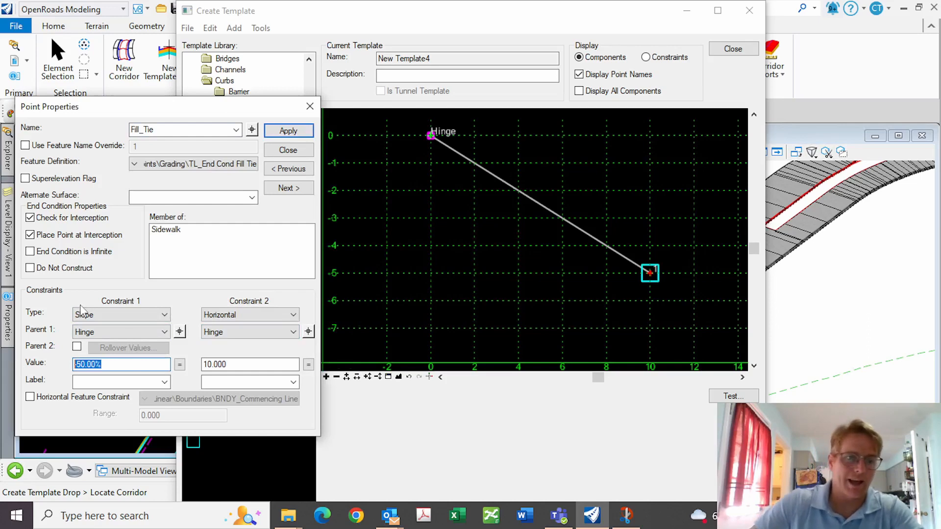
click(164, 315)
click(117, 345)
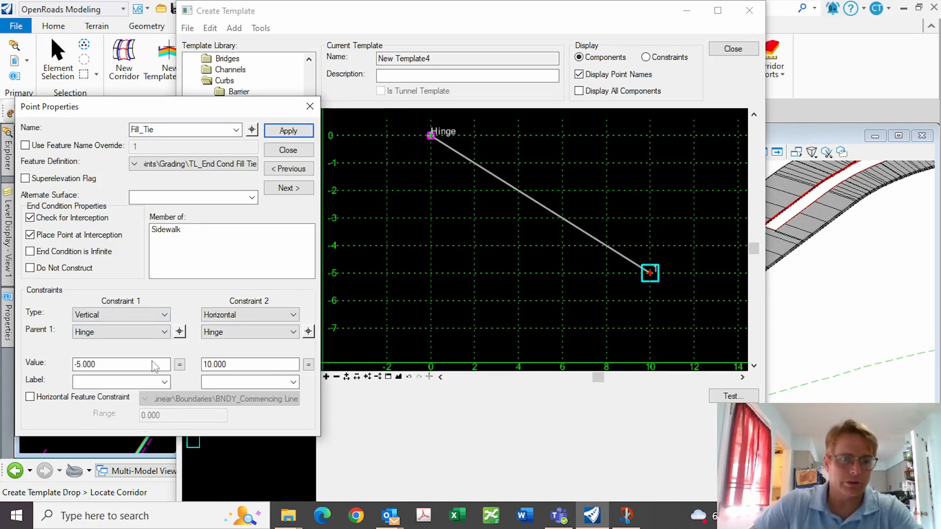
double_click(86, 364)
text(-4)
key(Tab)
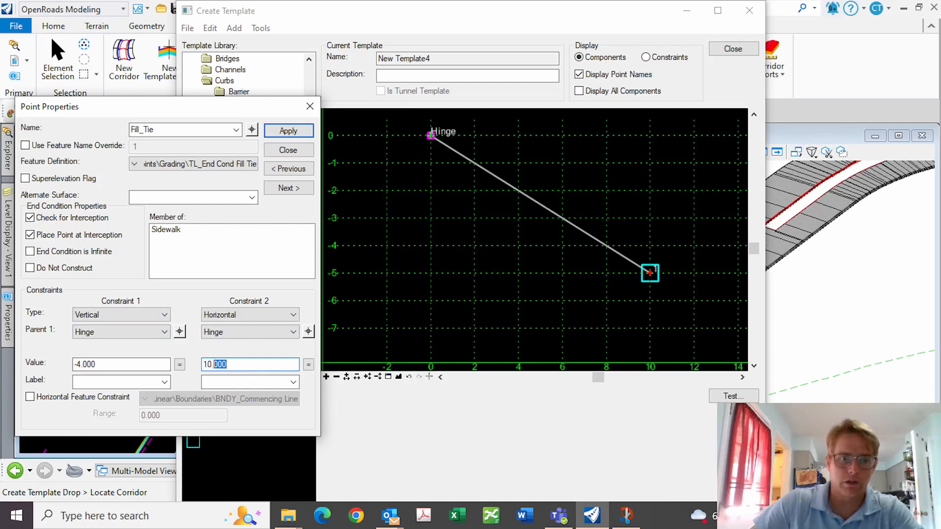
text(1)
key(Return)
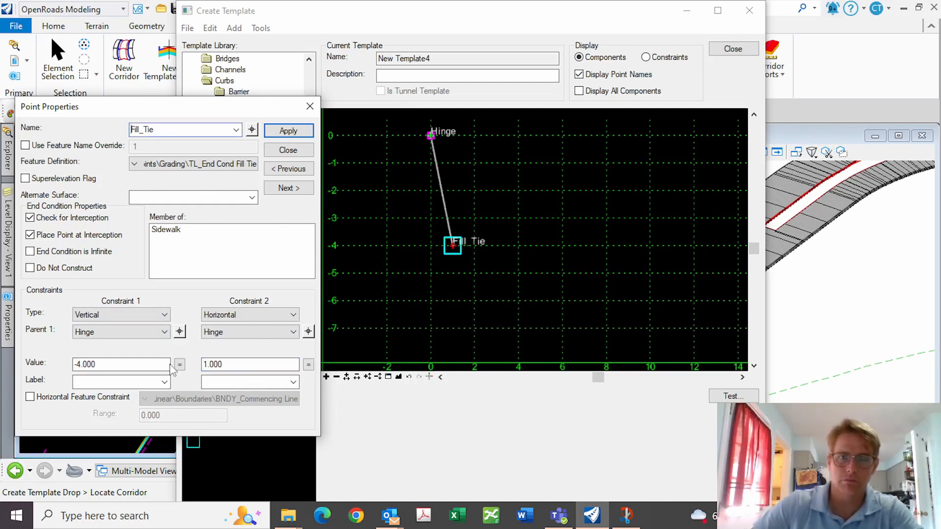
drag(102, 365, 3, 357)
text(-1)
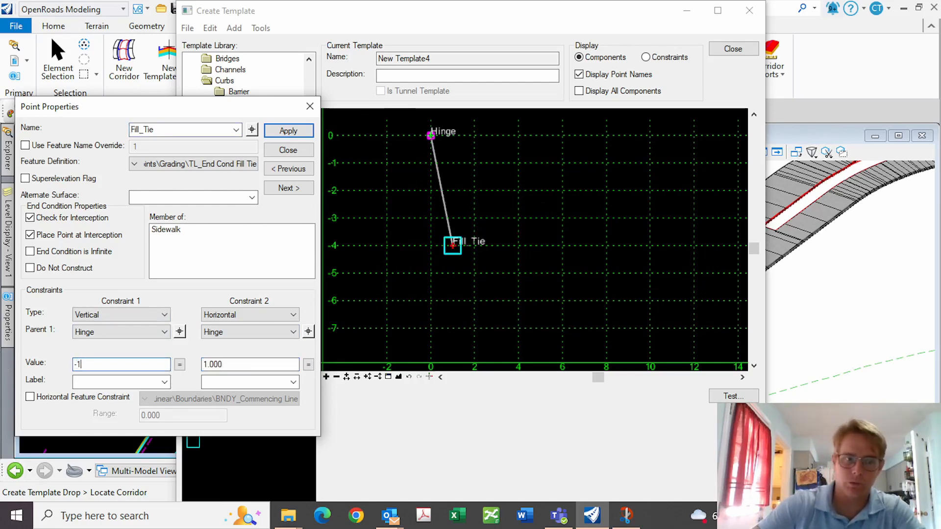
key(Tab)
text(4)
key(Tab)
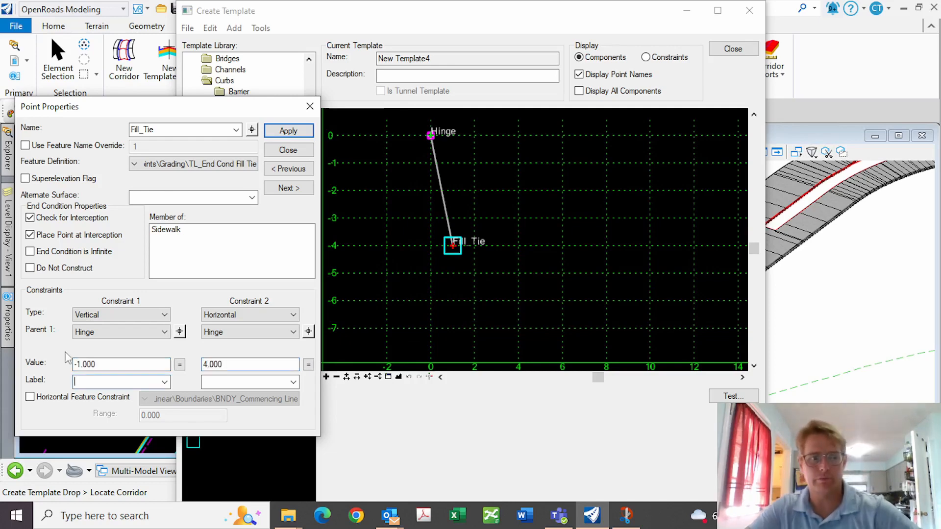
click(224, 365)
key(Return)
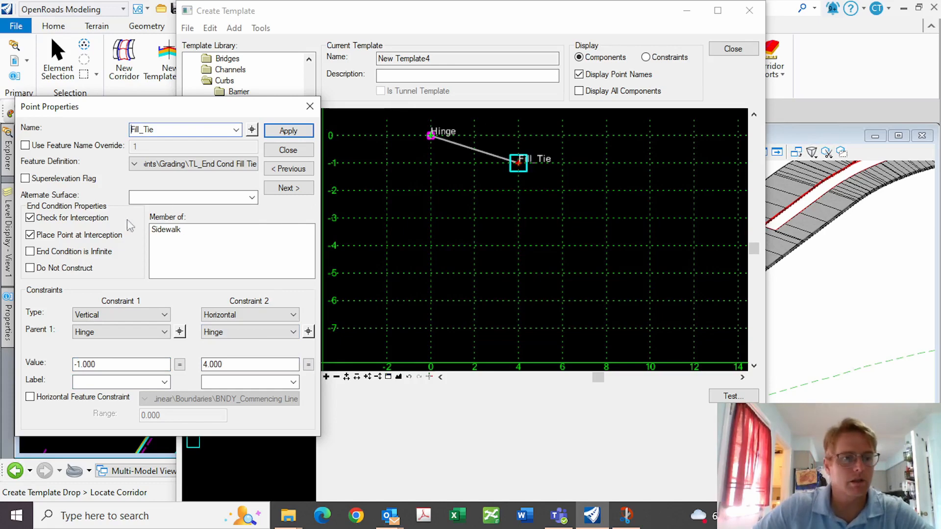
Make Fill_Tie an infinite end condition and apply the point settings
click(30, 253)
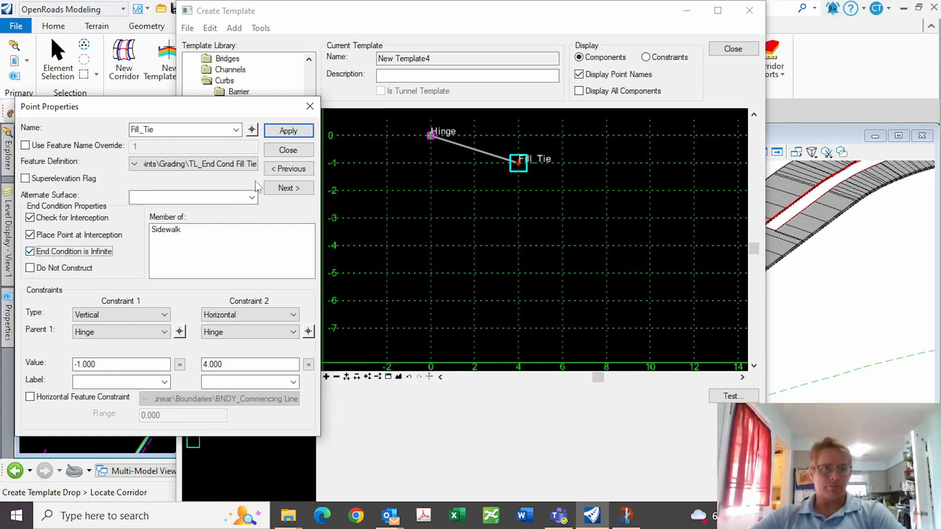
click(306, 131)
click(299, 150)
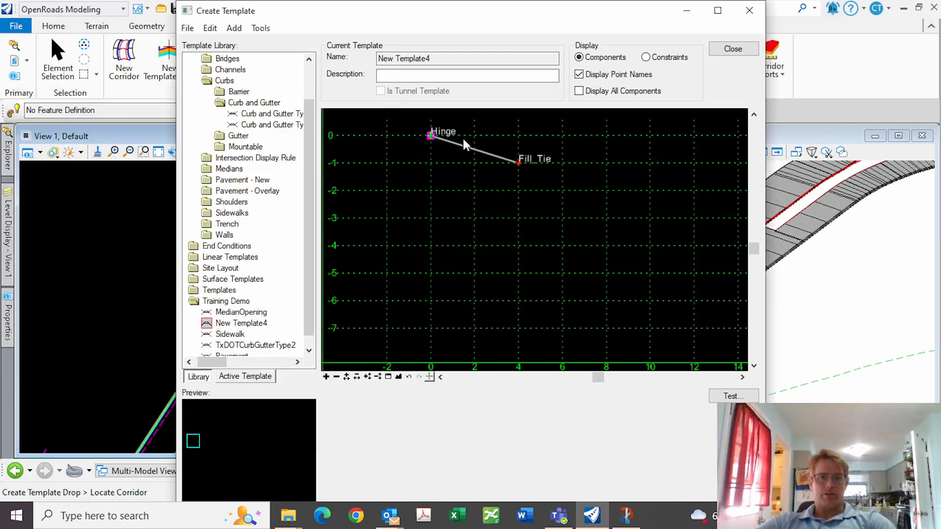
Name the Hinge–Fill_Tie component Fill_Slope with Mesh\Grading\TC_Grass, keeping Terrain Model as target
double_click(462, 143)
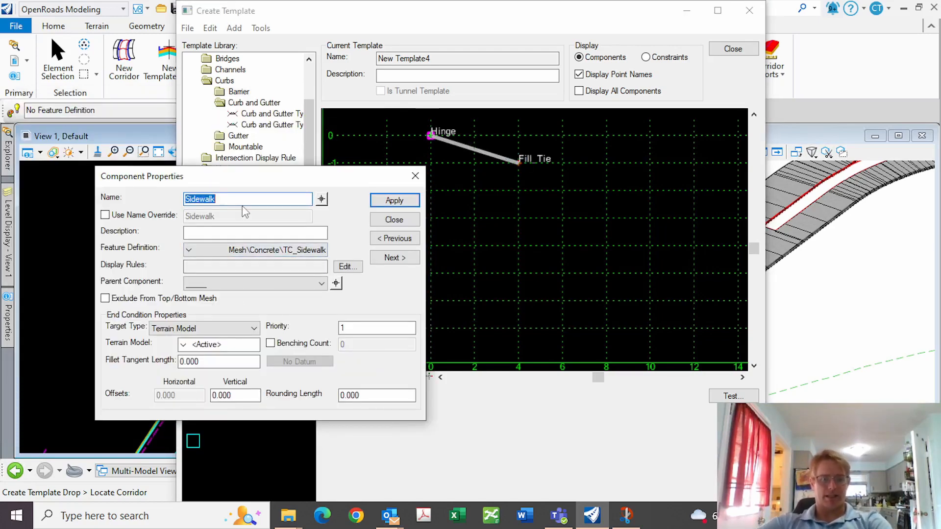
text(Fill_Slope)
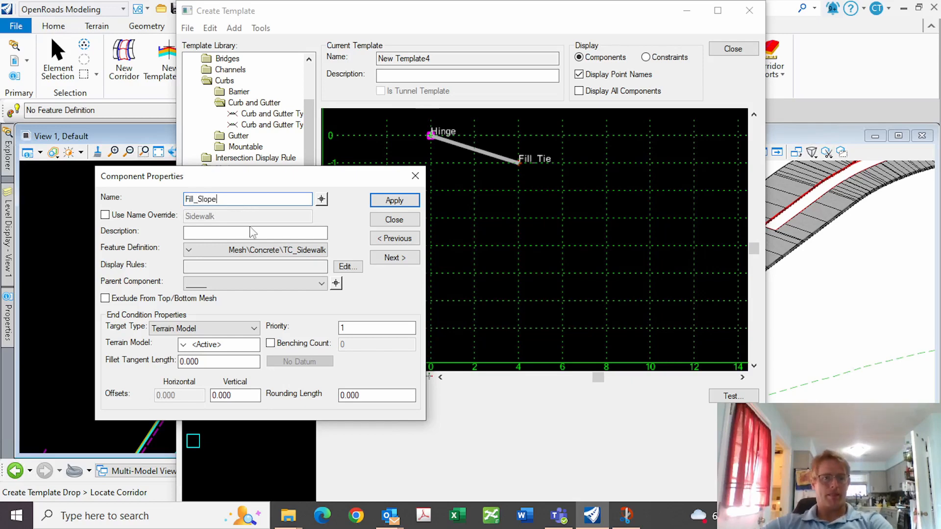
click(216, 249)
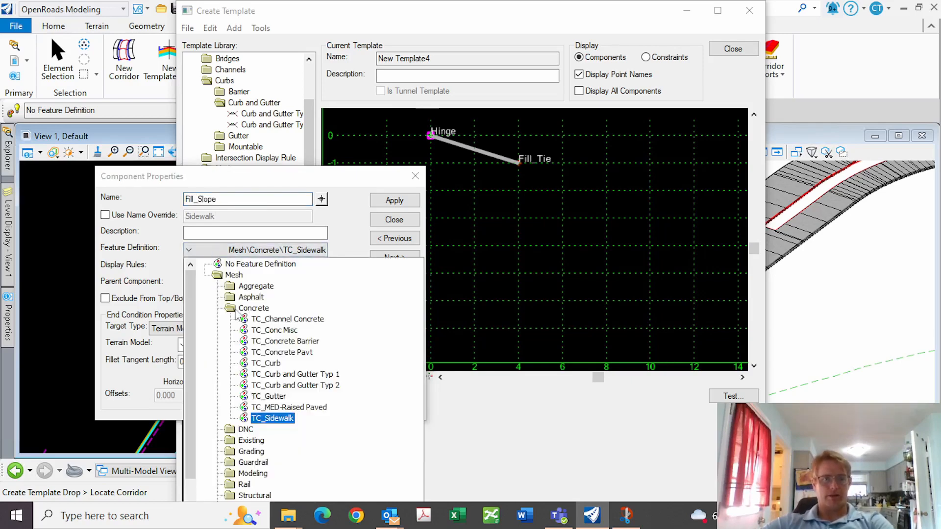
double_click(250, 451)
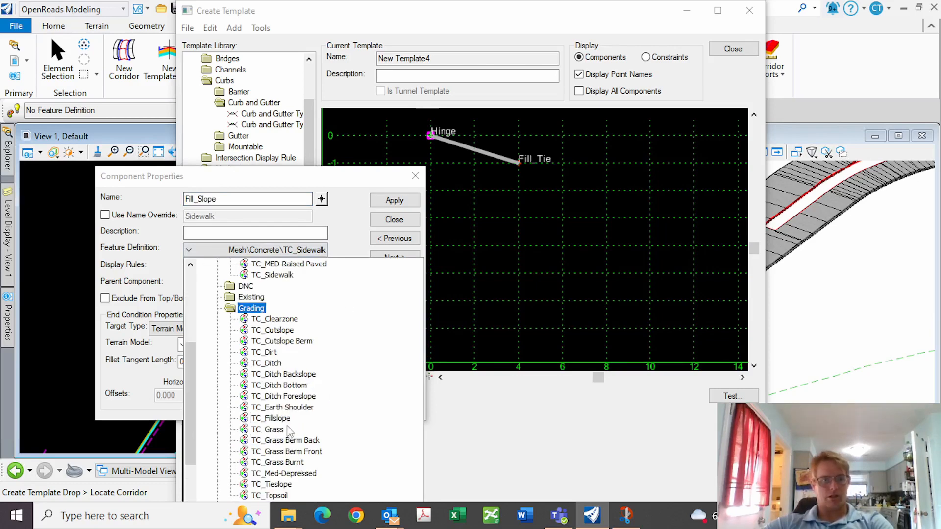
scroll(294, 416, down, 1)
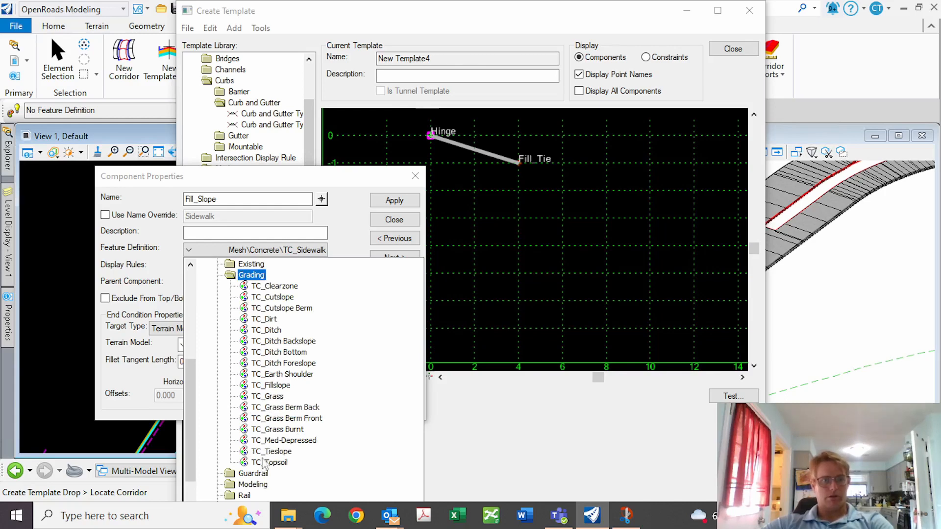
click(273, 397)
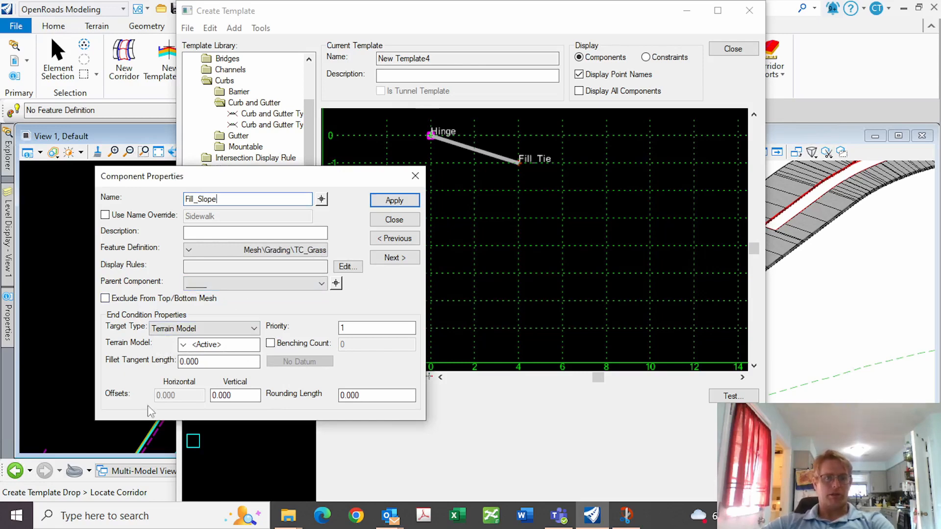
click(253, 328)
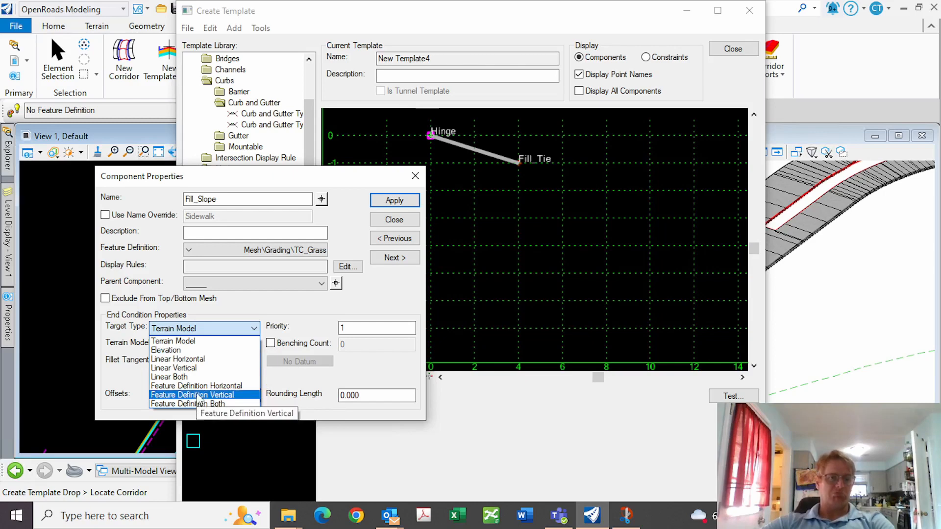
click(305, 309)
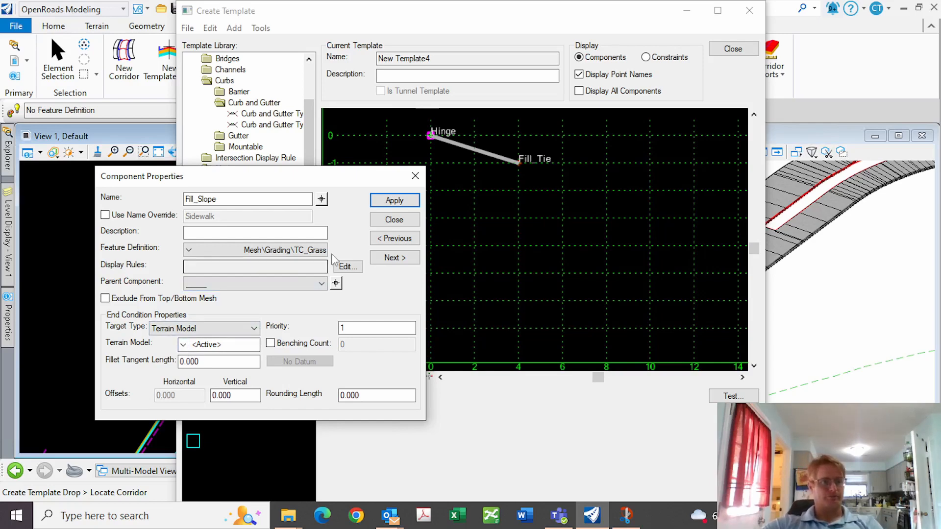
click(395, 200)
right_click(495, 231)
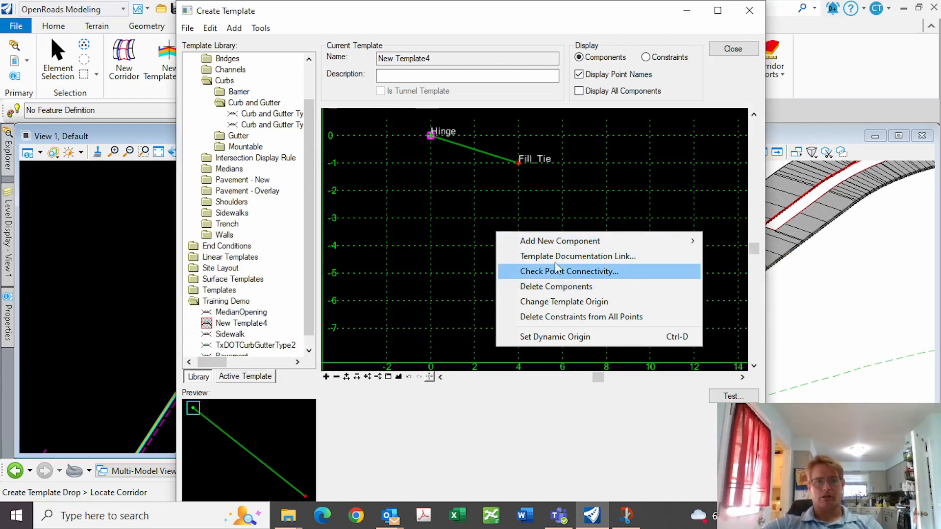
Add a new end condition component named Cut_Slope using the Grading TC_Grass feature
mouse_move(632, 241)
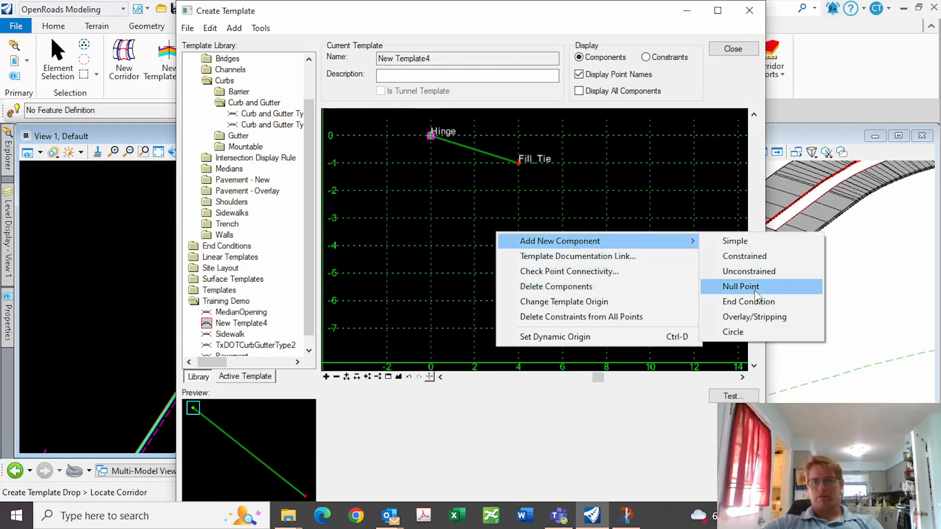
click(744, 302)
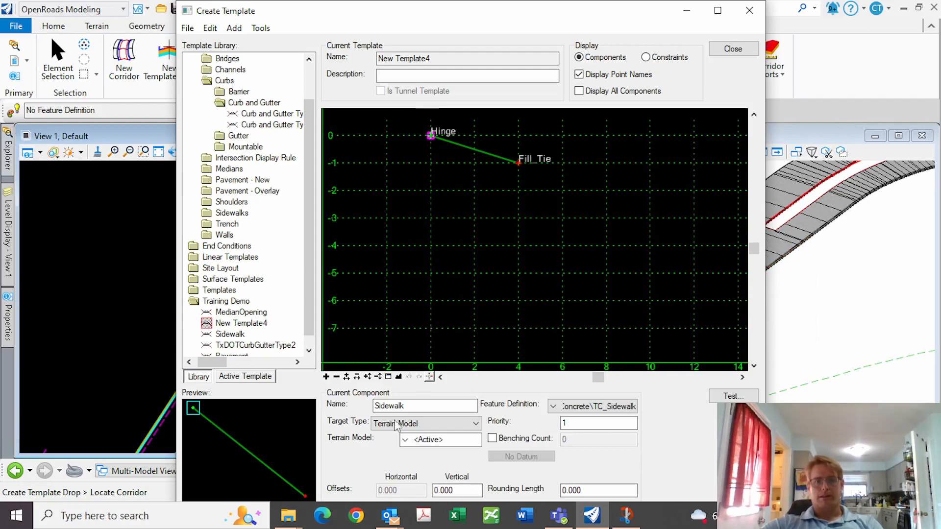
drag(414, 406, 336, 395)
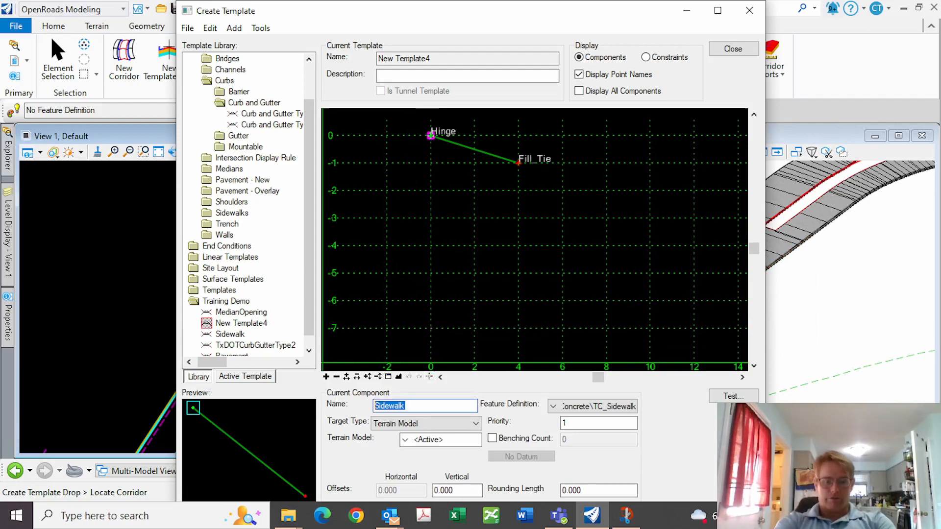
text(Fi)
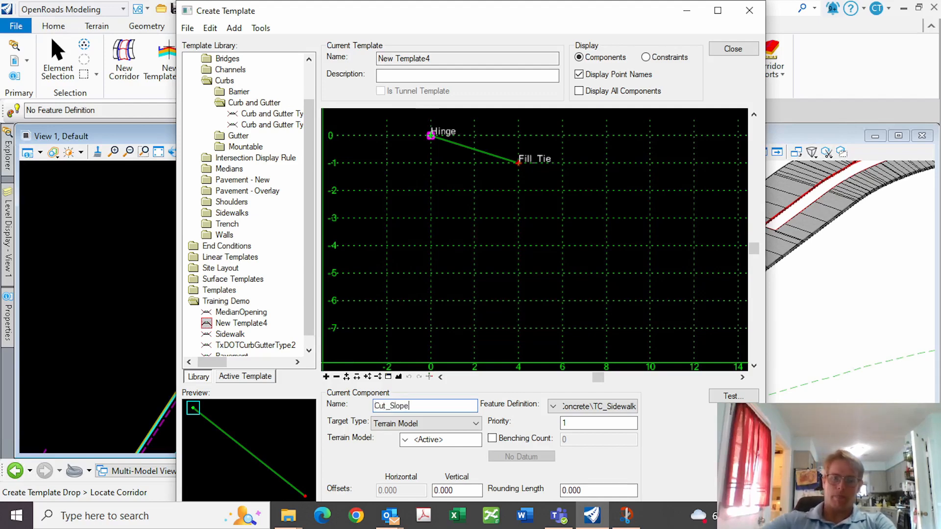
click(564, 410)
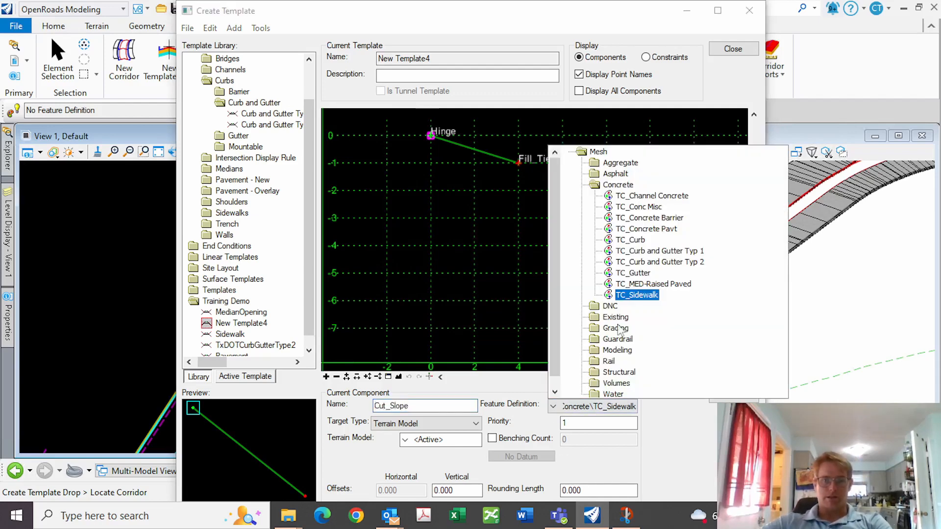
click(613, 331)
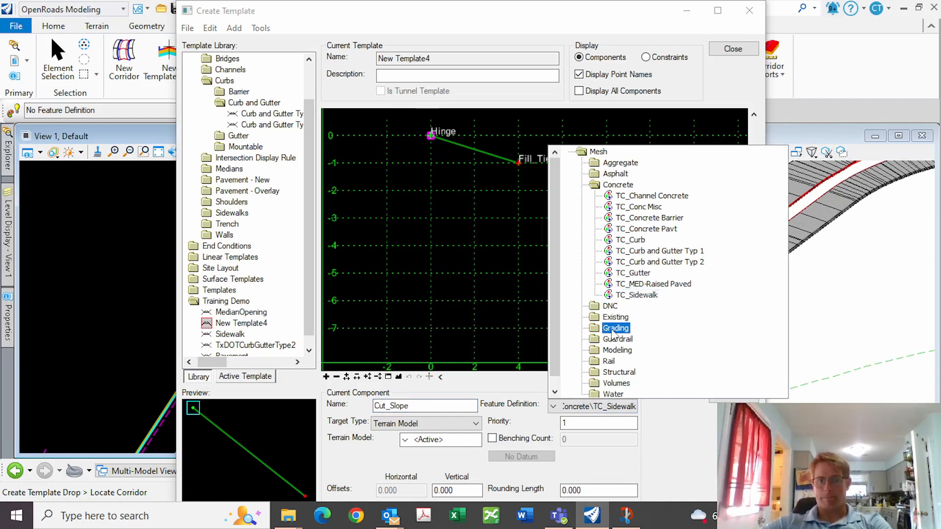
double_click(612, 332)
click(638, 317)
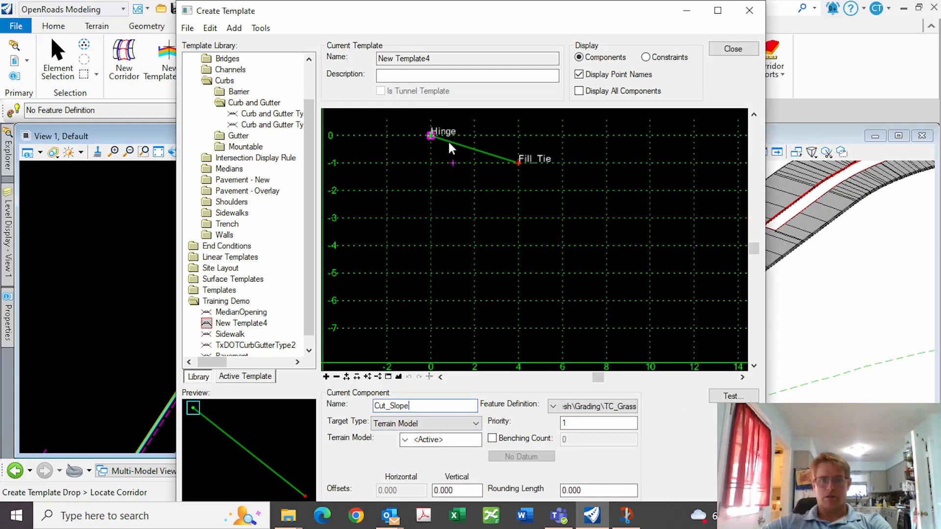
Draw Cut_Slope from the Hinge point up to (4,1) and finish it
click(431, 136)
scroll(419, 302, down, 2)
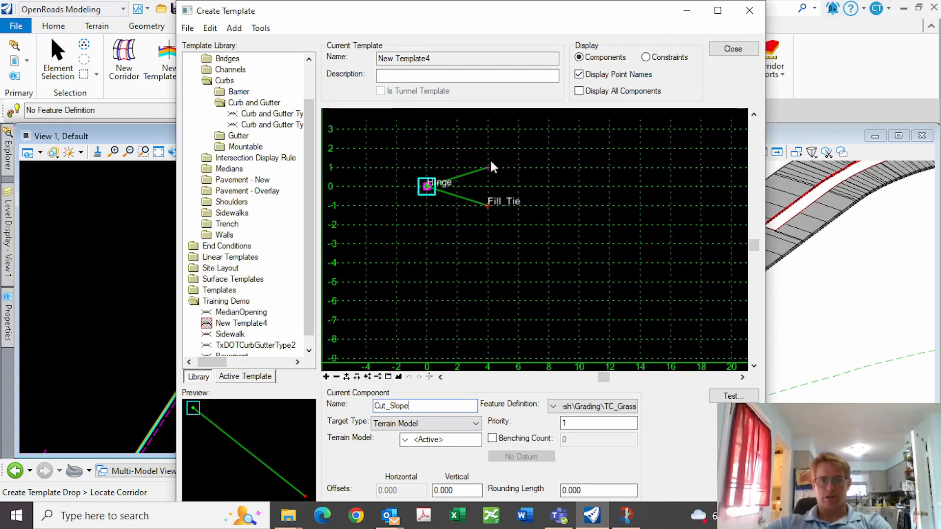
click(490, 165)
right_click(521, 181)
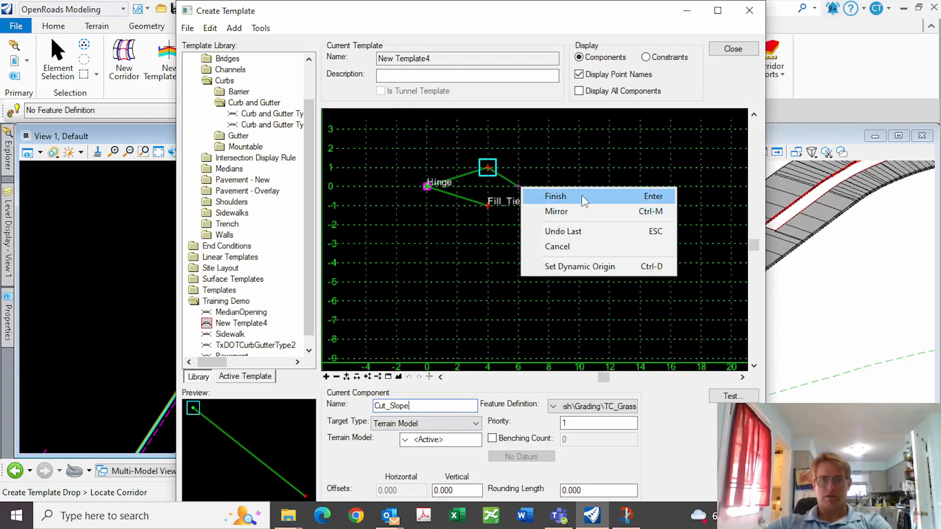
click(539, 196)
Set the cut slope end point to Cut_Tie with TL_End Cond Cut Tie, constrained vertically from Hinge
double_click(487, 168)
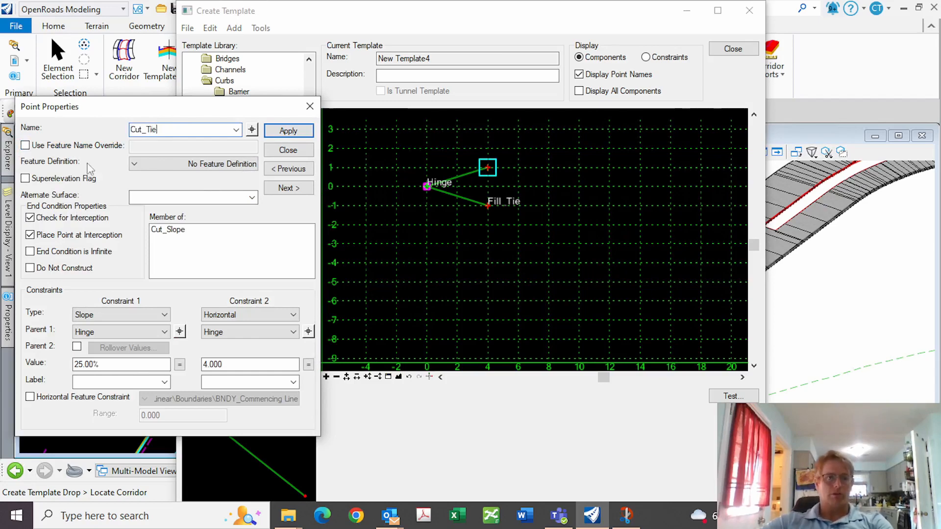
click(151, 161)
double_click(166, 190)
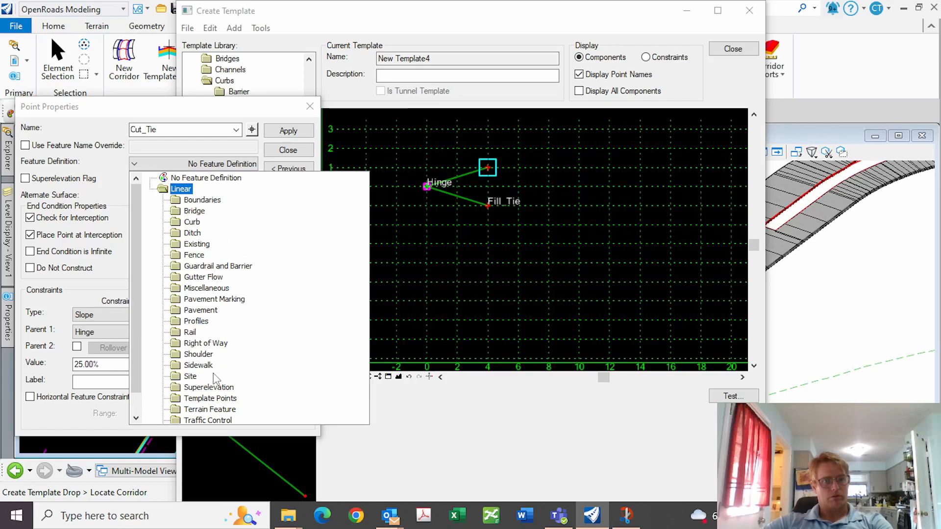
double_click(209, 398)
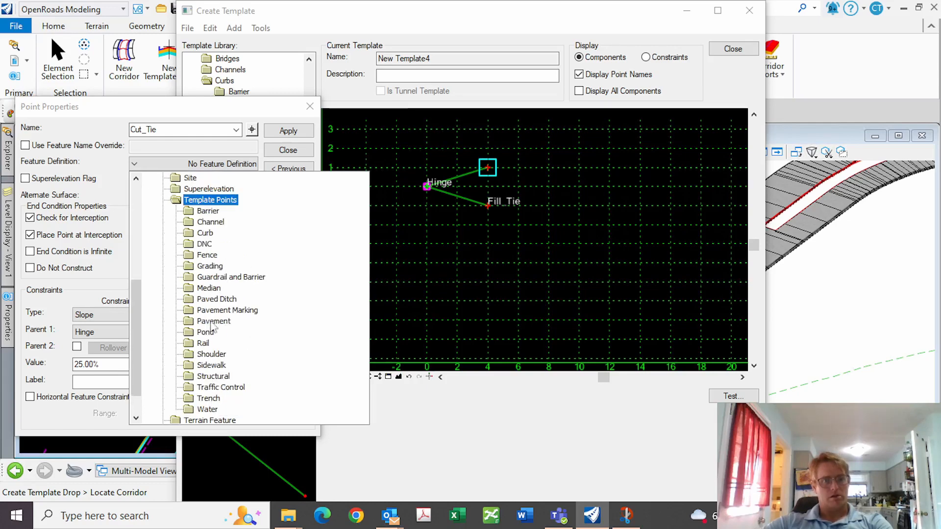
double_click(206, 267)
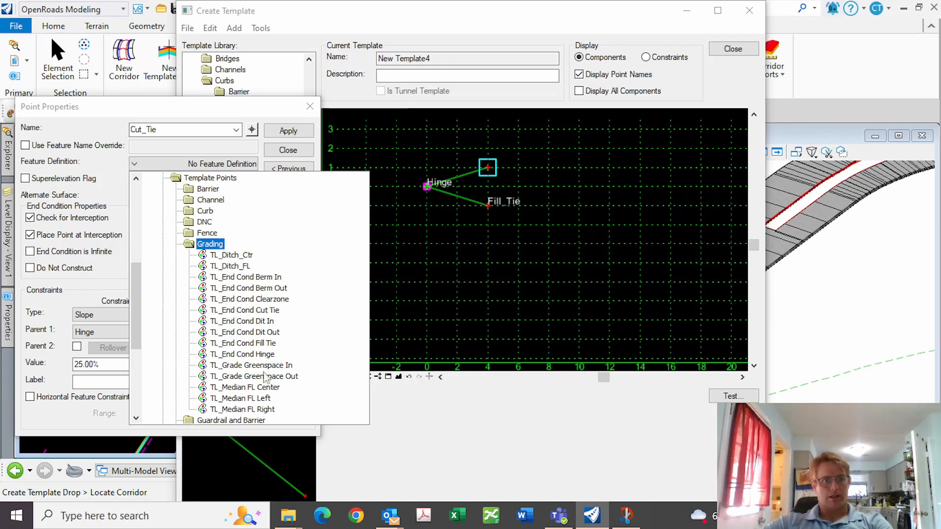
click(261, 309)
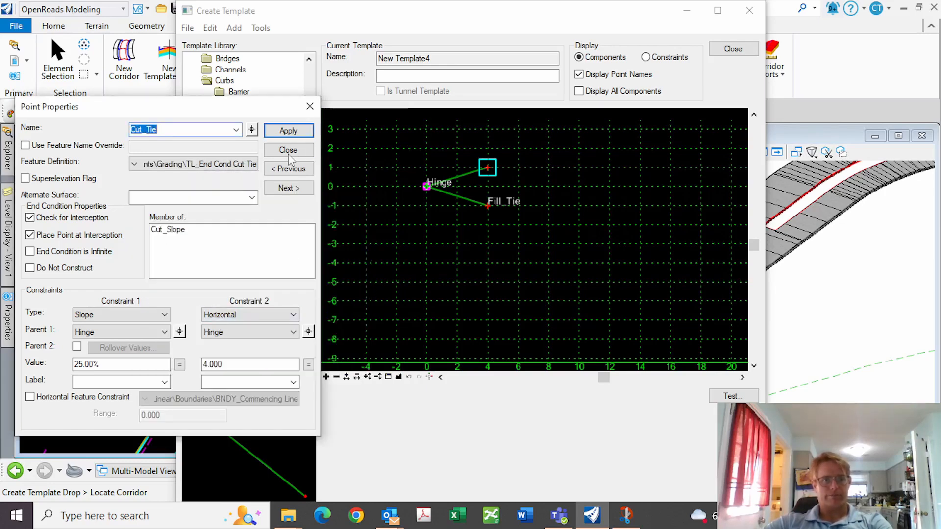
click(163, 316)
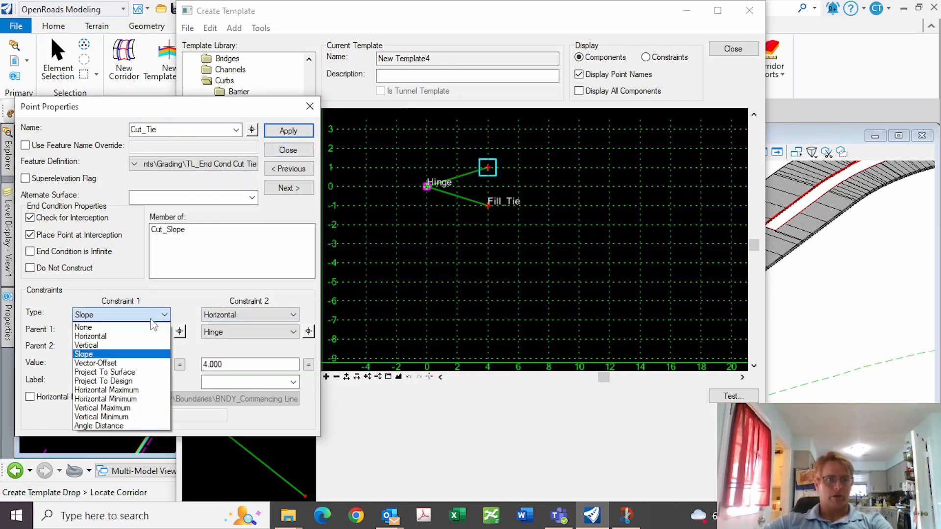
click(122, 336)
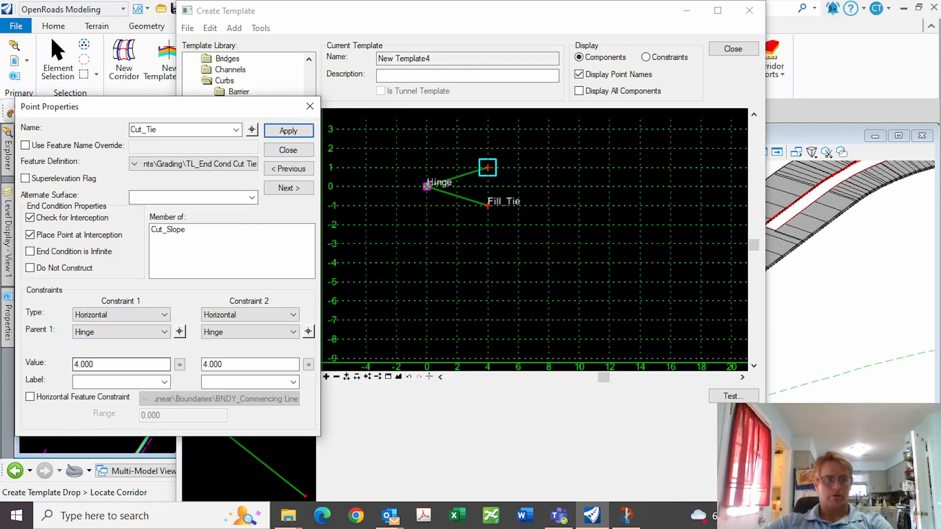
click(148, 315)
click(91, 345)
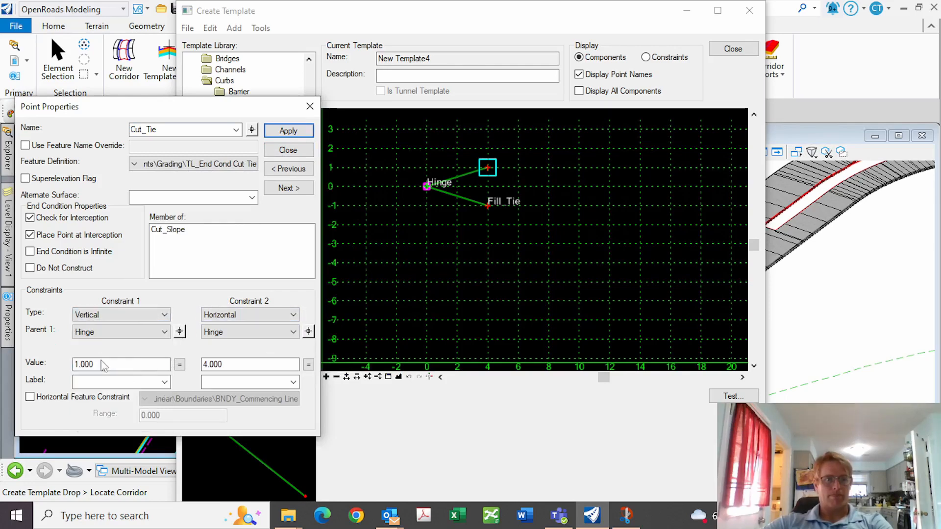
click(288, 131)
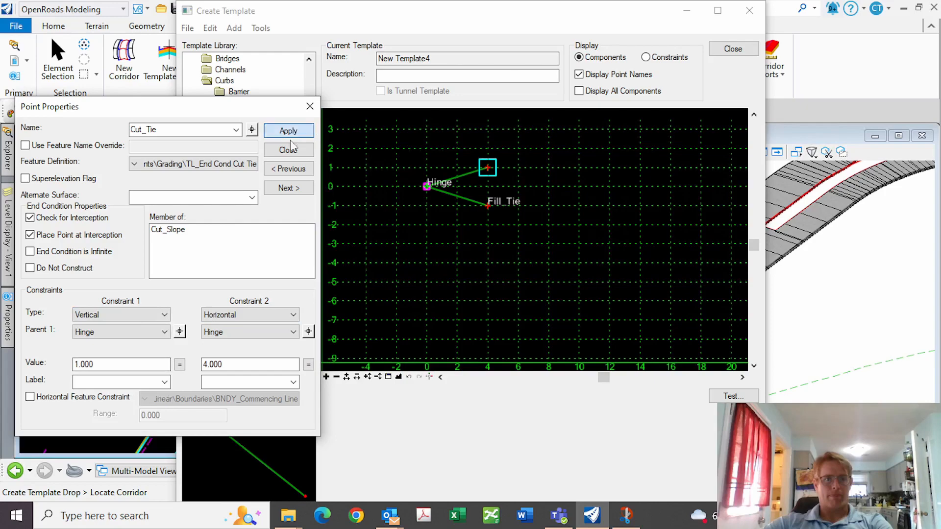
click(288, 150)
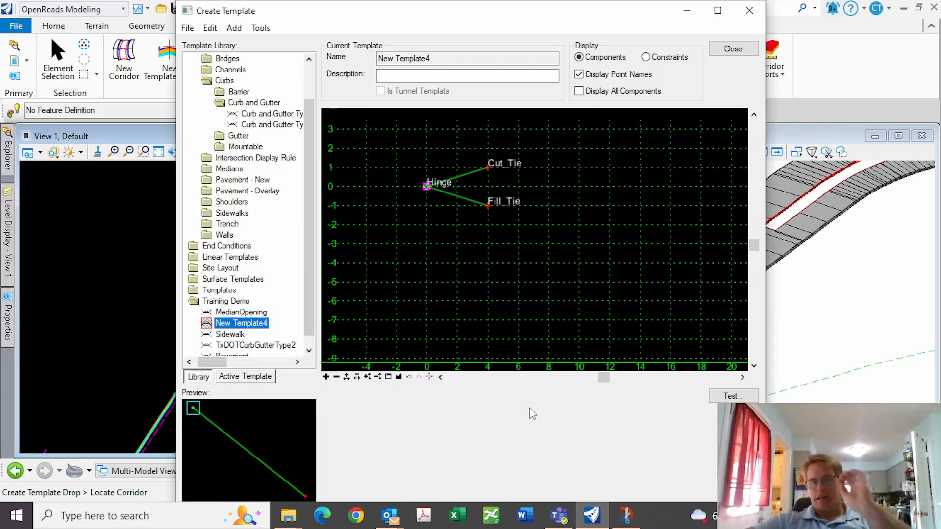
Resolve the end-condition priority conflict by giving Cut_Slope priority 2, then redraw the test
click(734, 396)
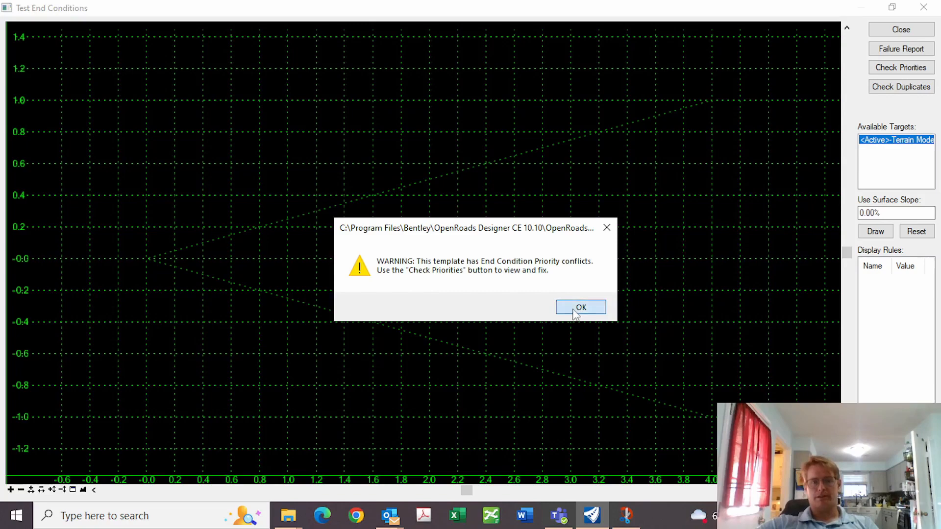
click(572, 313)
click(901, 30)
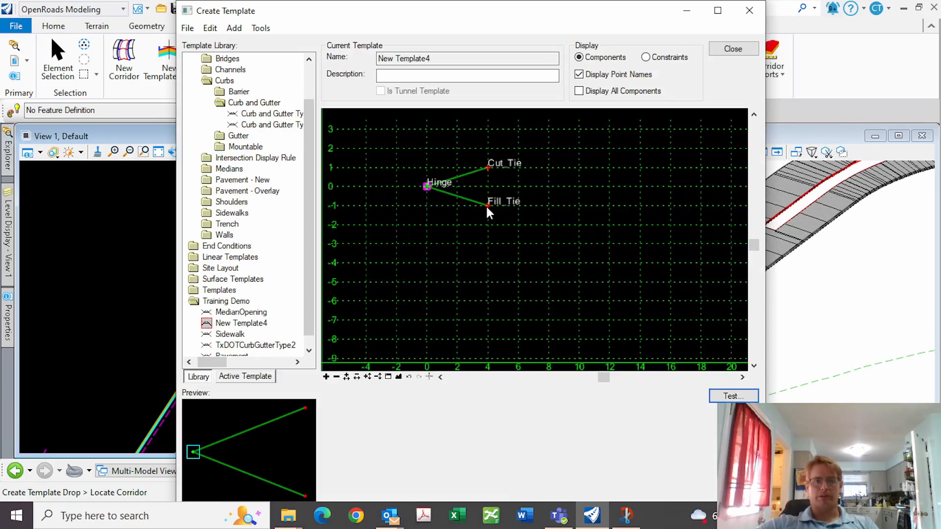
double_click(464, 177)
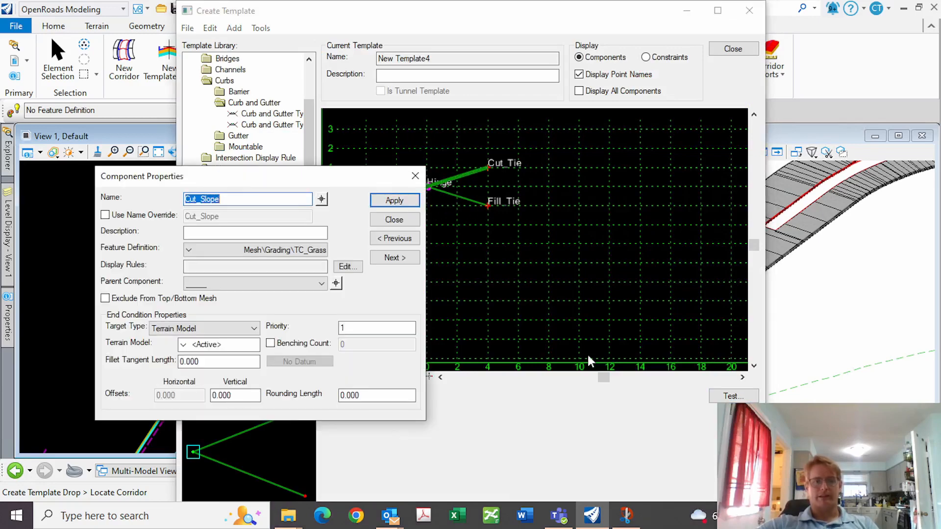
double_click(343, 328)
text(2)
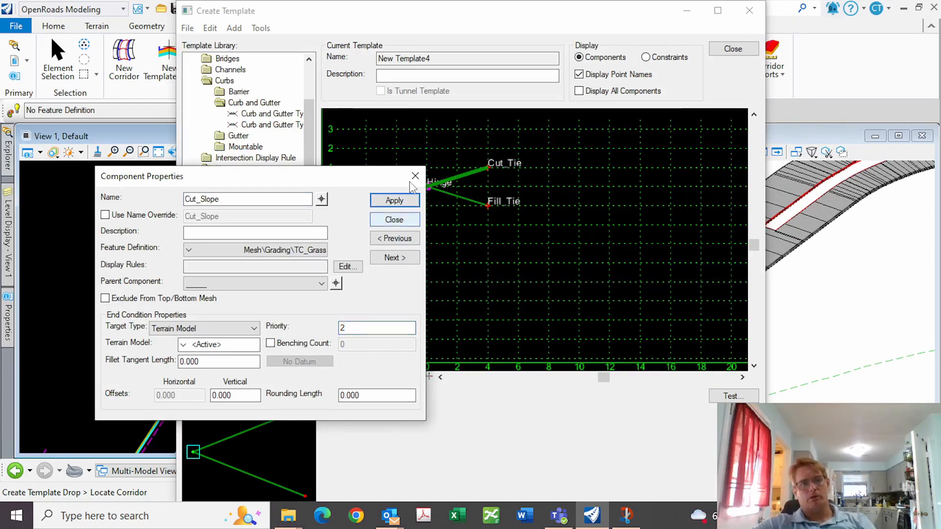
click(402, 221)
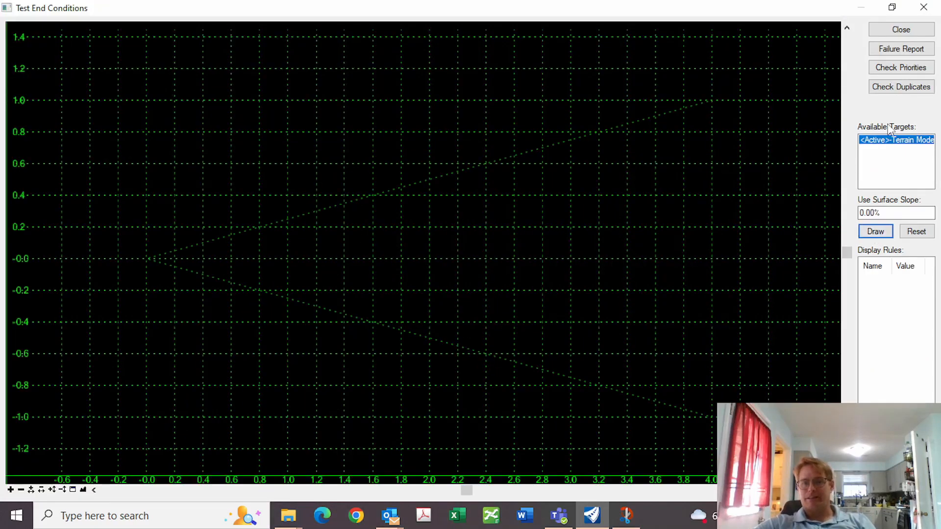
click(875, 231)
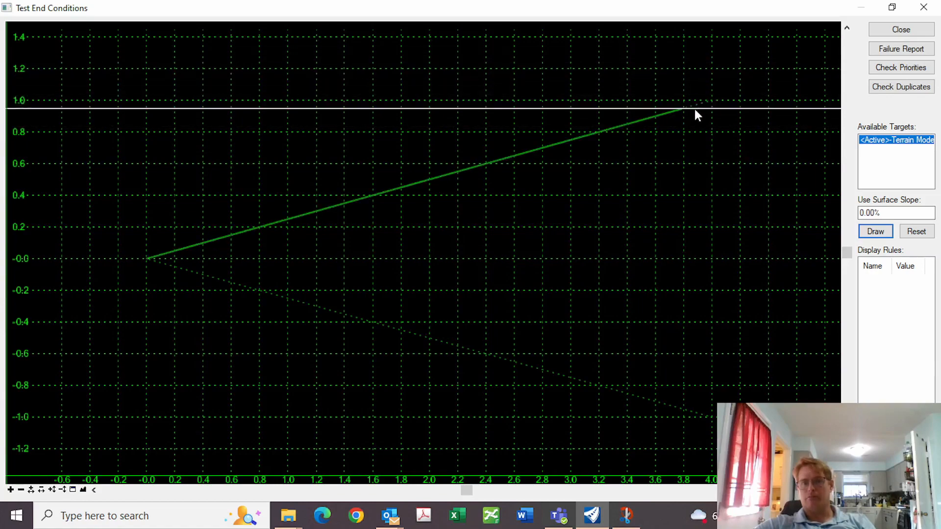
click(901, 30)
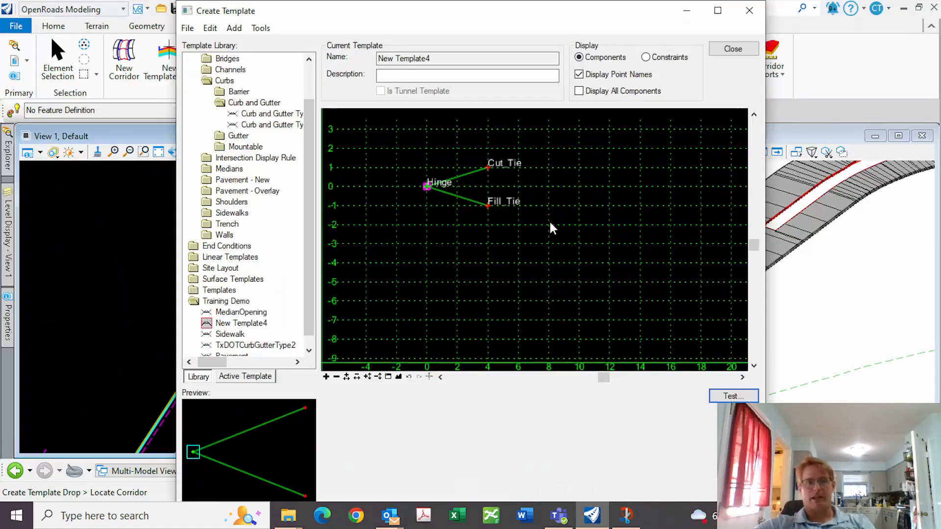
Make Cut_Tie an infinite end condition and retest to see both slopes reach terrain
double_click(489, 165)
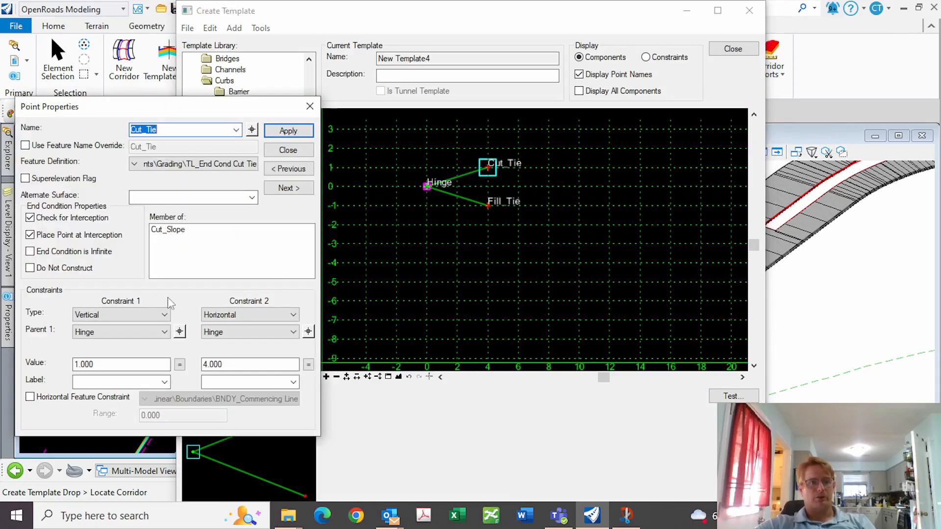
click(52, 251)
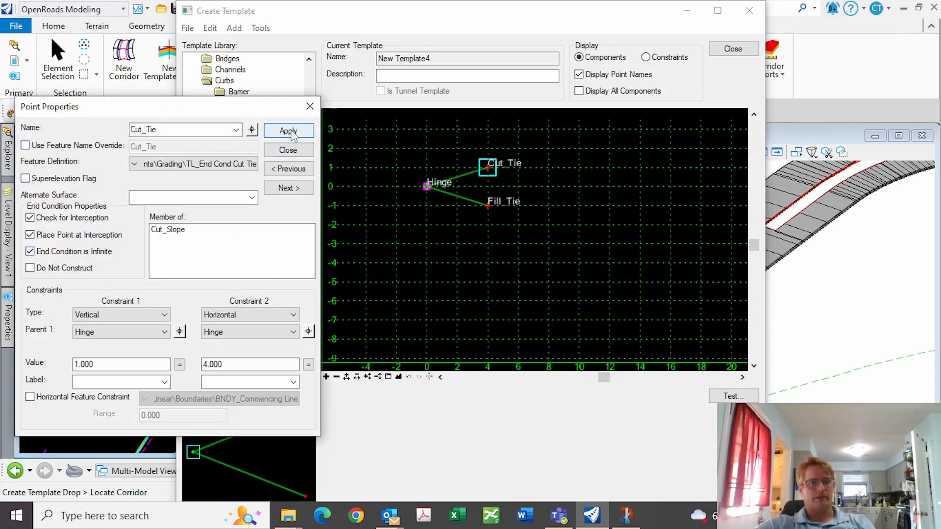
click(289, 151)
click(726, 397)
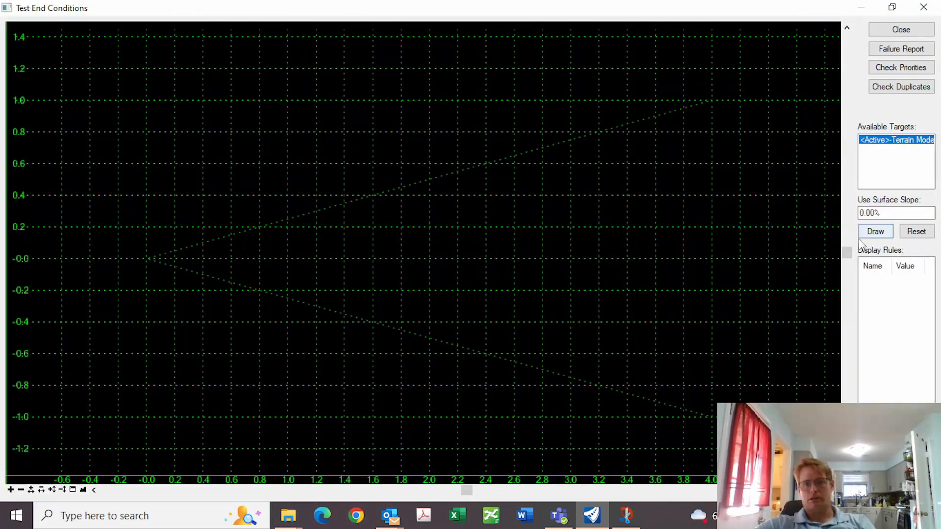
click(876, 231)
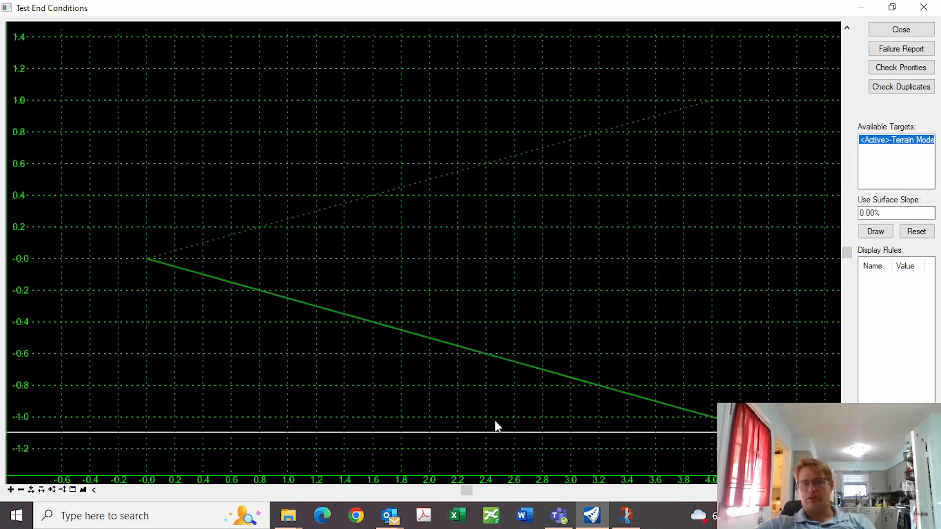
click(902, 29)
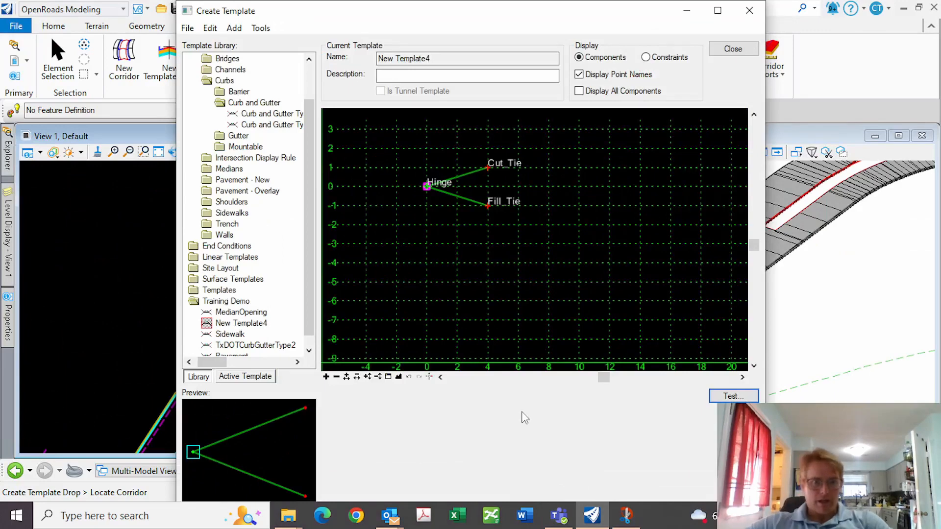
Add a new template under Training Demo named Curb_SW_Slope_R, correcting the typed misspelling
scroll(589, 375, down, 1)
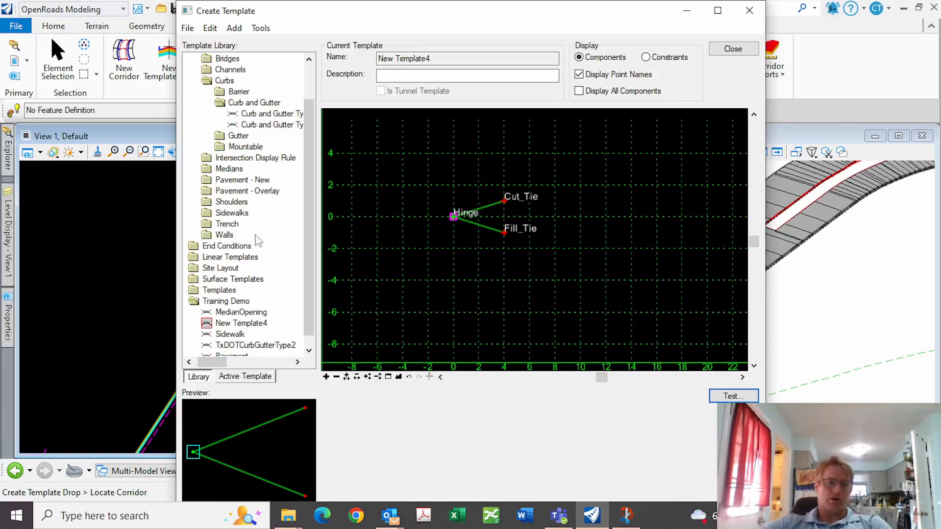
scroll(309, 271, down, 1)
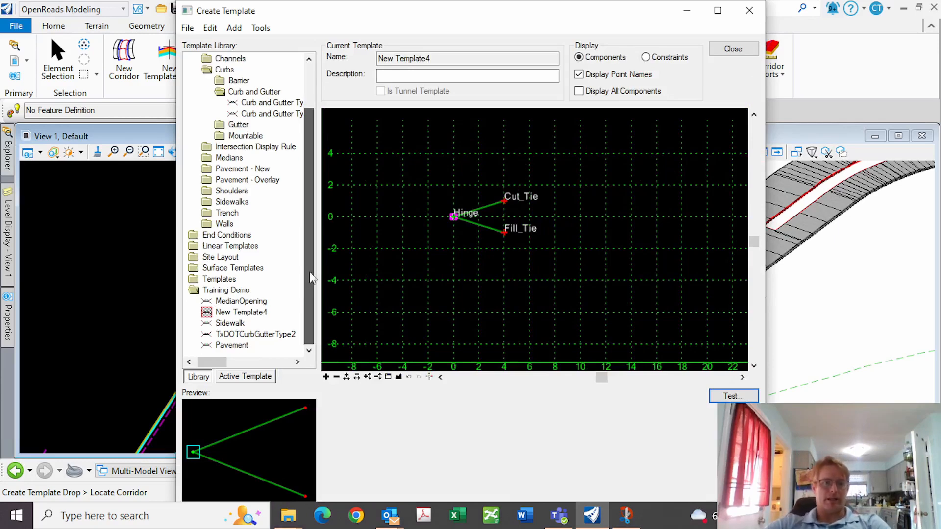
click(229, 292)
right_click(230, 292)
mouse_move(275, 298)
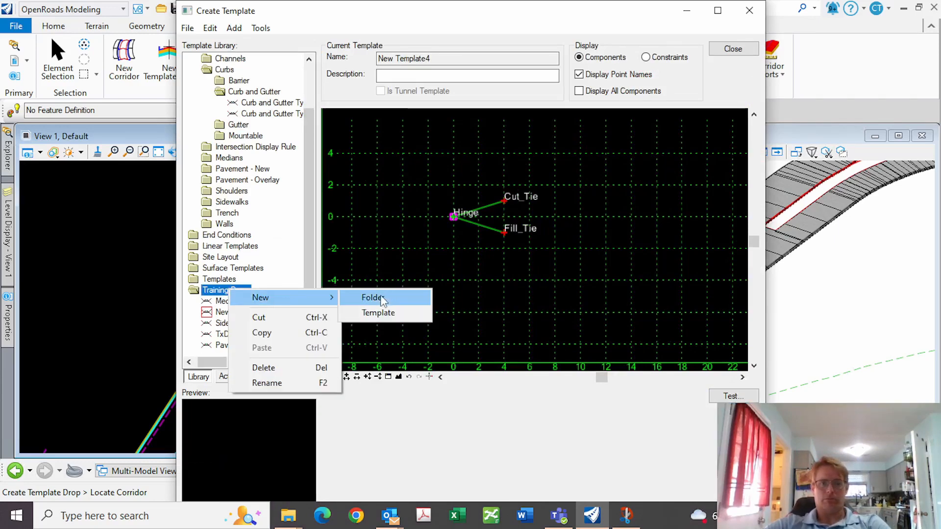
click(378, 313)
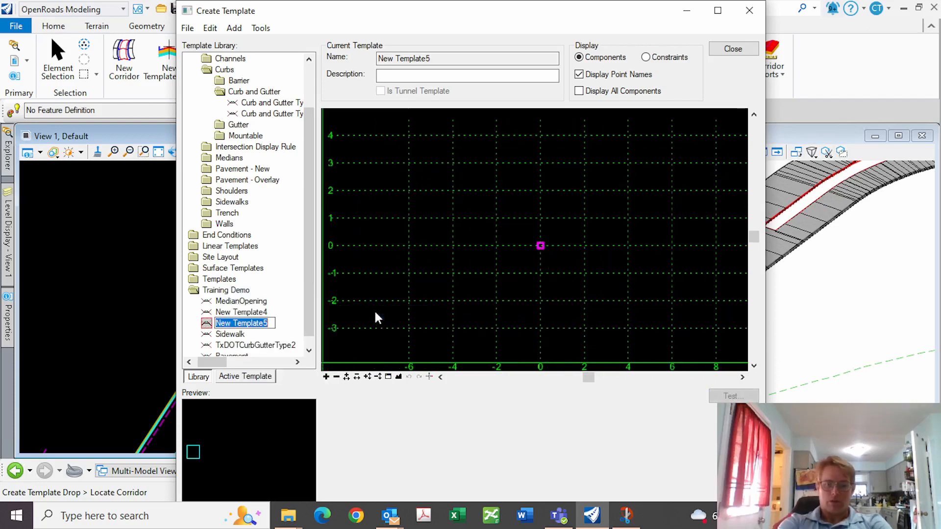
text(Cur)
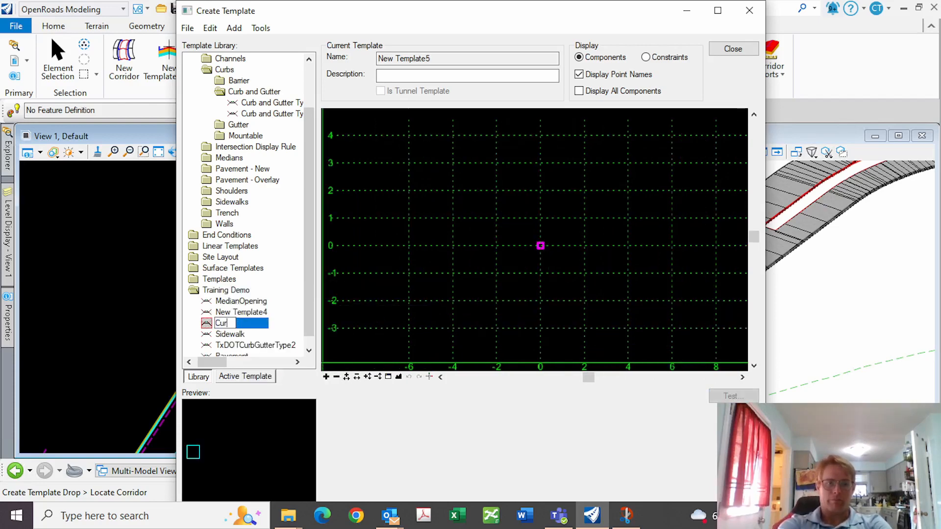
text(b_)
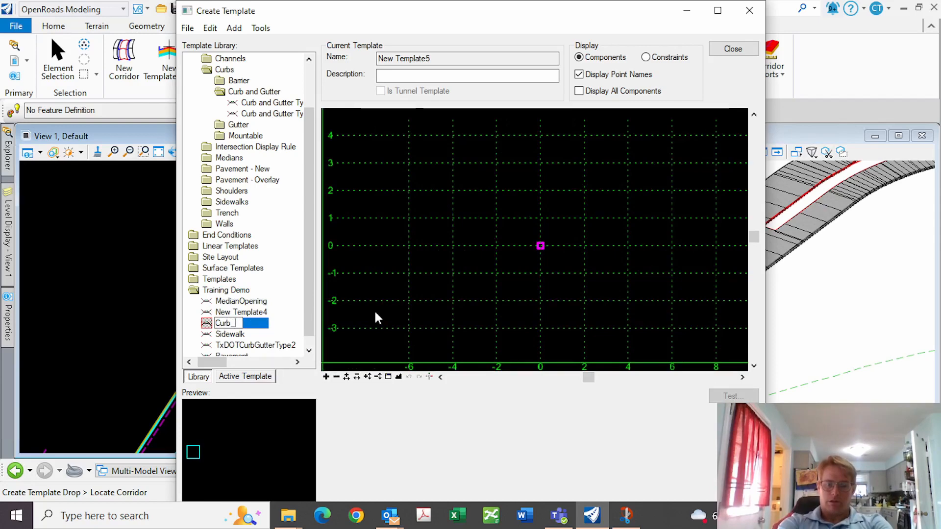
text(SW_)
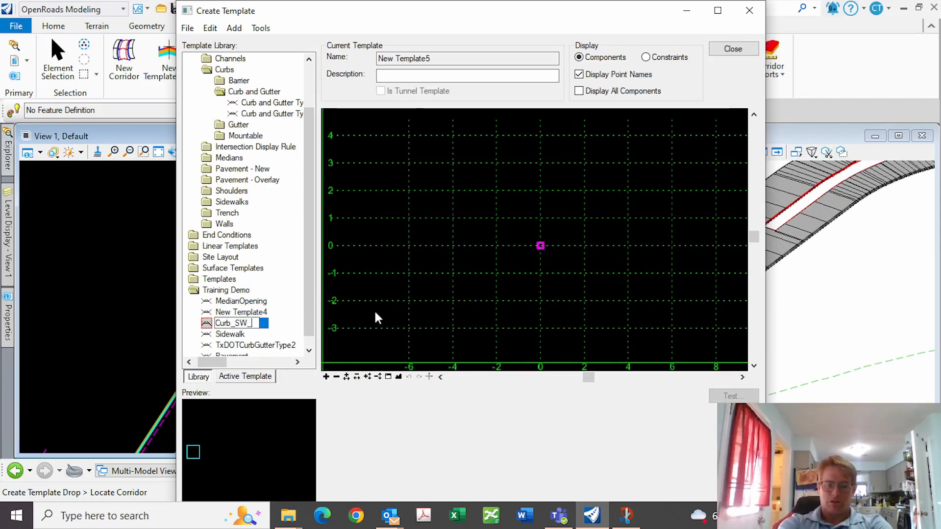
text(Slpoe)
key(BackSpace)
key(BackSpace)
key(BackSpace)
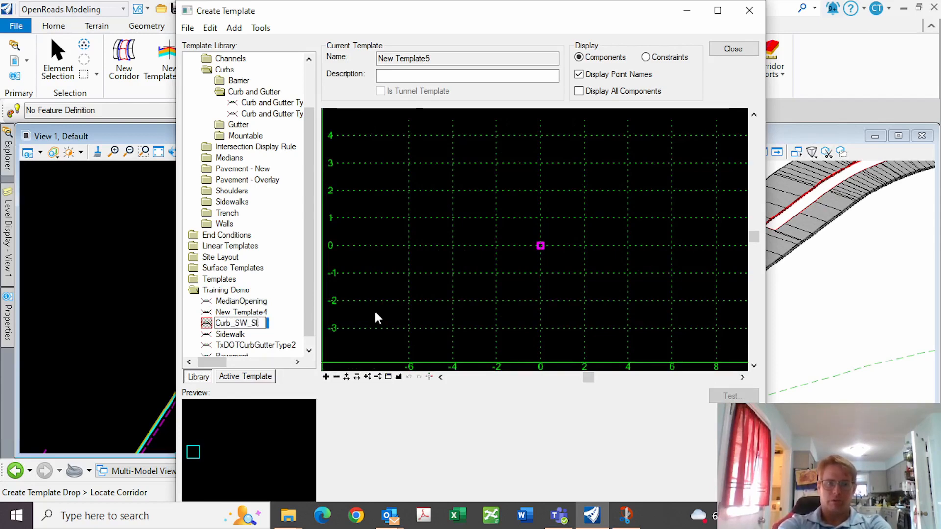
text(ope_)
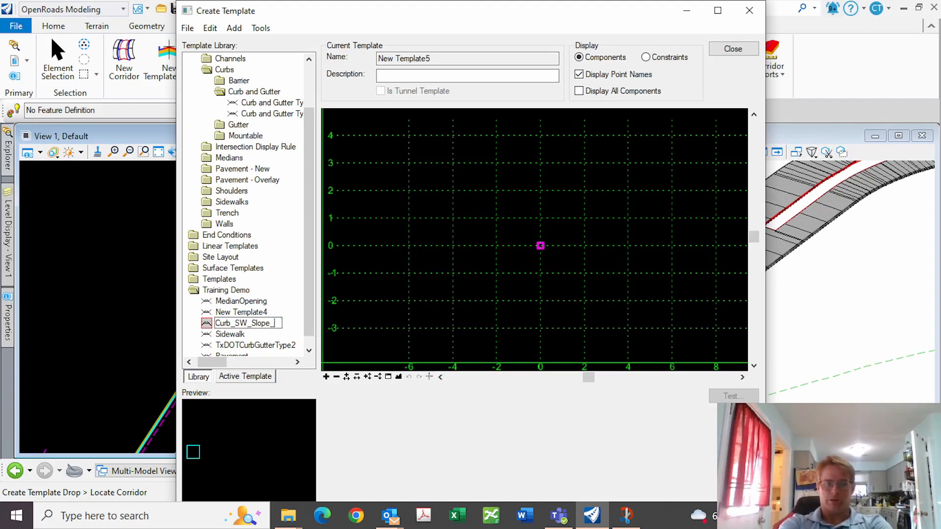
text(R)
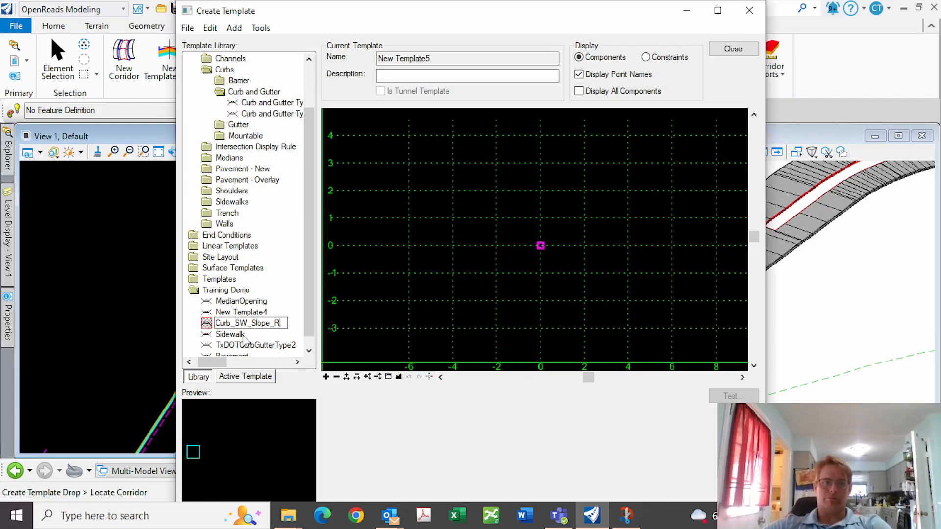
key(Return)
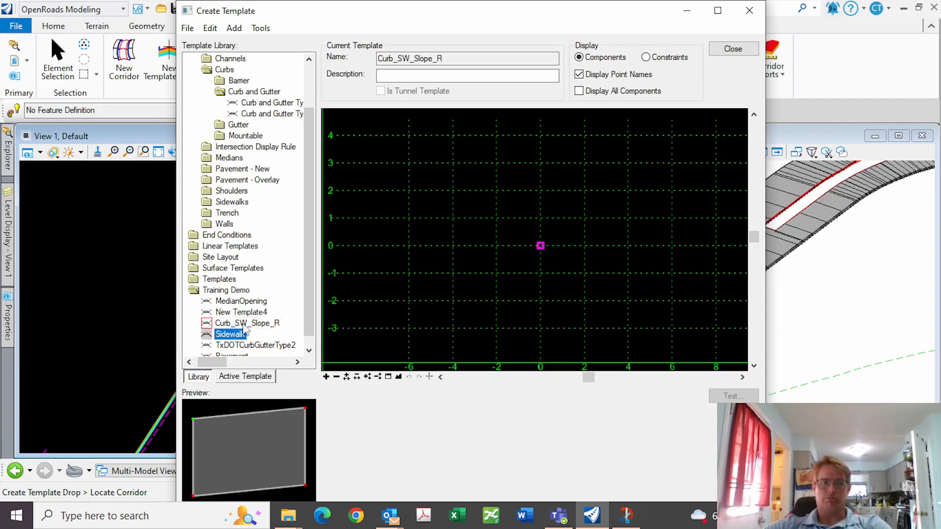
Place the TxDOTCurbGutterType2 curb template at the template origin
right_click(503, 290)
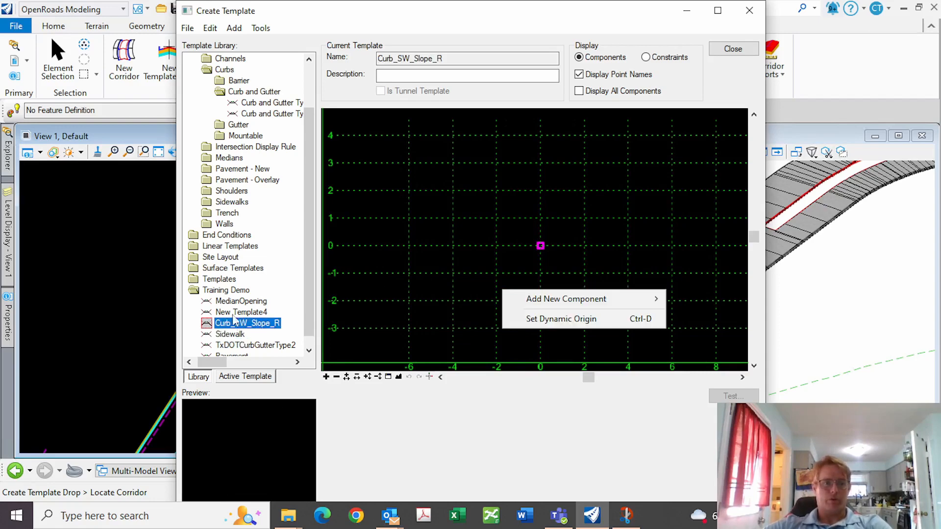
click(230, 346)
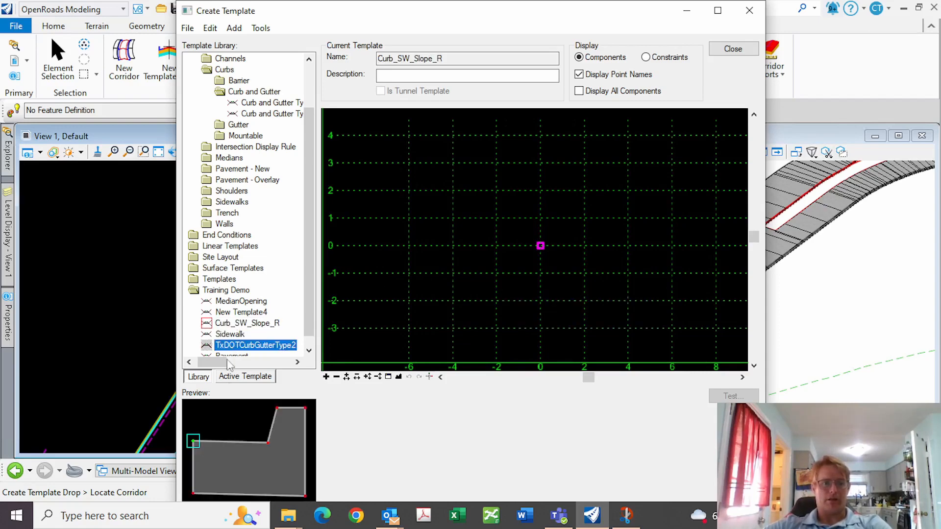
drag(423, 269, 554, 269)
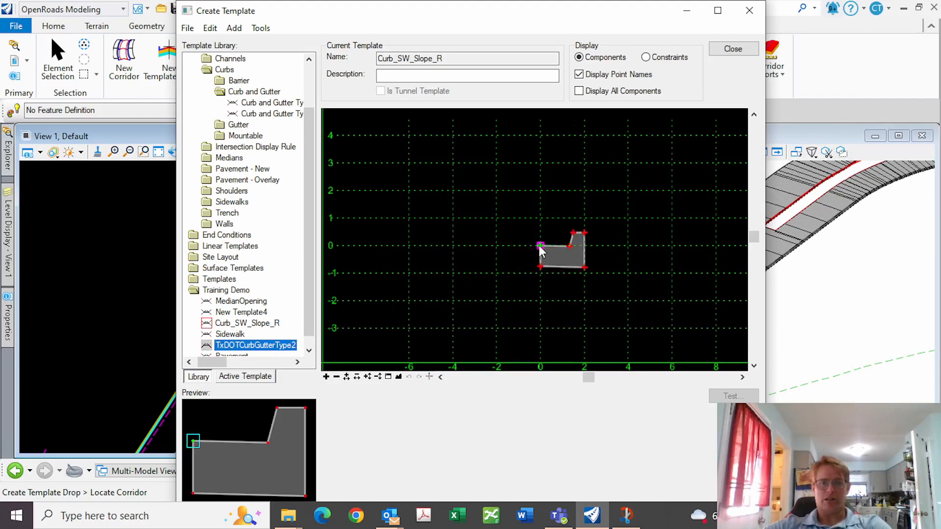
Drop the Sidewalk template onto the curb's back-top point
scroll(389, 278, down, 2)
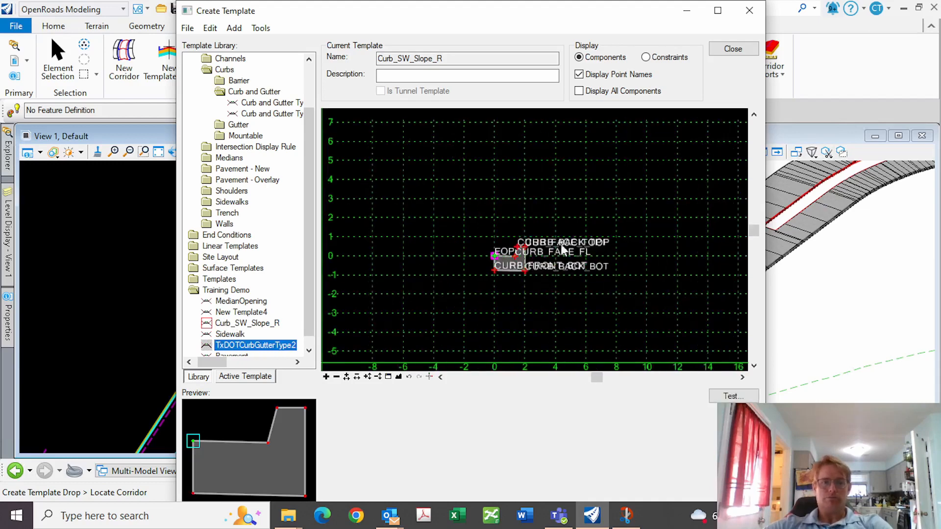
click(228, 336)
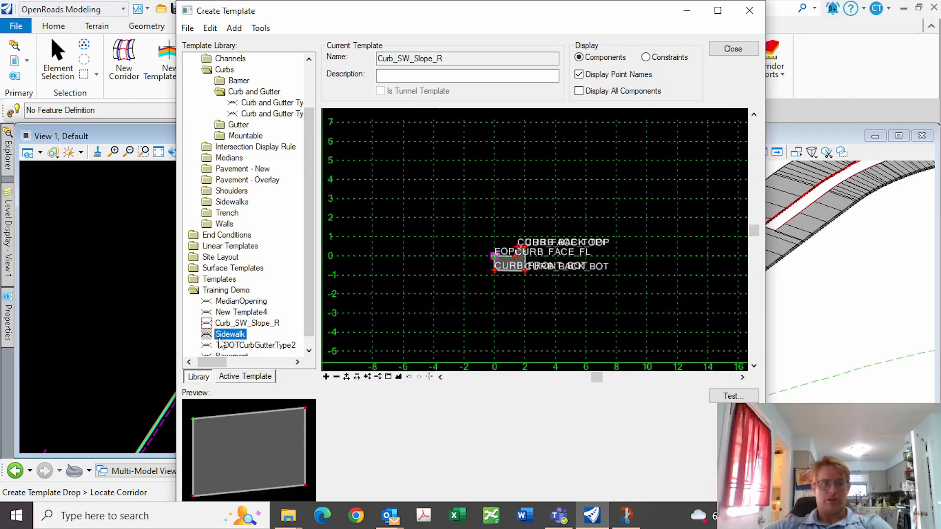
drag(209, 338, 504, 161)
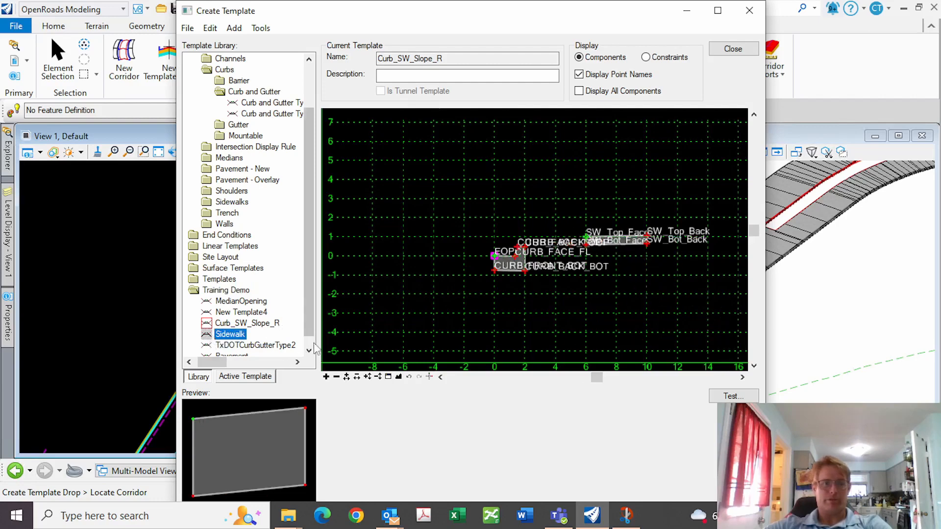
click(309, 351)
scroll(590, 241, up, 2)
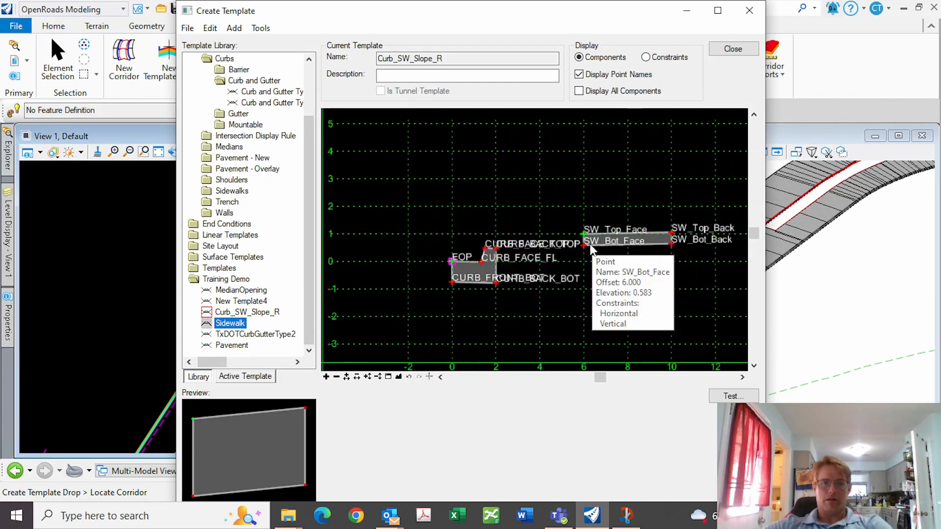
scroll(589, 240, down, 1)
Constrain SW_Top_Face horizontally 4.000 from CURB_BACK_TOP
double_click(585, 237)
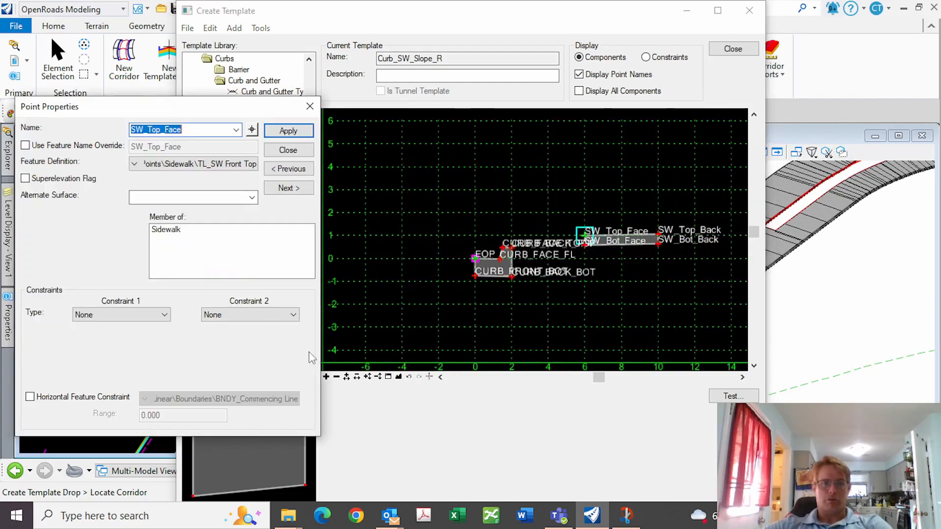
click(162, 315)
click(147, 337)
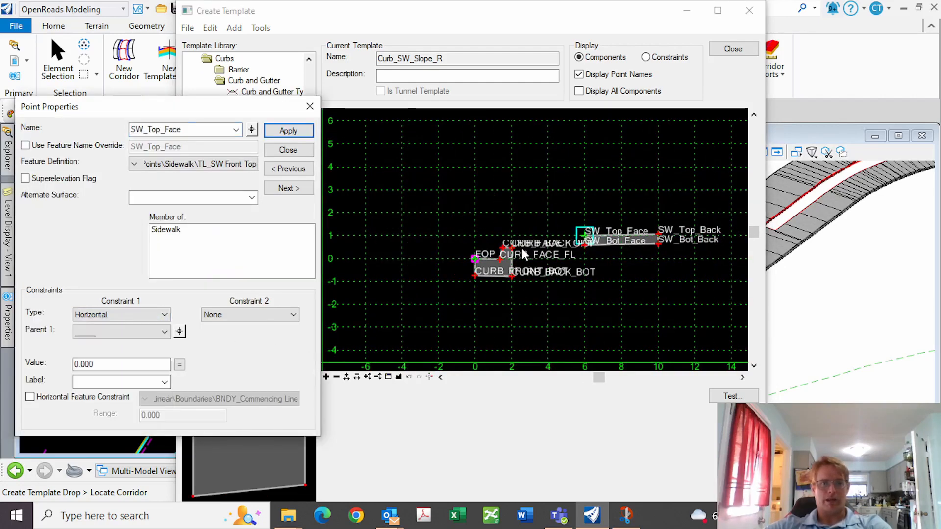
click(180, 333)
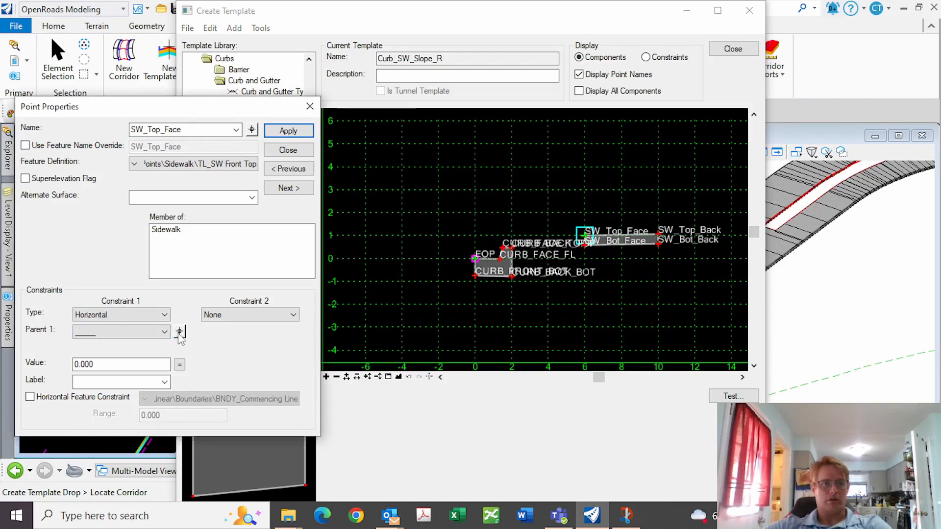
click(512, 249)
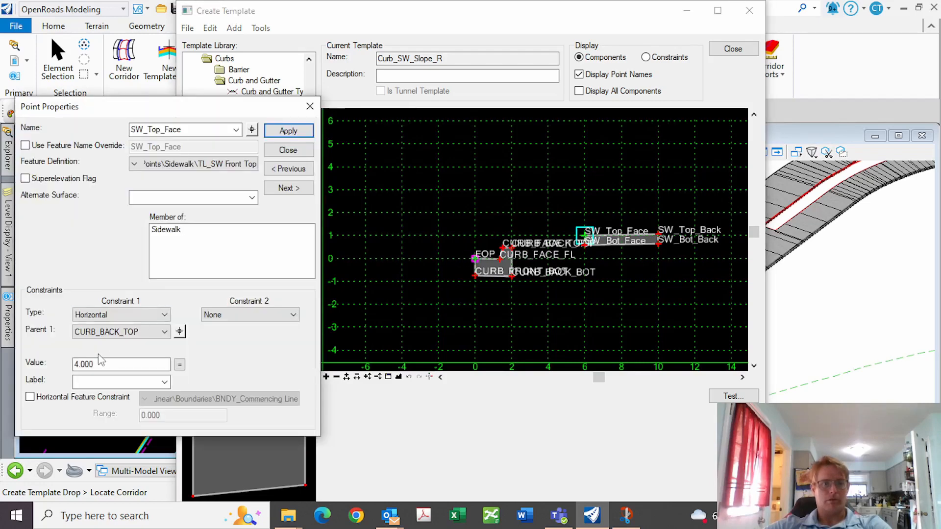
drag(108, 365, 54, 360)
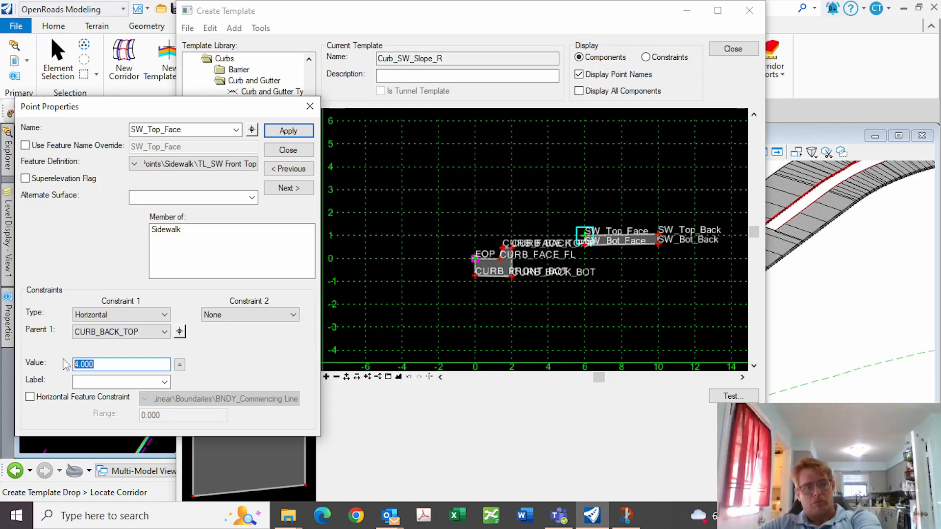
Add a 1.5% slope constraint from CURB_BACK_TOP to SW_Top_Face and apply
click(292, 314)
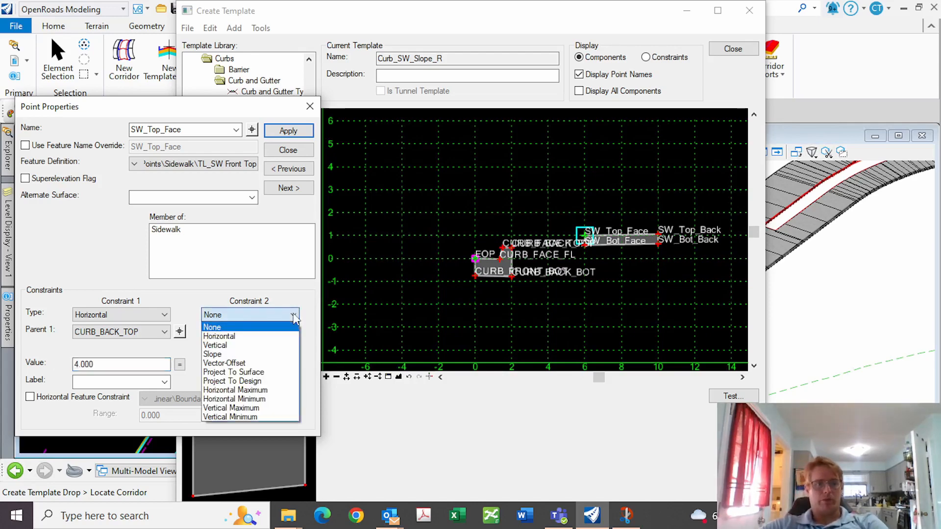
click(223, 353)
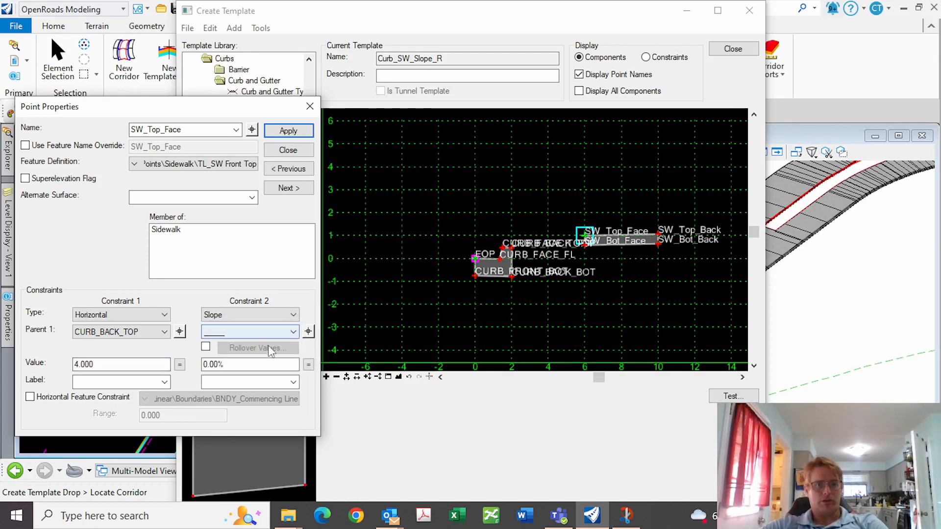
click(309, 333)
click(512, 248)
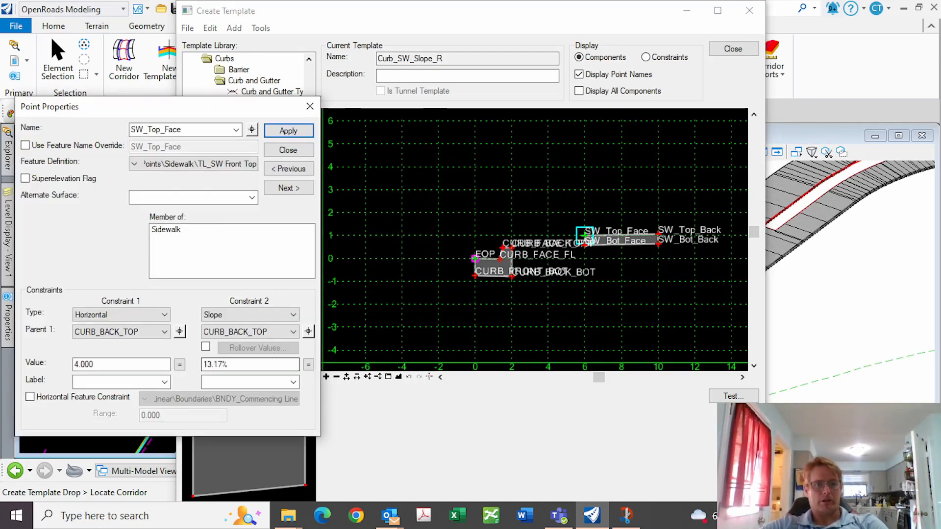
text(1.5)
key(Return)
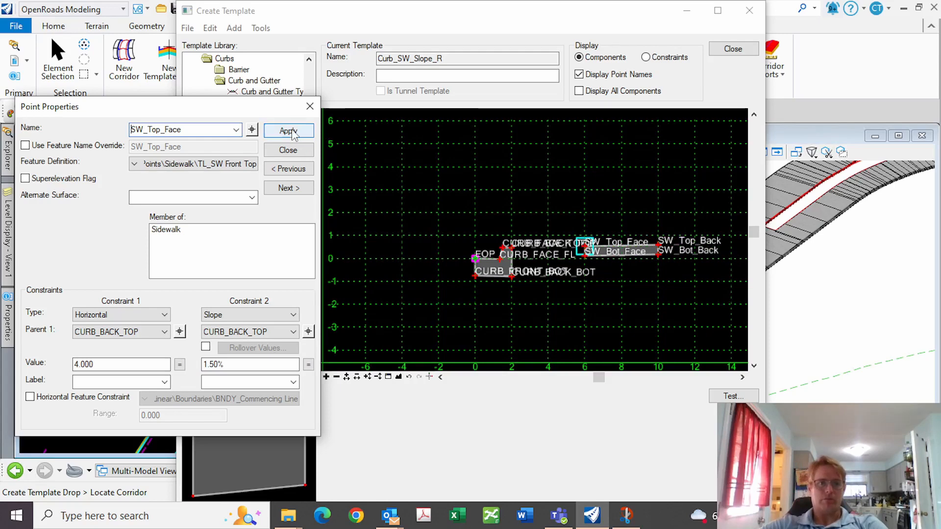
click(288, 150)
scroll(569, 237, down, 2)
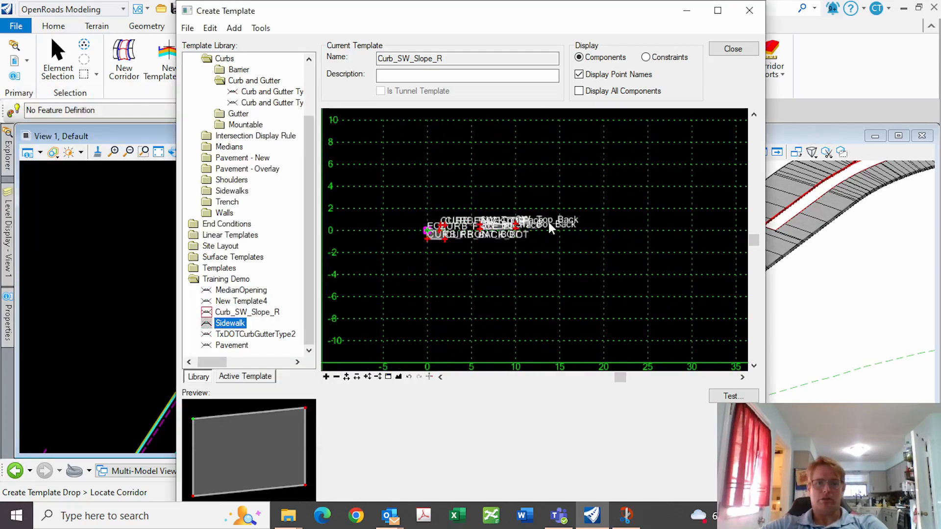
scroll(549, 222, up, 1)
scroll(431, 216, up, 2)
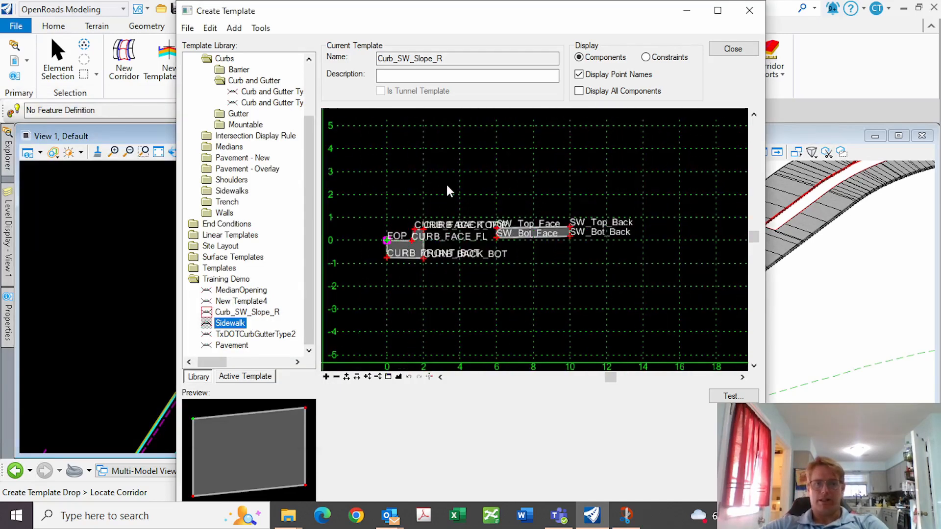
right_click(446, 185)
Add a constrained component named Berm from CURB_BACK_TOP to SW_Top_Face
mouse_move(500, 196)
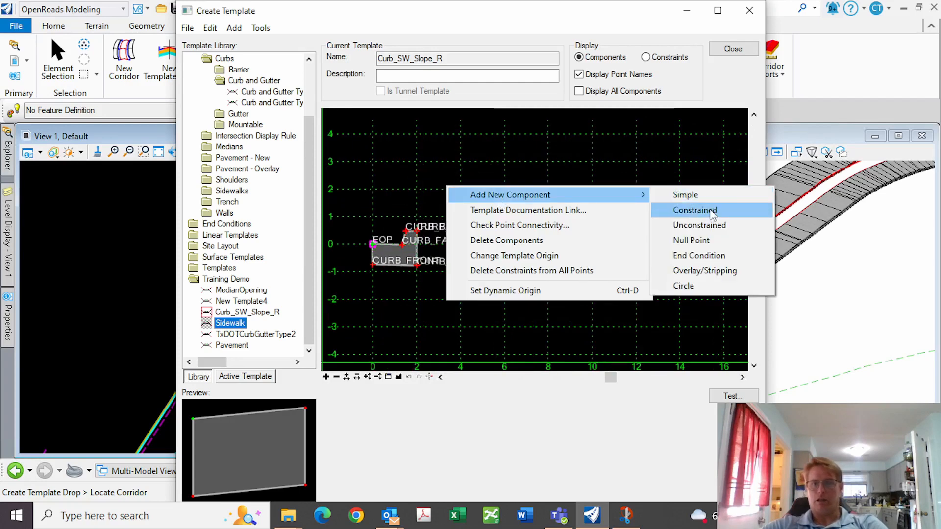
click(710, 209)
click(409, 236)
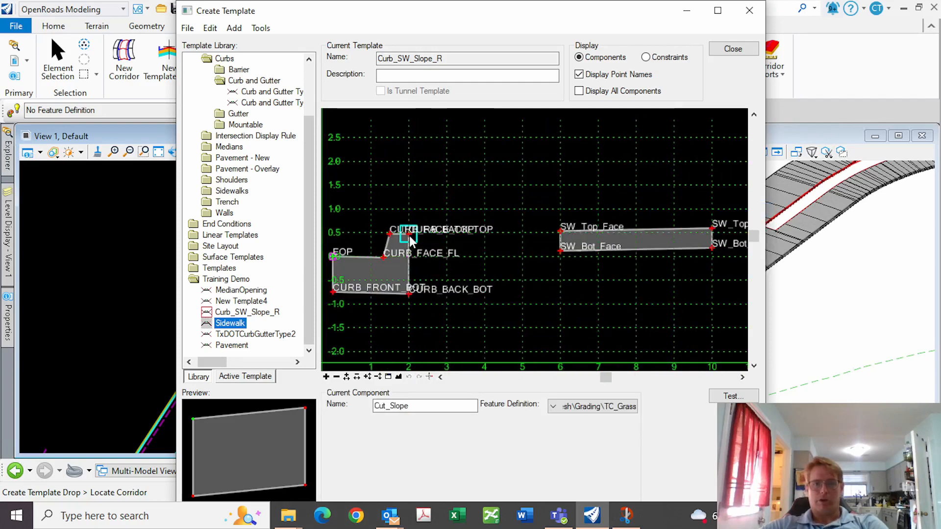
double_click(392, 406)
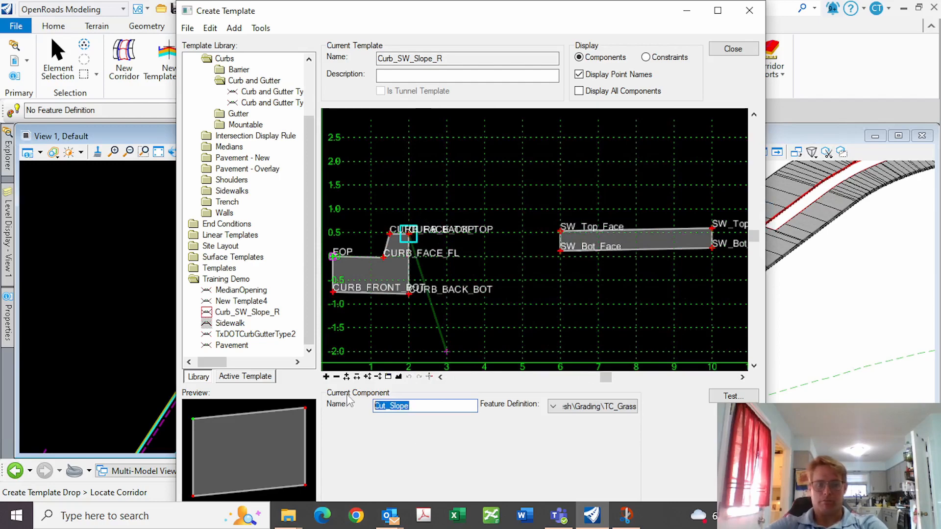
text(Berm)
key(Return)
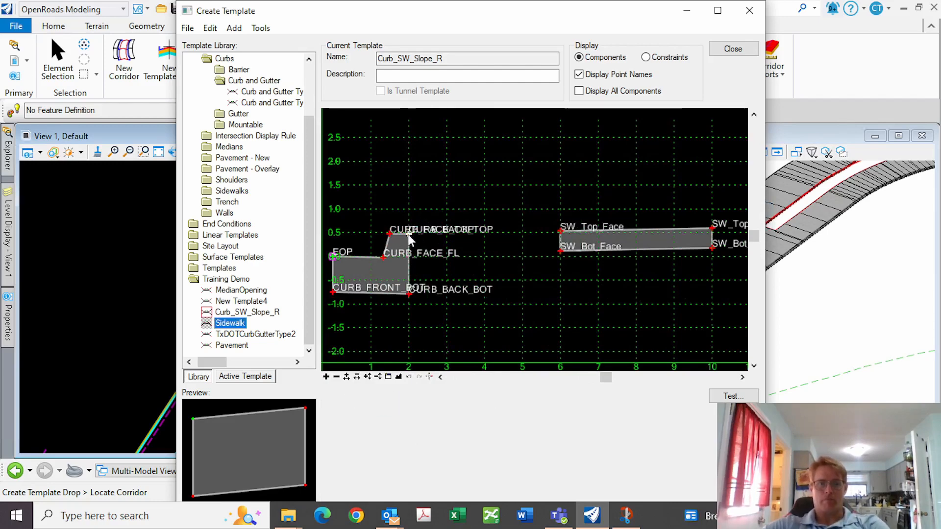
right_click(537, 188)
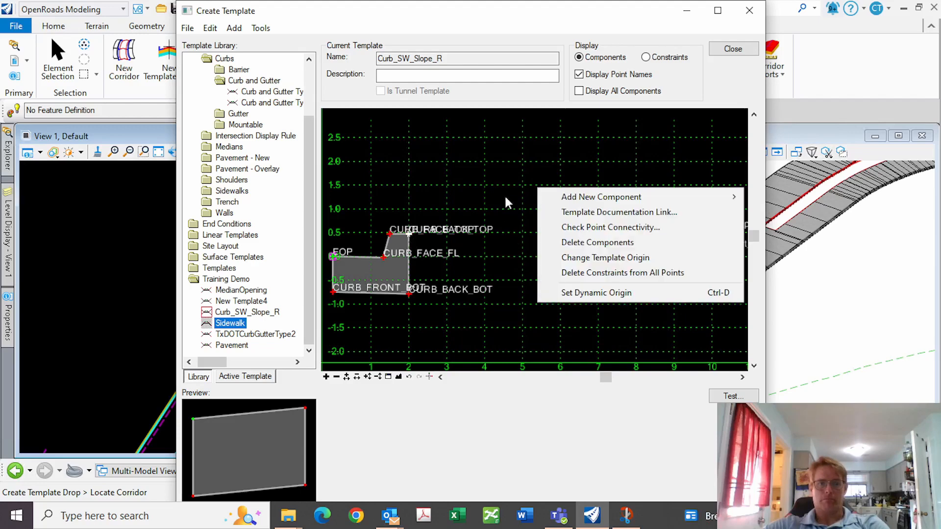
mouse_move(725, 196)
click(783, 212)
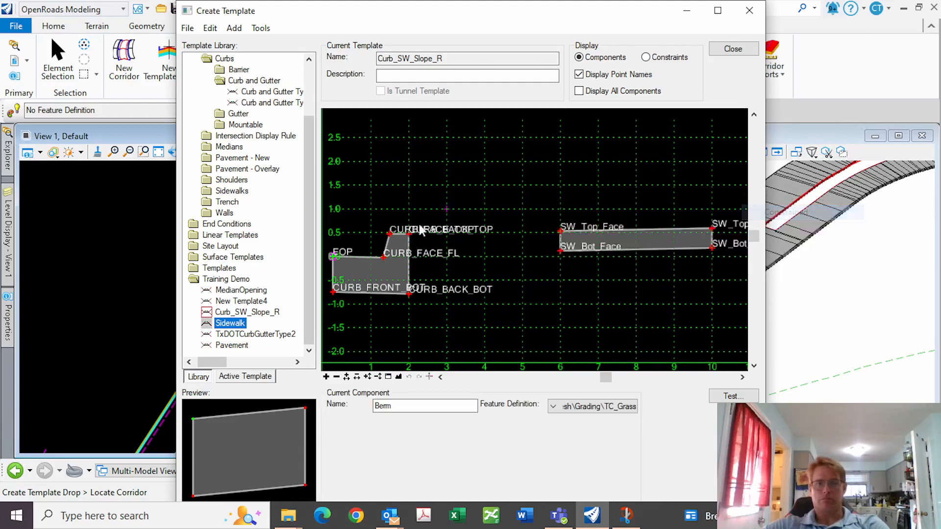
click(558, 228)
right_click(507, 189)
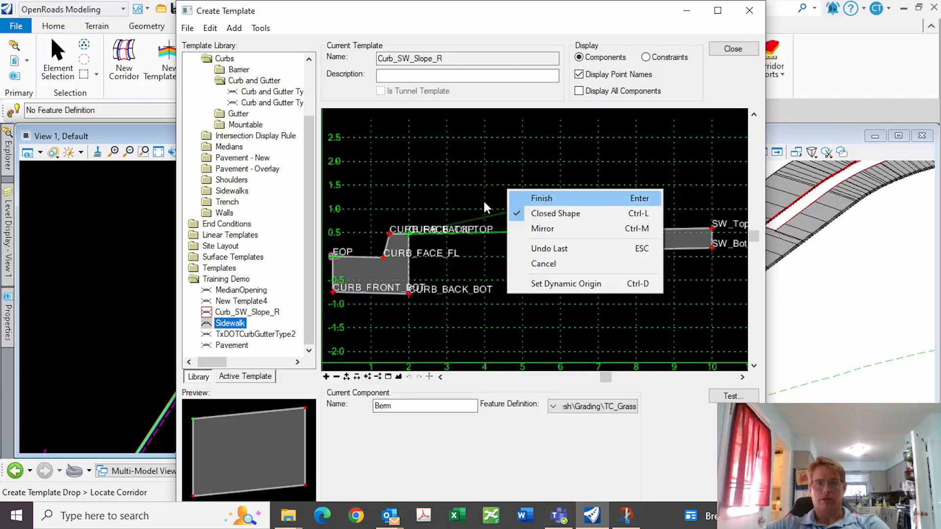
key(Return)
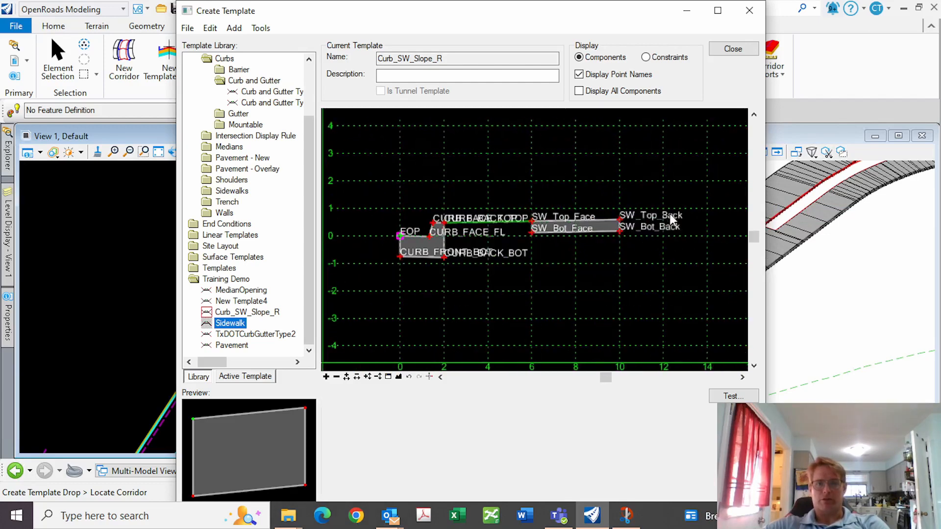
Start another constrained component from SW_Top_Back toward (13, 1.0), then cancel it
scroll(649, 184, up, 2)
right_click(649, 181)
mouse_move(696, 196)
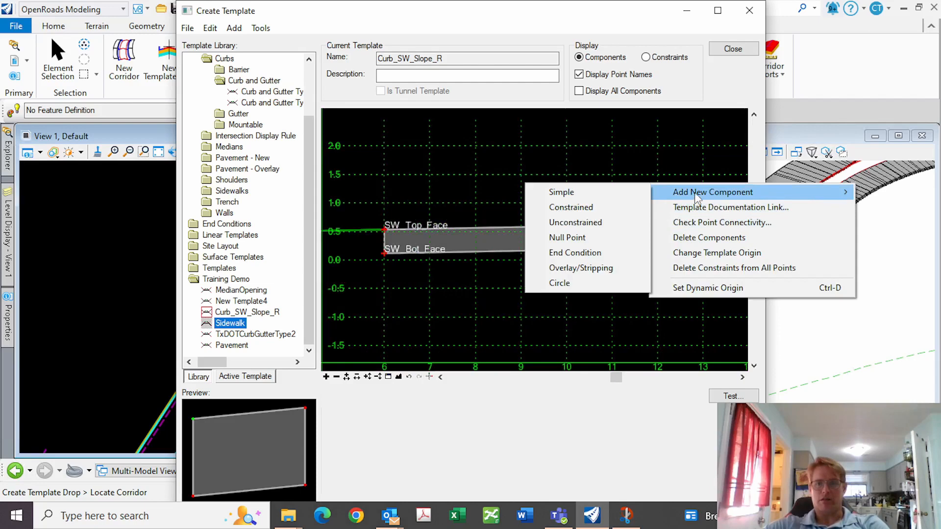
click(570, 207)
click(567, 226)
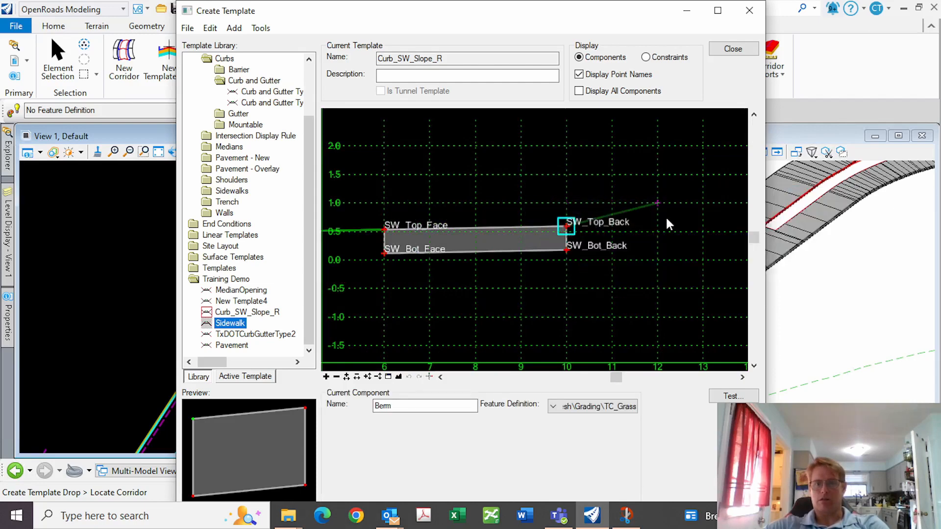
click(703, 203)
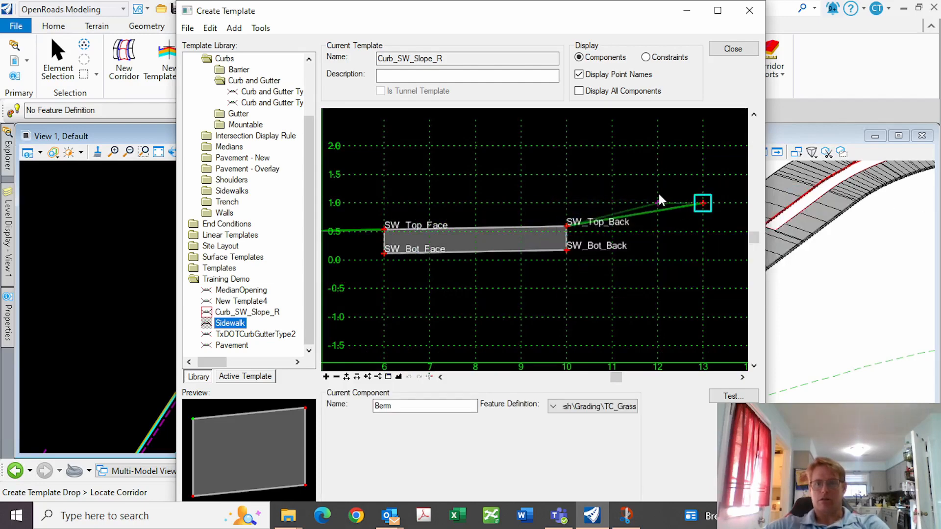
right_click(655, 161)
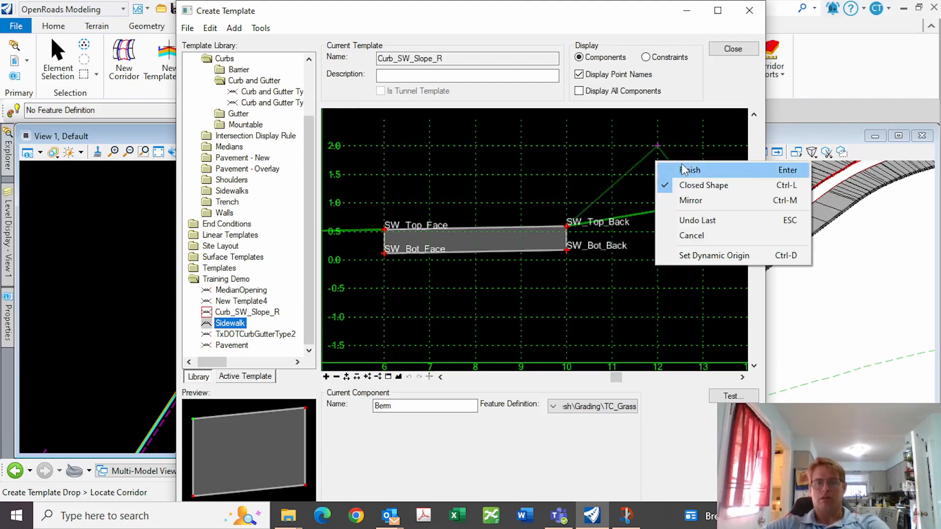
click(694, 220)
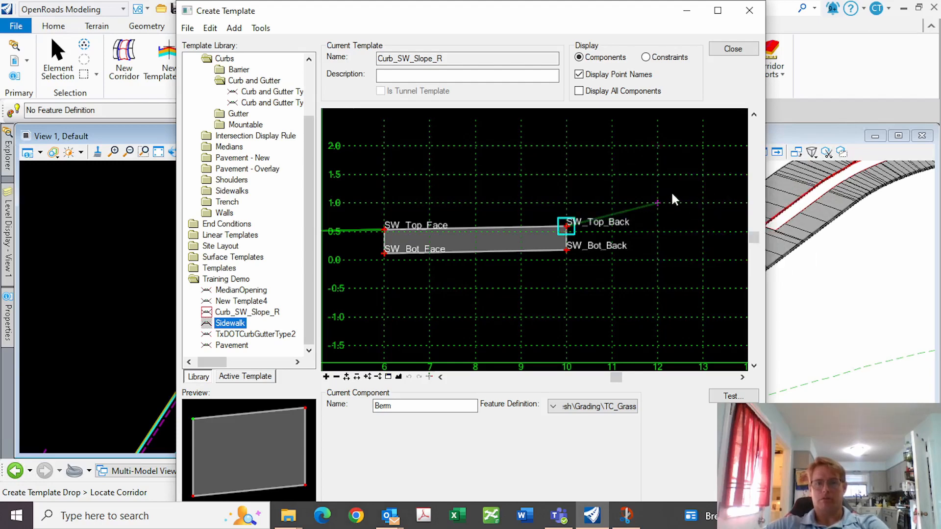
key(Escape)
right_click(573, 181)
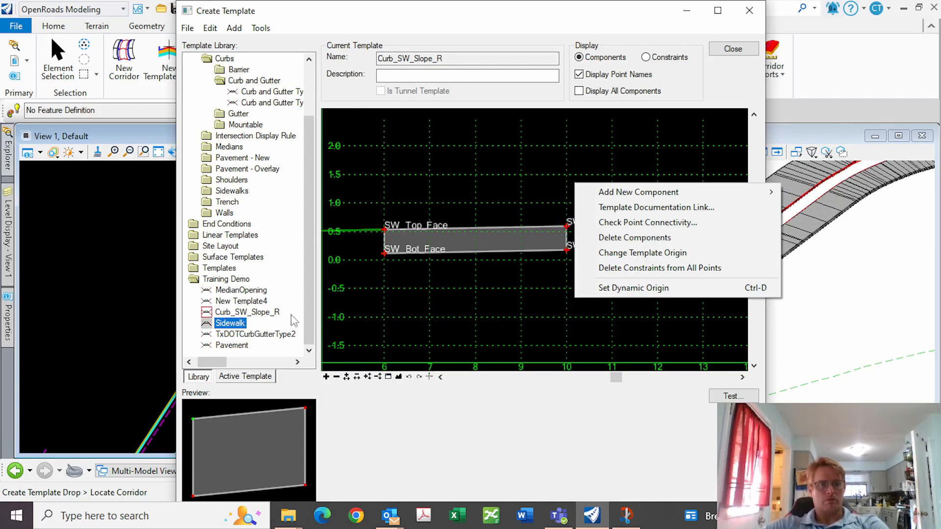
Rename New Template4 to '4:1Slope' in the library and open it for editing
click(247, 302)
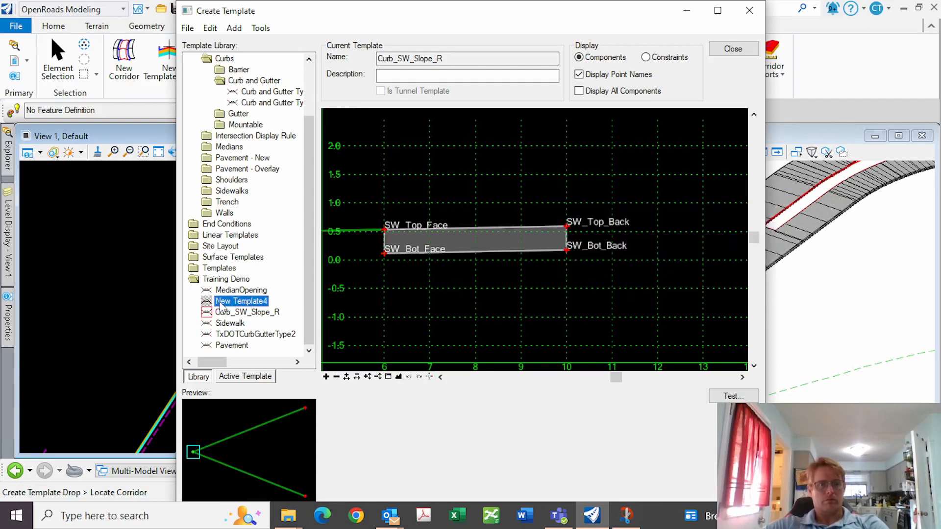
click(221, 303)
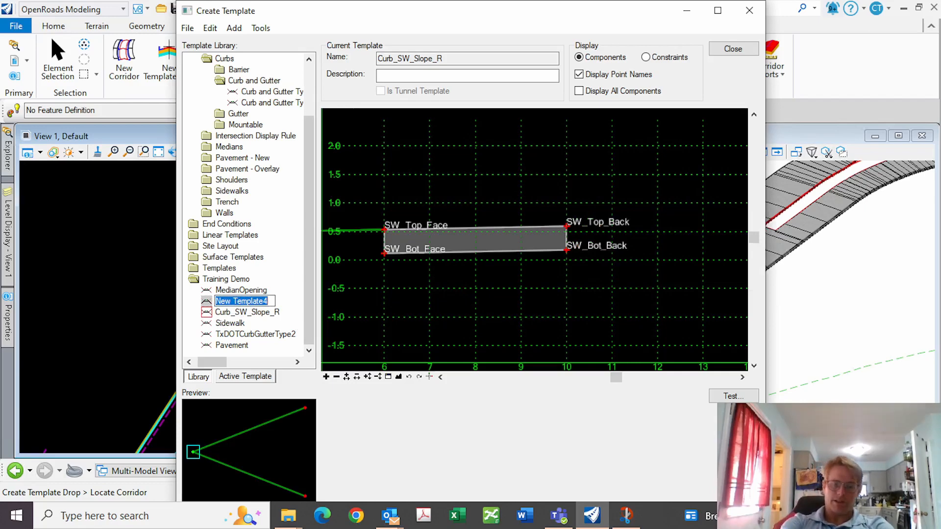
text(4)
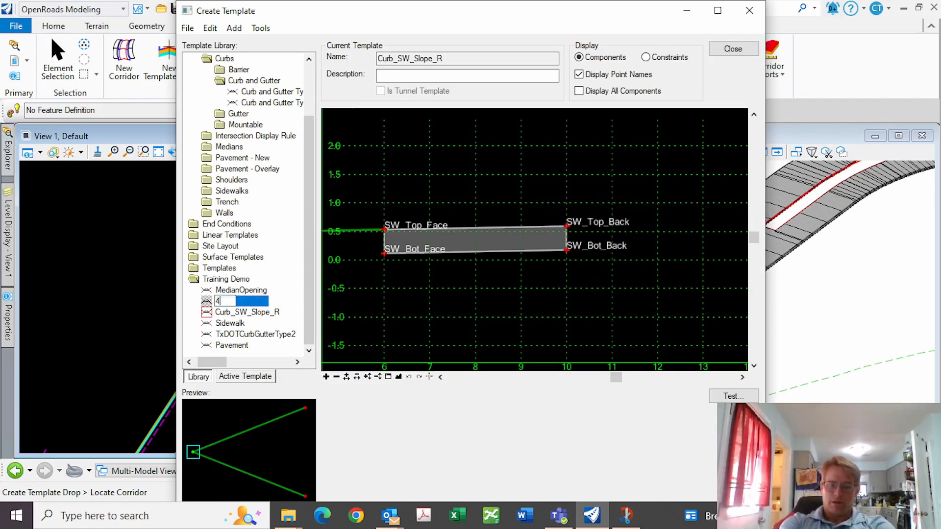
text(:1S)
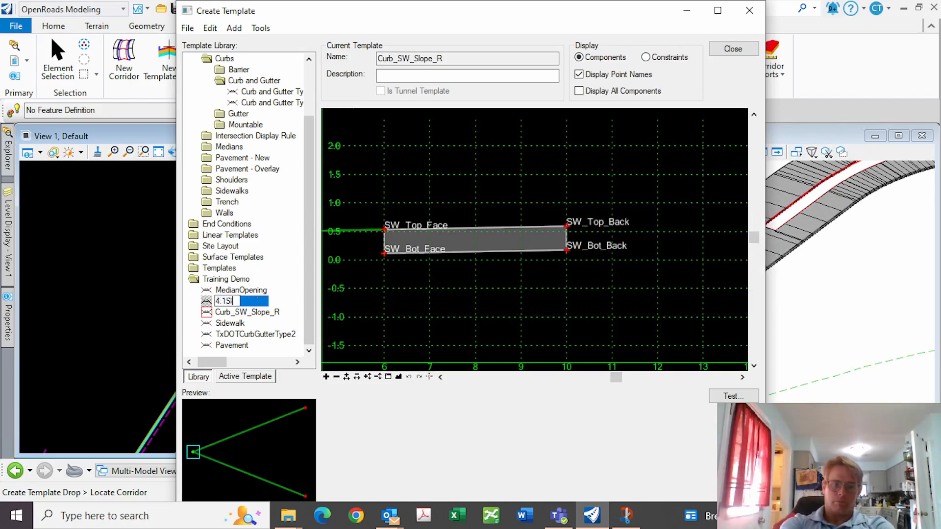
text(lope)
key(Return)
double_click(238, 301)
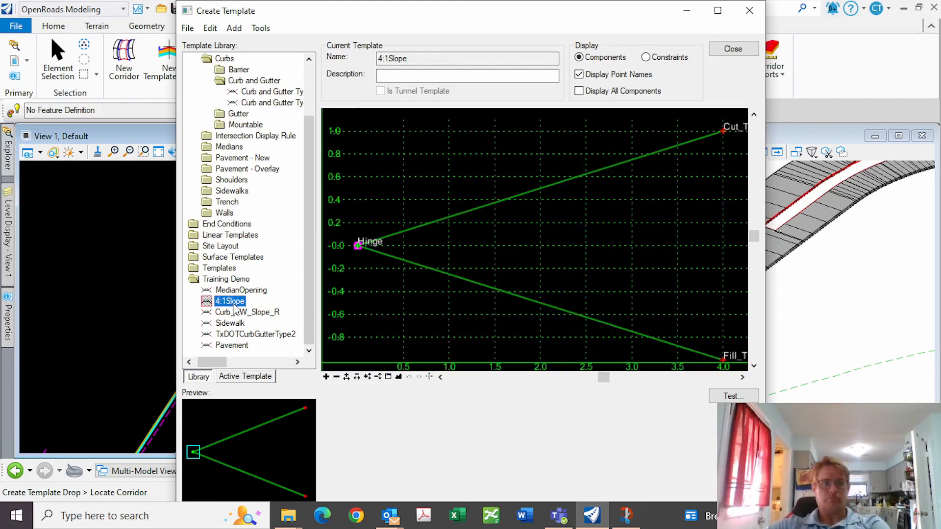
Load Curb_SW_Slope_R and drag the 4:1Slope end condition into it beyond the sidewalk
click(237, 334)
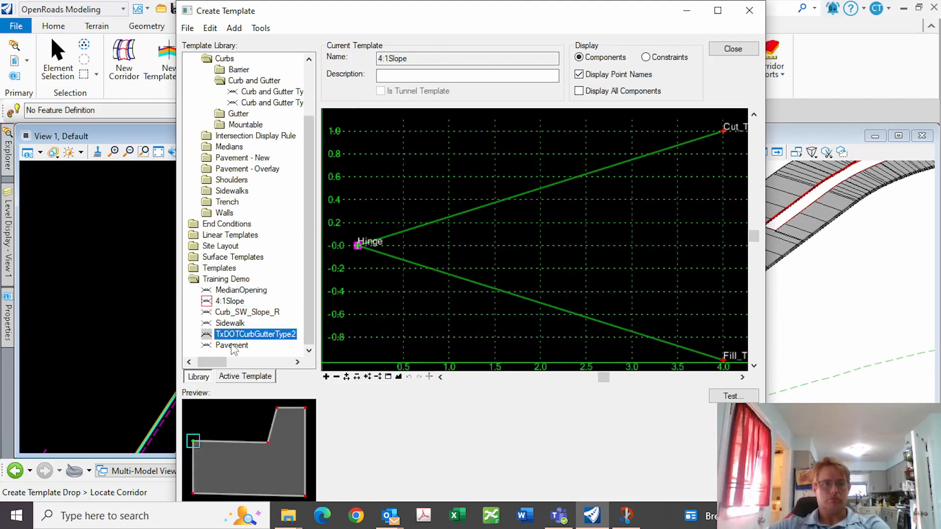
double_click(235, 312)
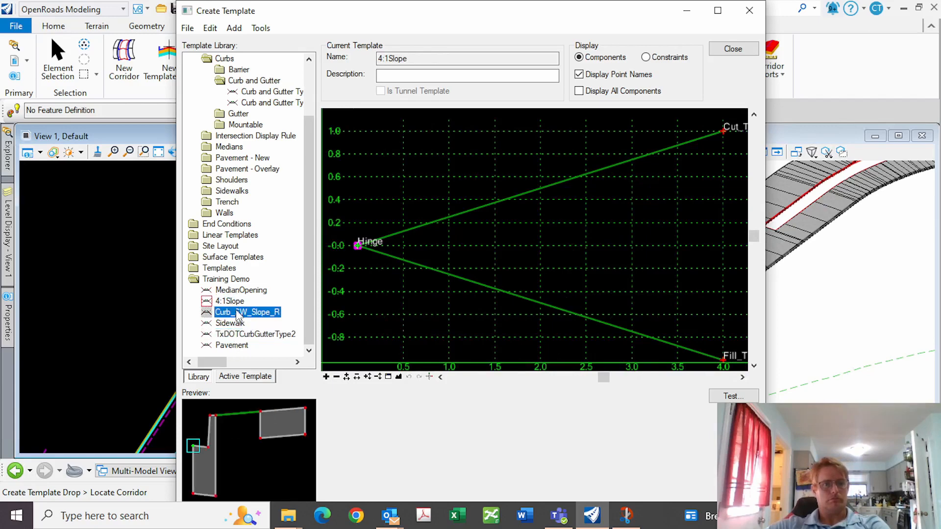
scroll(505, 282, down, 2)
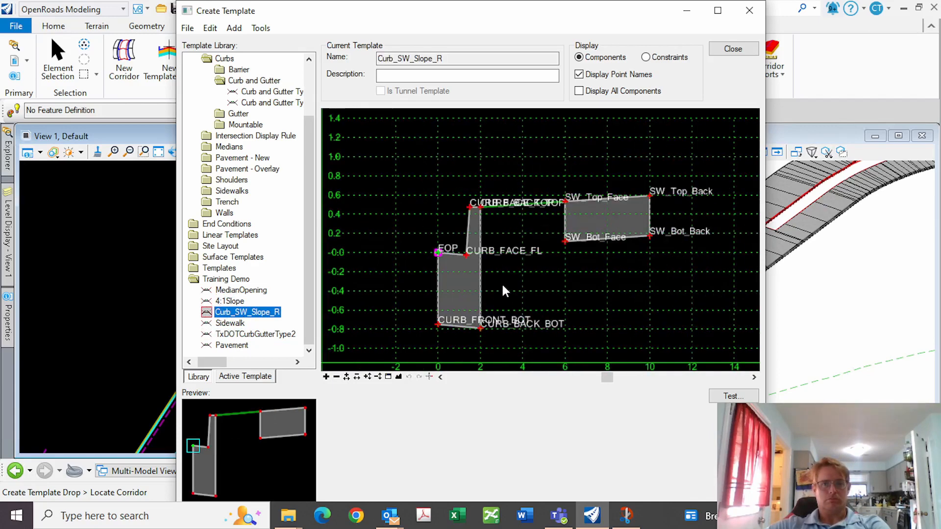
drag(207, 316, 738, 162)
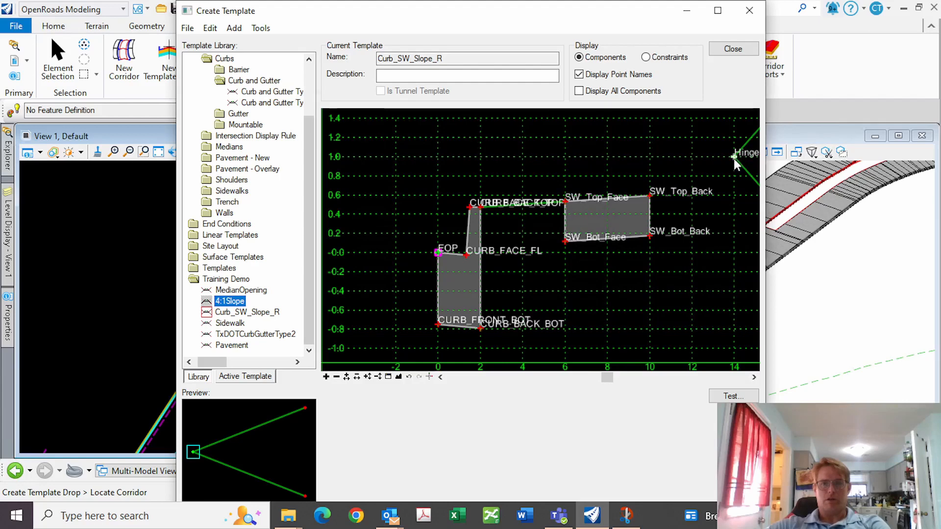
Constrain the Hinge point horizontally 2.000 from SW_Top_Back
double_click(735, 158)
click(121, 316)
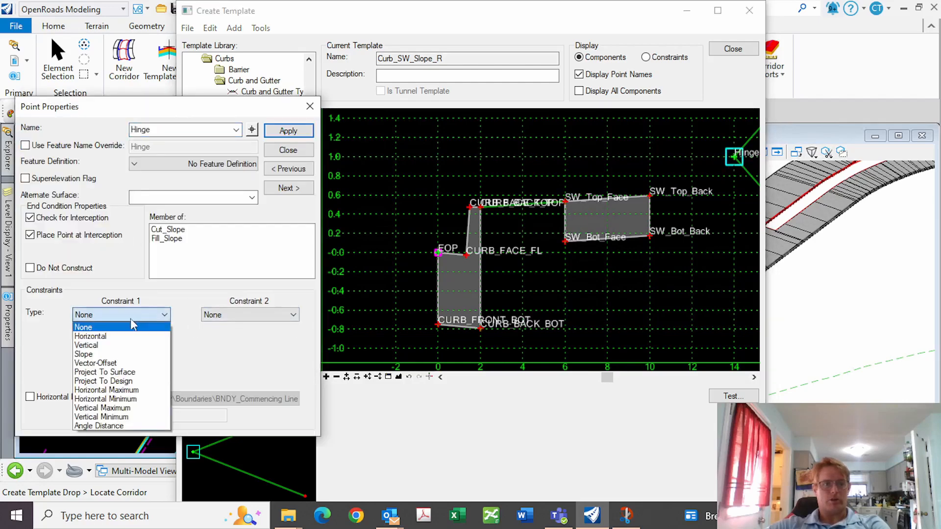
click(98, 335)
click(180, 332)
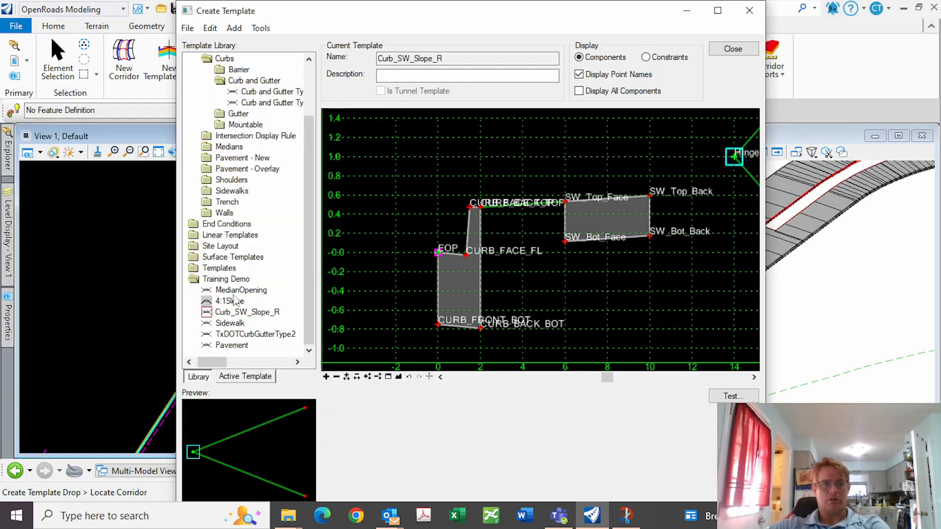
click(651, 196)
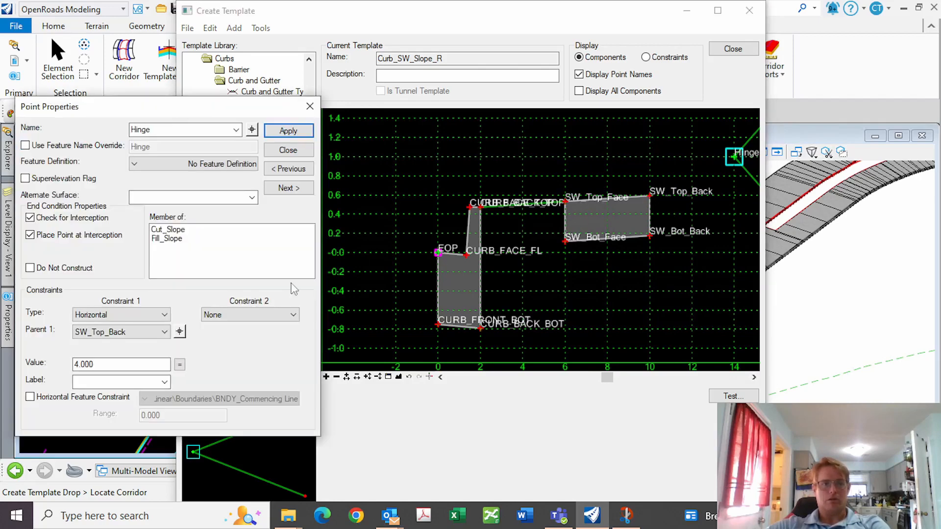
text(2)
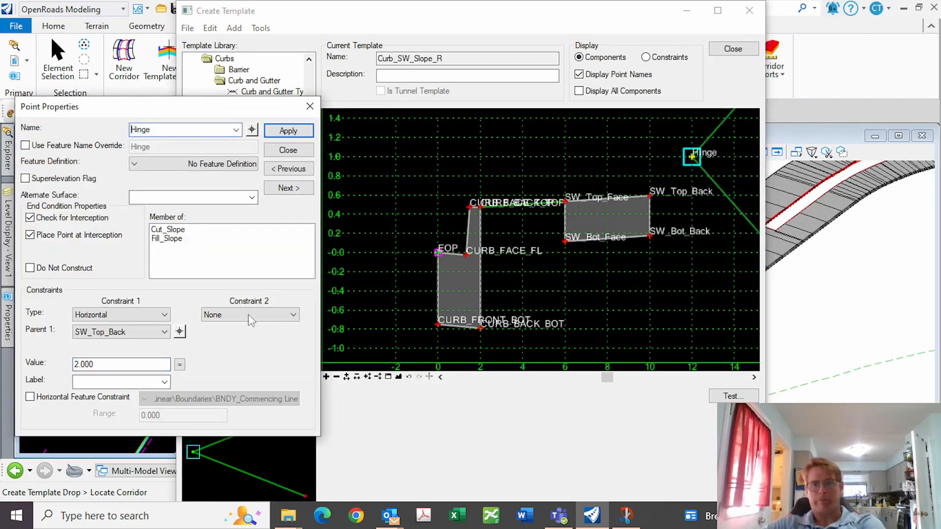
key(Tab)
Add a 1.50% slope constraint from SW_Top_Back to the Hinge and apply it
click(262, 317)
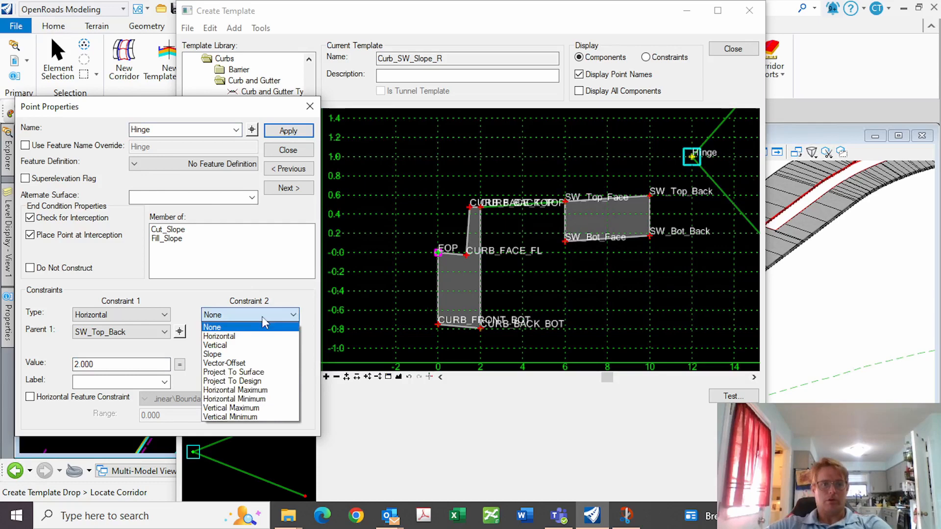
click(230, 354)
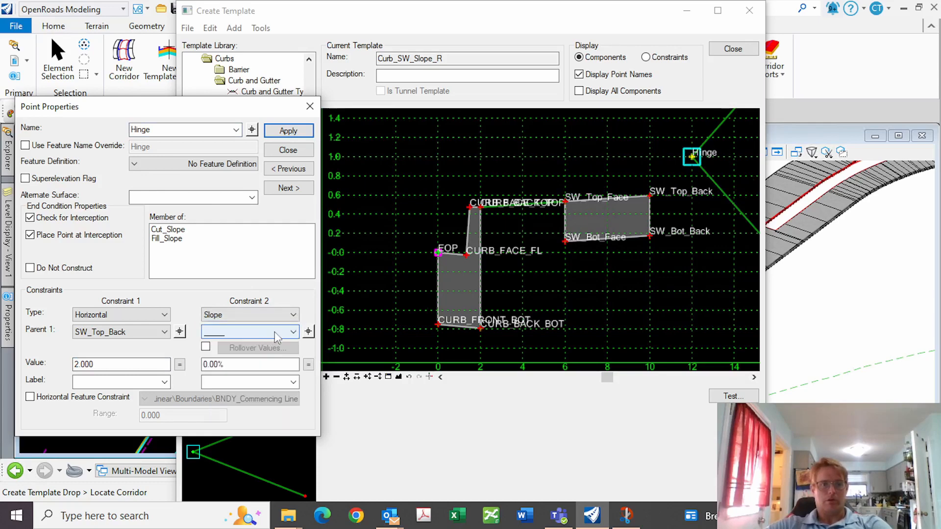
click(308, 332)
click(650, 196)
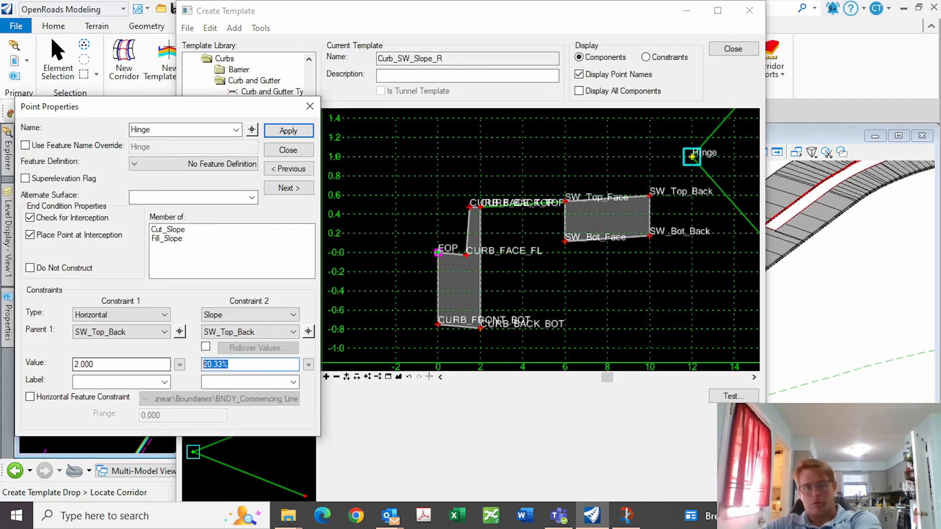
text(1.5)
key(Return)
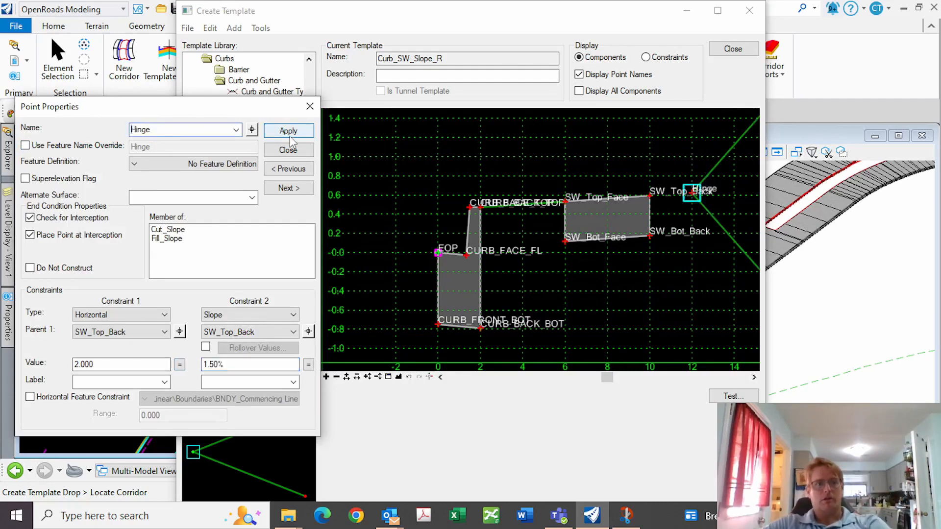
click(275, 130)
click(288, 150)
Draw a constrained Berm component from SW_Top_Back to the Hinge point
right_click(581, 330)
mouse_move(730, 341)
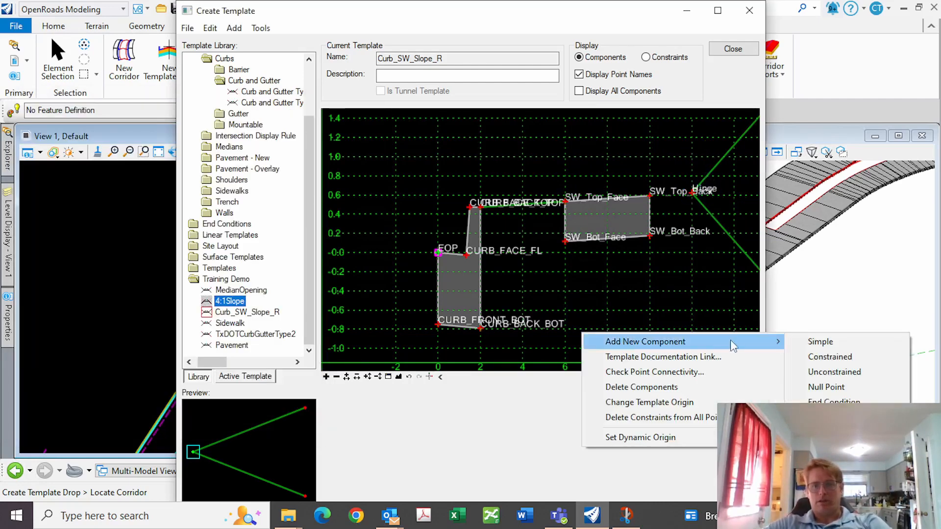
click(827, 357)
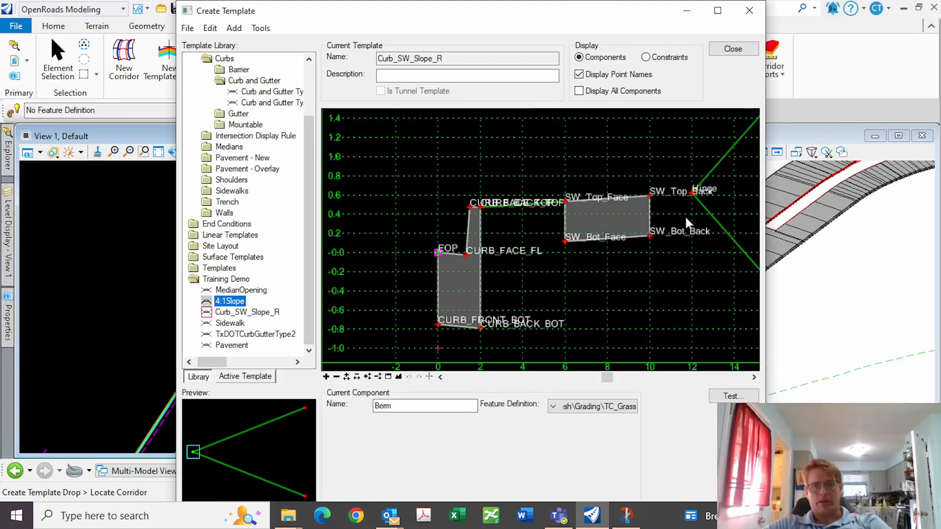
click(649, 196)
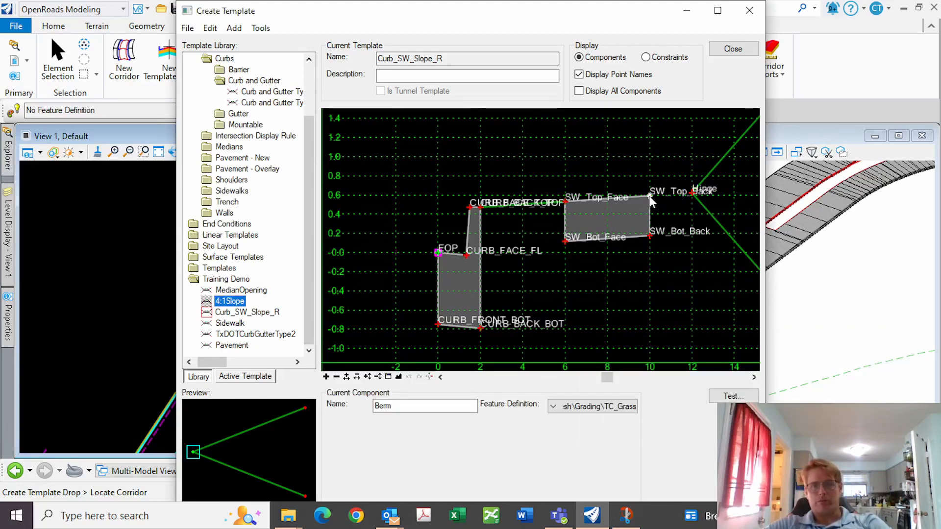
click(692, 193)
right_click(685, 207)
click(720, 217)
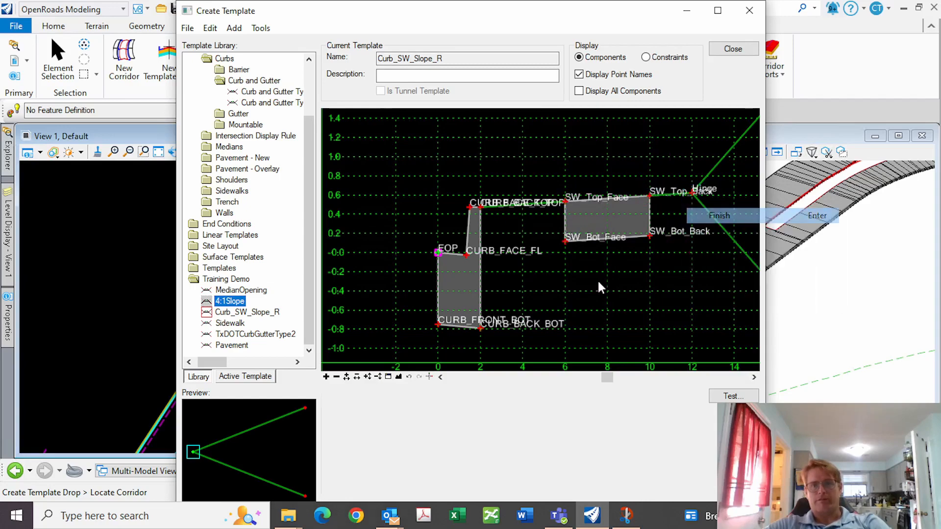
Test the 4:1Slope end condition by drawing it against the terrain
scroll(507, 267, down, 1)
scroll(507, 263, down, 3)
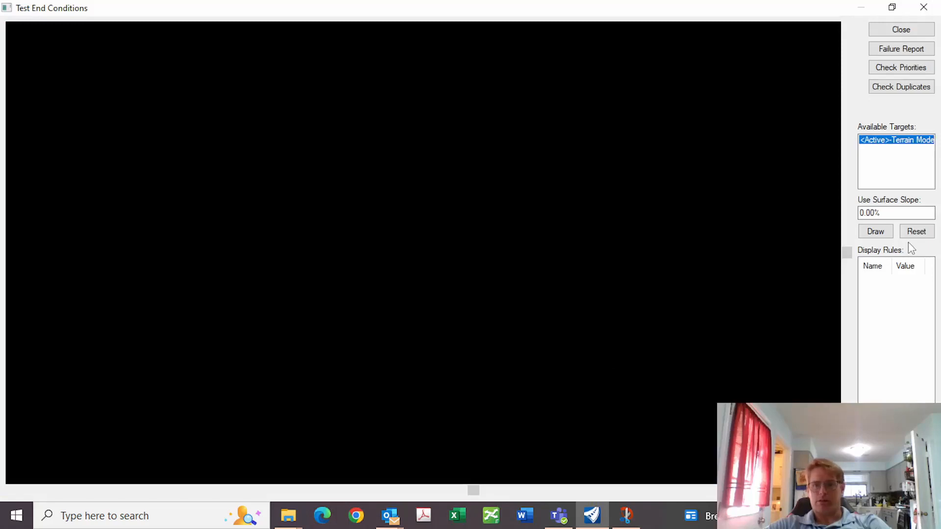
click(876, 231)
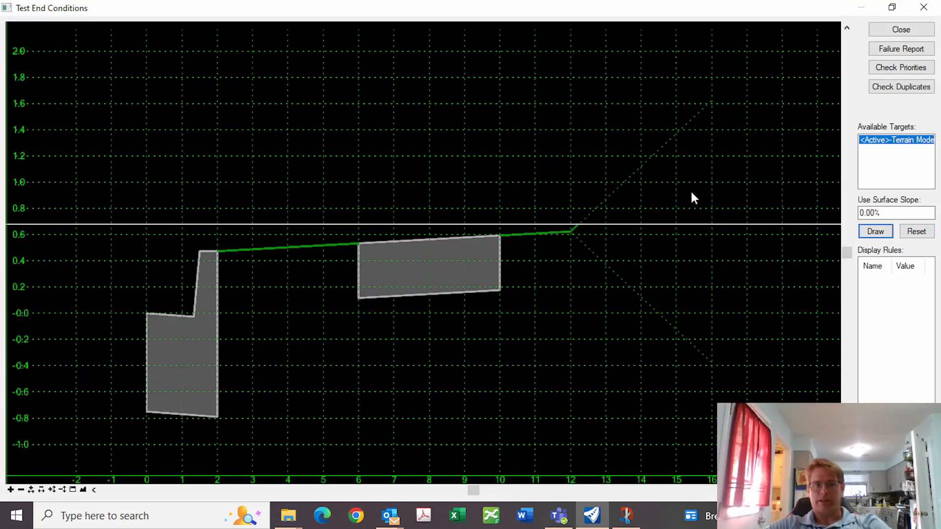
click(914, 30)
click(188, 28)
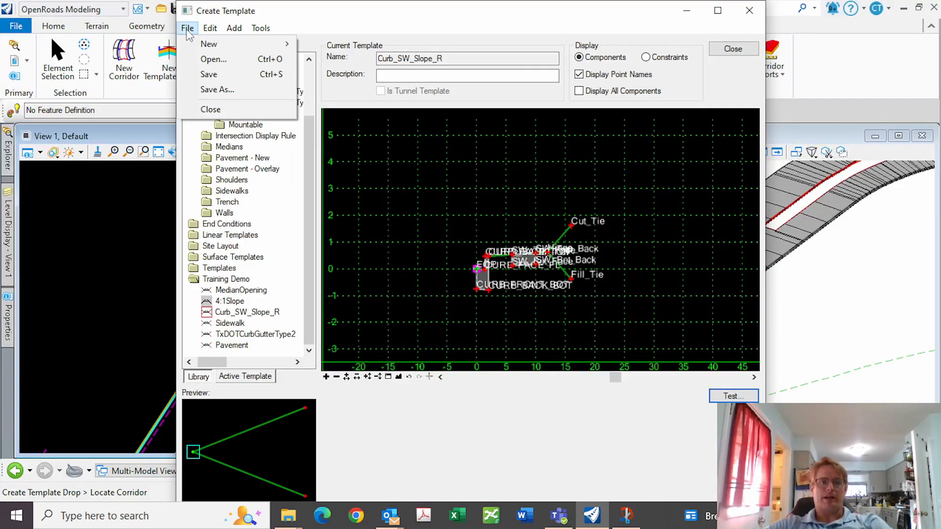
Save the Curb_SW_Slope_R template and start a new design file, entering its name
click(209, 74)
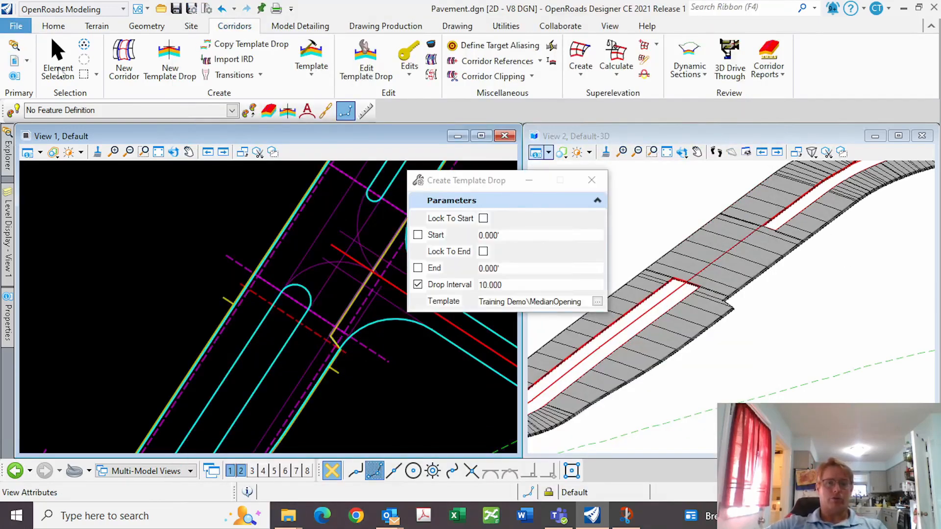
click(16, 27)
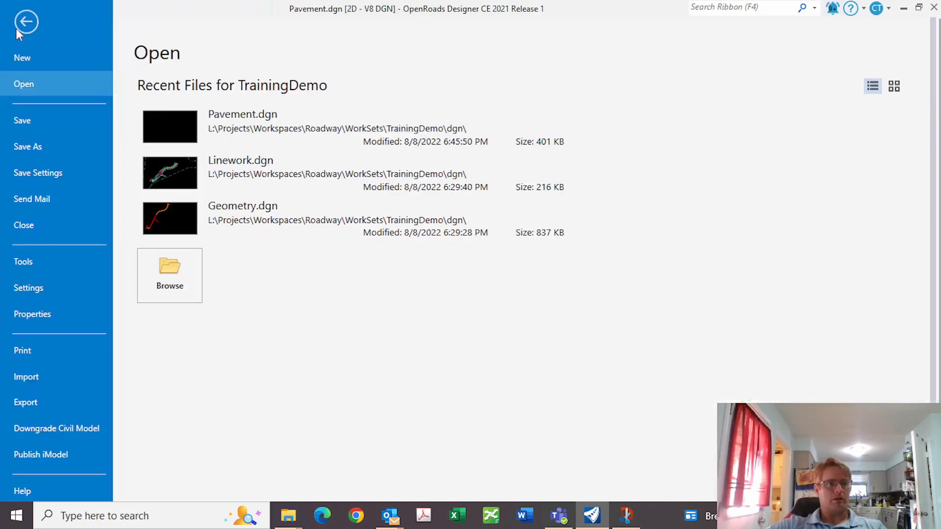
click(21, 56)
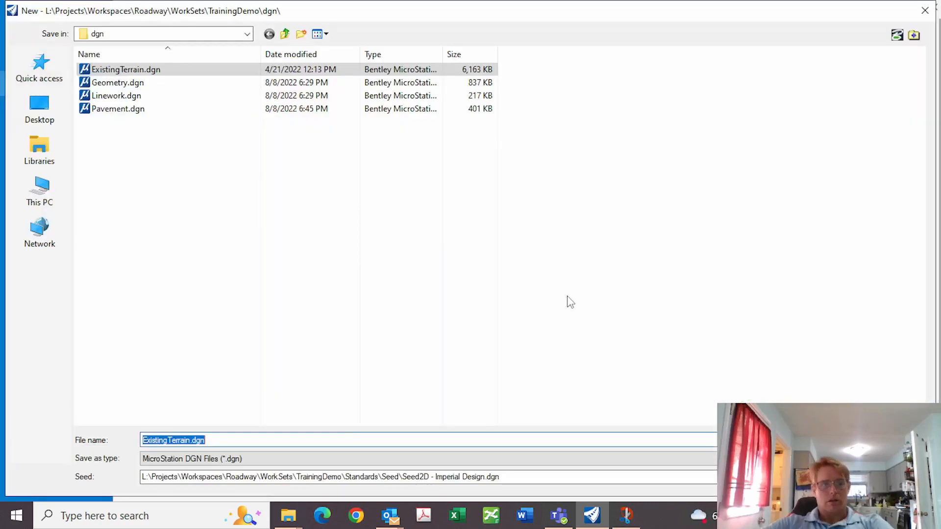
text(Ends)
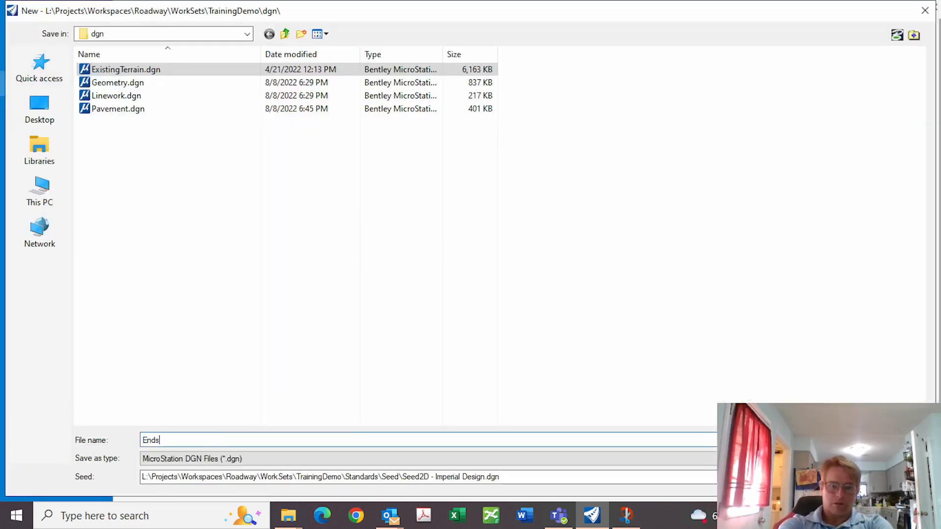
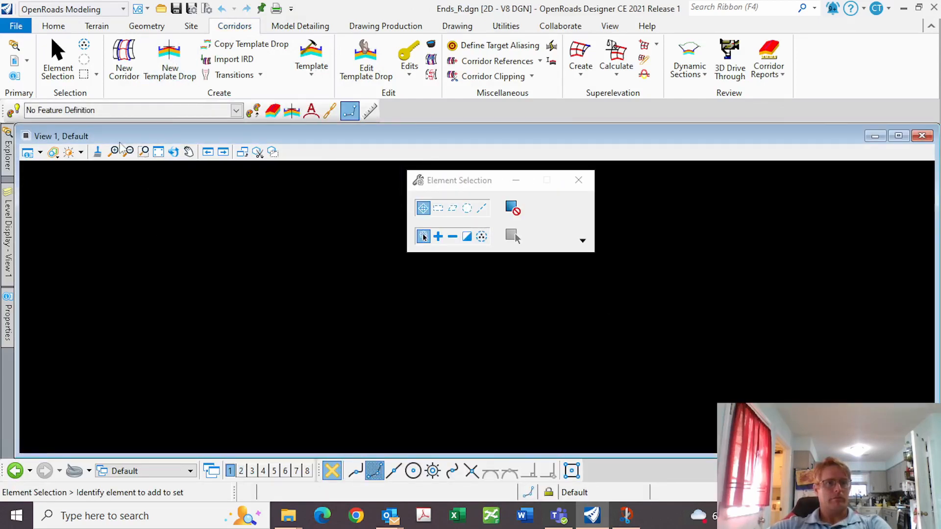
Attach Pavement, Geometry, ExistingTerrain and Linework DGNs as Coincident - World references
click(14, 60)
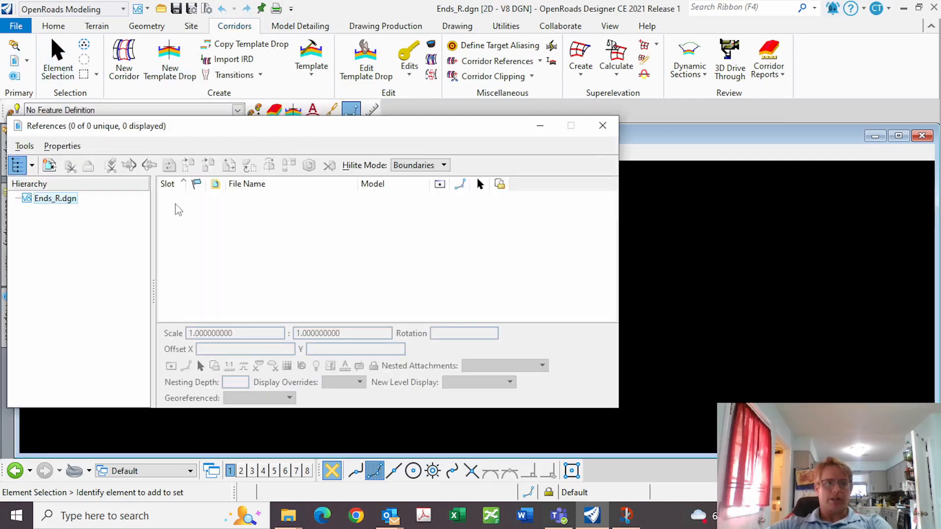
right_click(222, 206)
click(245, 154)
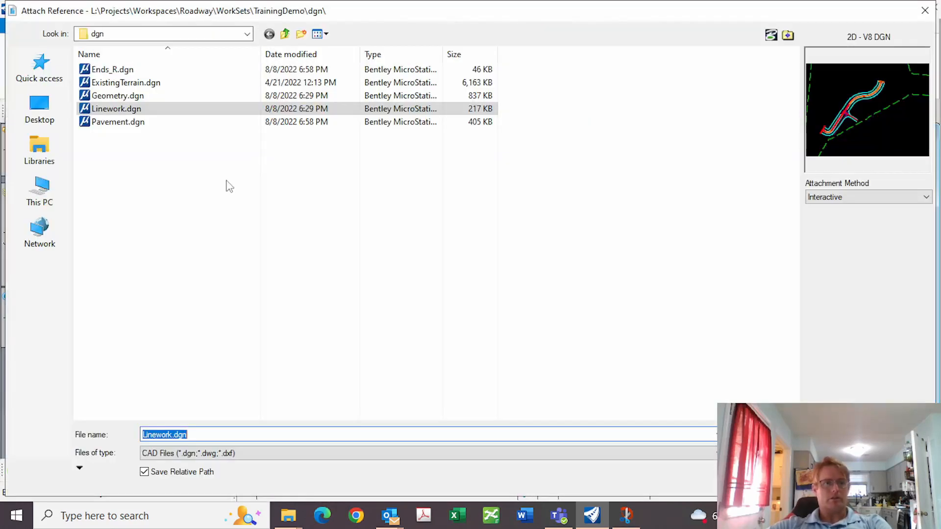
click(114, 123)
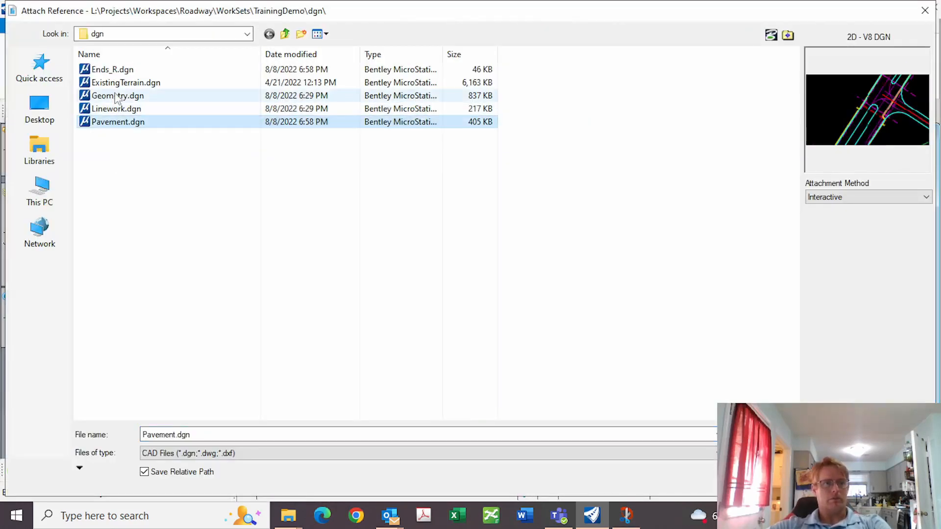
ctrl+click(117, 95)
ctrl+click(122, 83)
ctrl+click(117, 108)
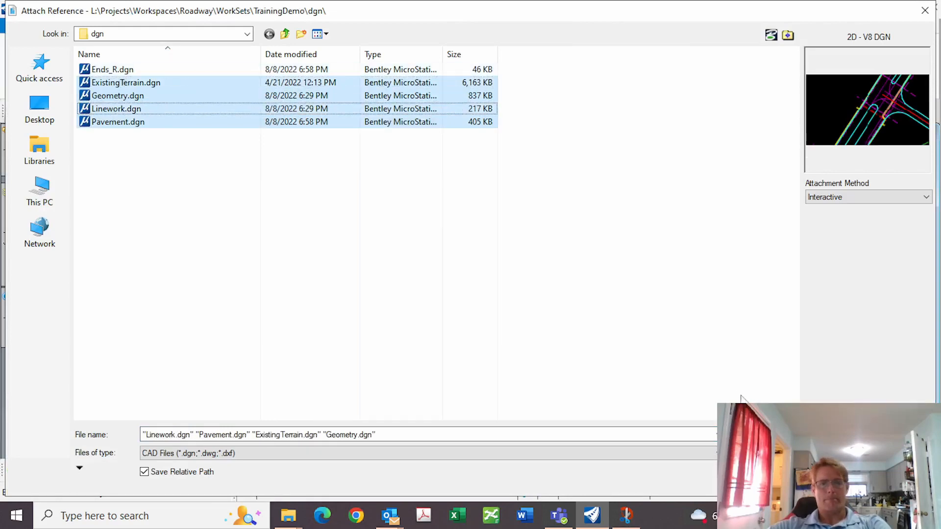
click(754, 435)
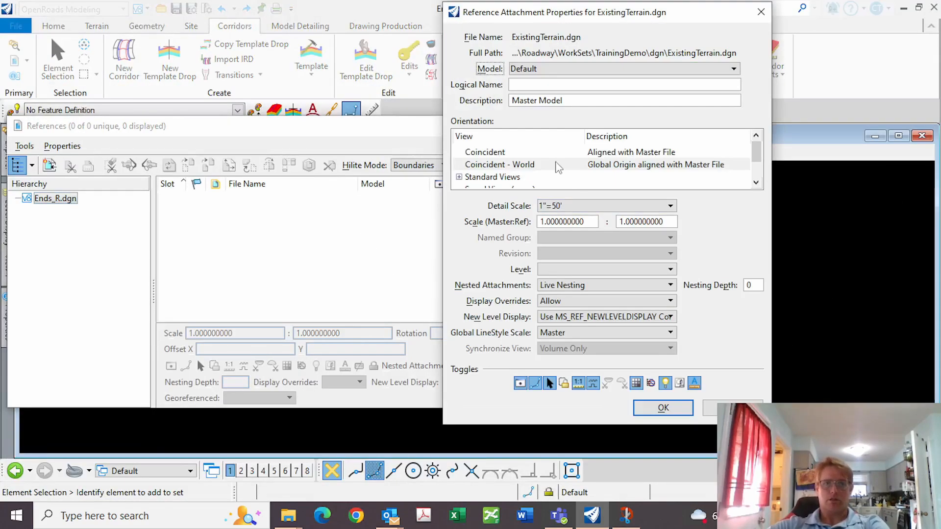
click(557, 166)
click(670, 409)
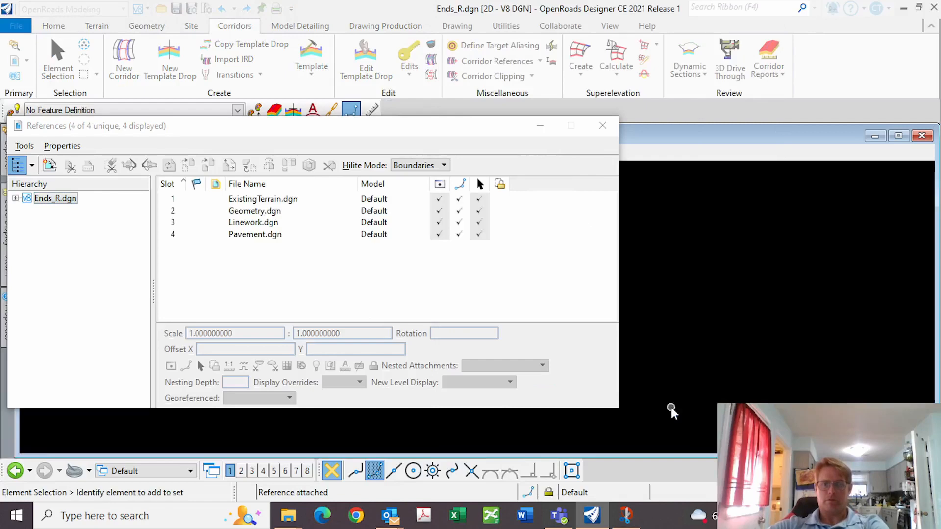
click(602, 126)
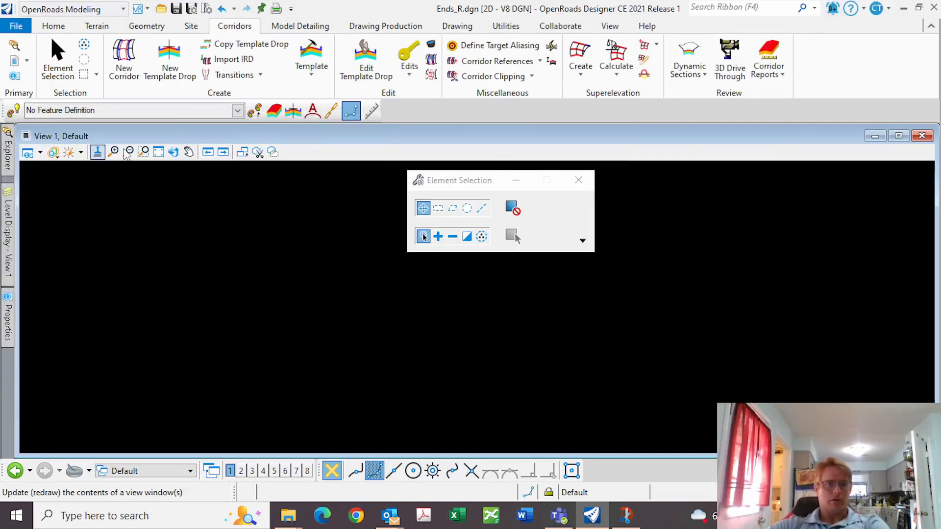
Fit the view and set the existing terrain as the active terrain
click(159, 152)
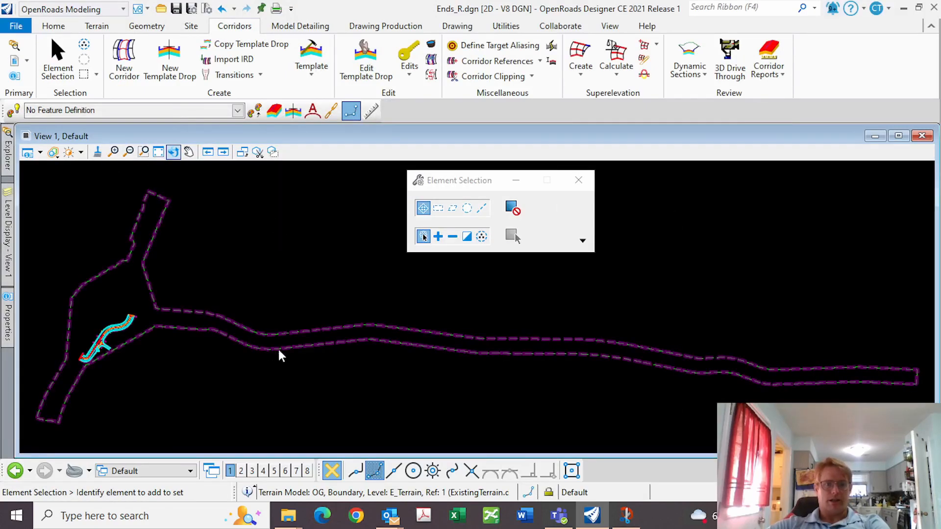
click(298, 349)
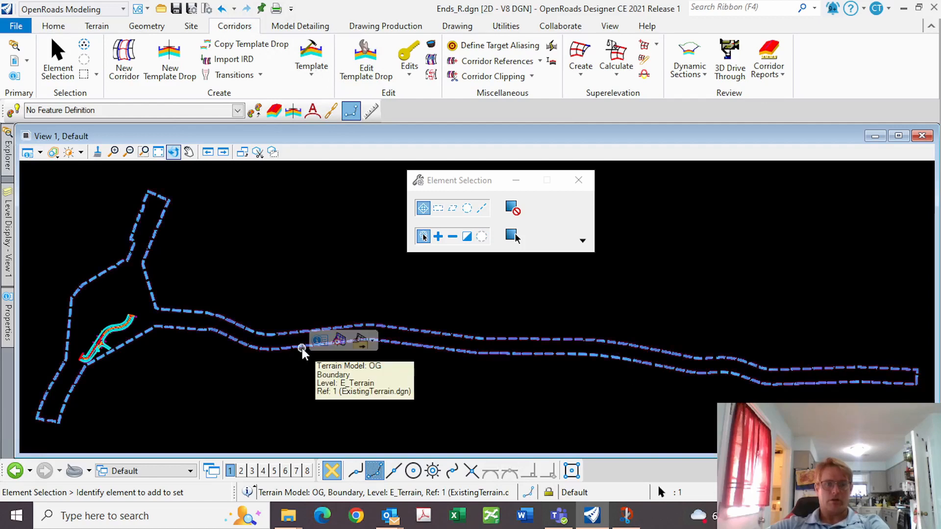
click(338, 340)
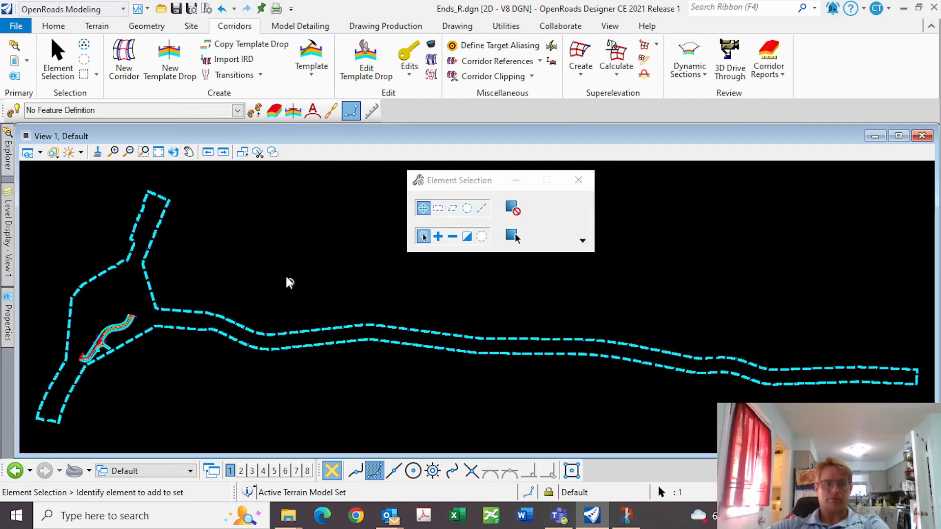
click(259, 269)
Switch to a two-view Plan/3D layout
right_click(278, 234)
mouse_move(313, 168)
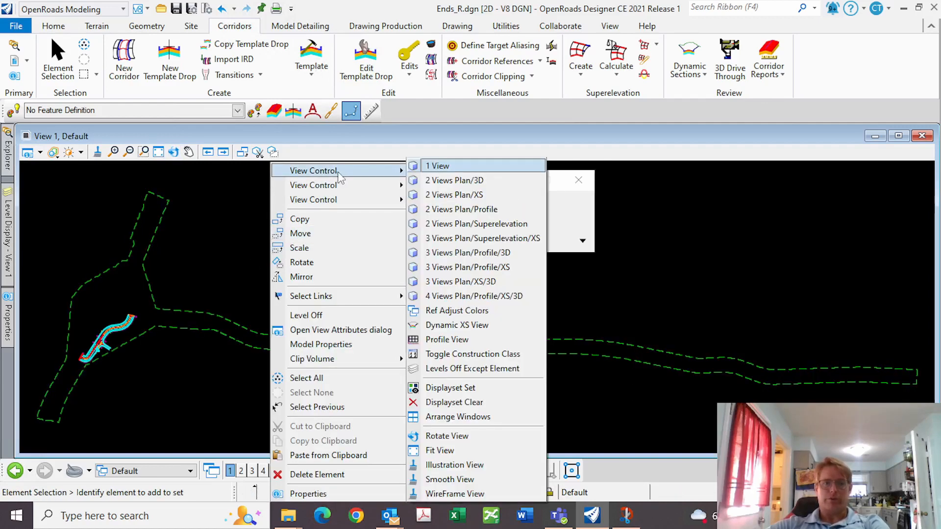
click(453, 181)
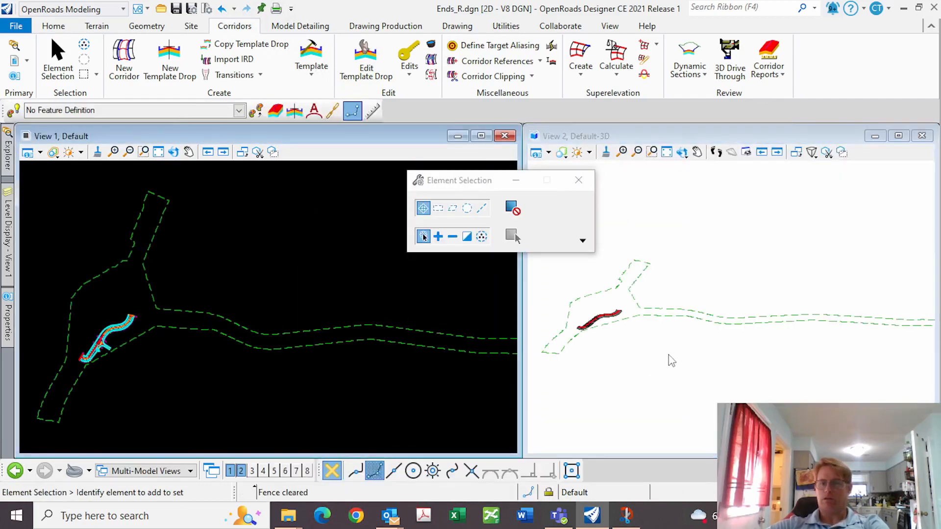
scroll(95, 365, up, 3)
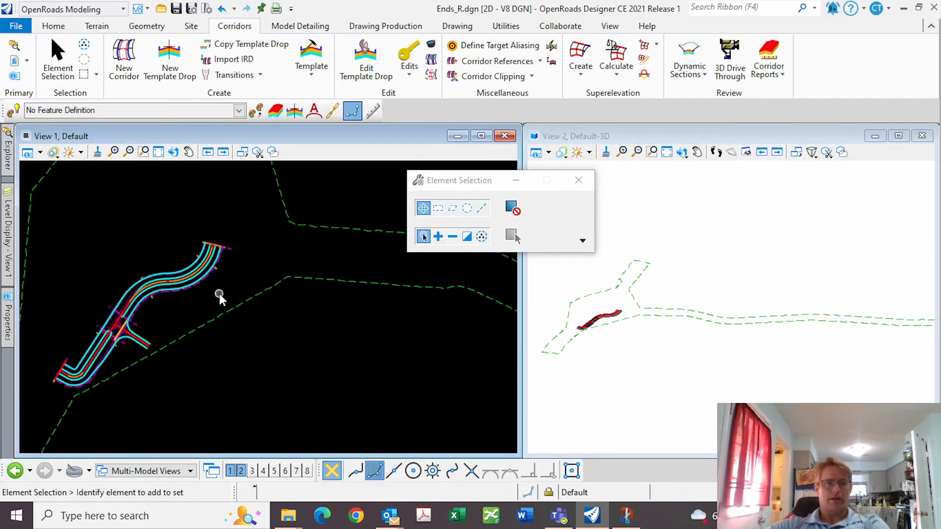
Create the End_R corridor on the red baseline using the active profile
click(124, 58)
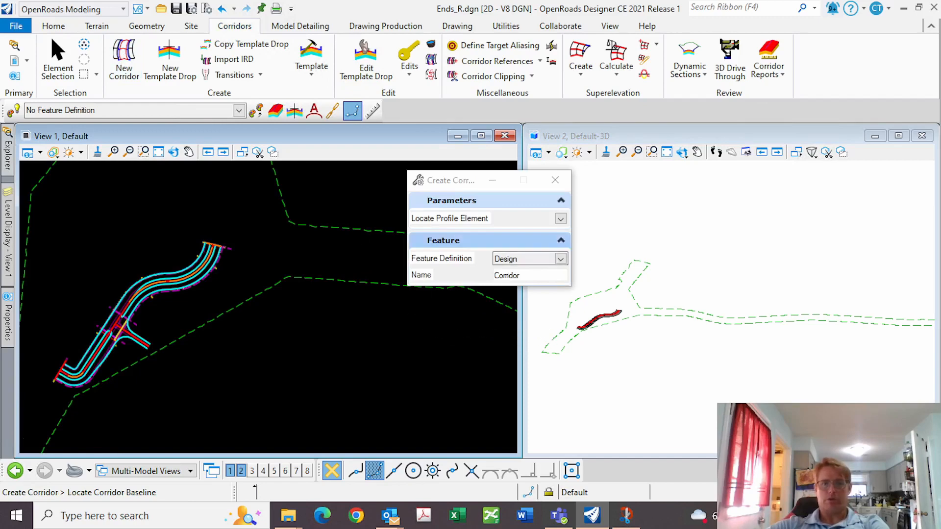
scroll(128, 321, up, 5)
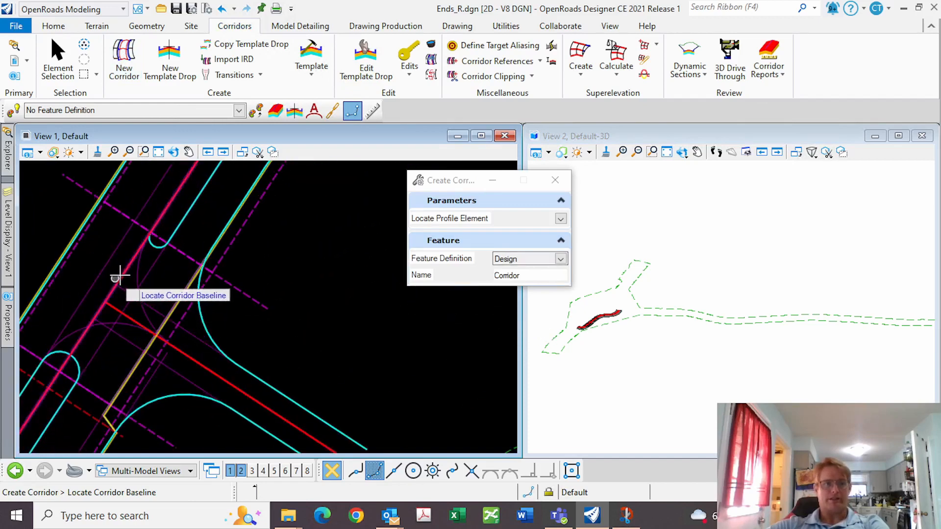
click(124, 267)
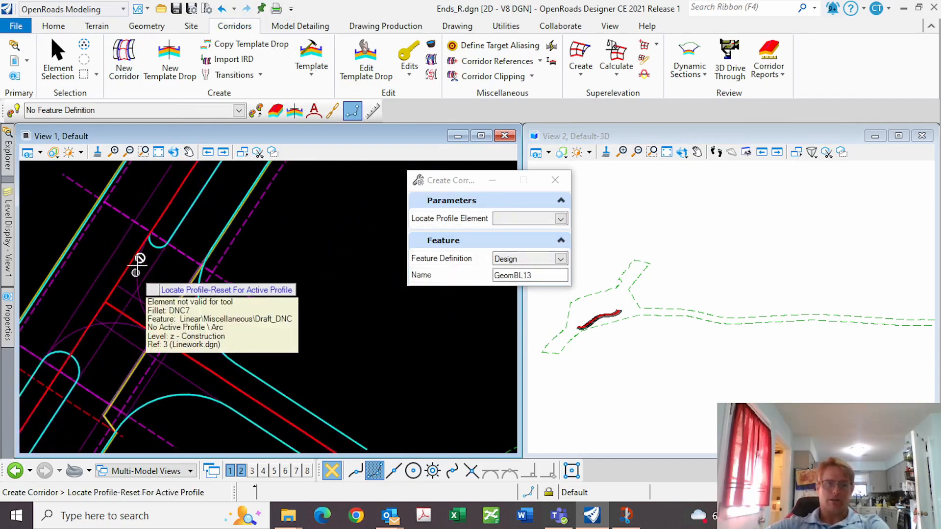
right_click(138, 267)
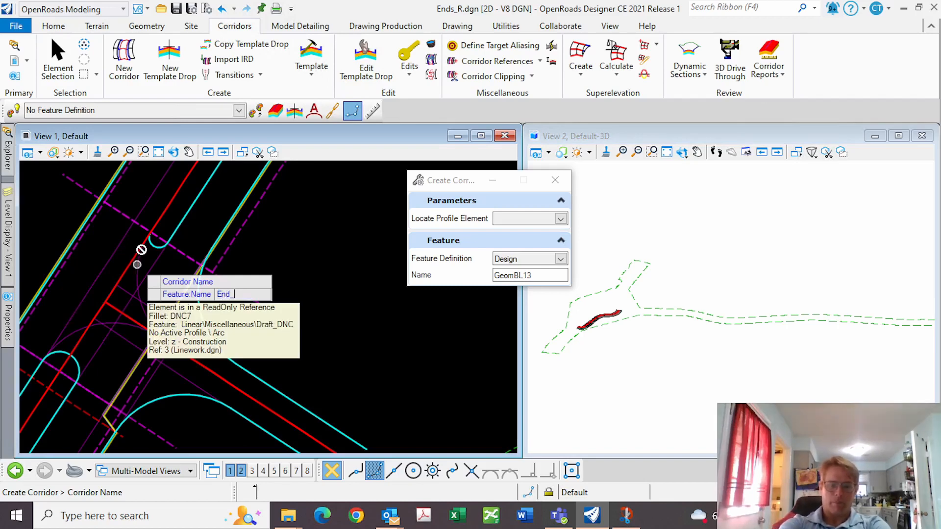
key(Return)
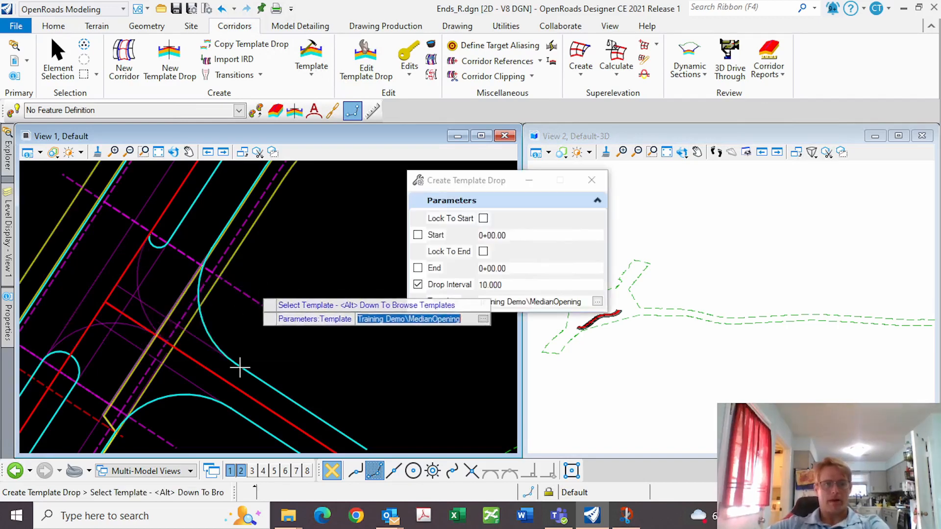
Drop the Curb_SW_Slope_R template from 0+00.00 to 9+82.30 at 10.000 intervals
click(597, 301)
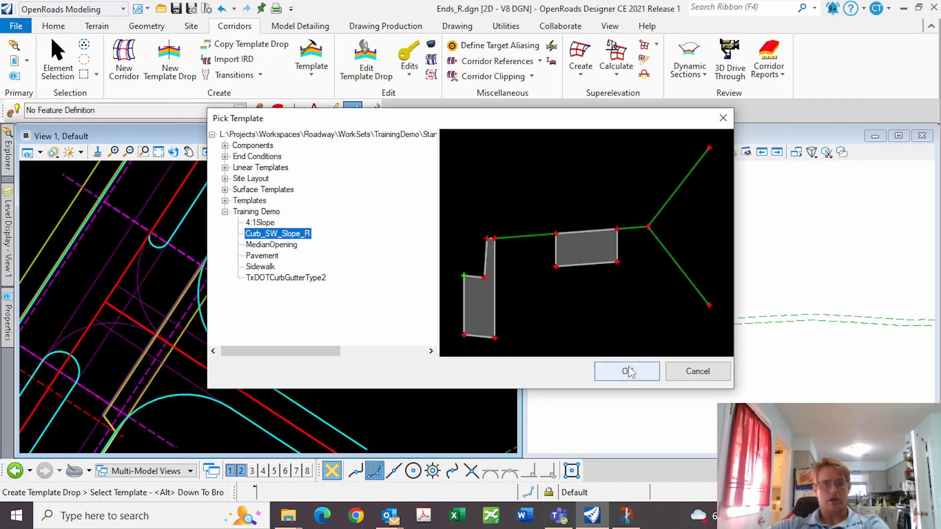
click(627, 371)
click(294, 325)
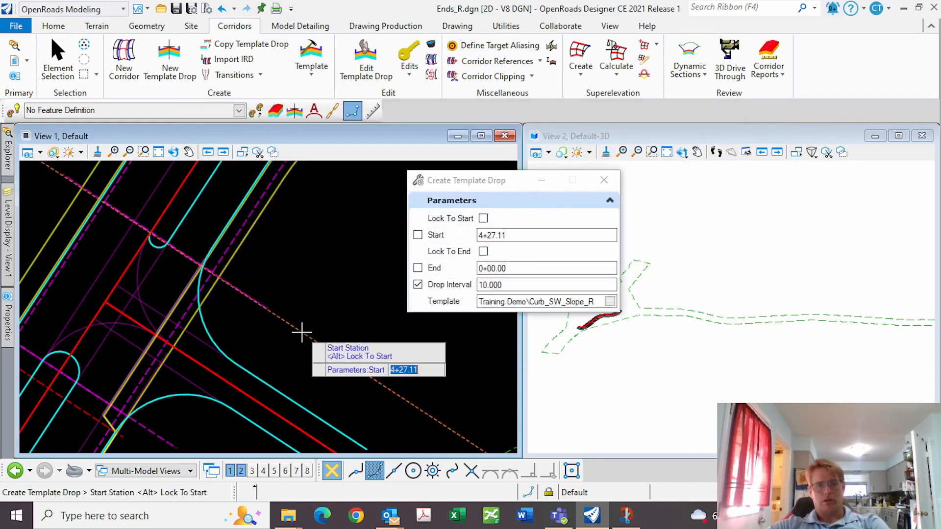
key(alt)
click(302, 331)
key(alt)
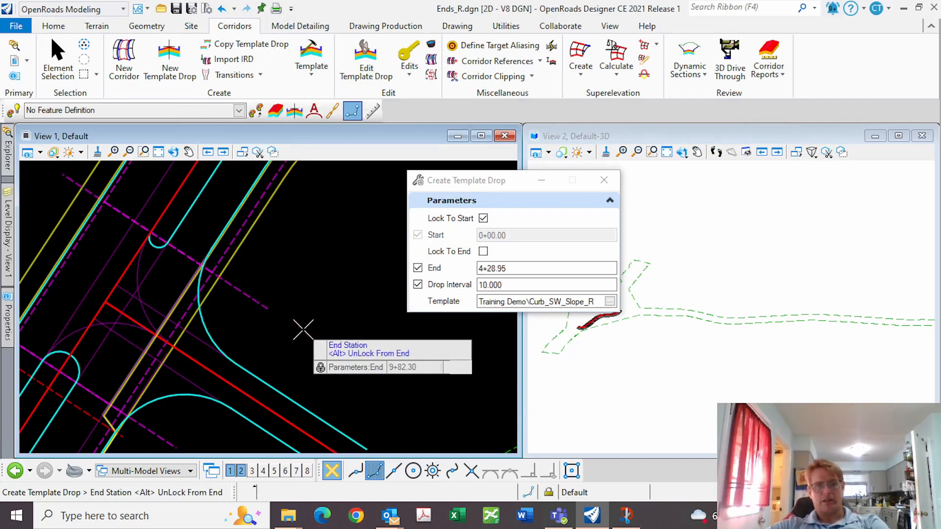
click(303, 329)
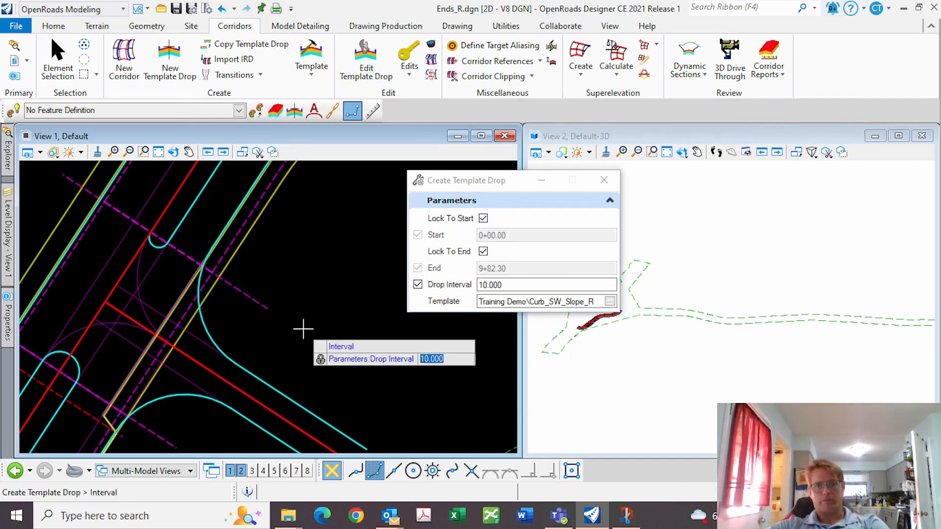
click(354, 324)
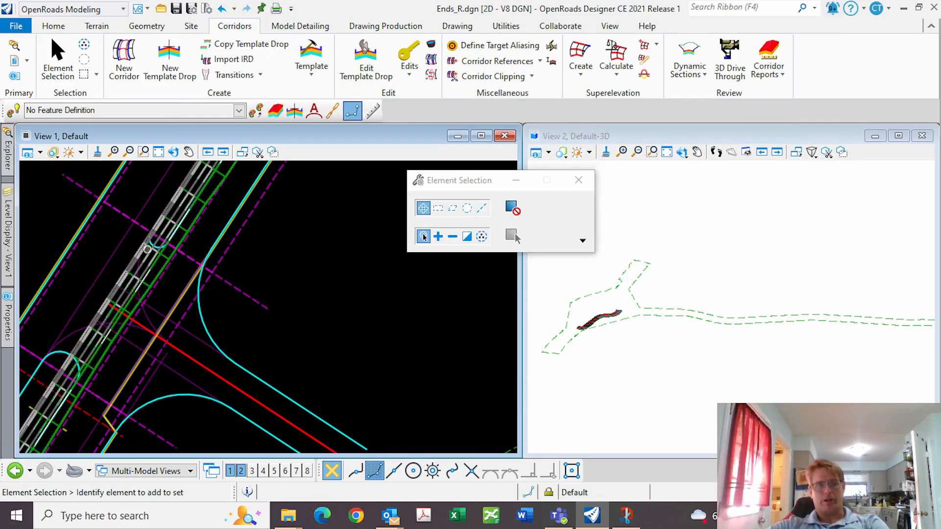
scroll(593, 313, up, 5)
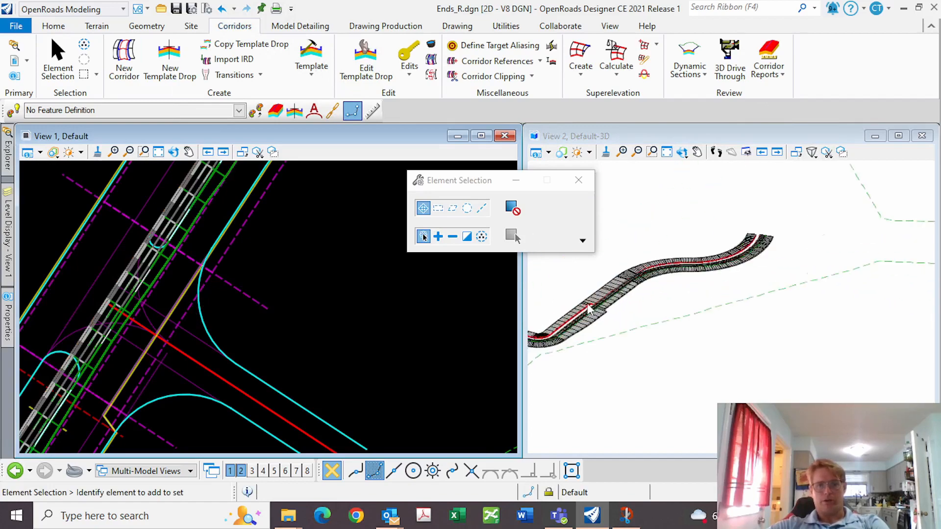
scroll(590, 308, up, 6)
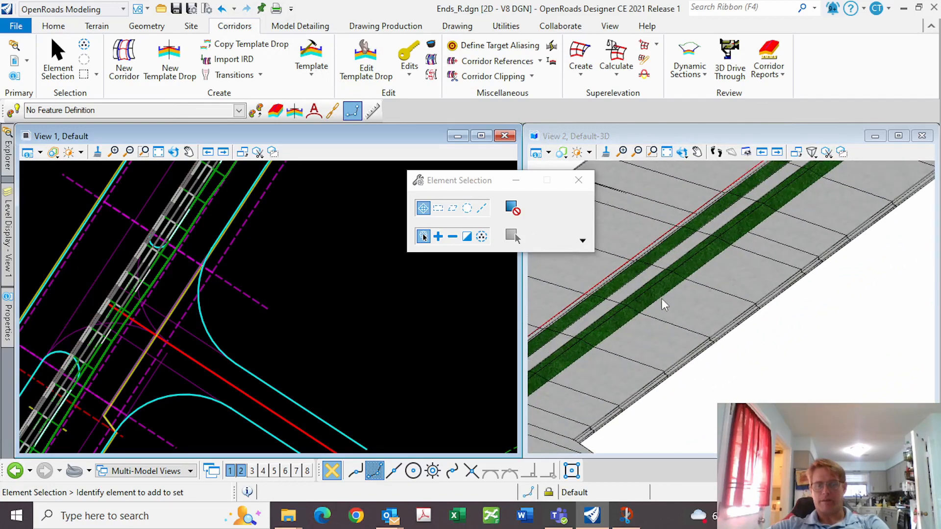
scroll(661, 304, down, 8)
scroll(219, 275, down, 6)
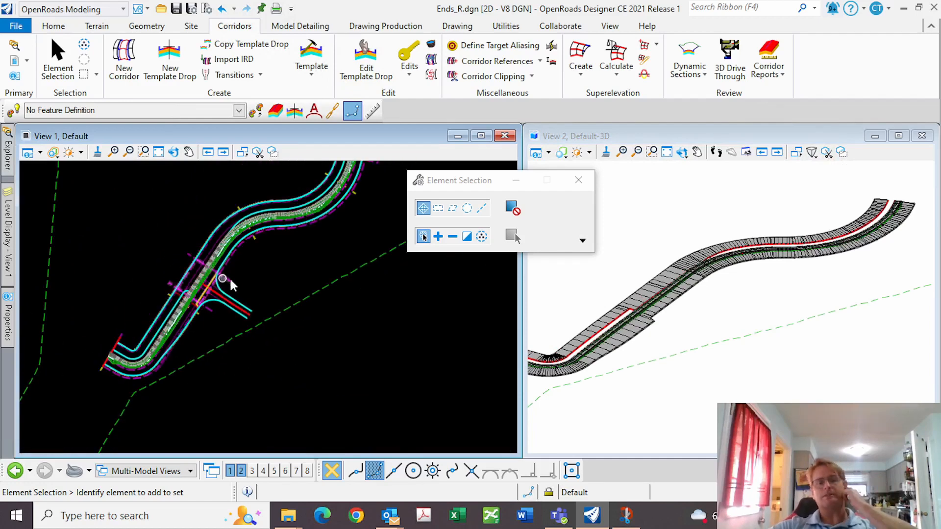
scroll(230, 256, down, 3)
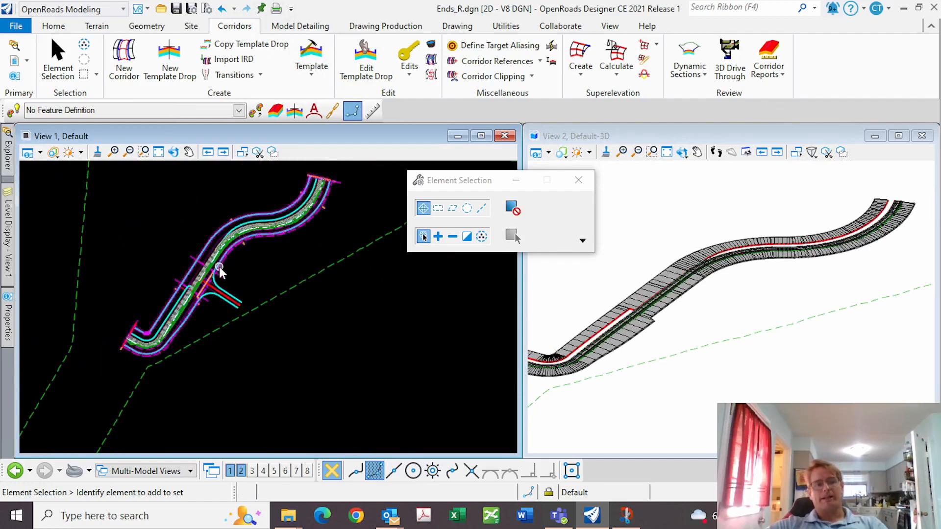
scroll(220, 264, up, 5)
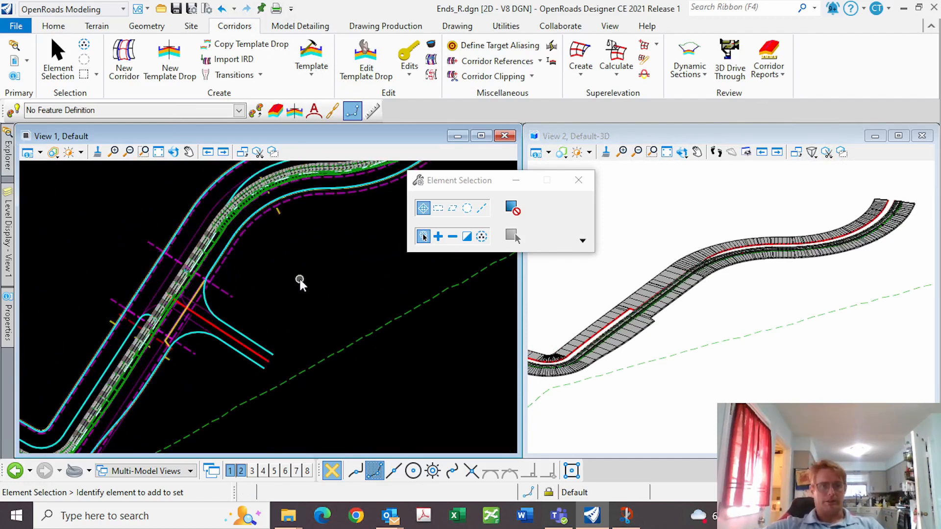
scroll(216, 258, up, 3)
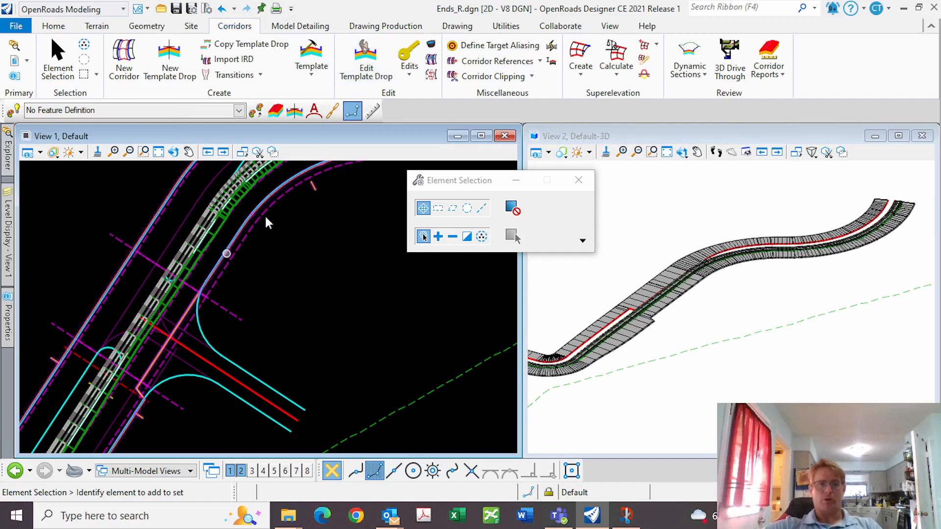
Start a point control on the corridor, locked from its start to end station
click(312, 72)
click(409, 71)
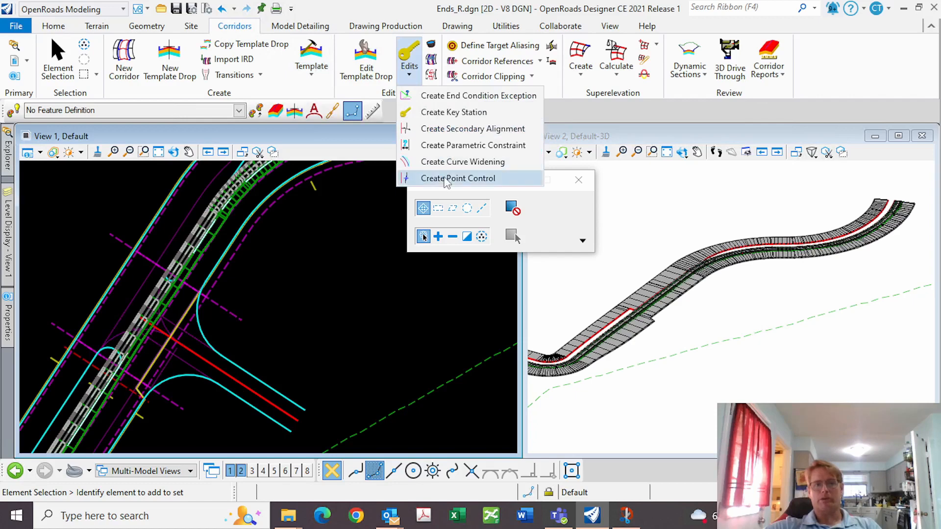
click(446, 179)
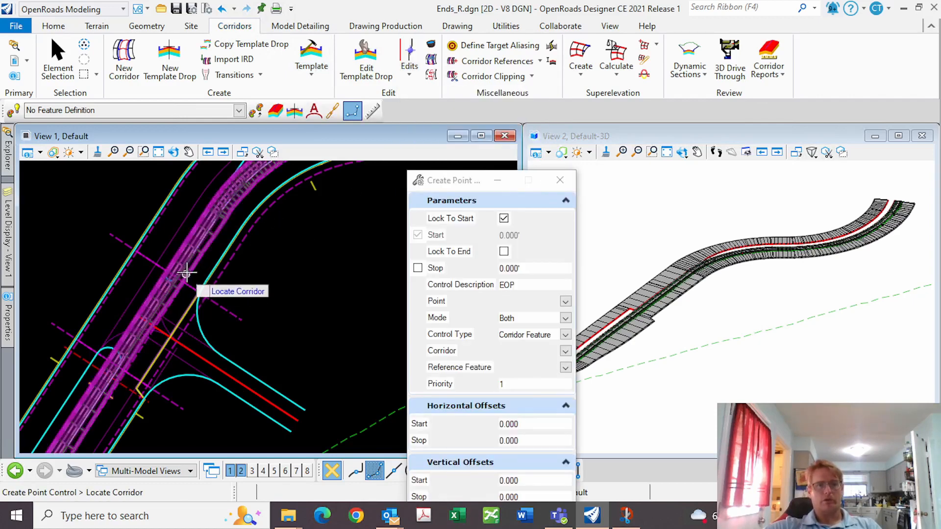
click(187, 272)
click(253, 251)
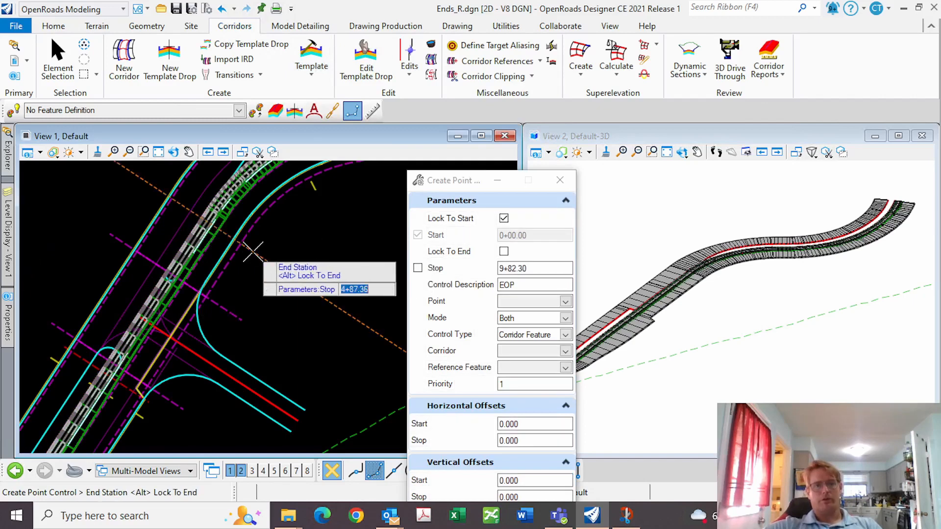
key(alt)
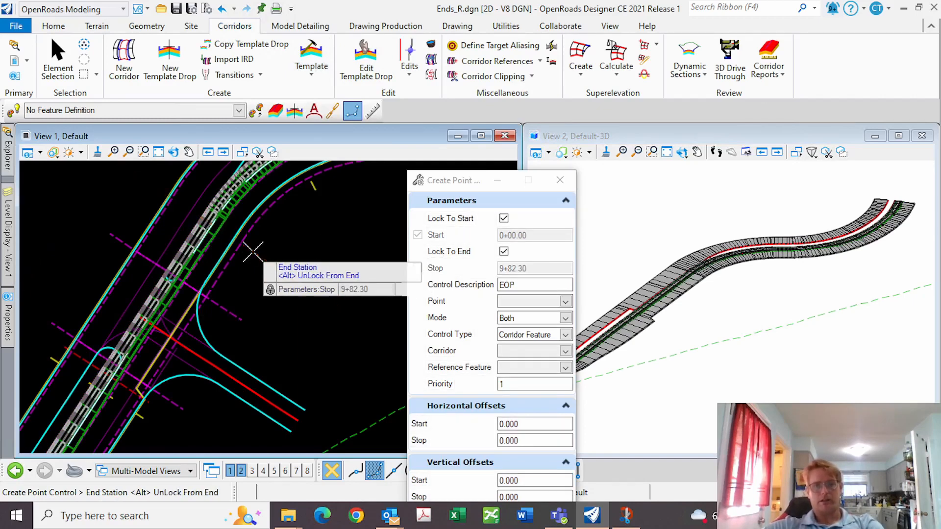
click(252, 251)
Set the control to point EOP, mode Both, type Corridor Feature, on the Pavement corridor
click(565, 301)
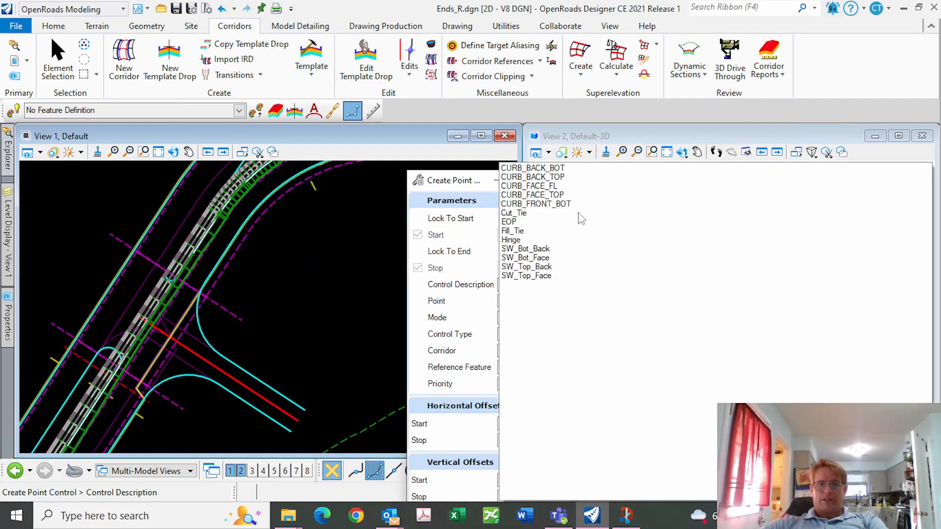
click(508, 222)
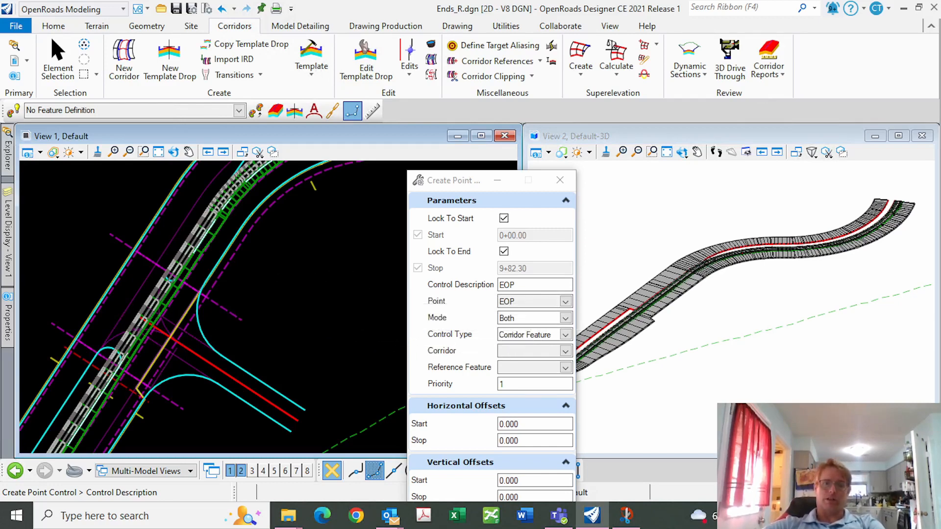
click(566, 318)
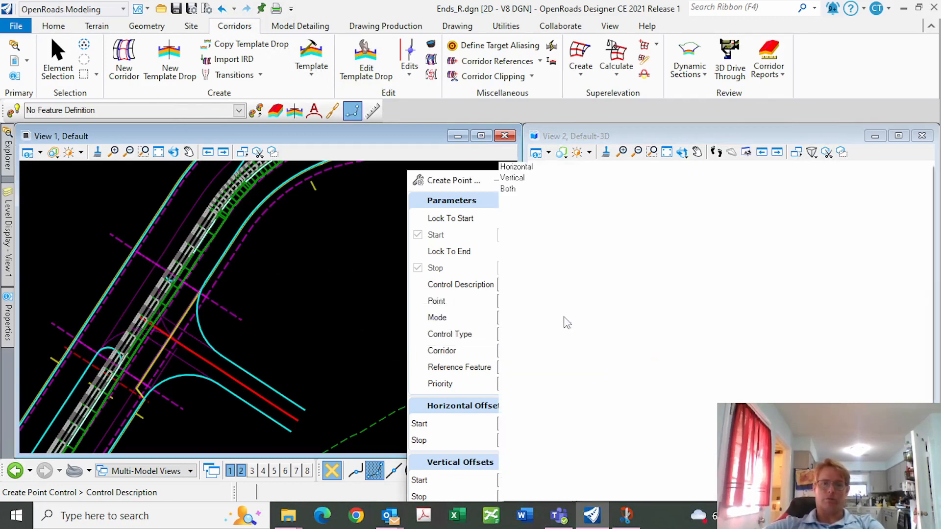
click(509, 189)
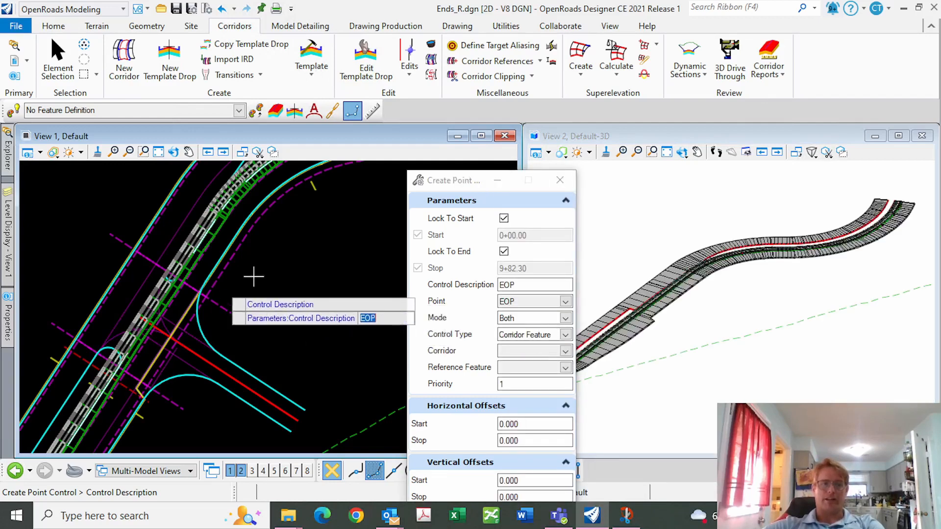
click(565, 335)
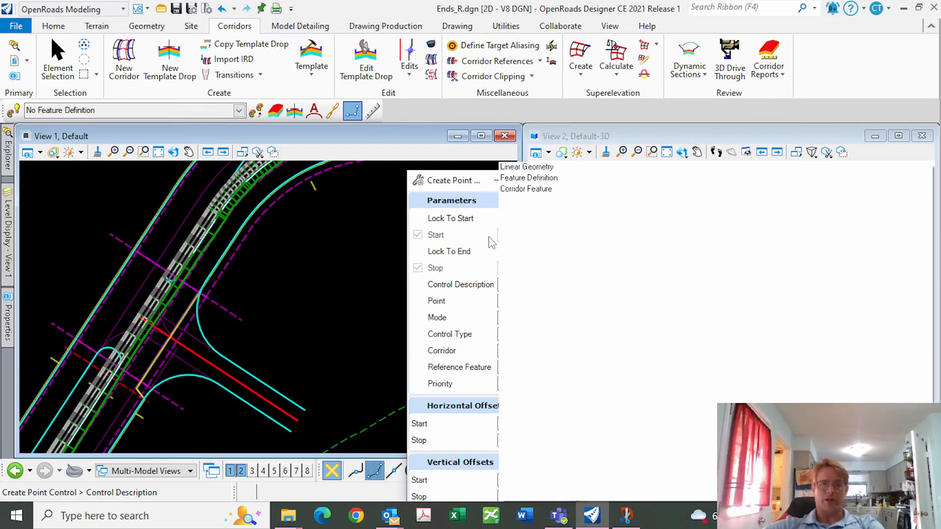
click(520, 190)
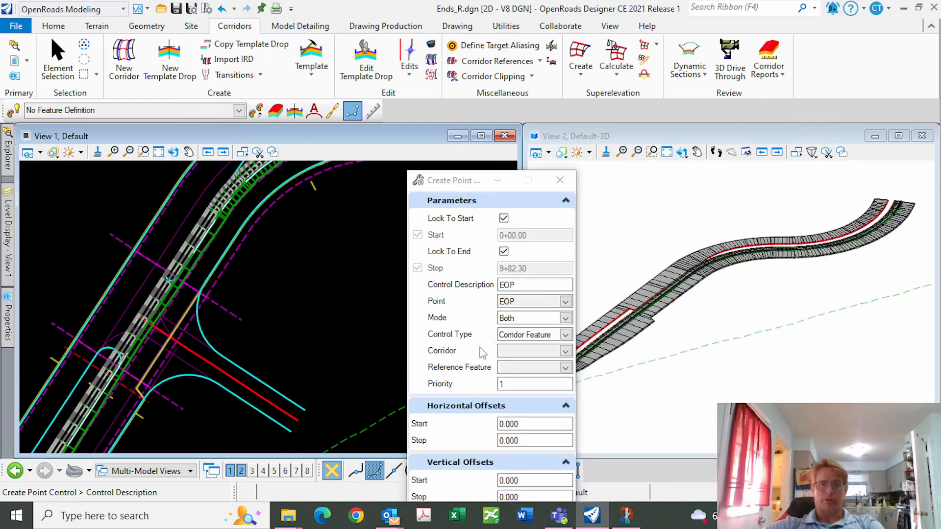
click(566, 351)
click(534, 176)
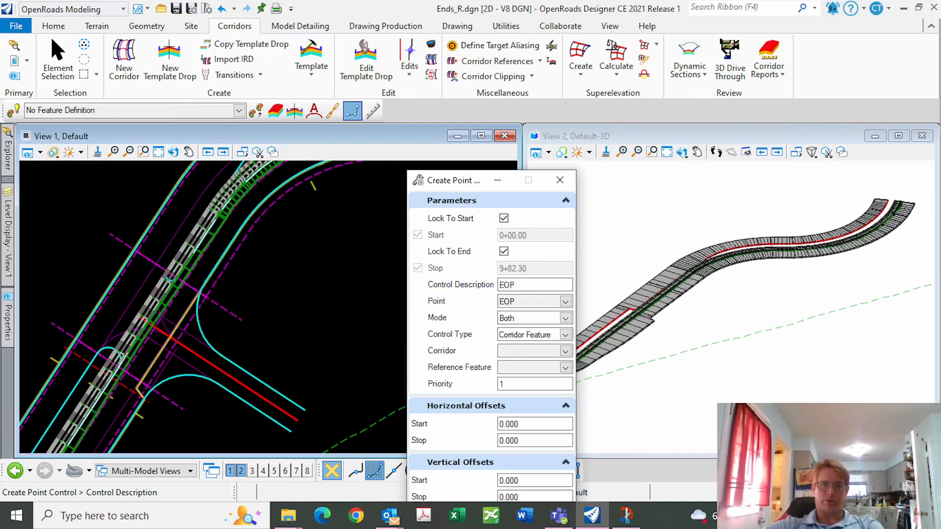
click(566, 352)
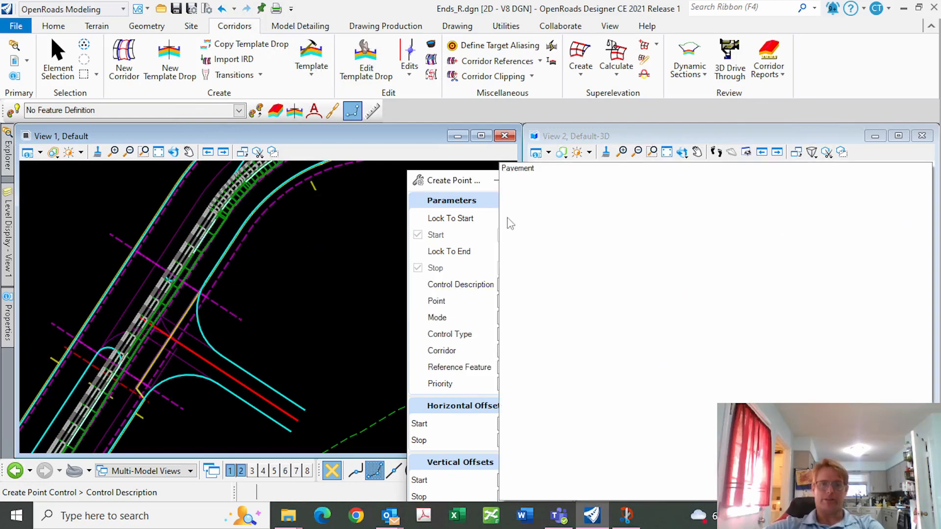
click(523, 169)
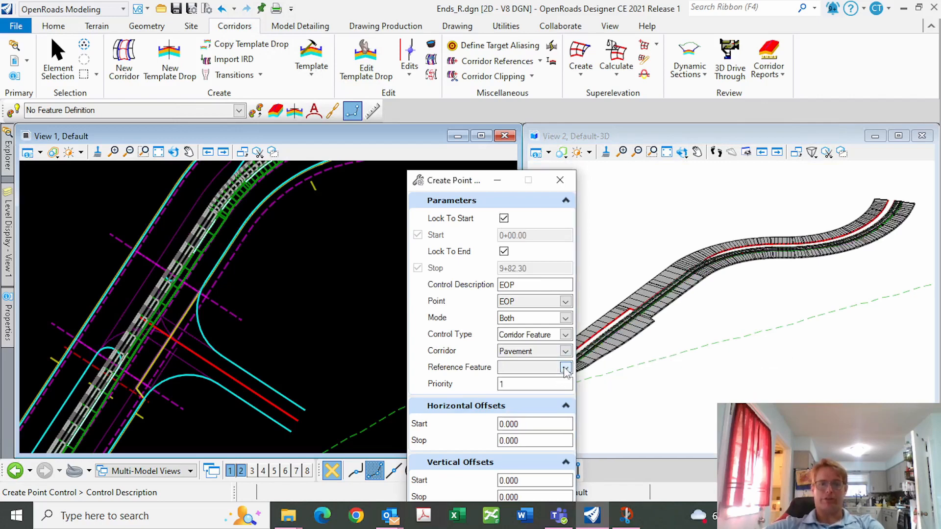
click(304, 268)
click(307, 268)
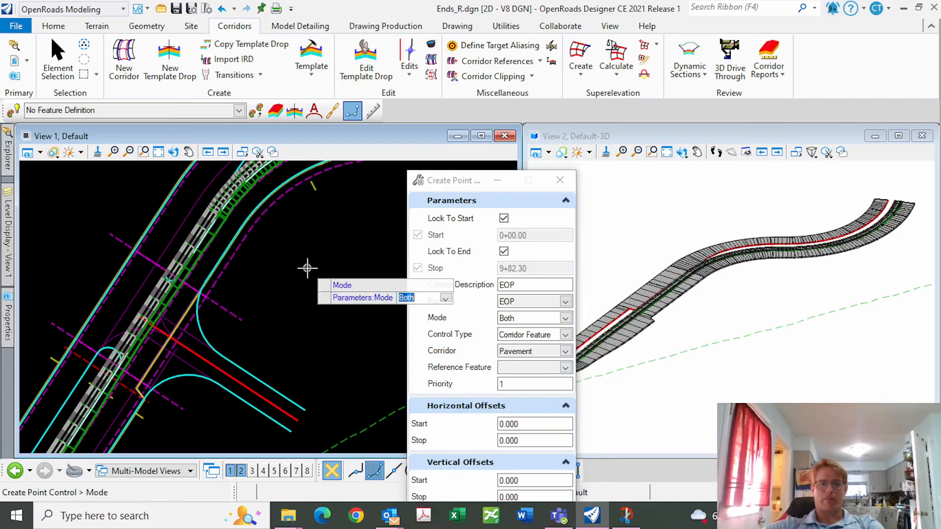
click(307, 268)
click(308, 268)
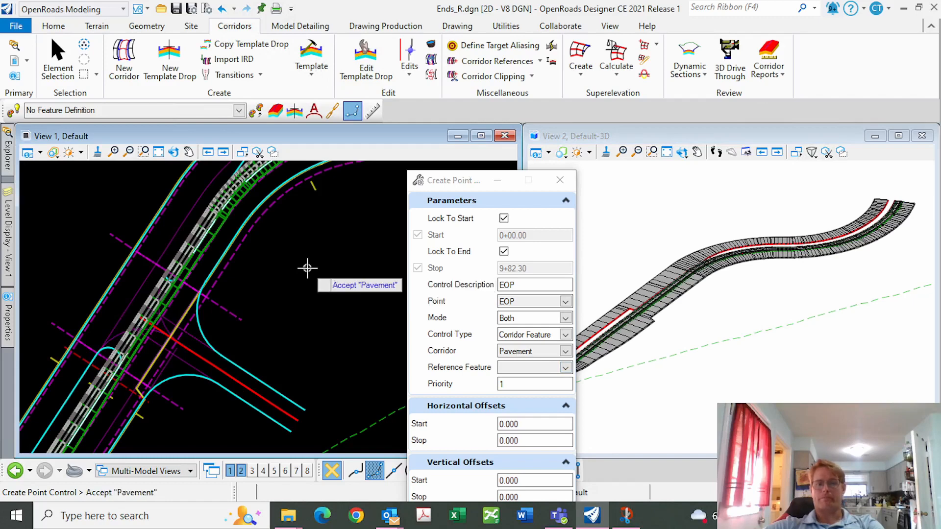
Pick OEP_R as the reference feature and accept zero offsets to apply the control
click(565, 369)
click(521, 257)
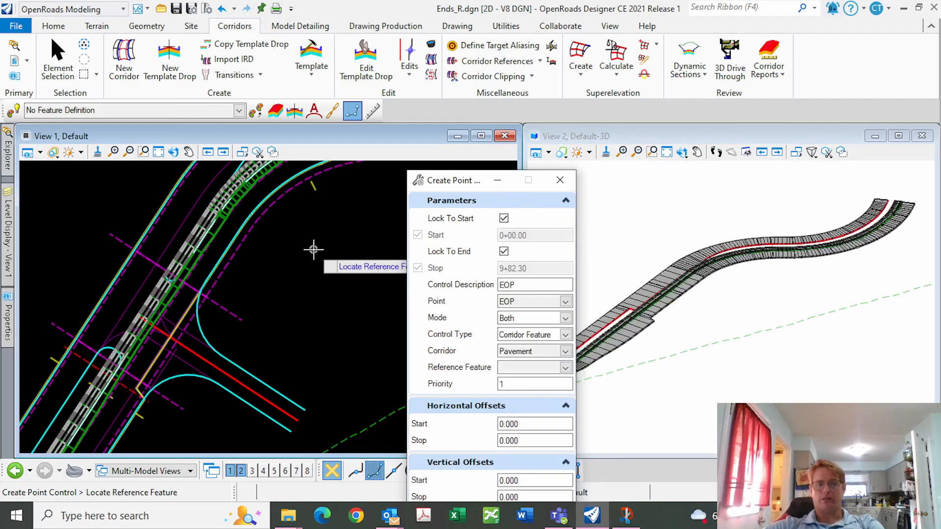
scroll(653, 311, up, 5)
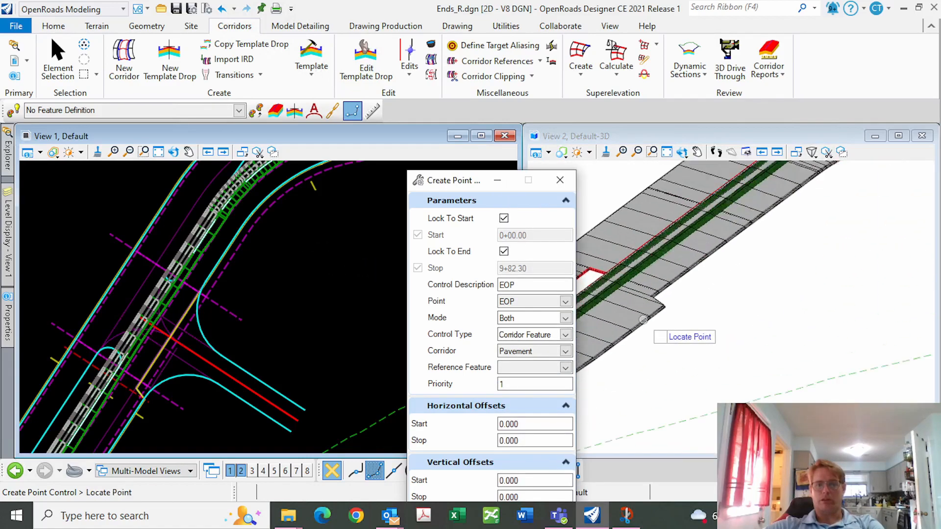
scroll(650, 291, up, 4)
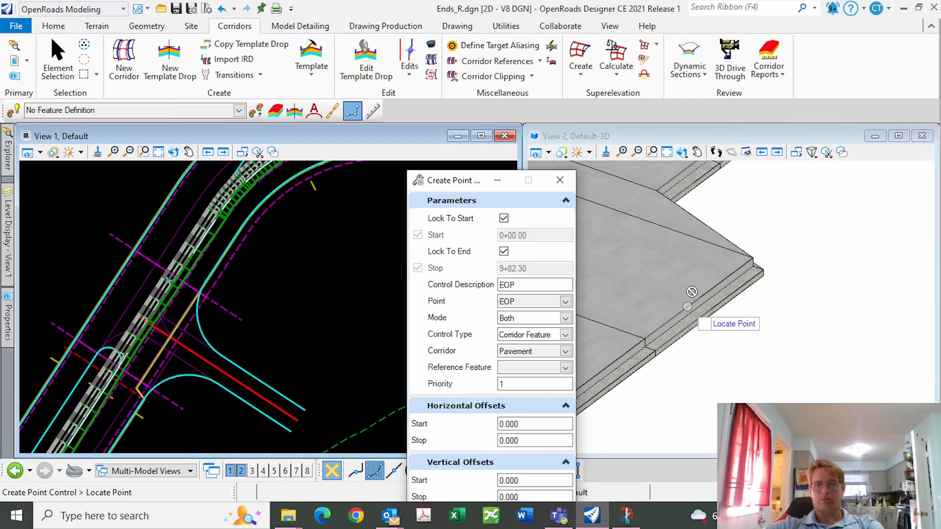
click(689, 293)
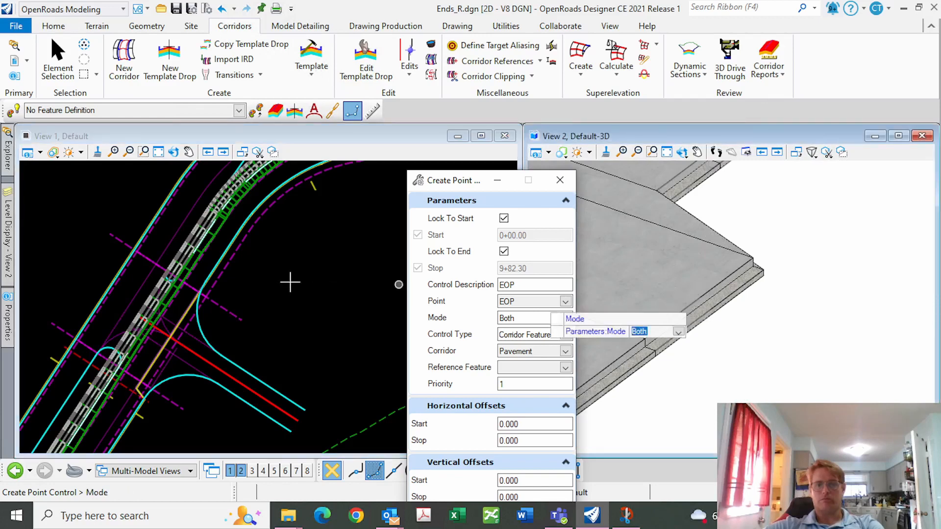
click(330, 280)
click(332, 281)
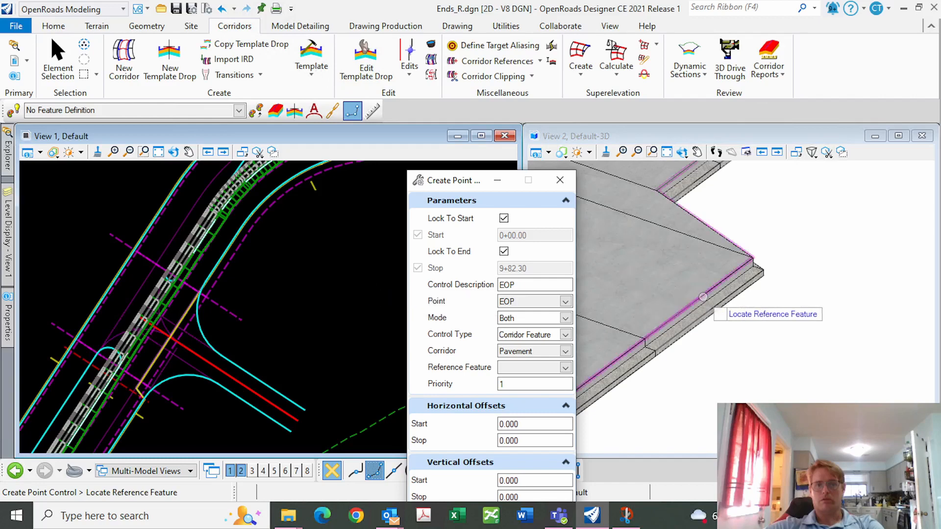
click(702, 296)
click(336, 307)
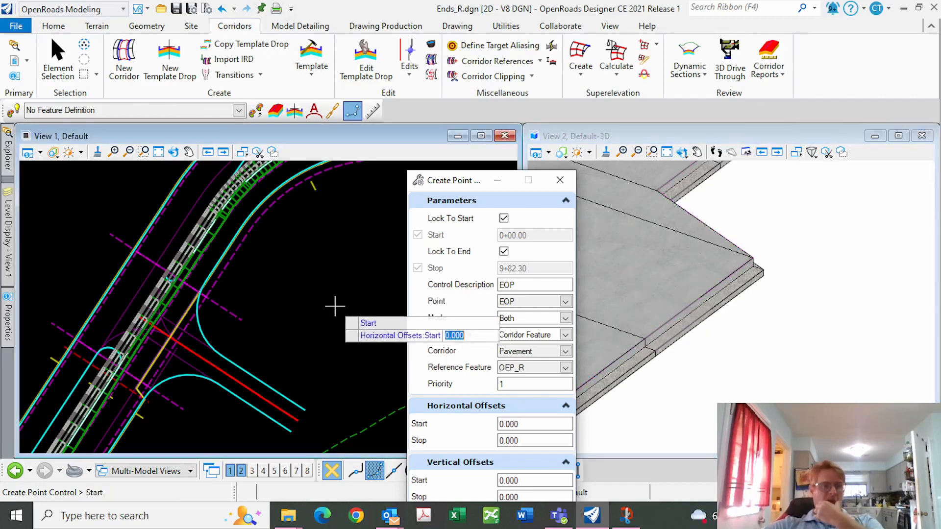
click(336, 305)
click(335, 303)
click(335, 297)
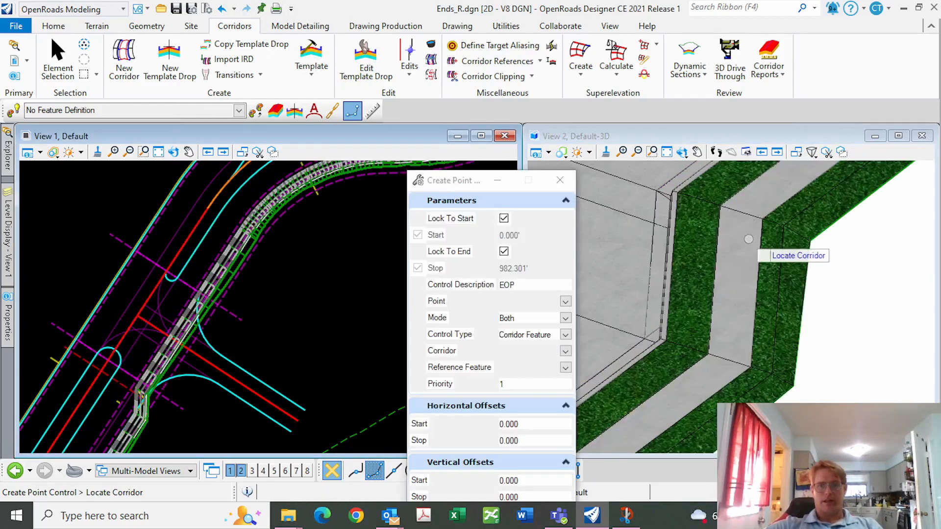
Review the result and open the Create Template editor showing Curb_SW_Slope_R
scroll(748, 239, down, 10)
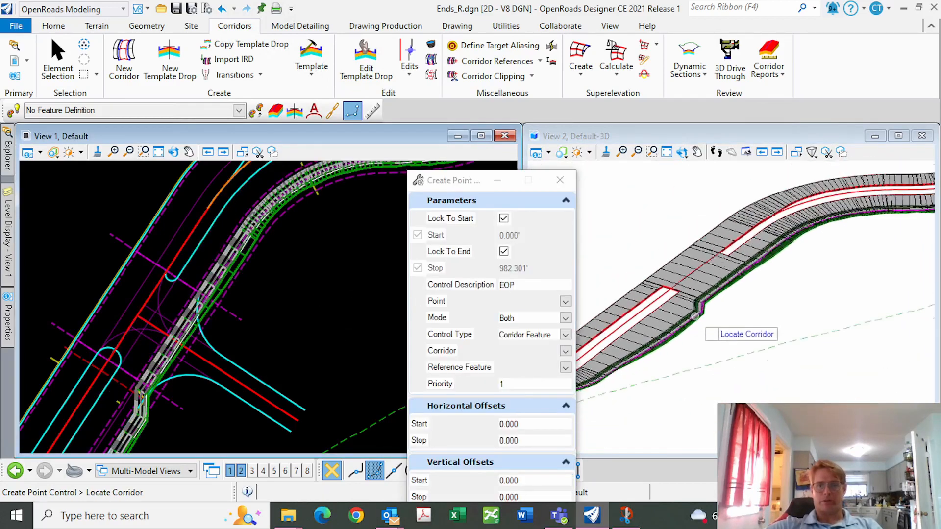
scroll(695, 316, up, 6)
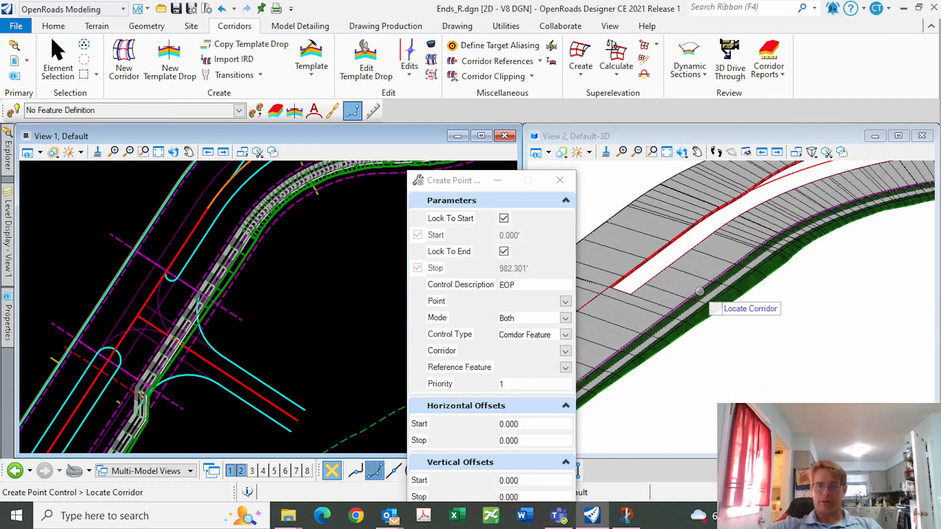
scroll(700, 291, up, 6)
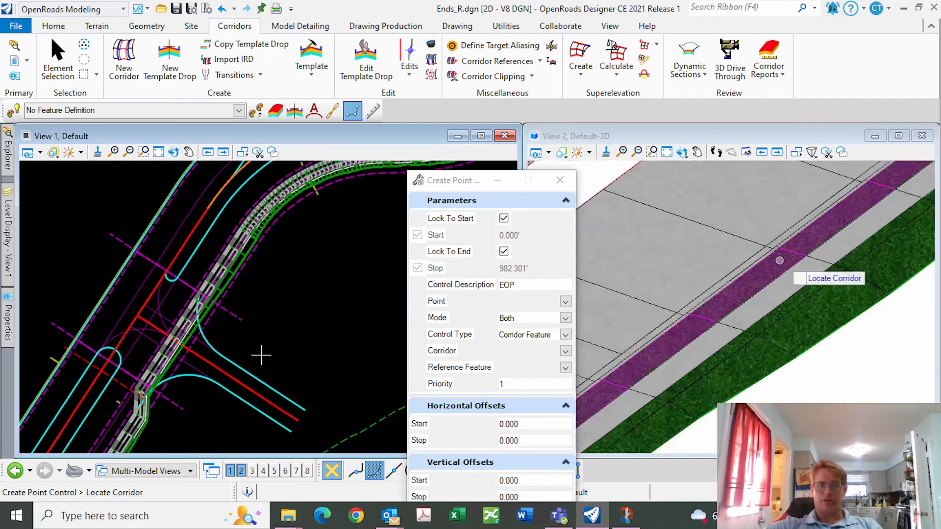
scroll(779, 261, down, 5)
scroll(220, 343, up, 5)
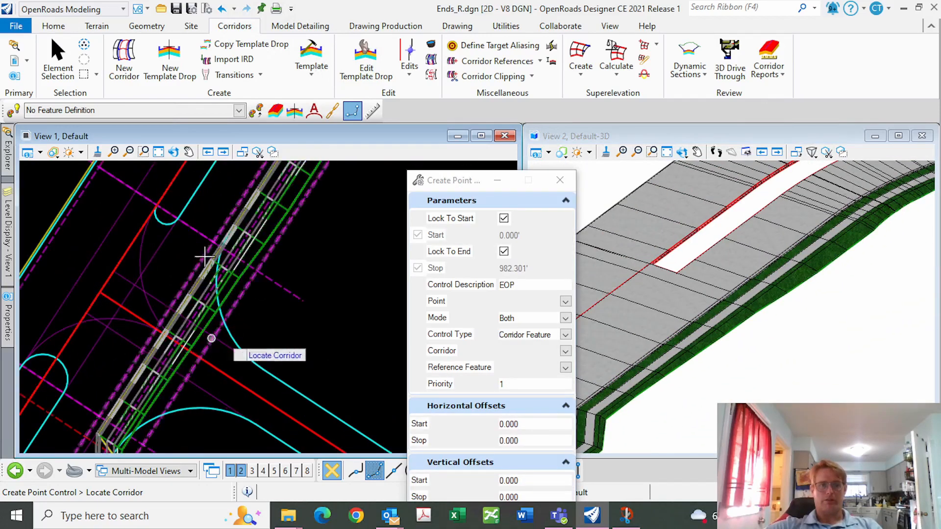
click(305, 48)
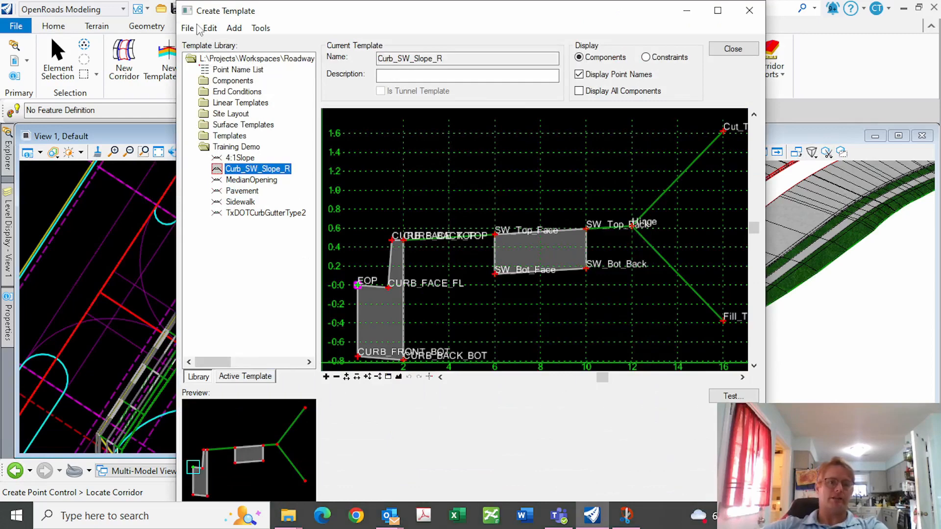
Create a new empty template named Blank in the Training Demo library folder
click(188, 28)
click(196, 33)
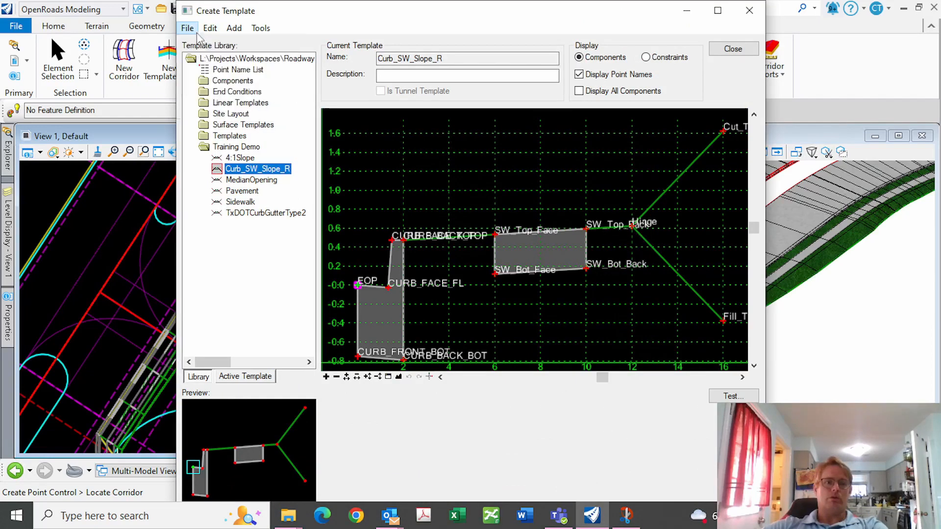
click(186, 29)
mouse_move(216, 44)
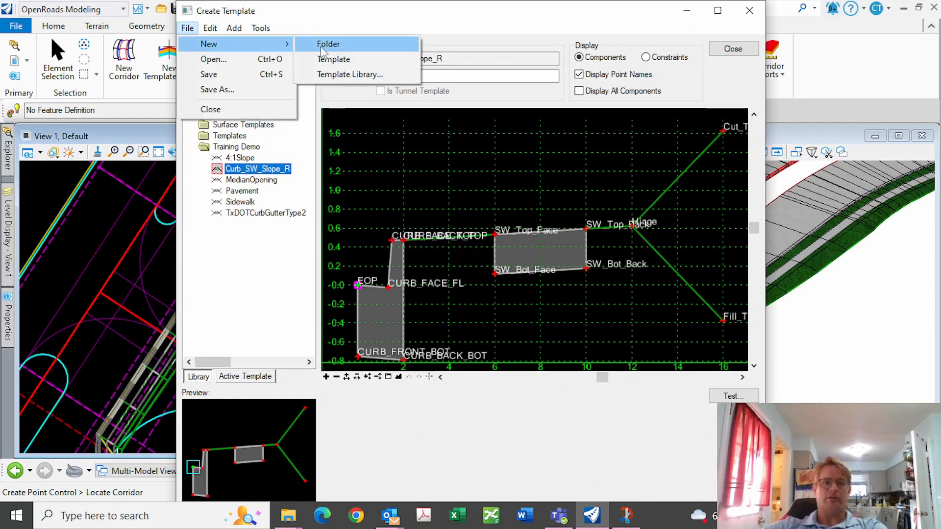
click(334, 59)
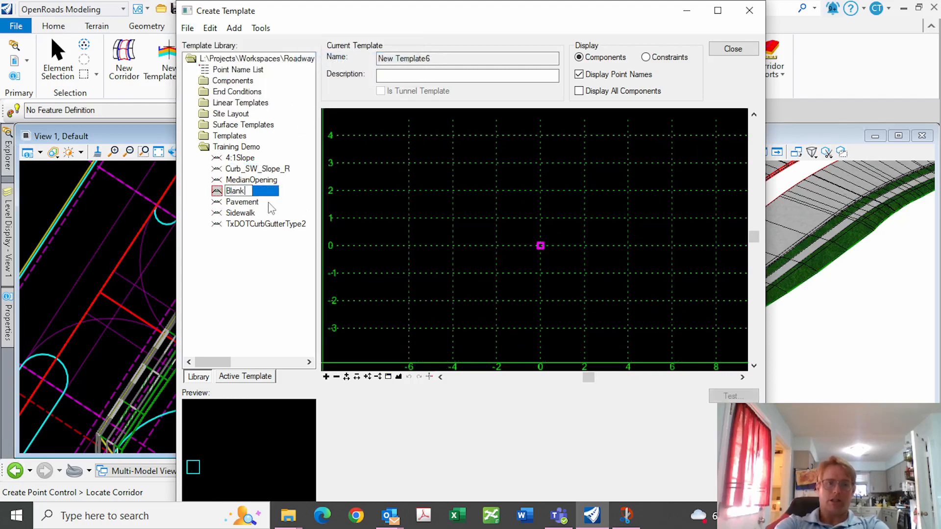
right_click(227, 191)
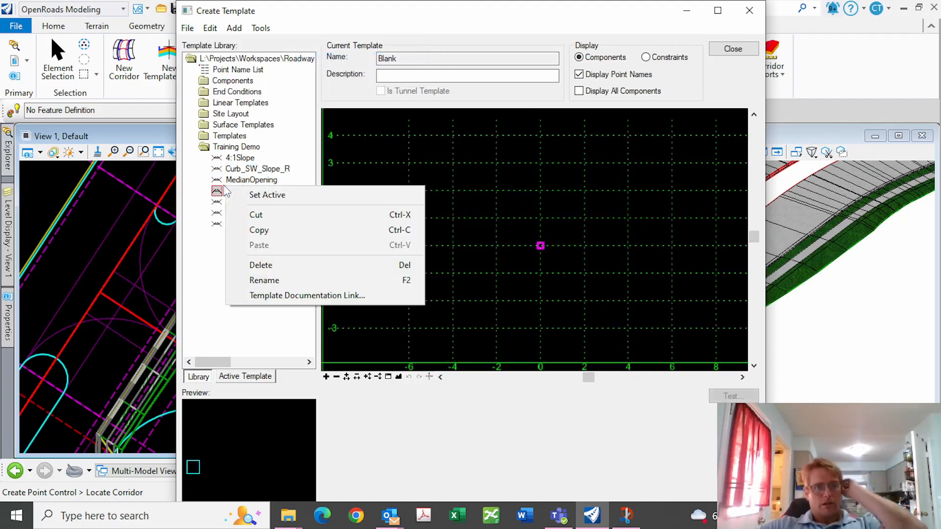
Close the template editor, saving the library changes
click(733, 49)
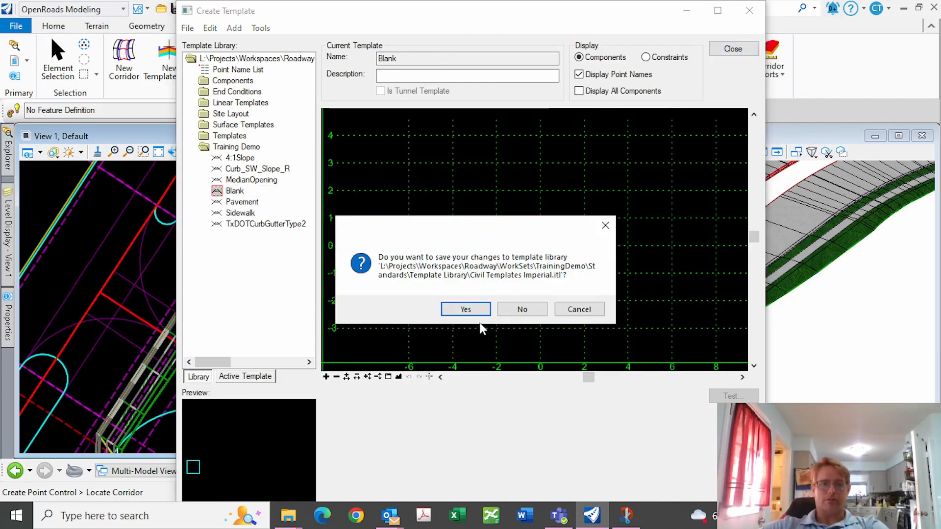
click(466, 309)
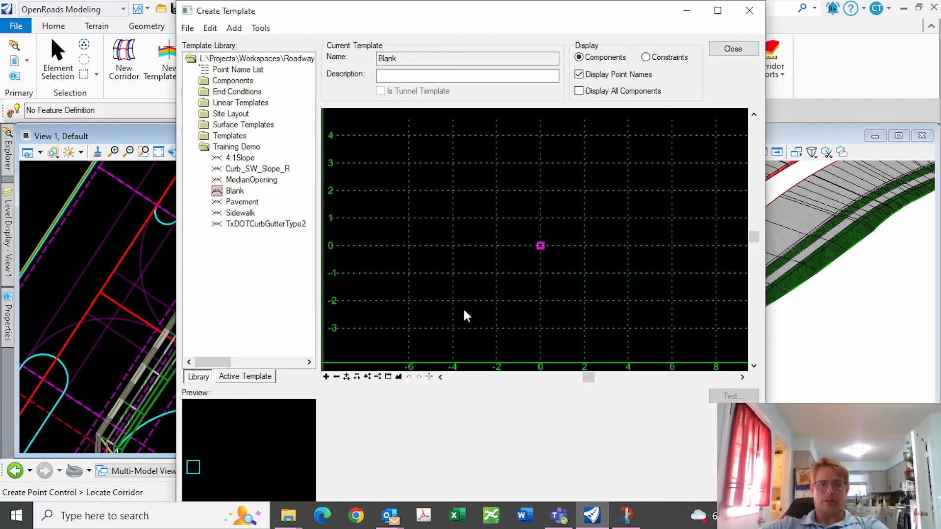
click(749, 11)
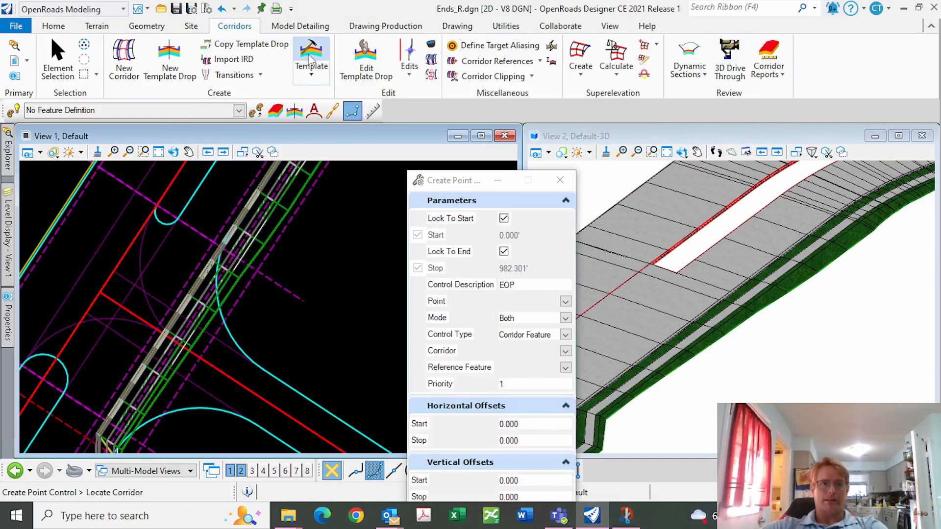
Start a new template drop on the corridor using the Training Demo Blank template
click(169, 57)
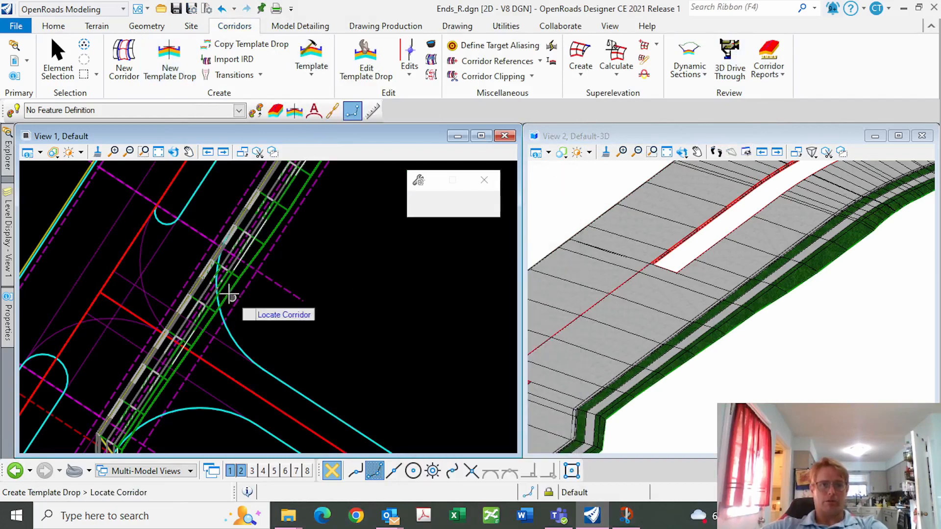
click(222, 303)
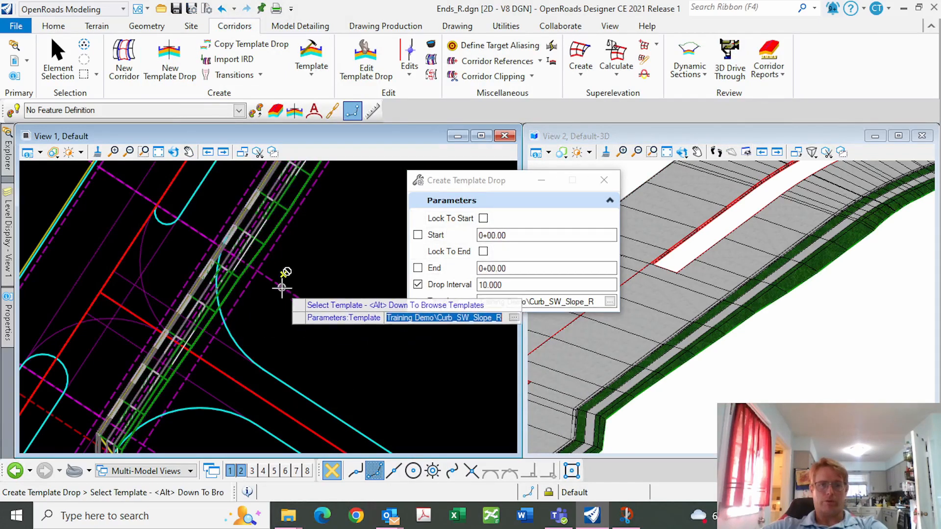
key(alt+Down)
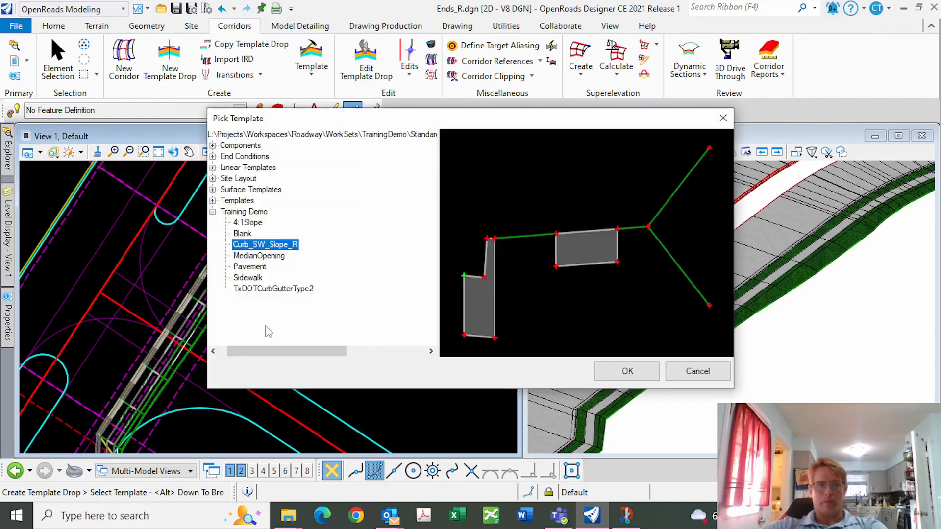
click(242, 234)
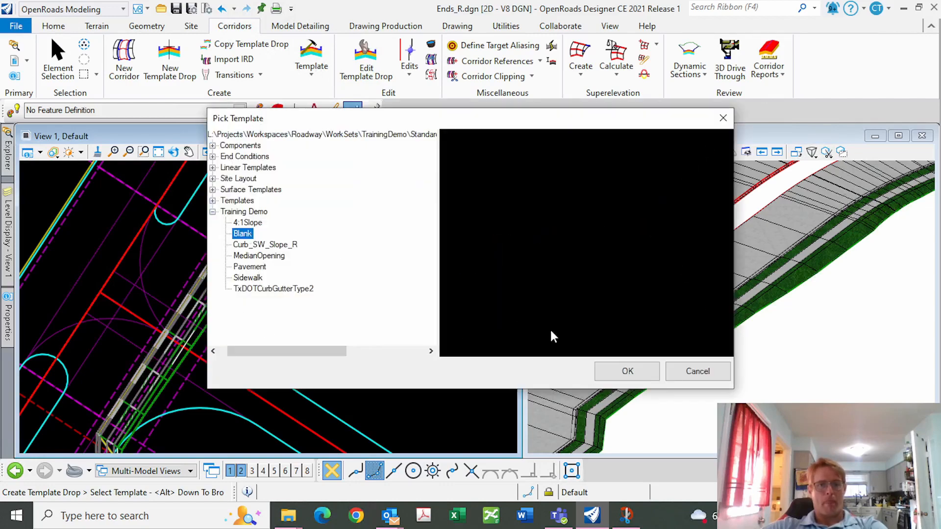
click(628, 372)
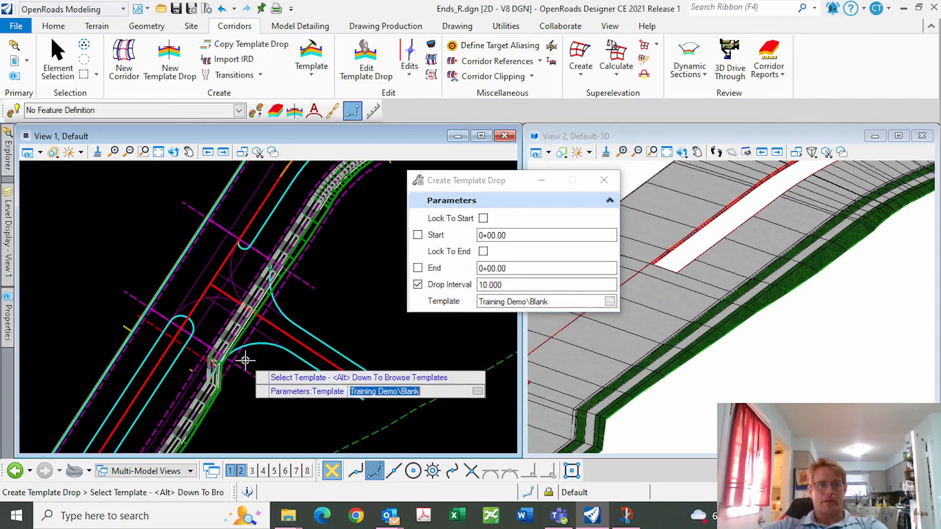
scroll(245, 361, up, 2)
click(255, 360)
Set the Blank drop from station 3+15.58 to 4+39.58 at a 10.000 interval
scroll(204, 365, up, 2)
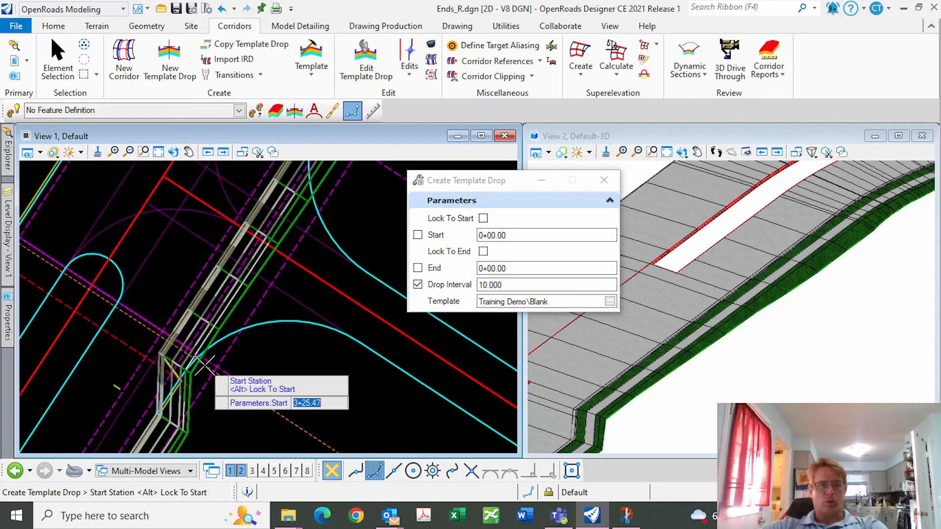
scroll(204, 365, up, 2)
click(219, 330)
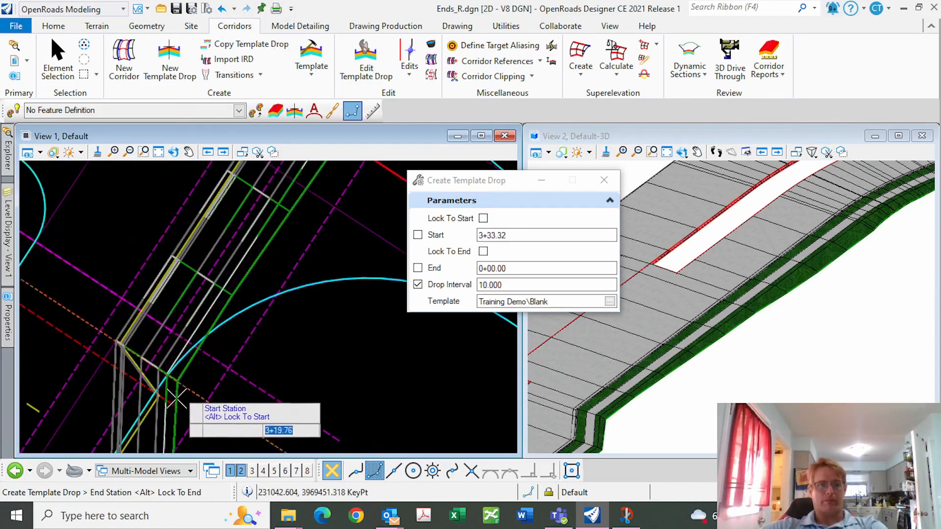
scroll(176, 398, down, 6)
scroll(207, 330, up, 2)
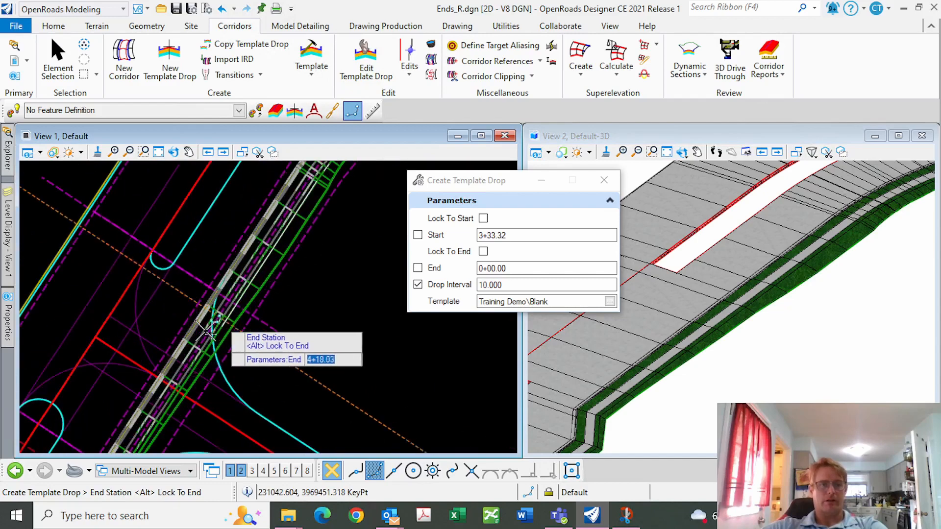
scroll(212, 321, up, 3)
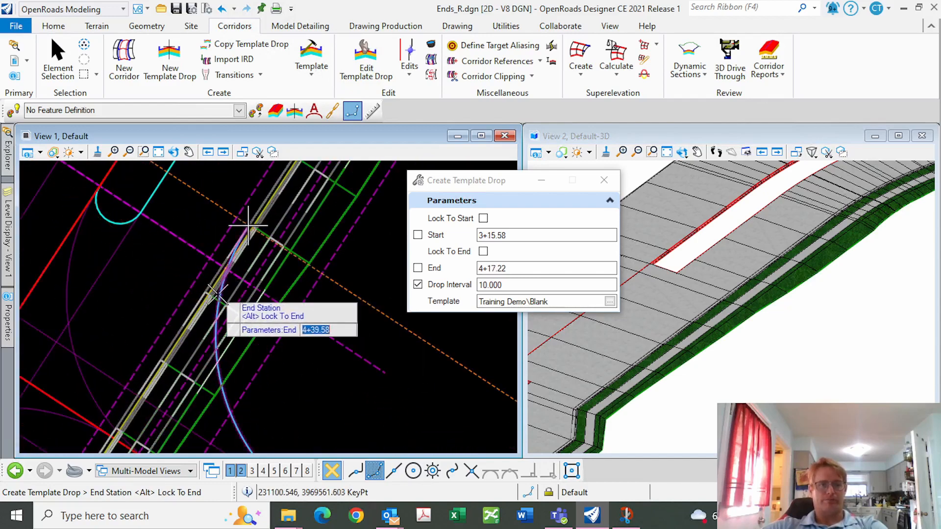
click(217, 294)
scroll(228, 272, down, 1)
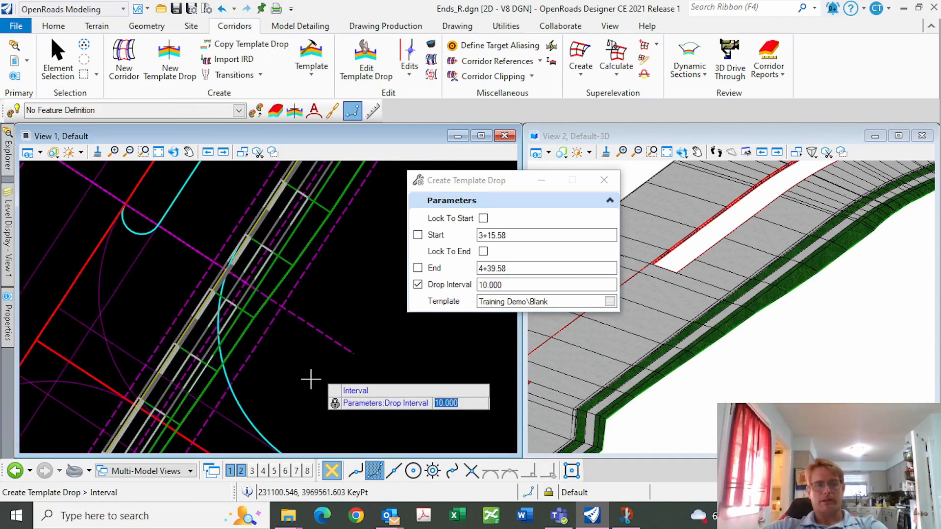
click(311, 379)
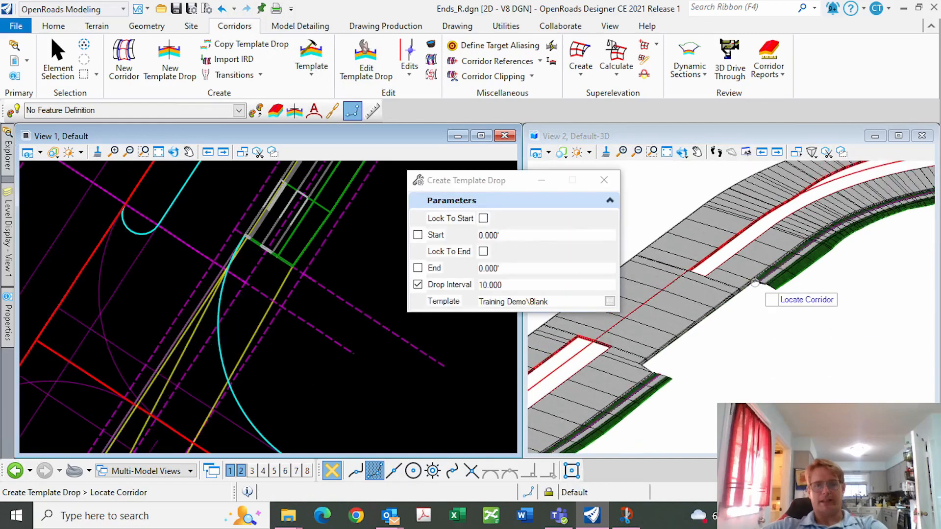
scroll(705, 377, up, 3)
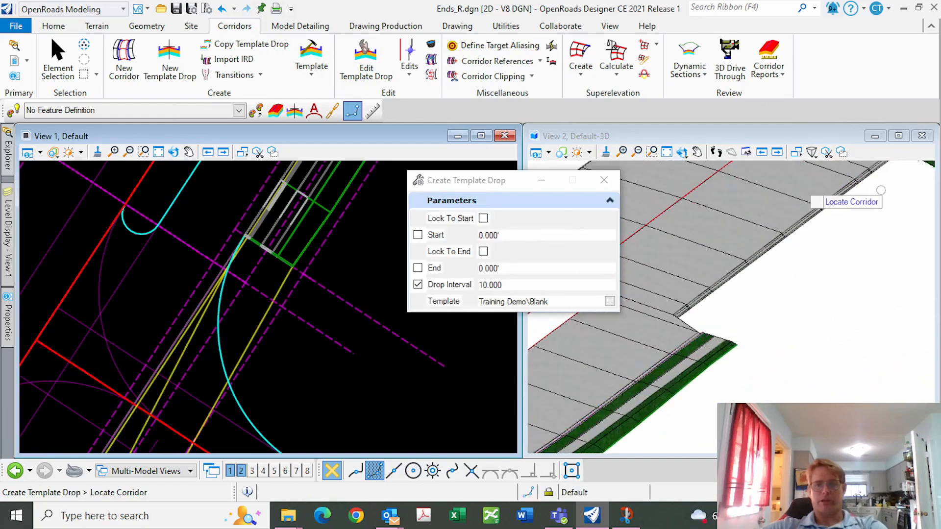
scroll(696, 397, down, 3)
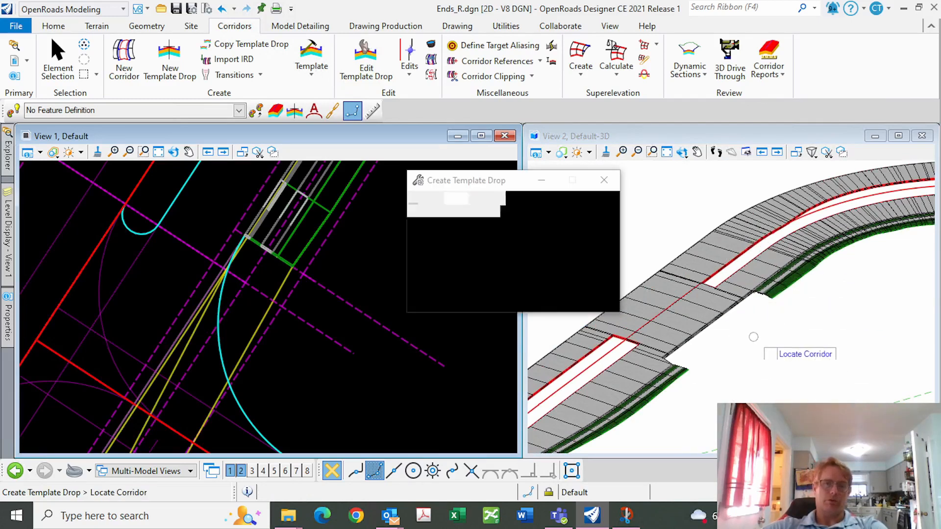
Switch to the four-view Plan/Profile/XS/3D layout
right_click(378, 226)
mouse_move(438, 157)
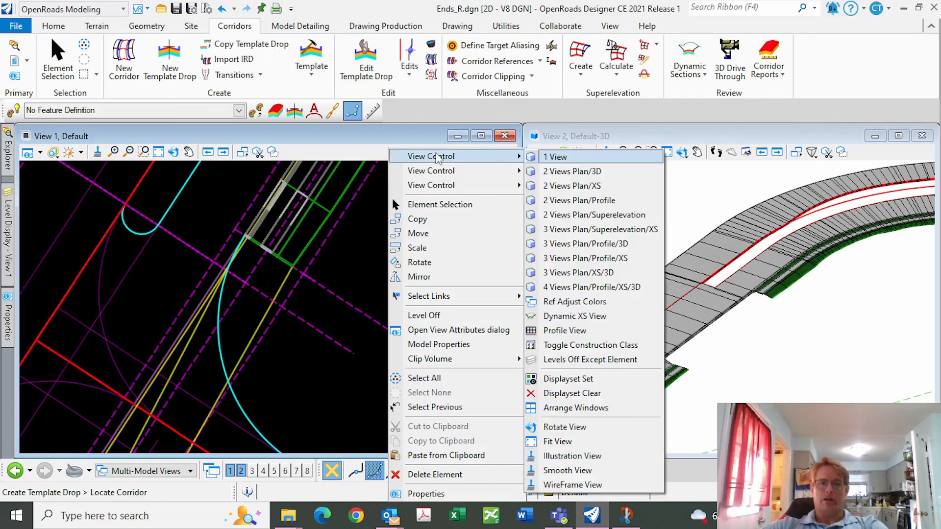
click(576, 287)
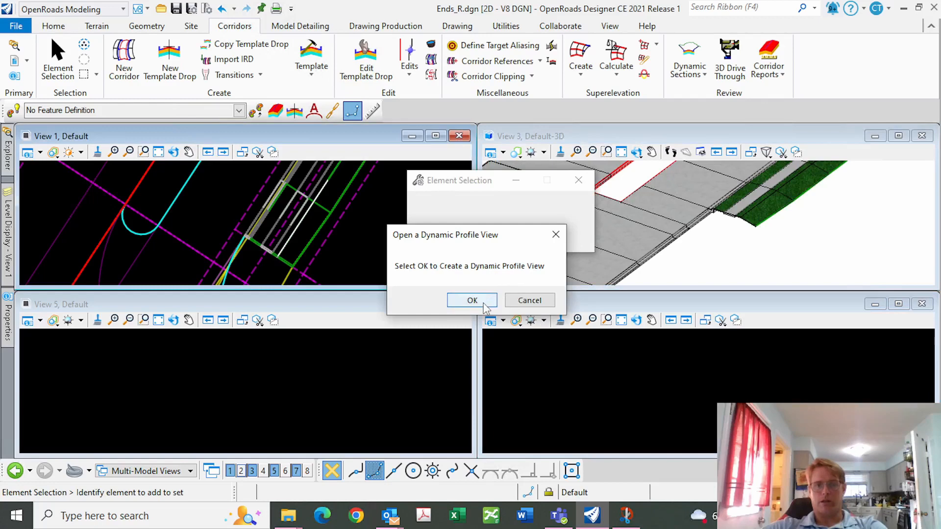
Show the Fill_Tie dynamic profile in View 5
click(485, 303)
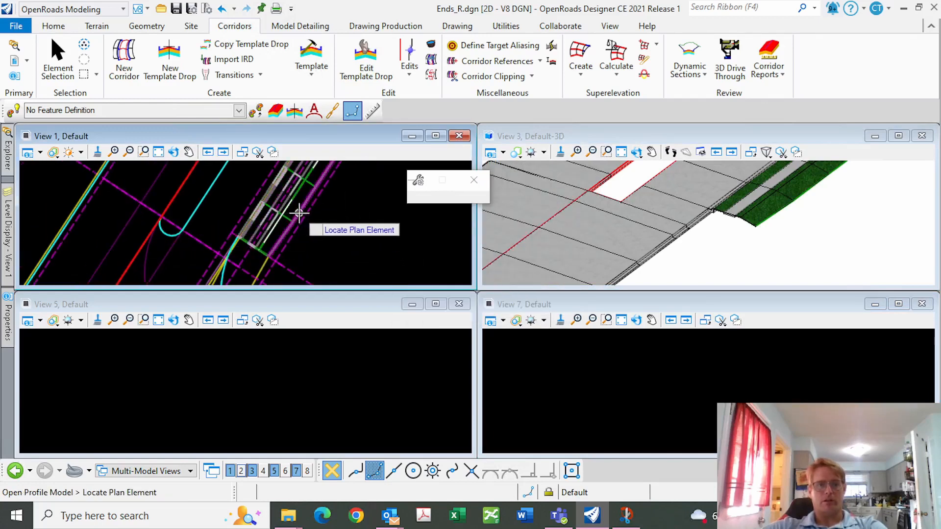
click(299, 213)
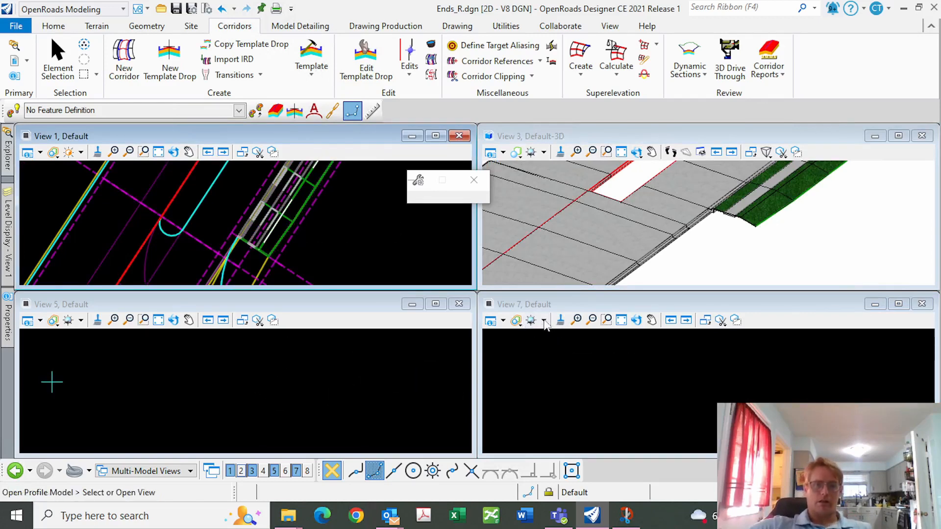
click(135, 391)
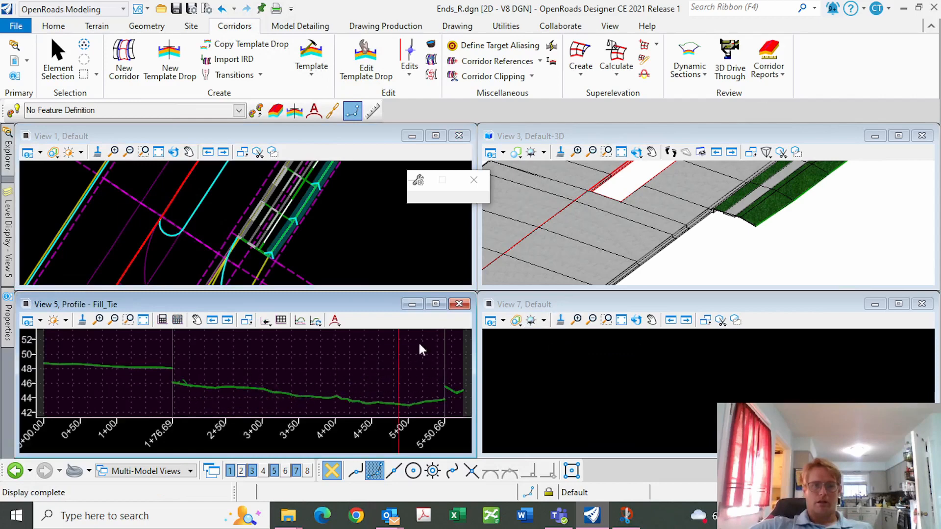
right_click(157, 383)
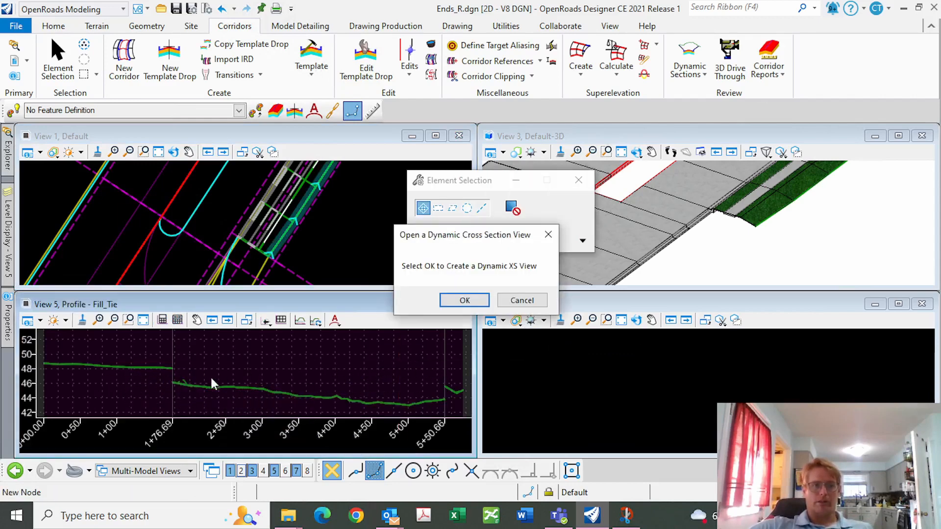
Open the Pavement corridor's dynamic cross-section in View 7 and step to station 0+97.81
click(464, 304)
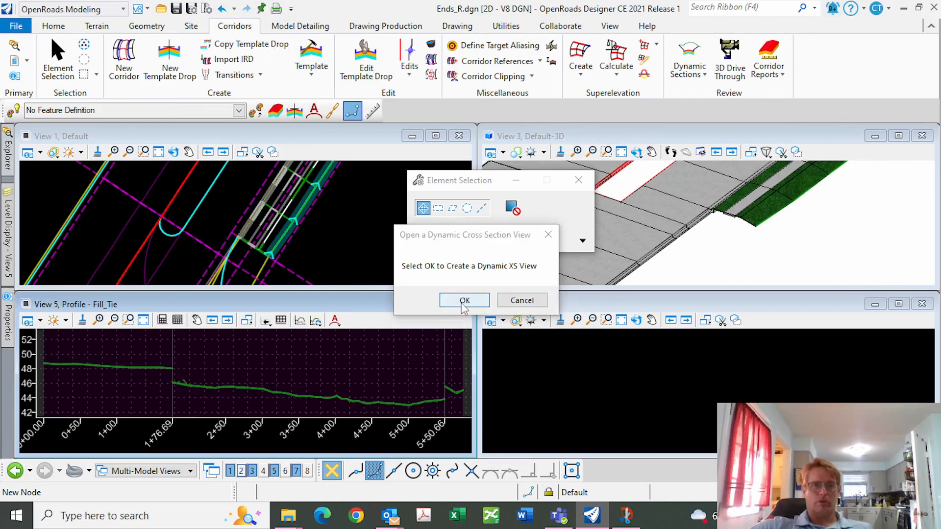
scroll(275, 224, down, 1)
scroll(241, 231, down, 4)
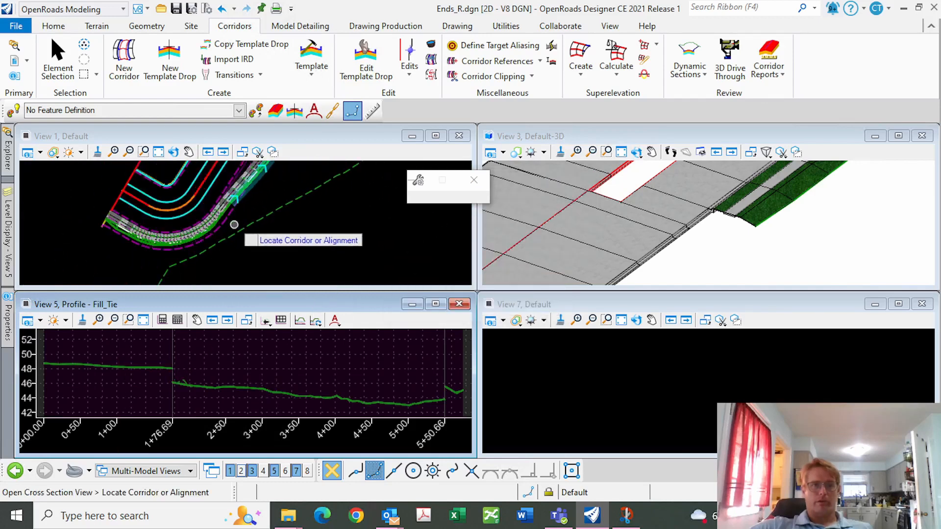
scroll(238, 205, up, 3)
scroll(242, 210, down, 5)
scroll(224, 233, down, 3)
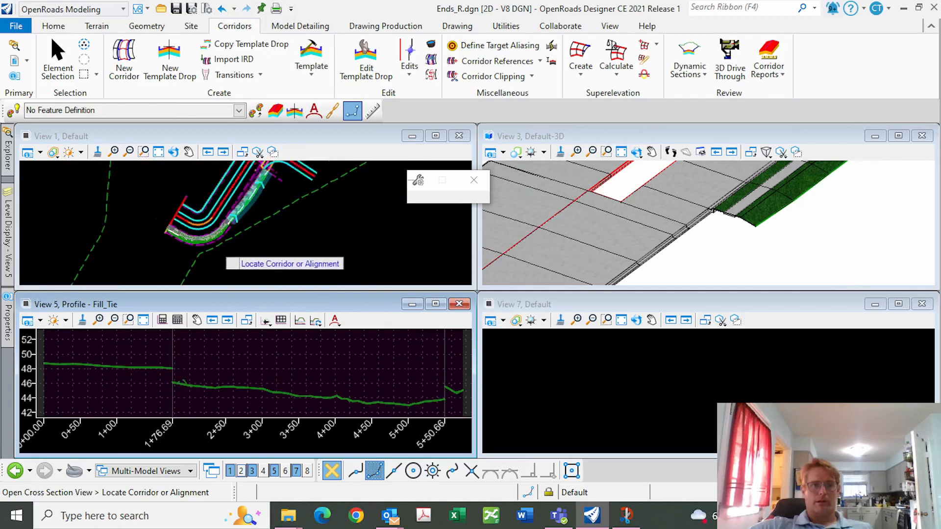
scroll(279, 171, up, 5)
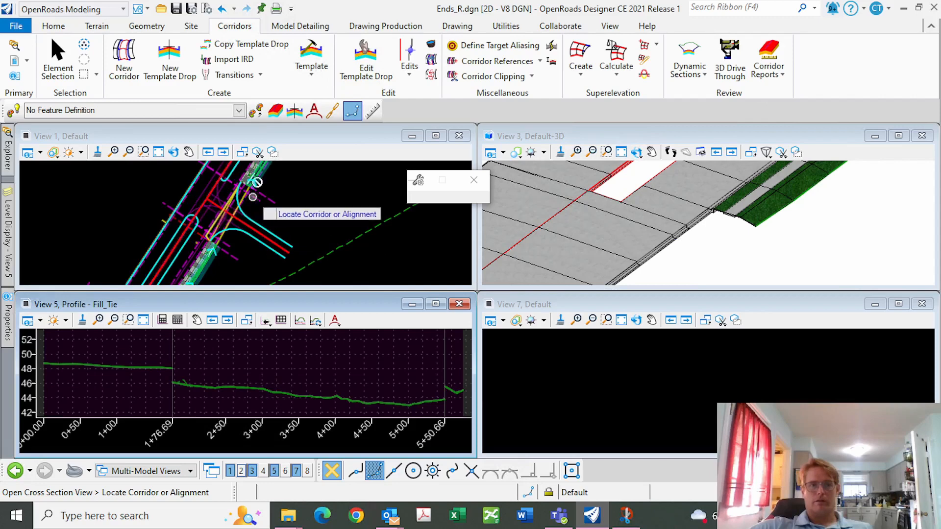
scroll(234, 205, up, 4)
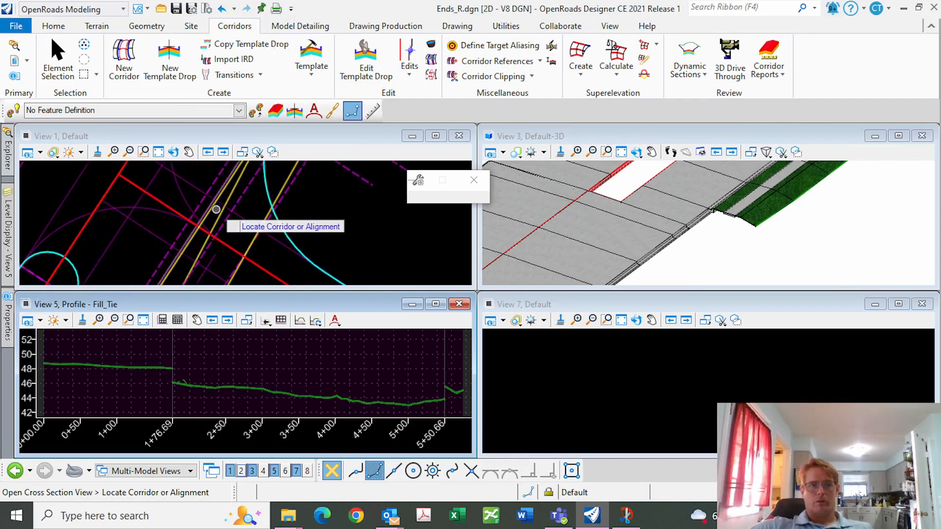
click(231, 206)
click(661, 412)
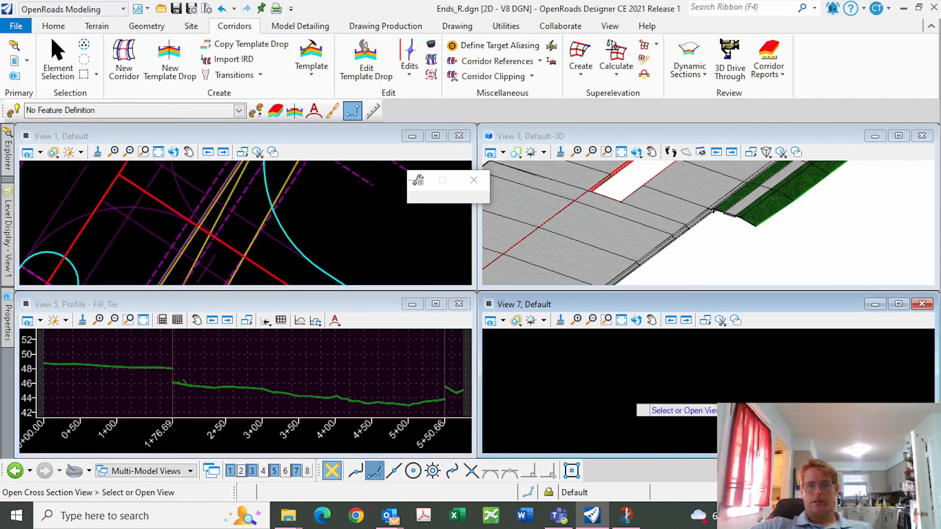
click(711, 321)
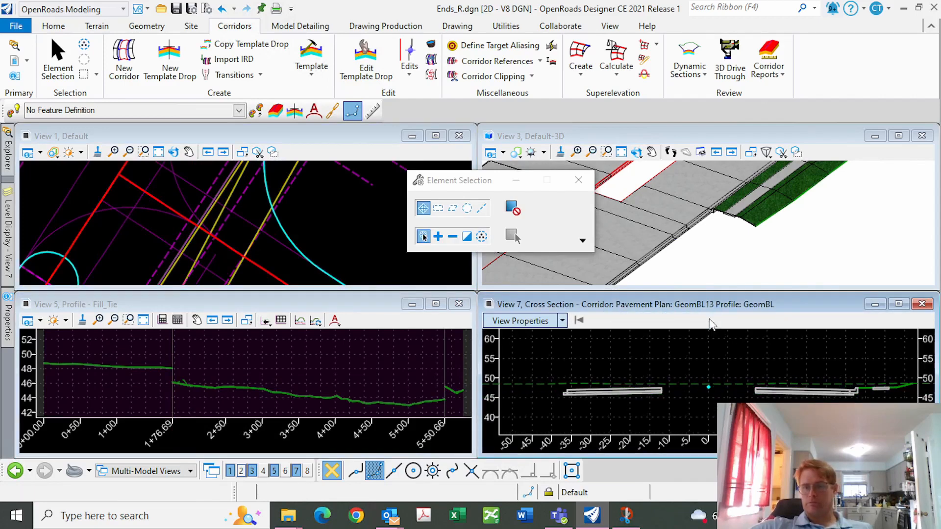
click(710, 321)
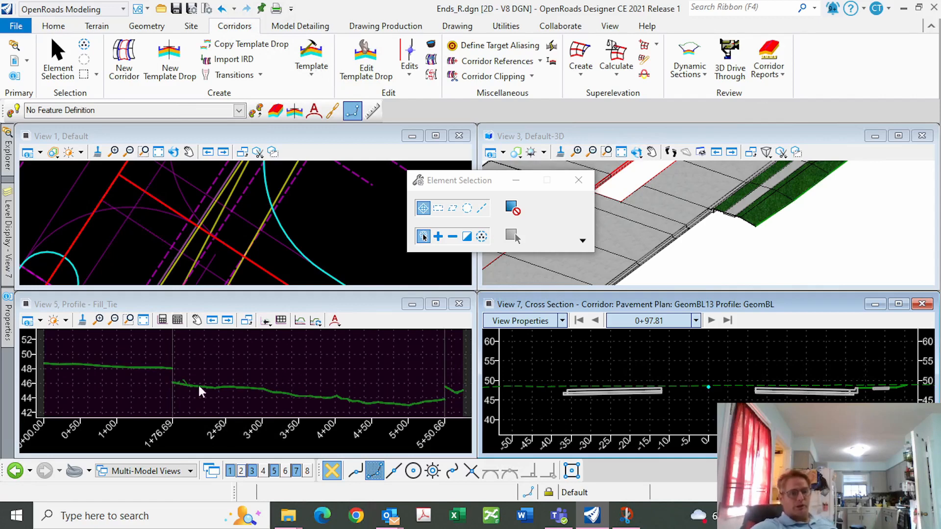
Zoom into the View 5 profile, then minimize the remote session to the desktop
scroll(174, 378, up, 2)
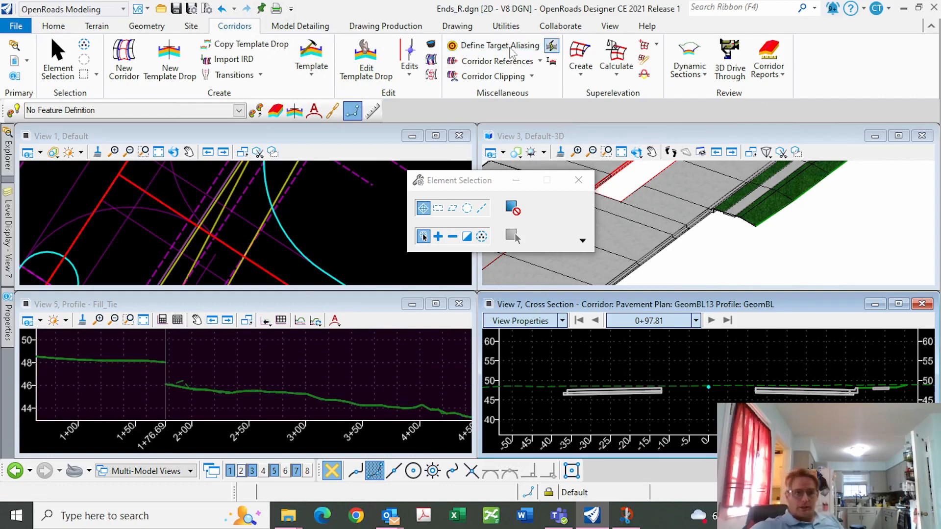
click(463, 8)
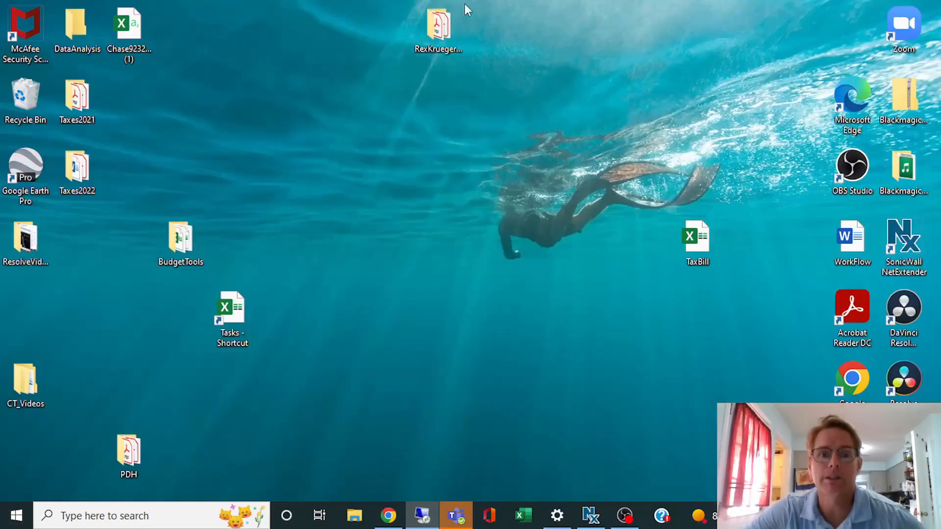